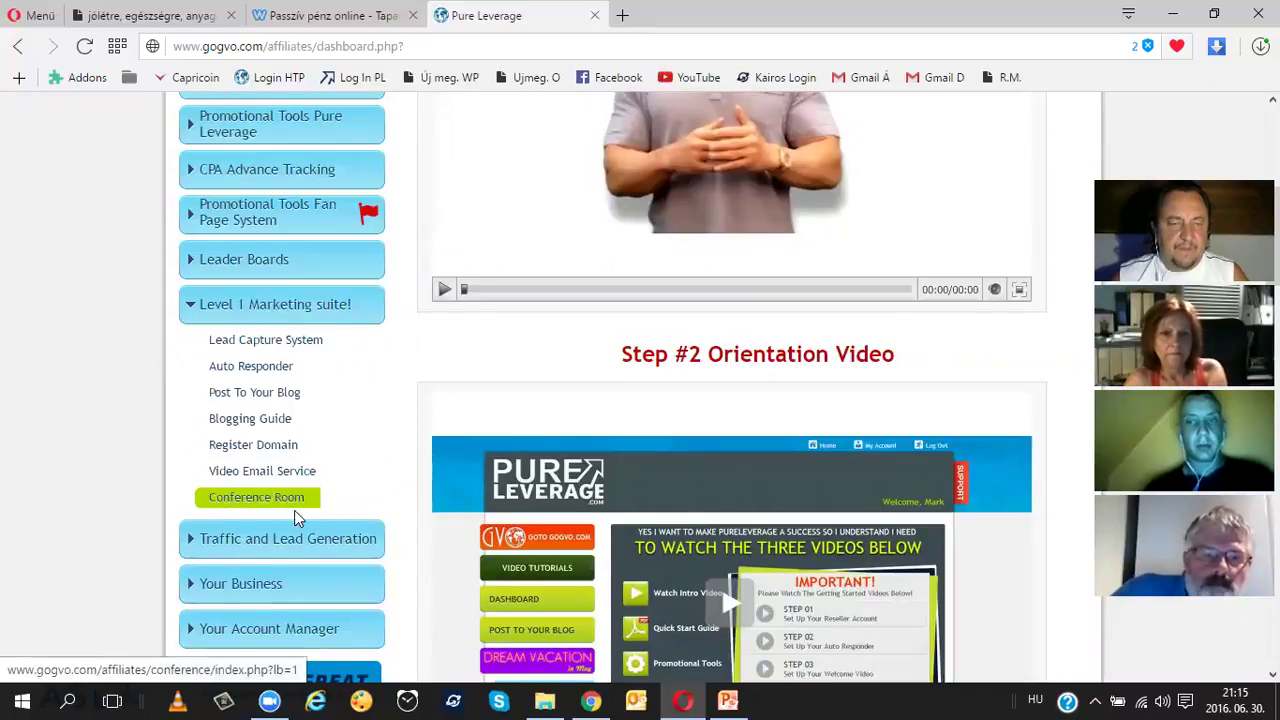
- Open the blog's WordPress admin through Post To Your Blog and go to its General Settings
click(265, 402)
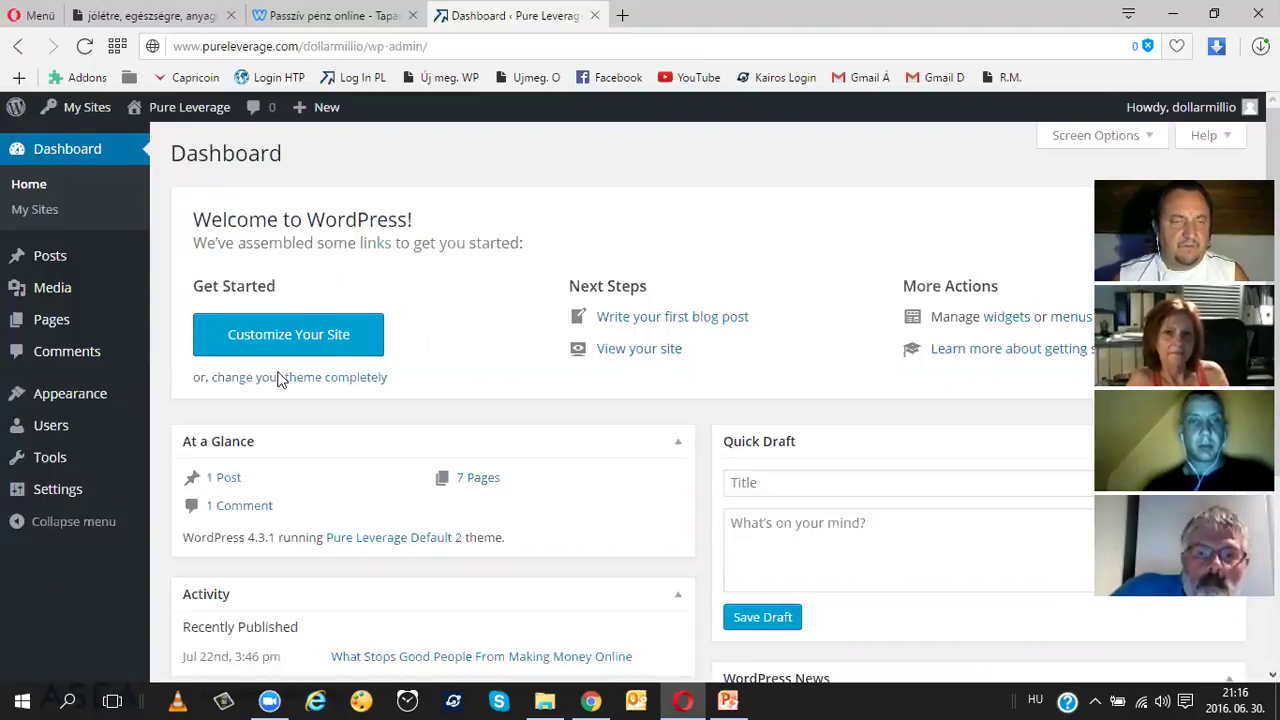
mouse_move(143, 326)
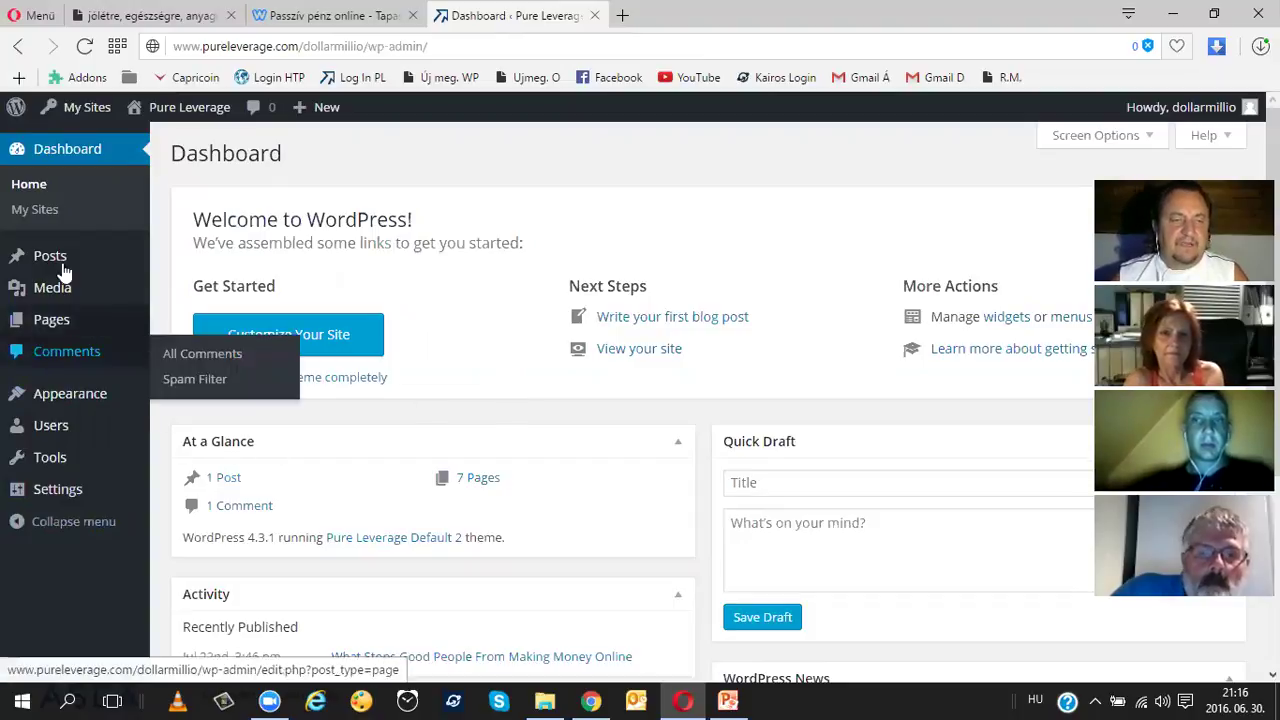
click(57, 490)
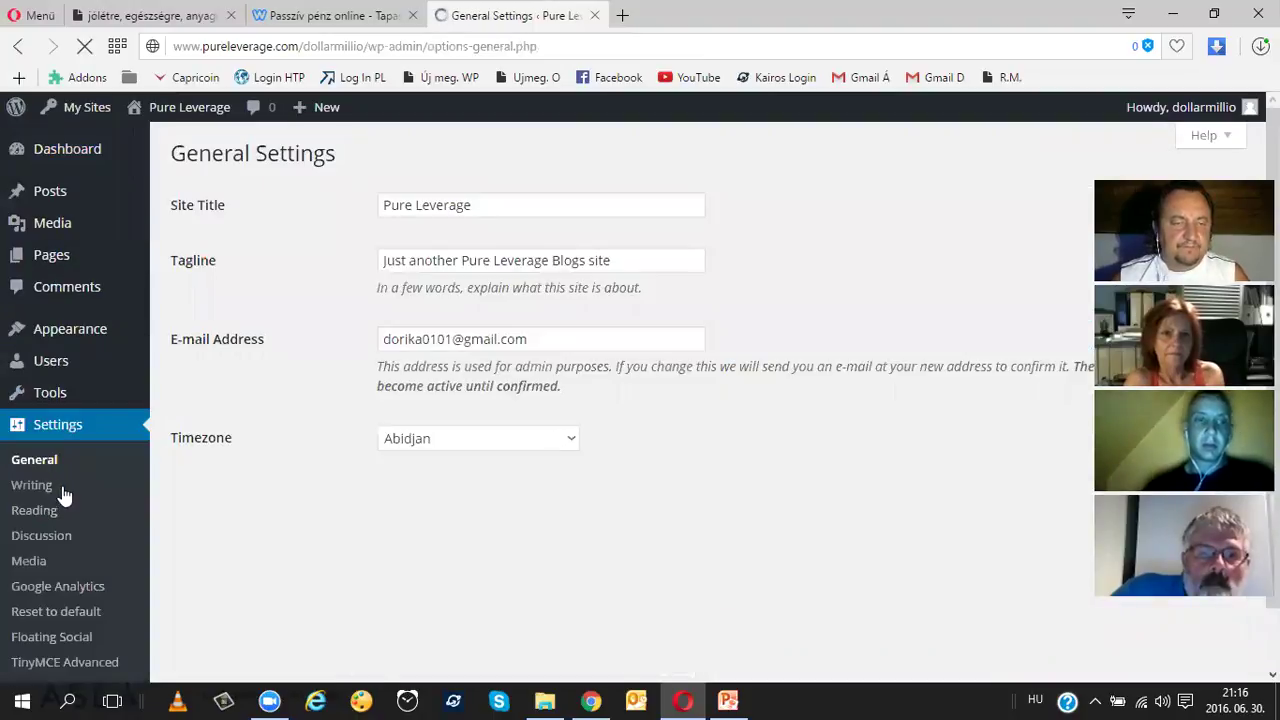
- Choose Magyar as the site language in the general settings
scroll(257, 345, down, 4)
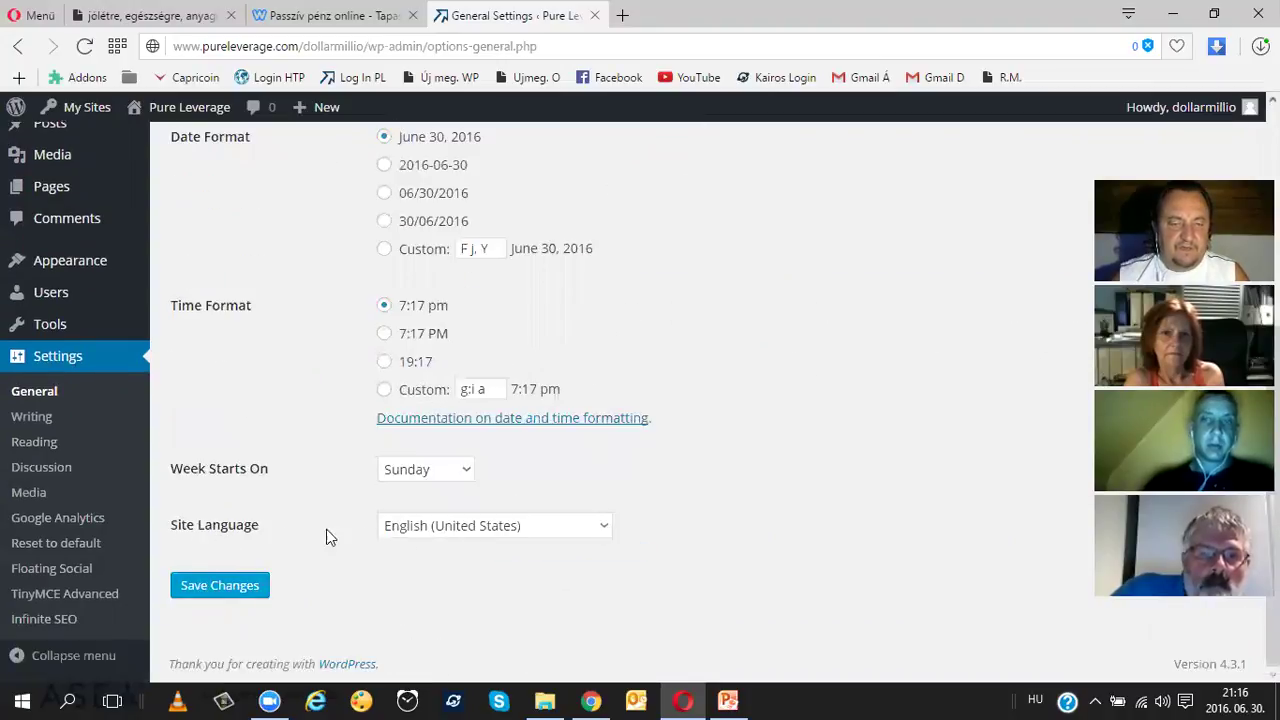
click(604, 531)
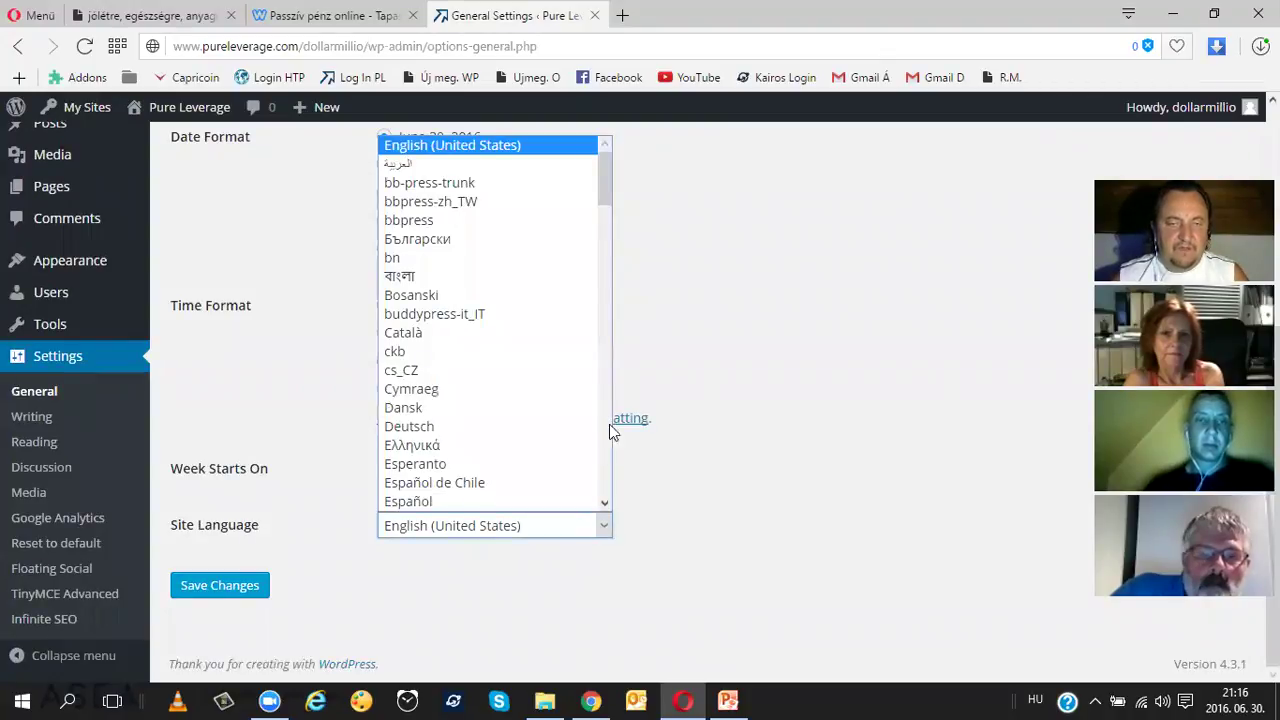
scroll(611, 390, down, 5)
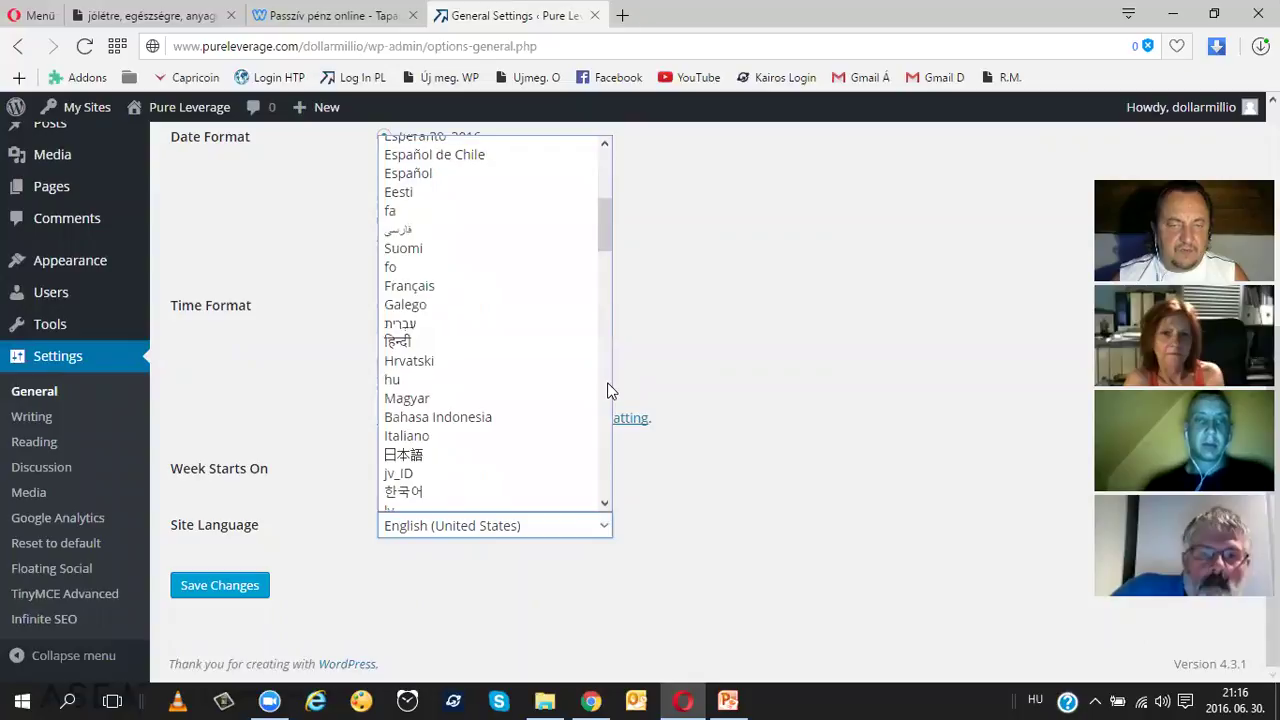
click(491, 399)
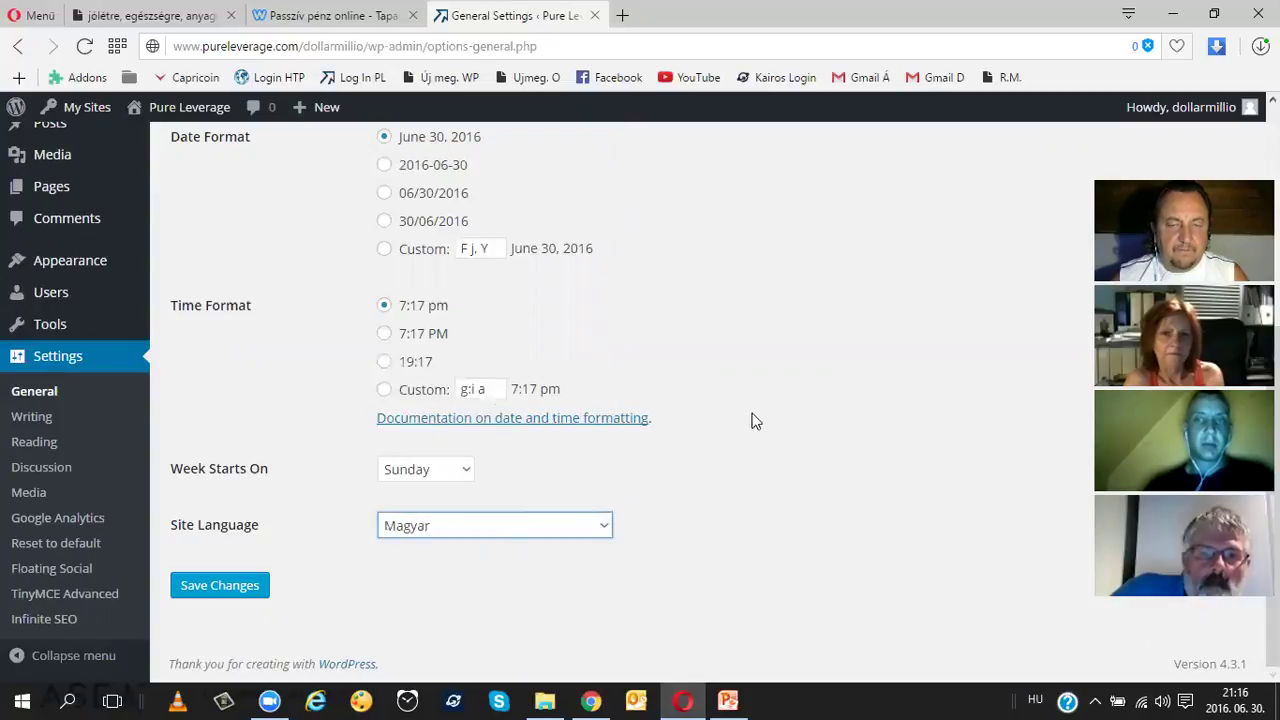
click(693, 657)
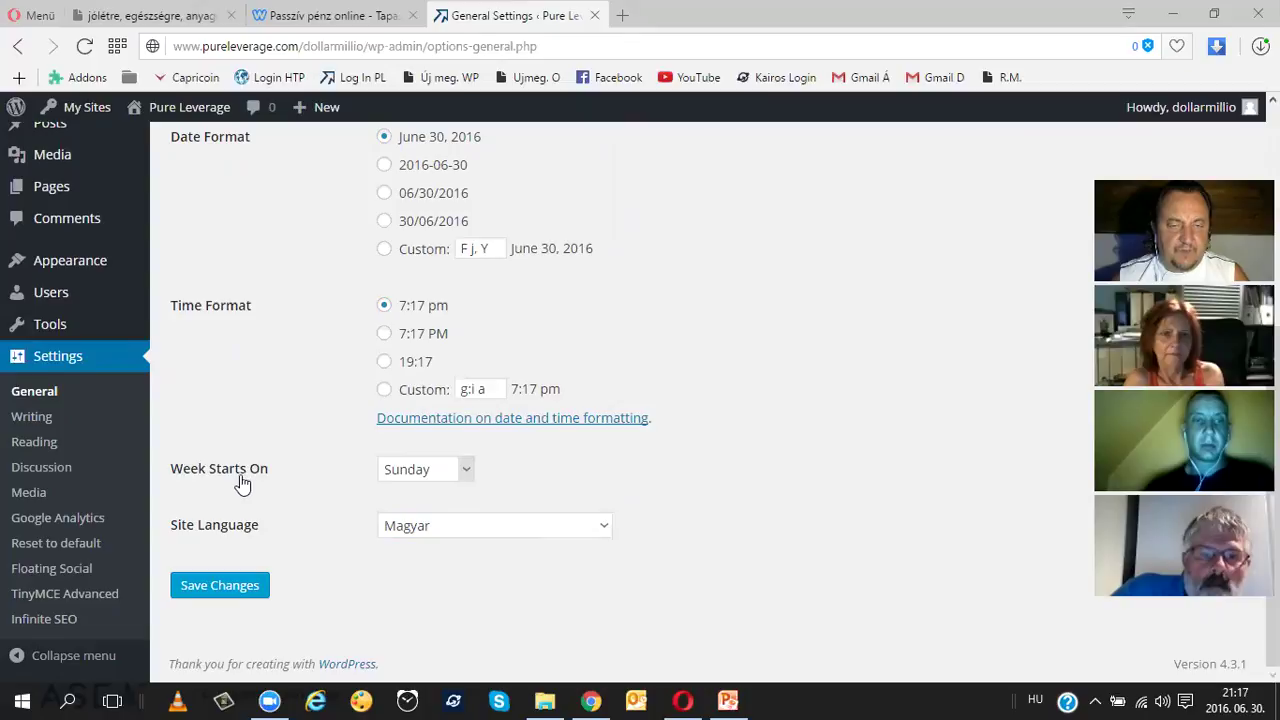
- Set the week to start on Monday and save the general settings
click(465, 471)
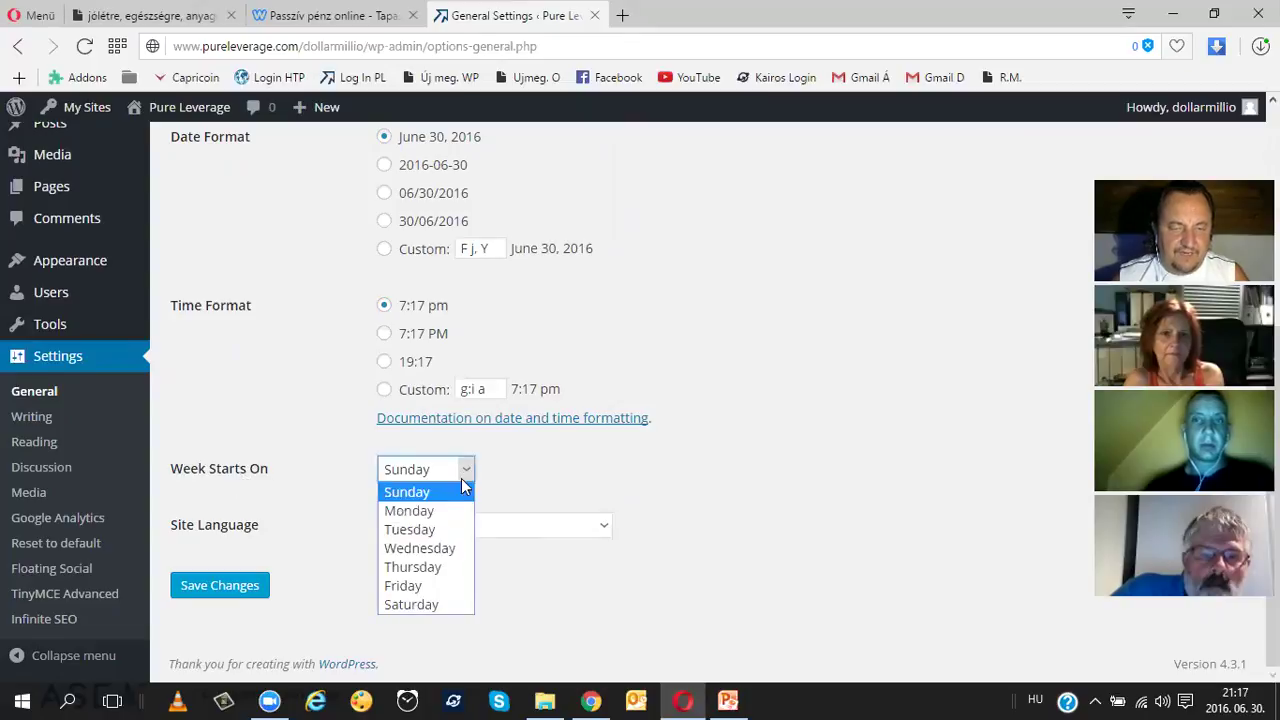
click(450, 509)
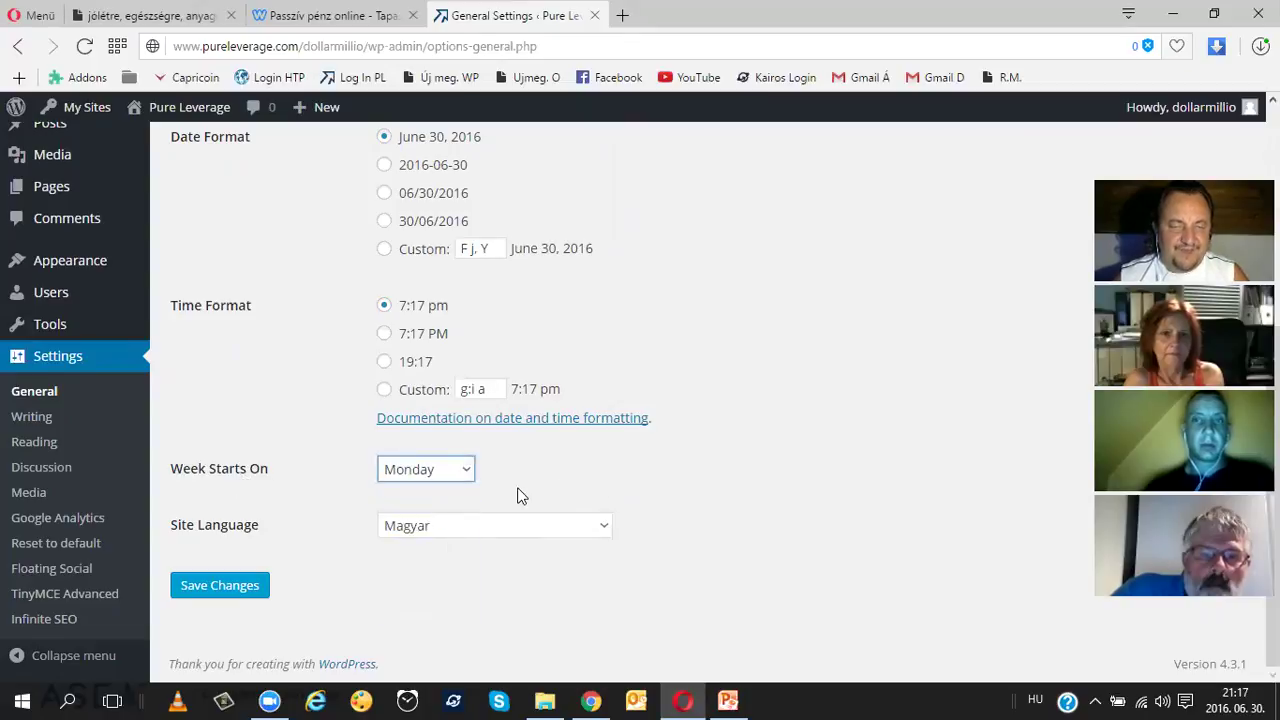
click(236, 584)
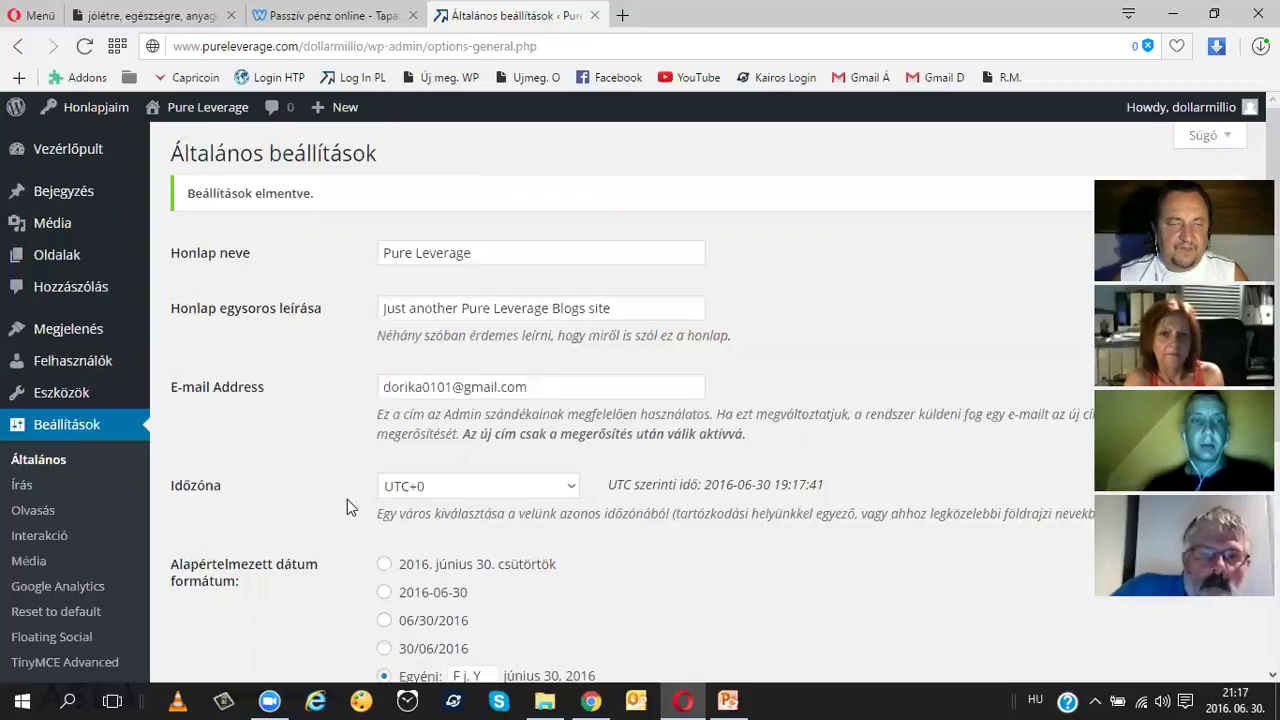
- Set the site's timezone to UTC+1 in the general settings
scroll(347, 499, down, 2)
scroll(343, 503, up, 2)
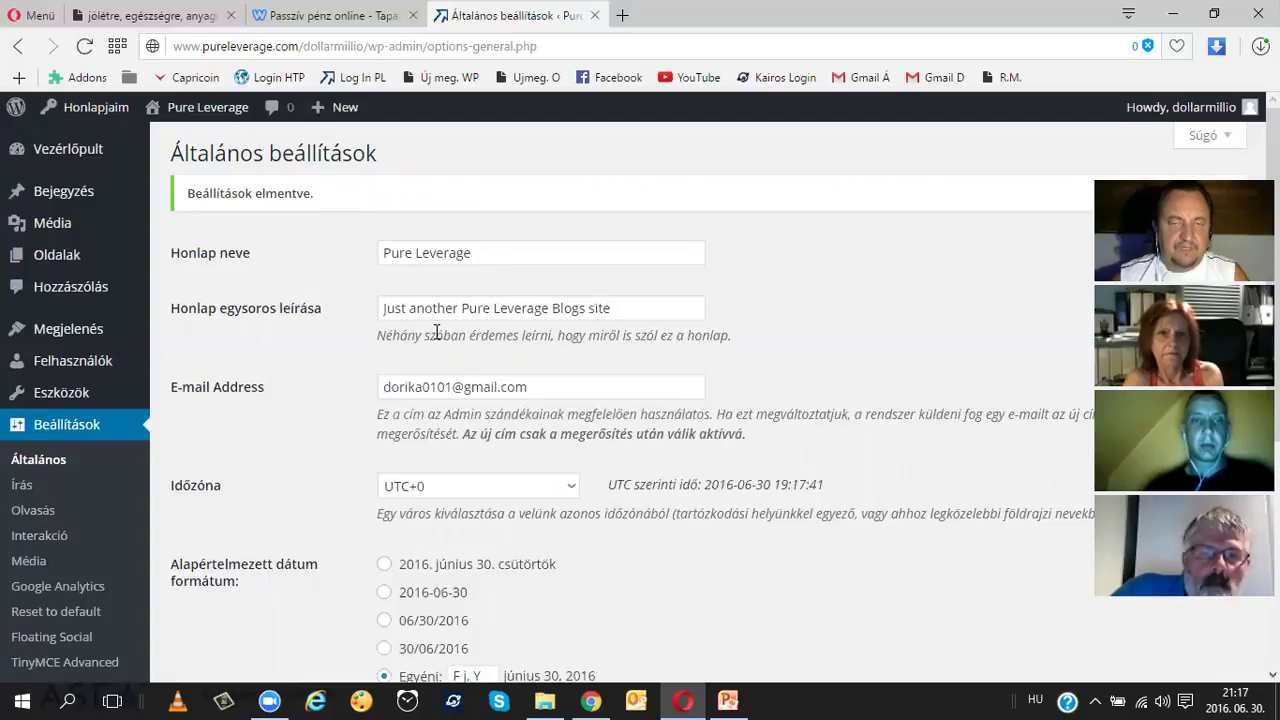
scroll(525, 312, down, 1)
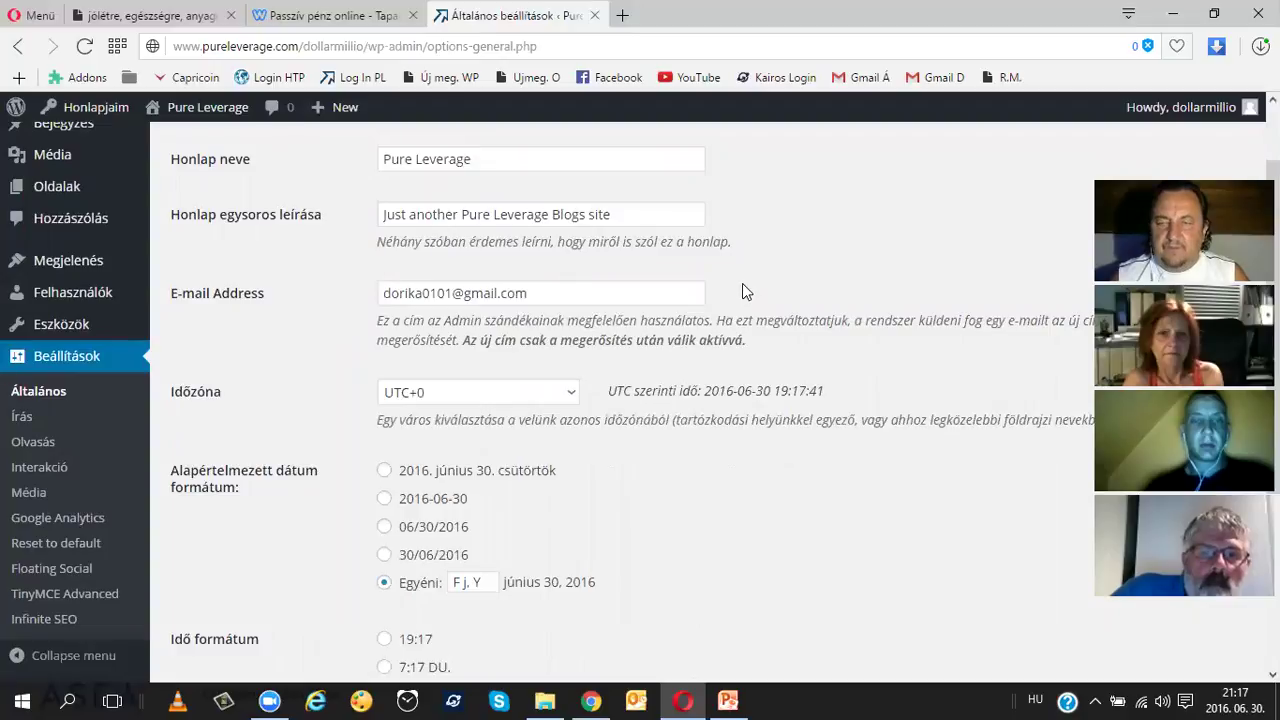
scroll(470, 300, down, 1)
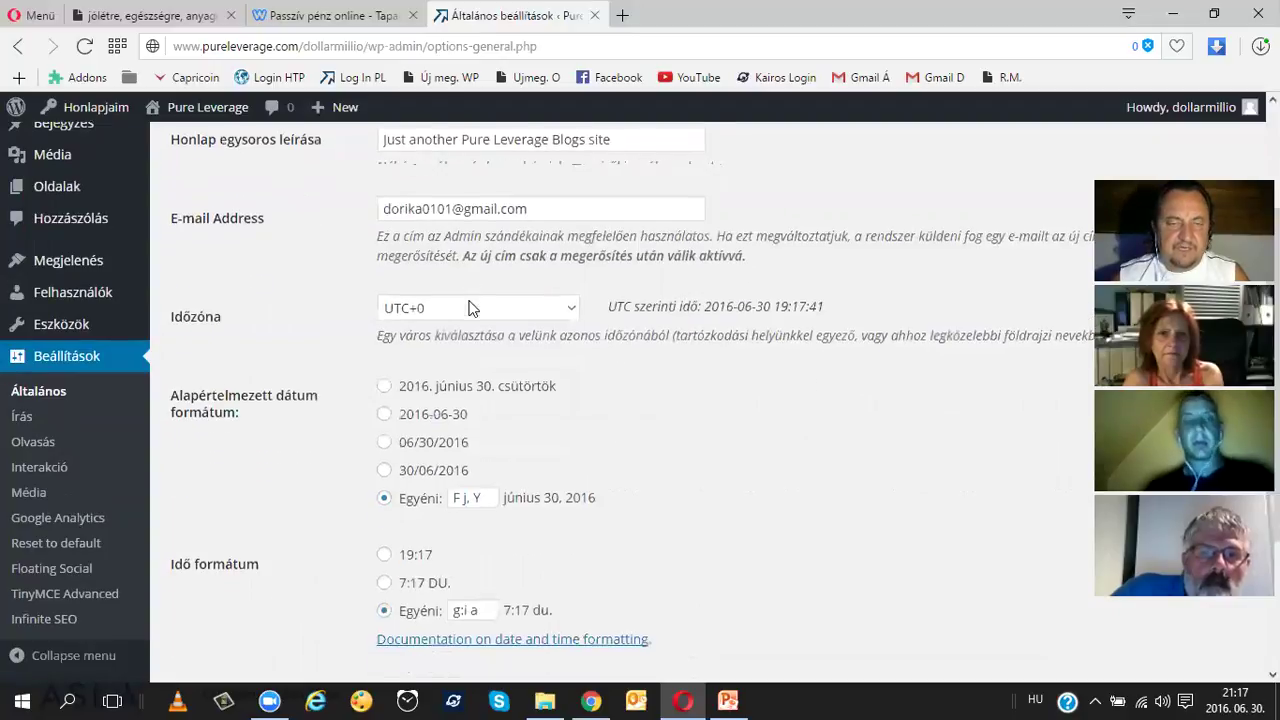
click(570, 300)
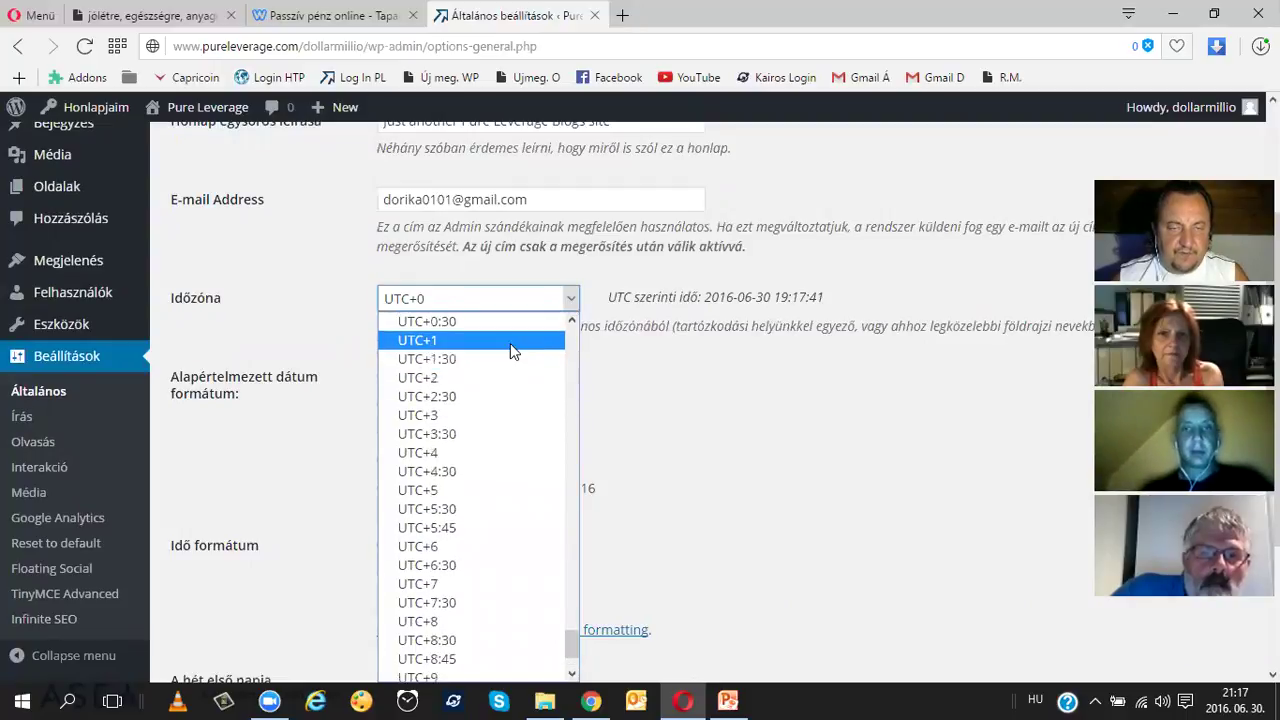
click(508, 341)
- Choose the 2016-06-30 date format and the 19:17 time format, and save the general settings
scroll(600, 364, down, 1)
scroll(600, 366, down, 2)
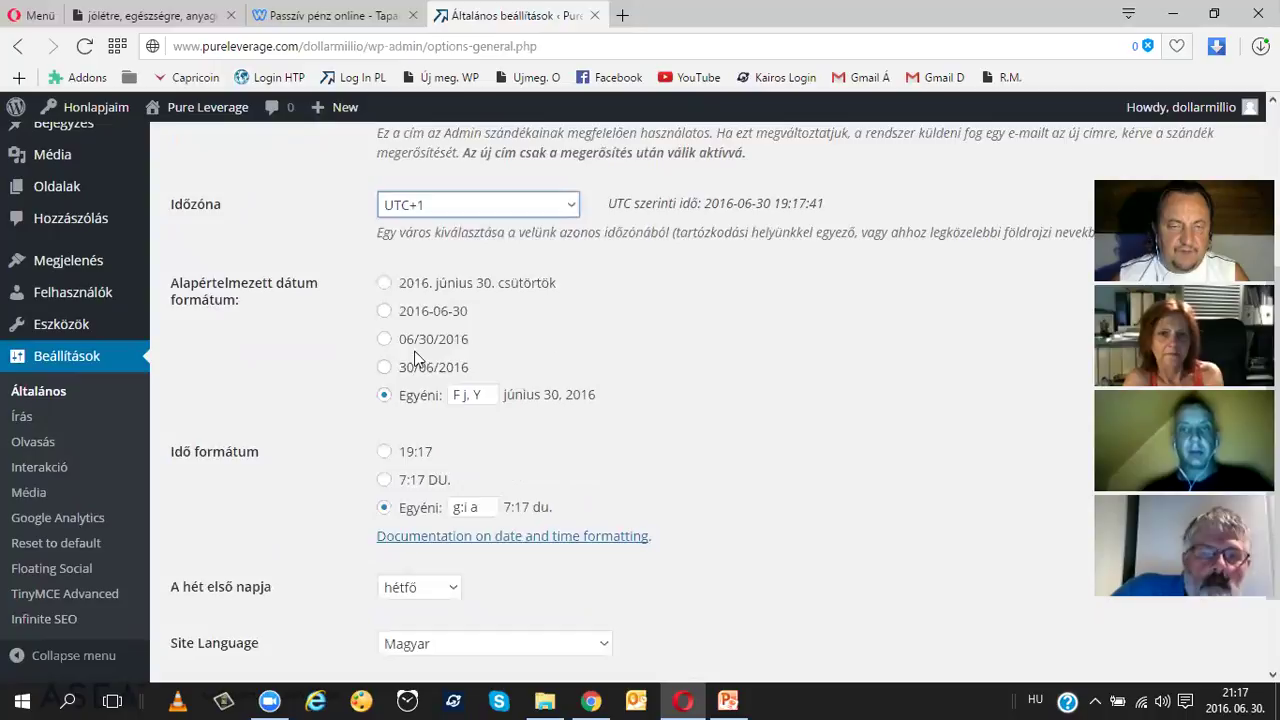
click(386, 314)
scroll(578, 342, down, 2)
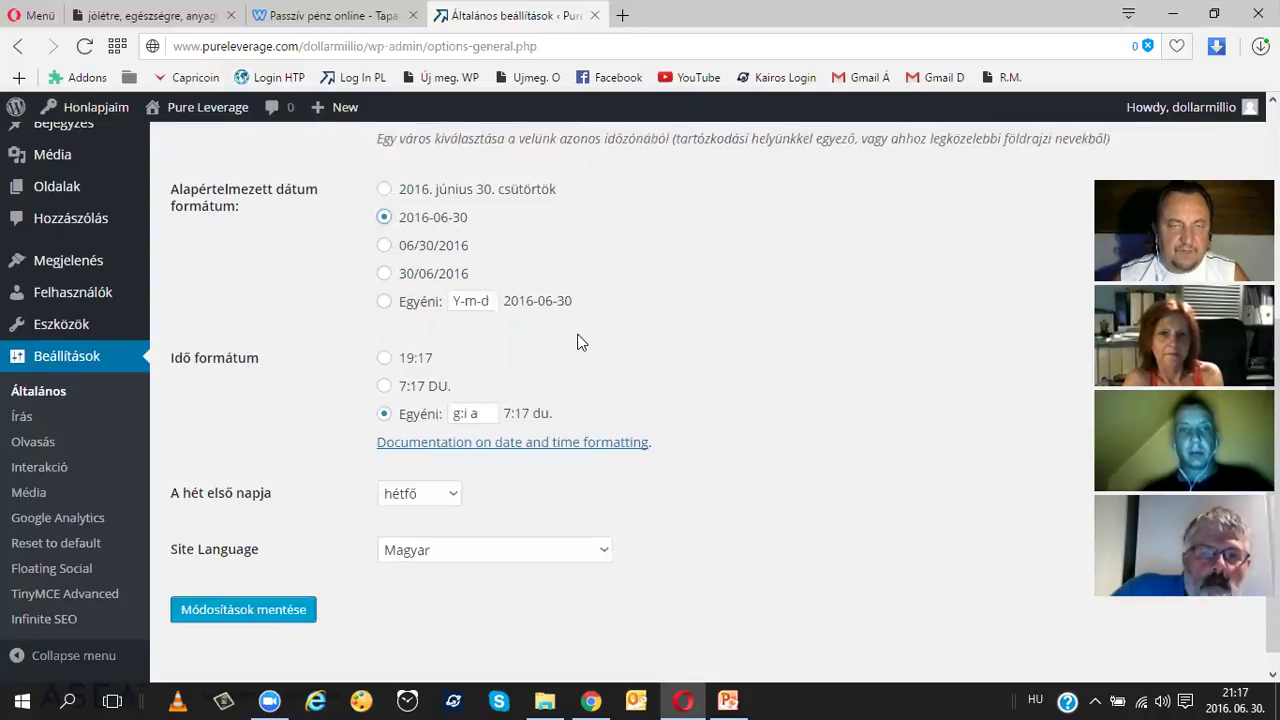
click(388, 362)
scroll(585, 345, up, 4)
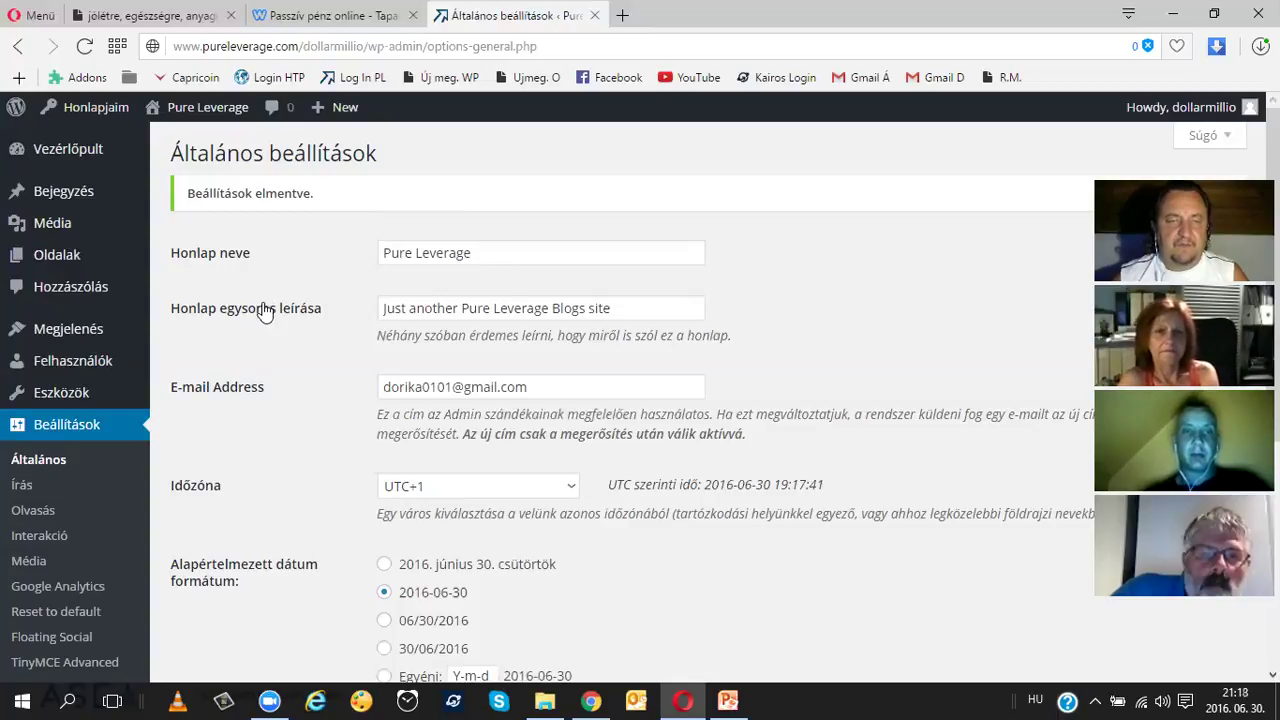
scroll(263, 313, down, 4)
click(228, 588)
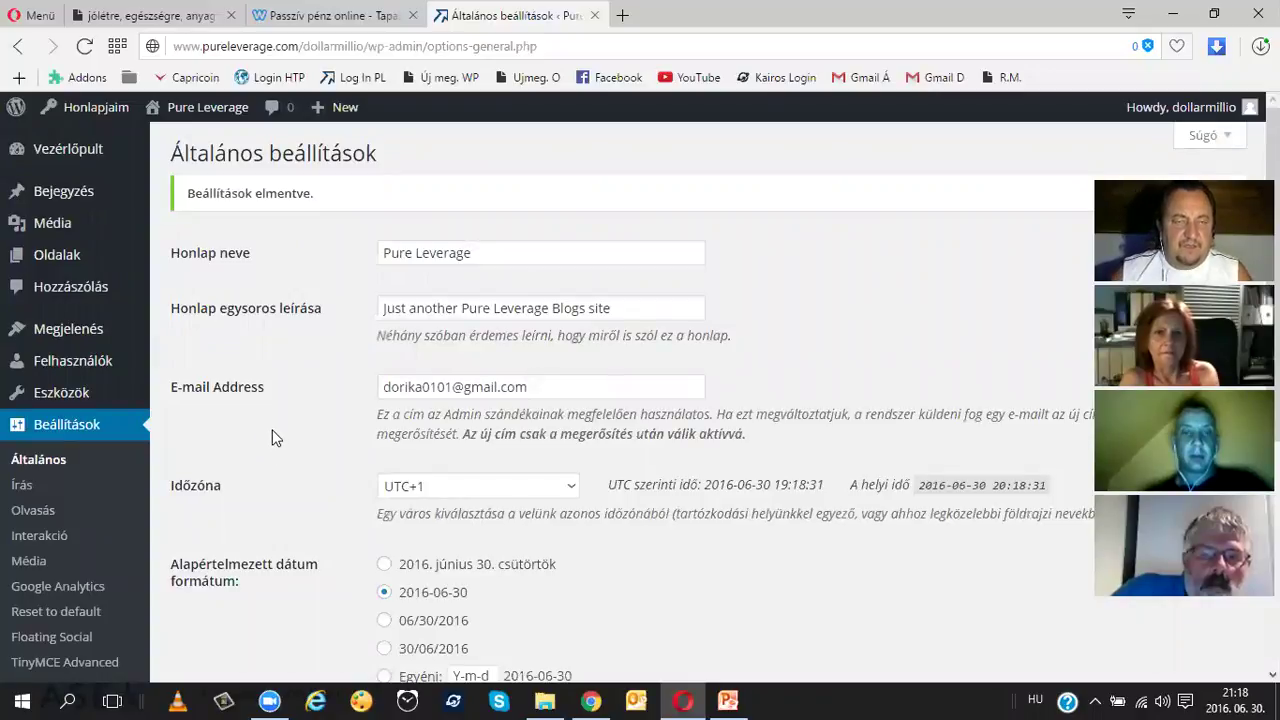
- Browse the installed themes and activate the one named Custom
mouse_move(90, 335)
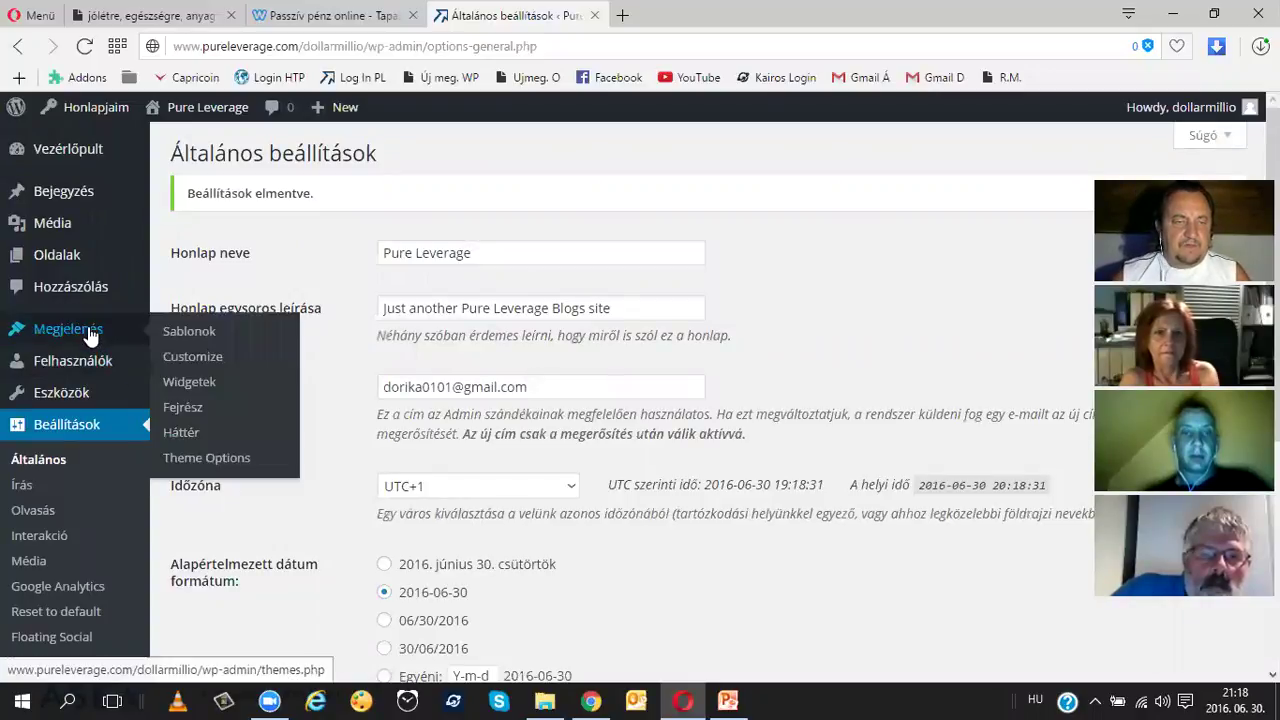
click(204, 334)
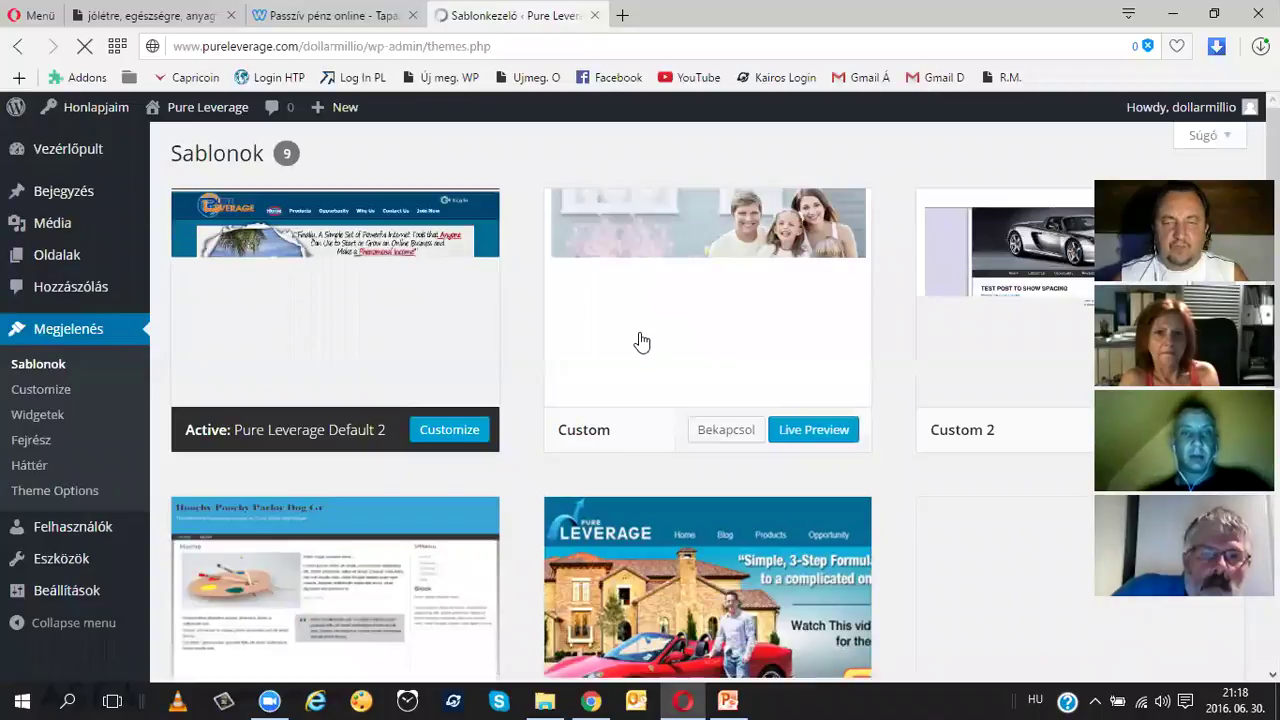
scroll(640, 340, down, 2)
scroll(638, 336, down, 3)
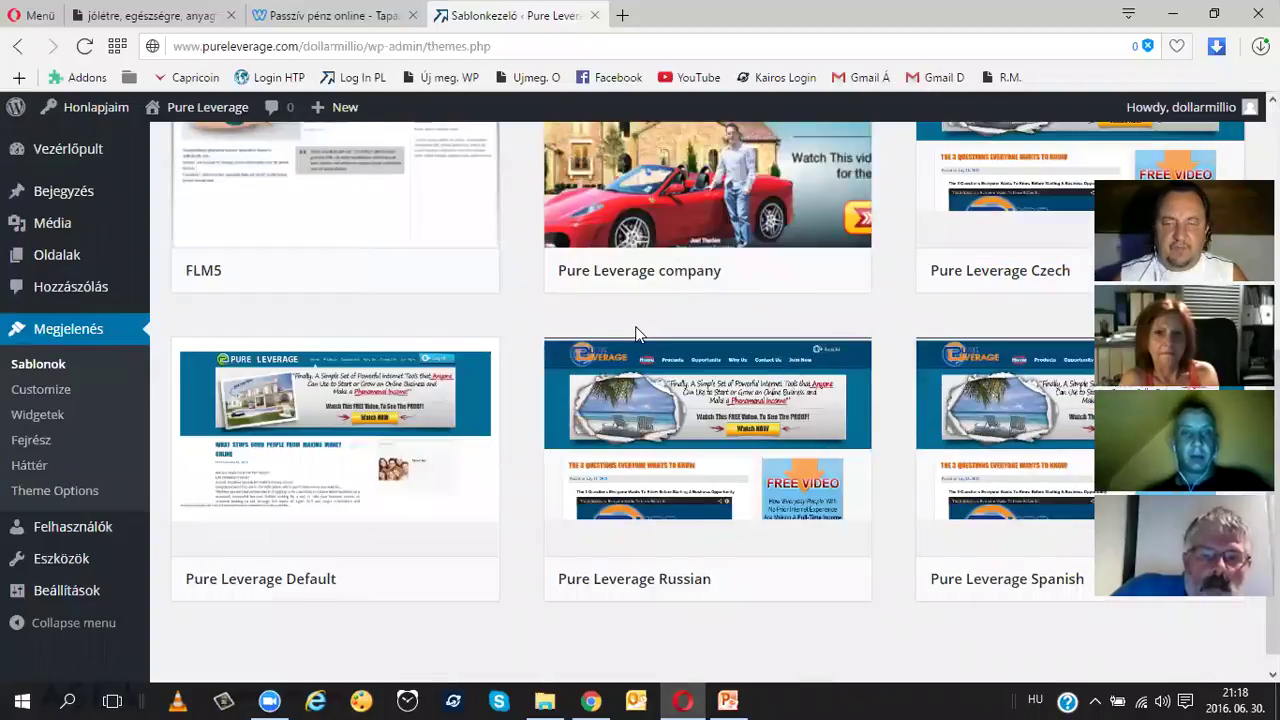
scroll(637, 331, up, 5)
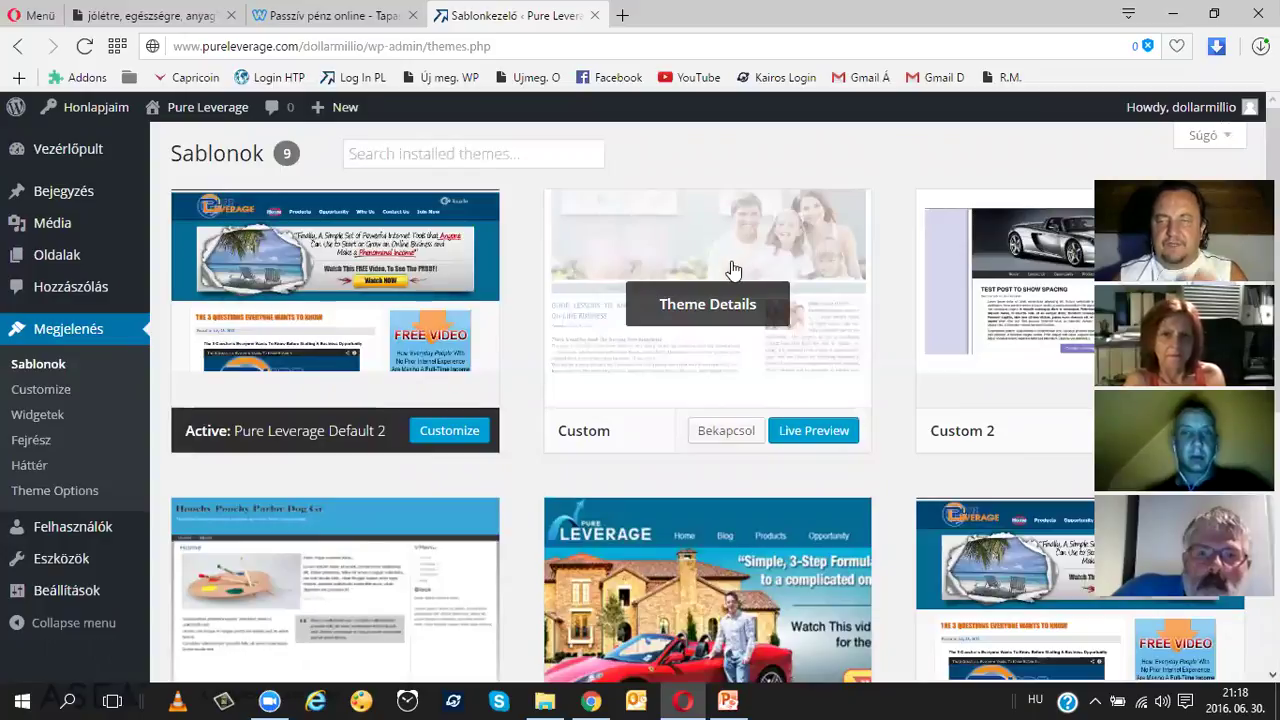
click(733, 432)
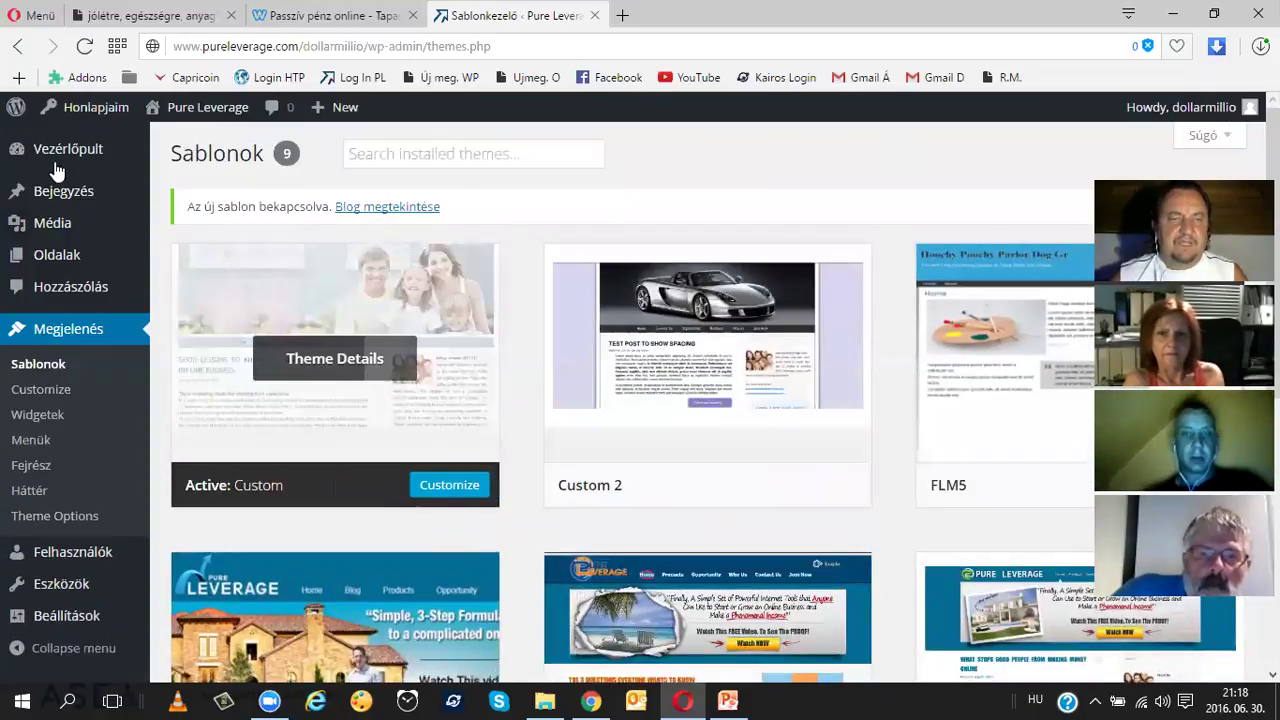
- Open the public Pure Leverage blog site in a new browser tab and switch to it
mouse_move(78, 113)
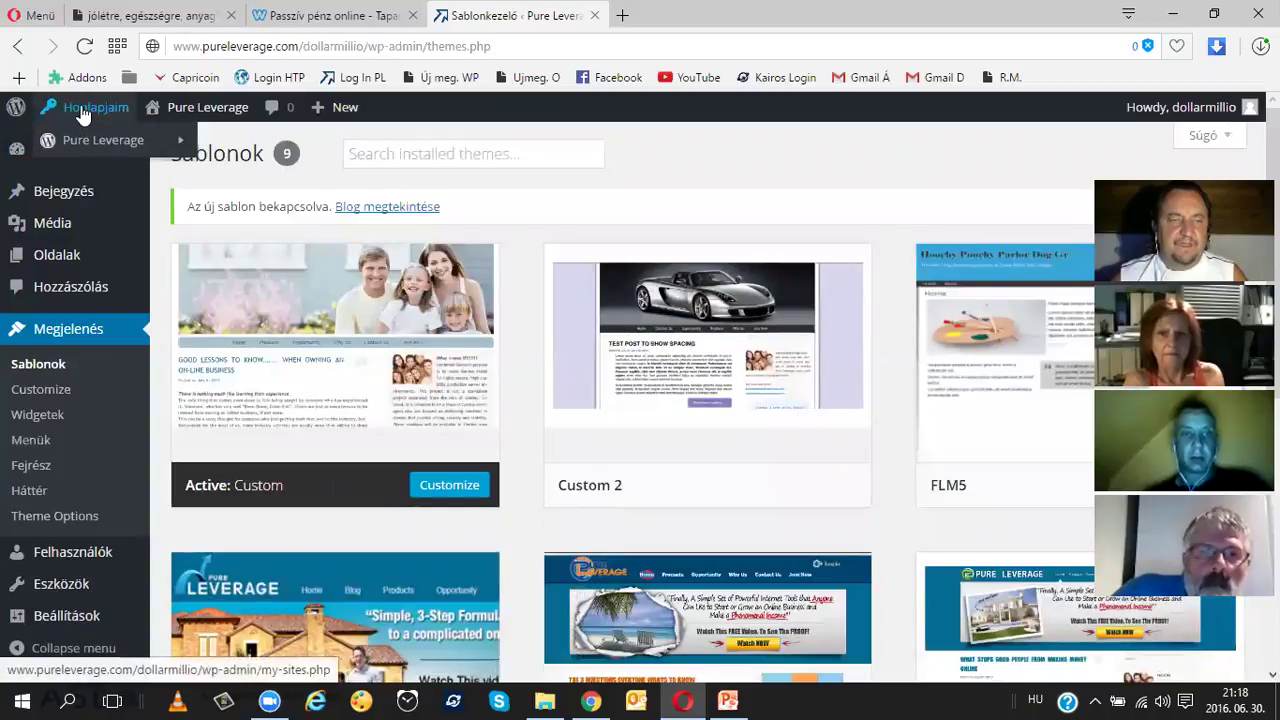
mouse_move(92, 145)
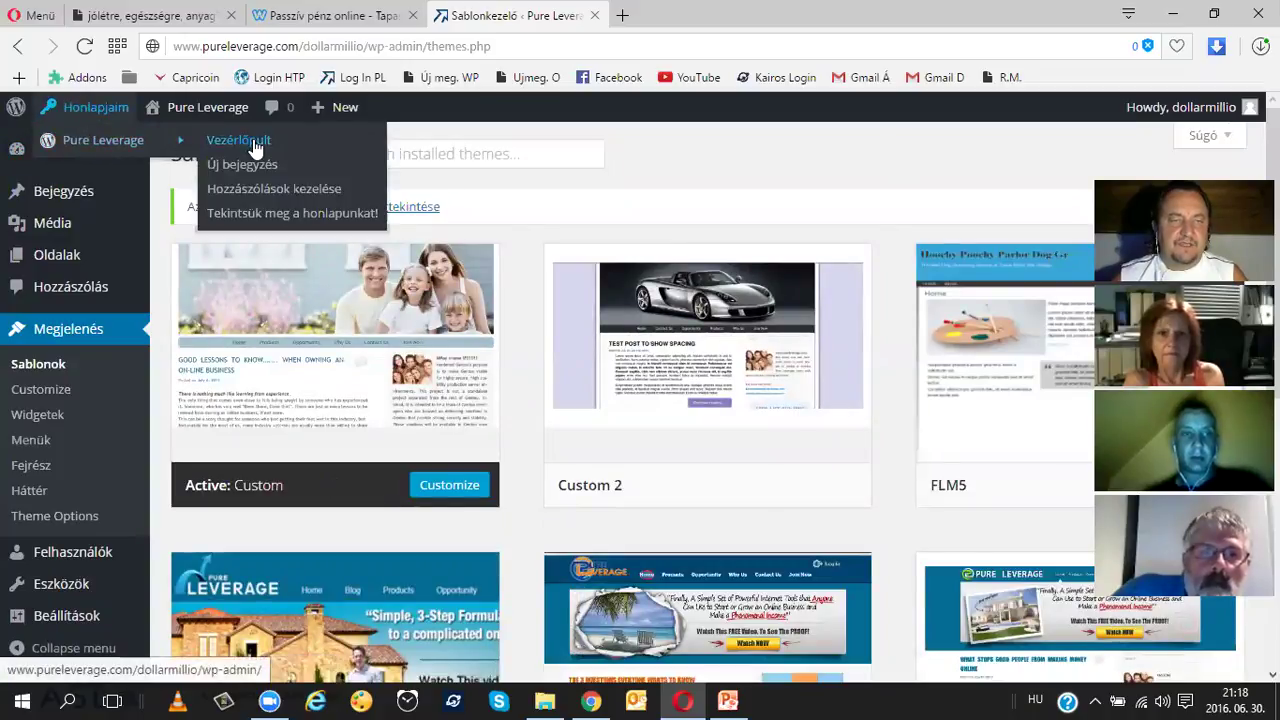
right_click(264, 212)
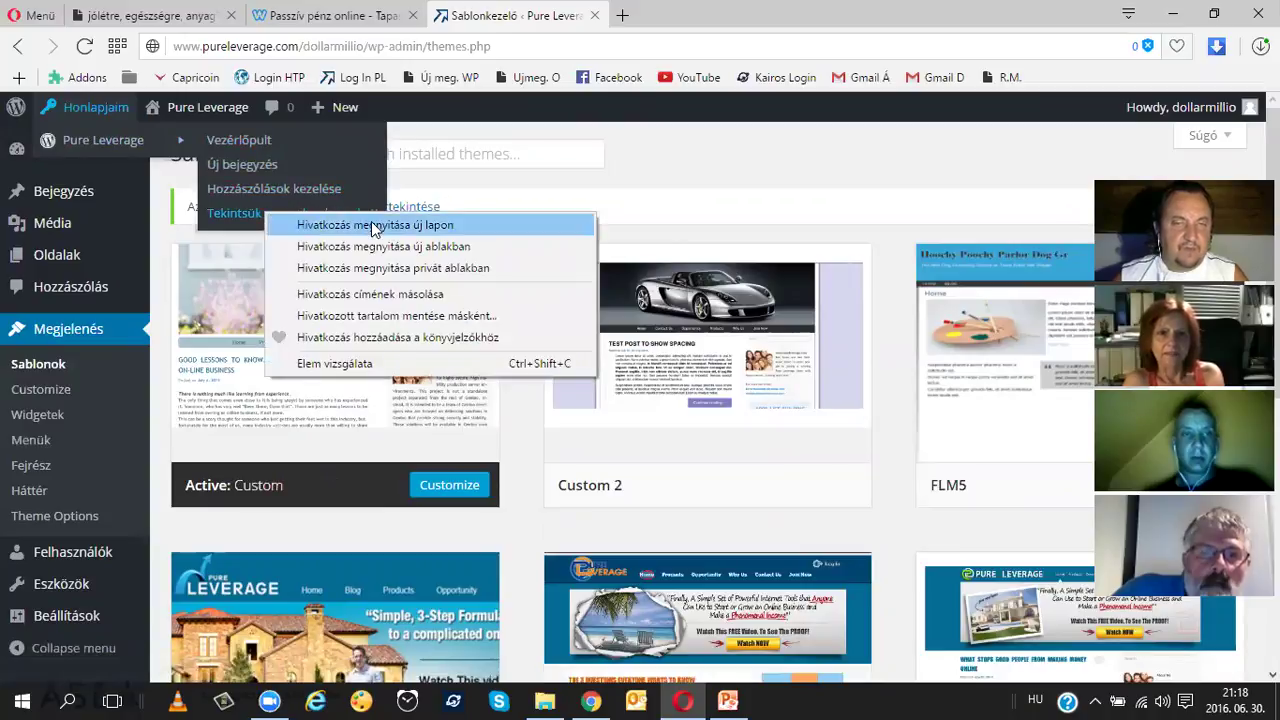
click(371, 221)
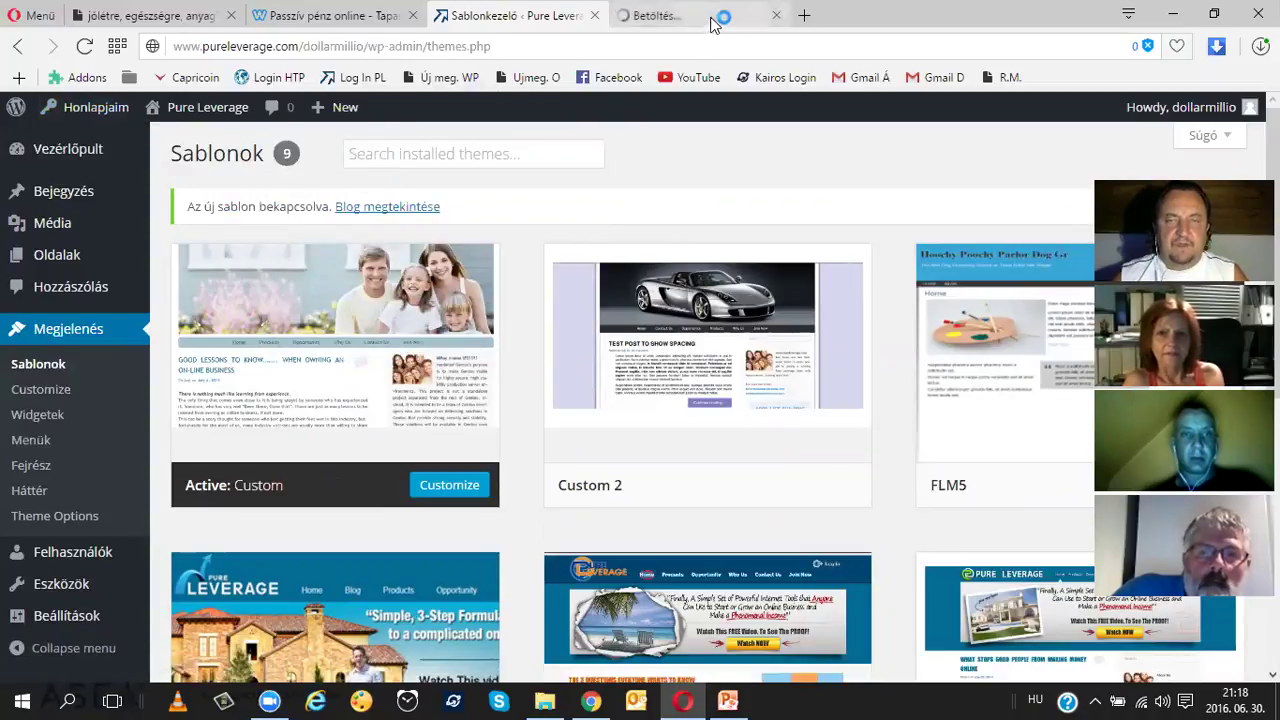
click(715, 17)
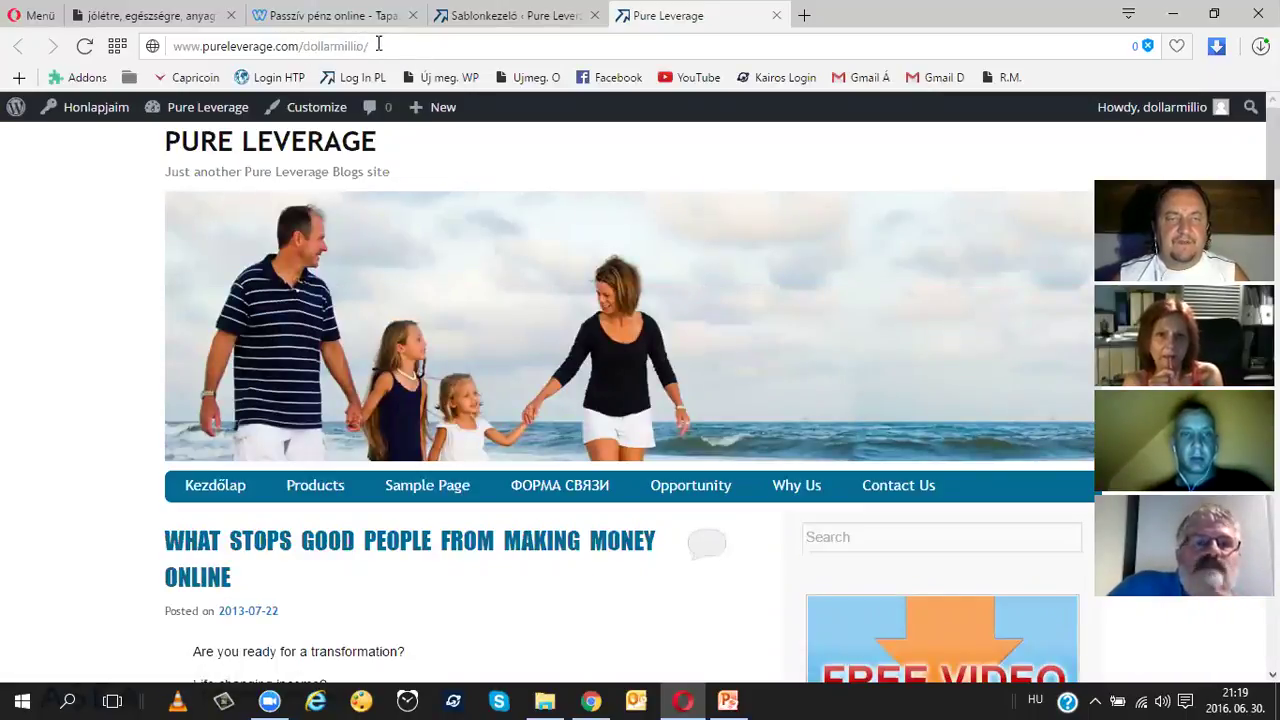
- Examine the blog's front page with its header, navigation menu, first post and sidebar banners
scroll(686, 228, down, 10)
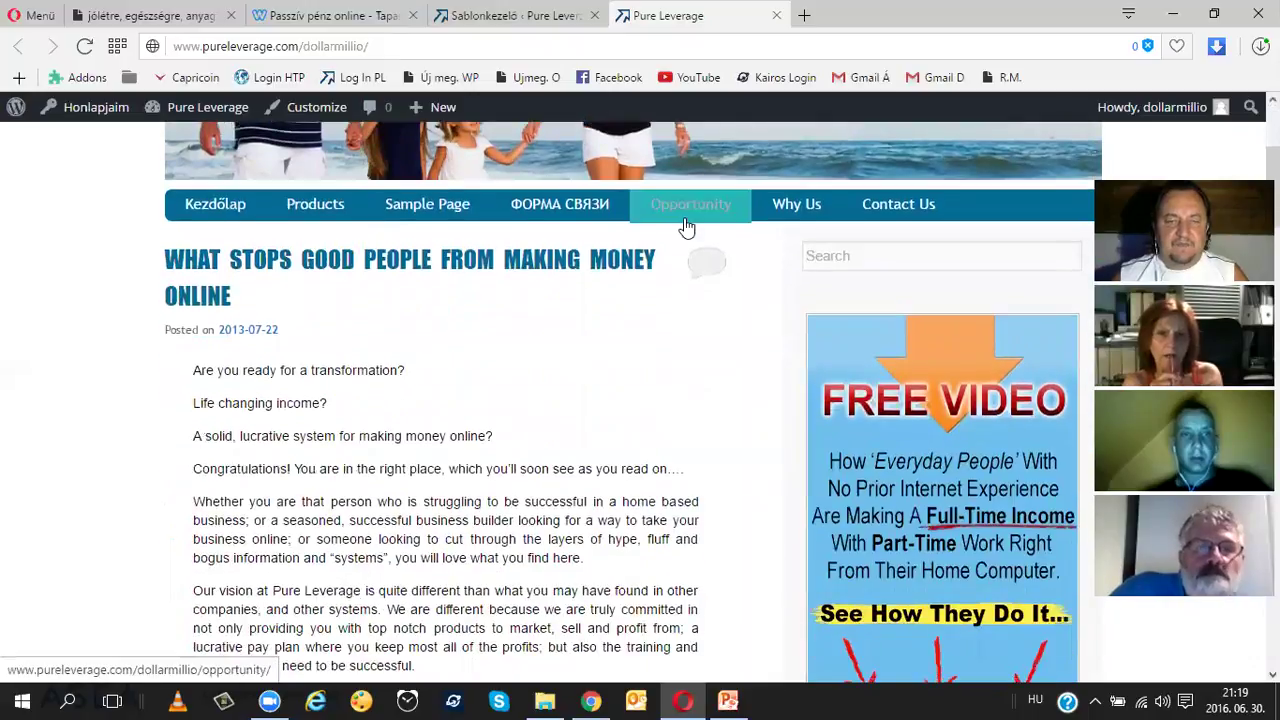
scroll(686, 228, down, 8)
scroll(686, 228, up, 10)
scroll(686, 228, up, 8)
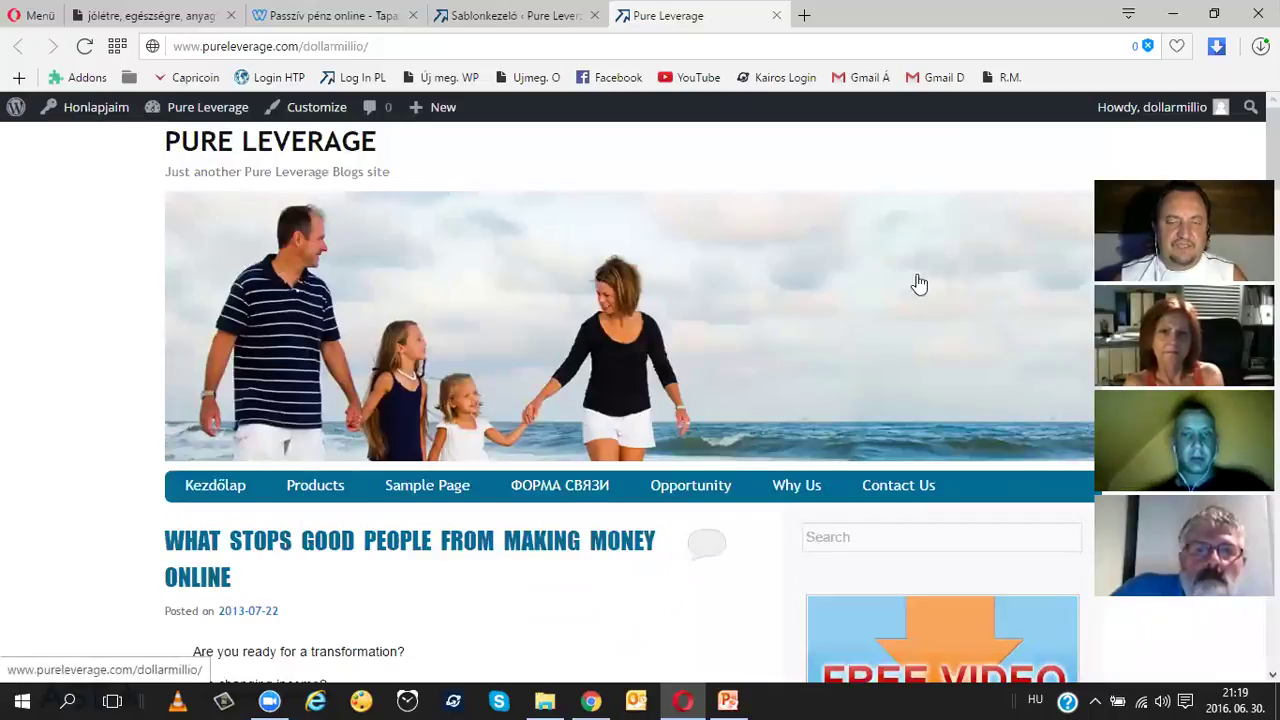
scroll(571, 234, down, 3)
scroll(571, 234, up, 3)
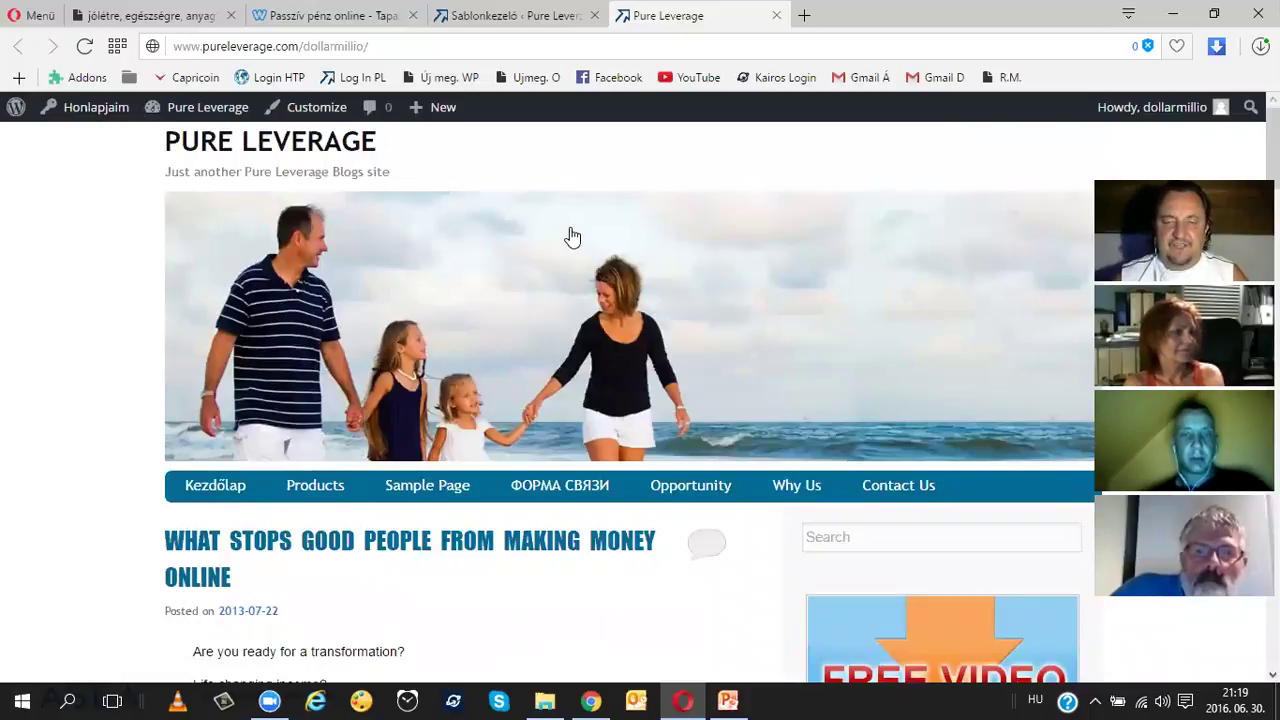
scroll(571, 236, down, 3)
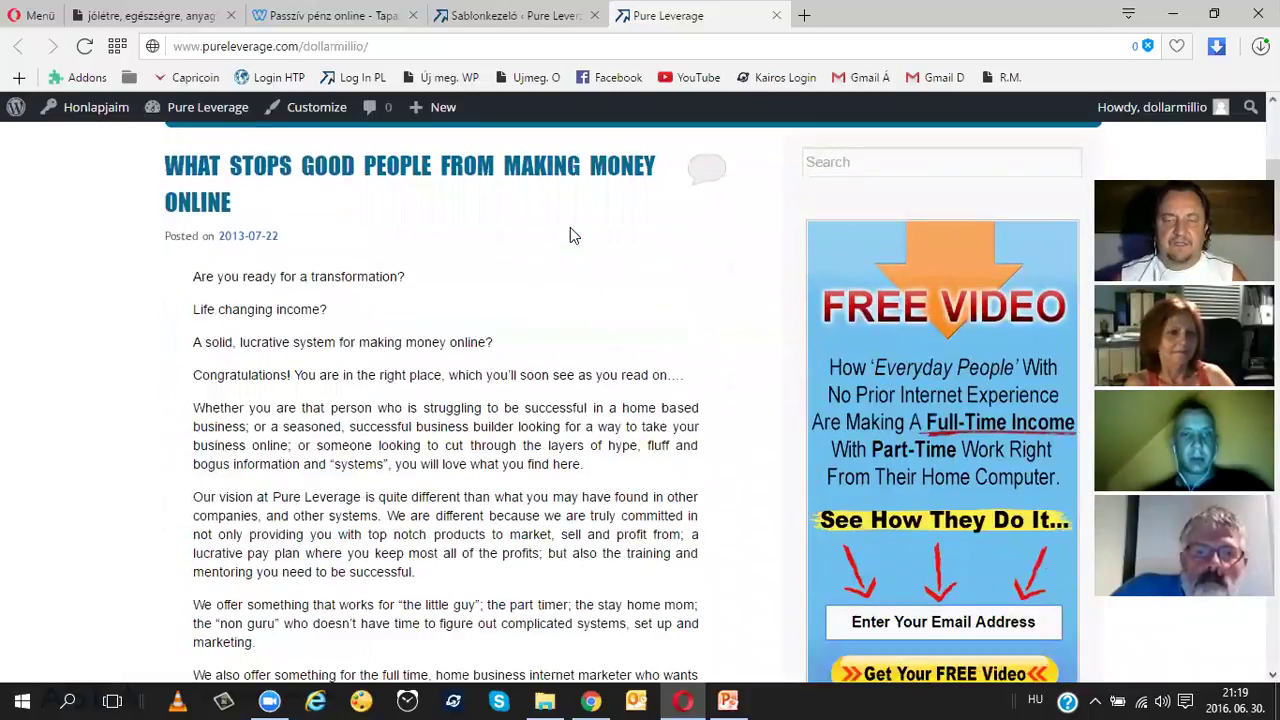
scroll(570, 229, down, 3)
scroll(570, 229, up, 1)
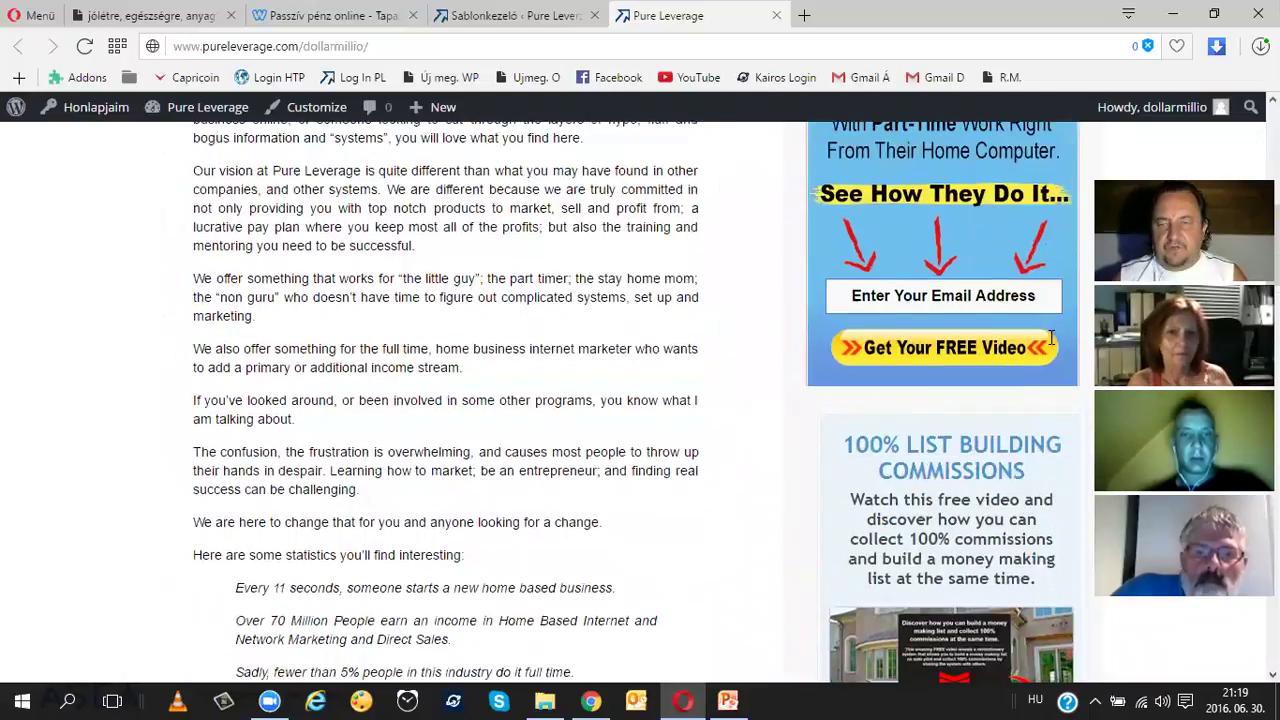
scroll(886, 309, down, 3)
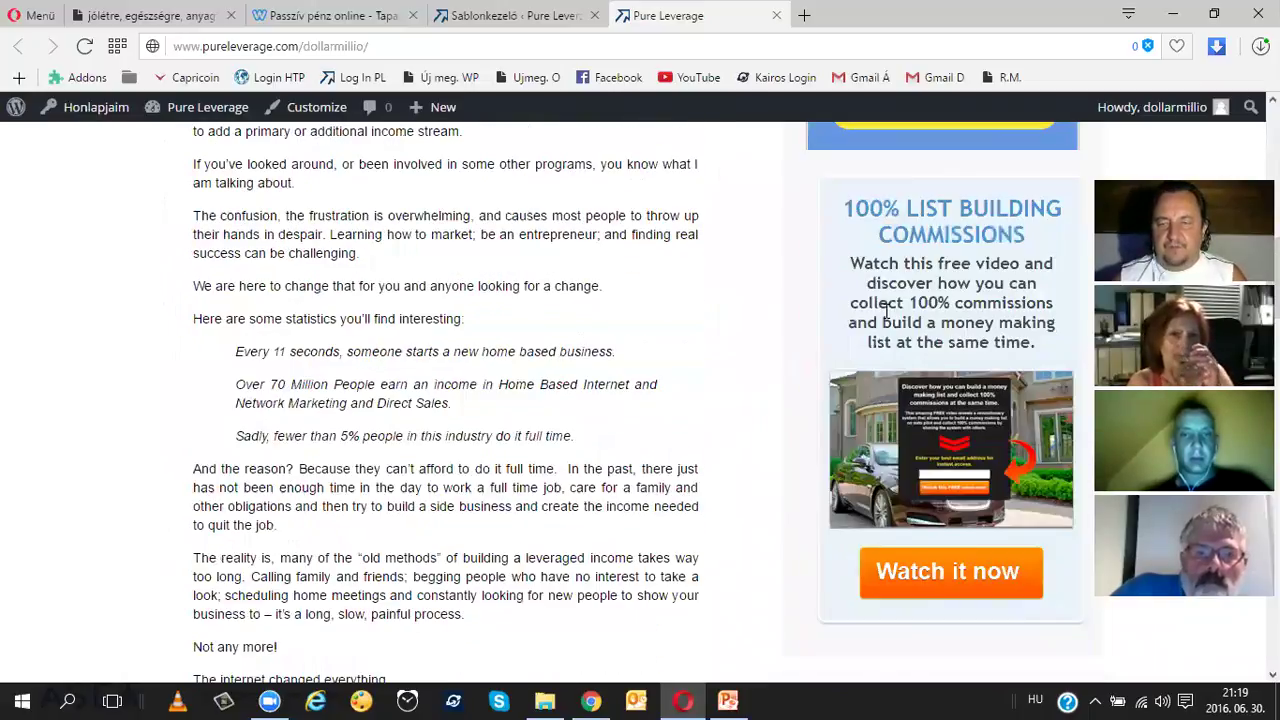
- Return from the blog's front page to the theme administration and open the customizer for the active Custom theme
scroll(886, 309, down, 6)
scroll(575, 376, up, 3)
scroll(575, 376, up, 10)
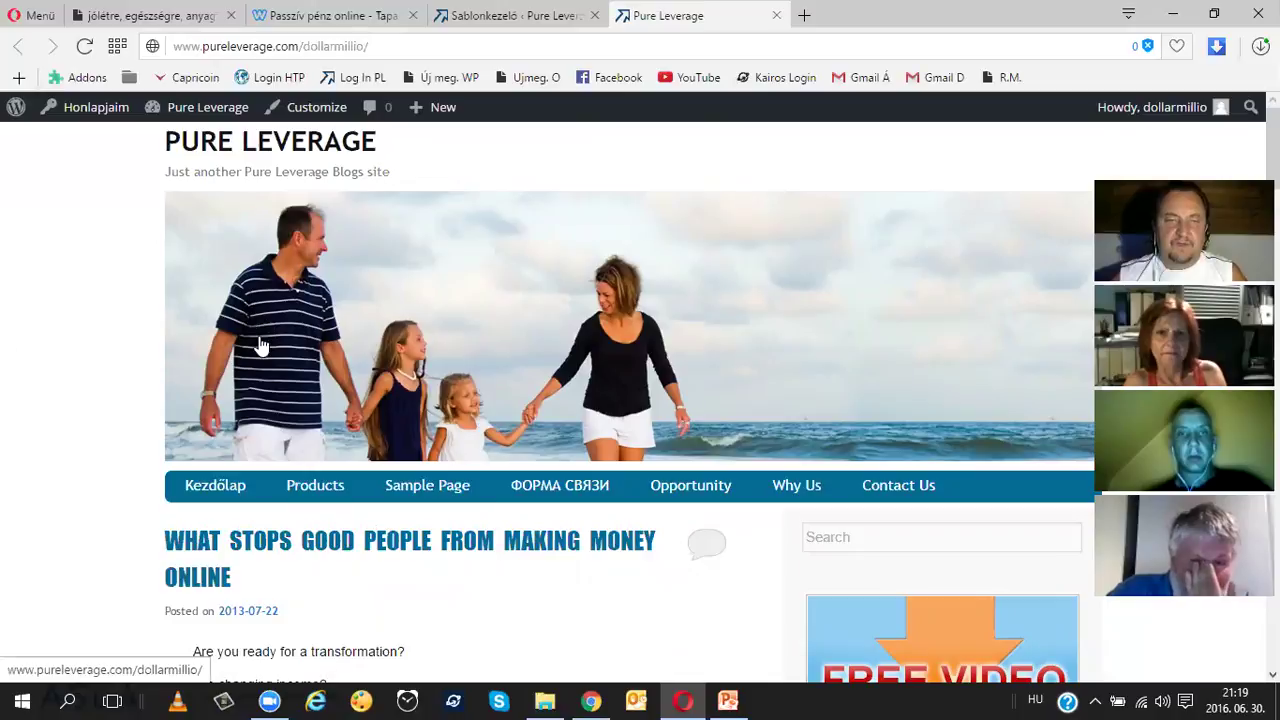
click(537, 16)
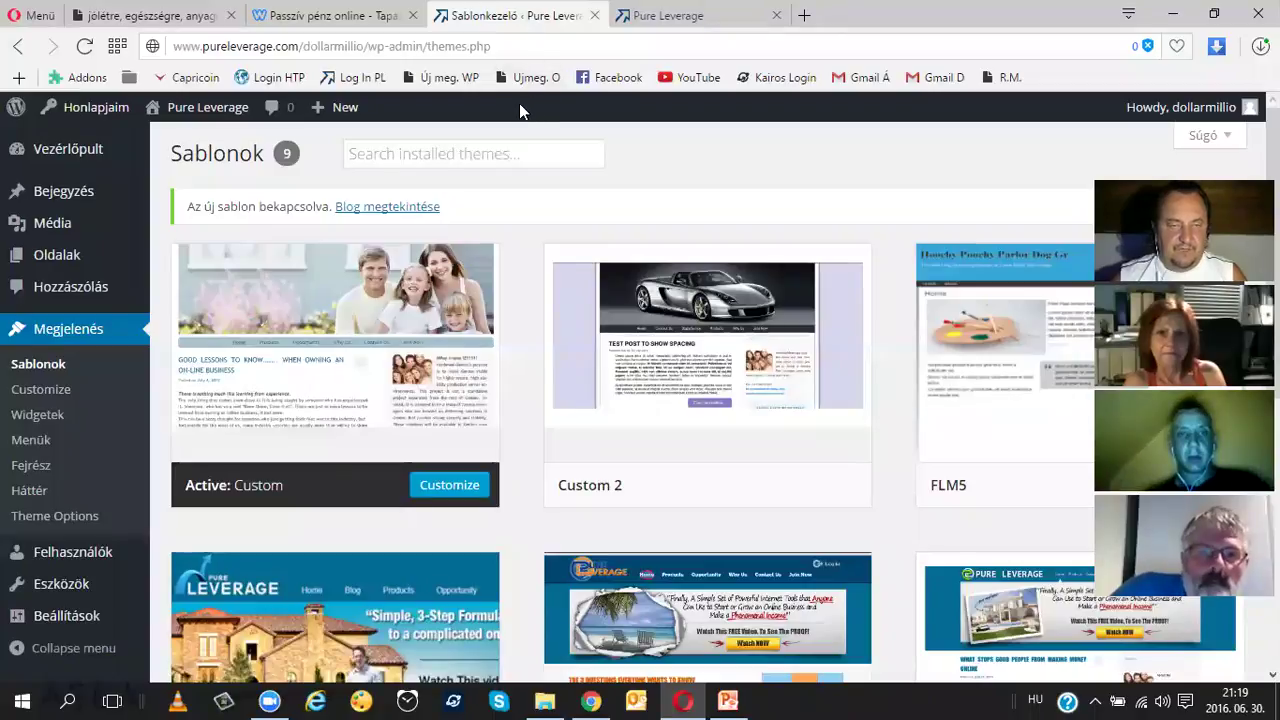
scroll(92, 316, down, 1)
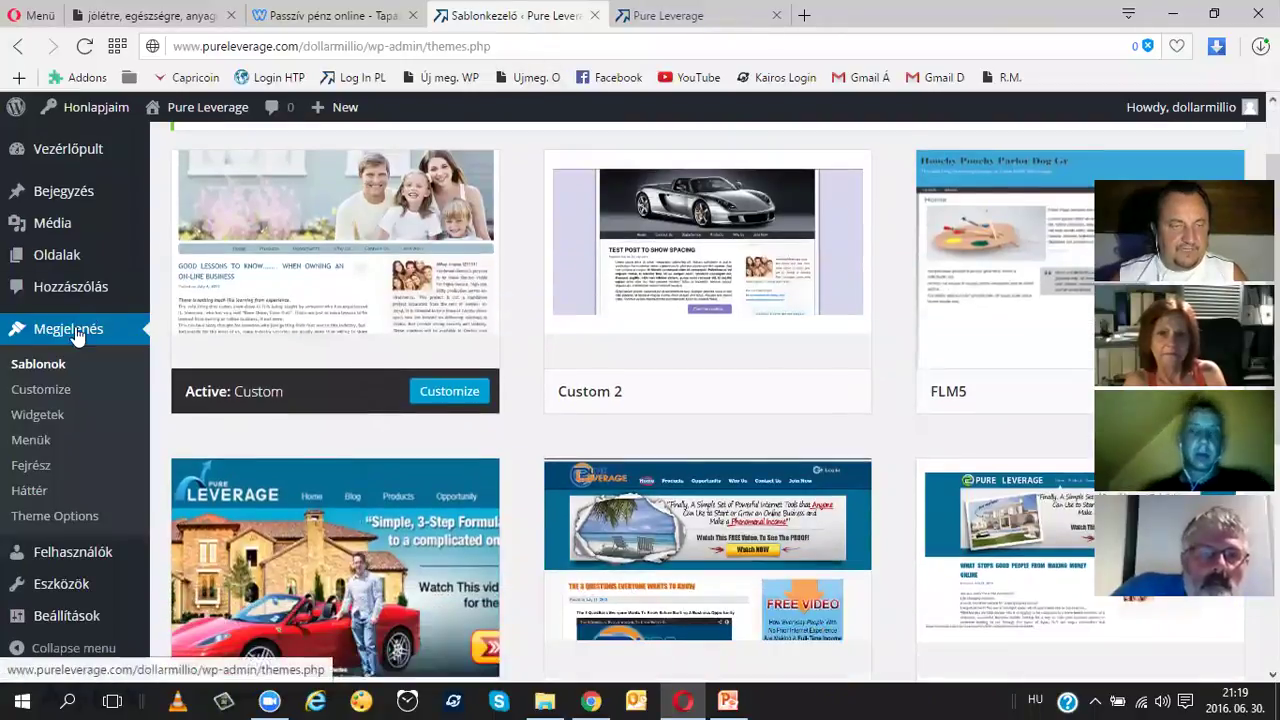
click(41, 390)
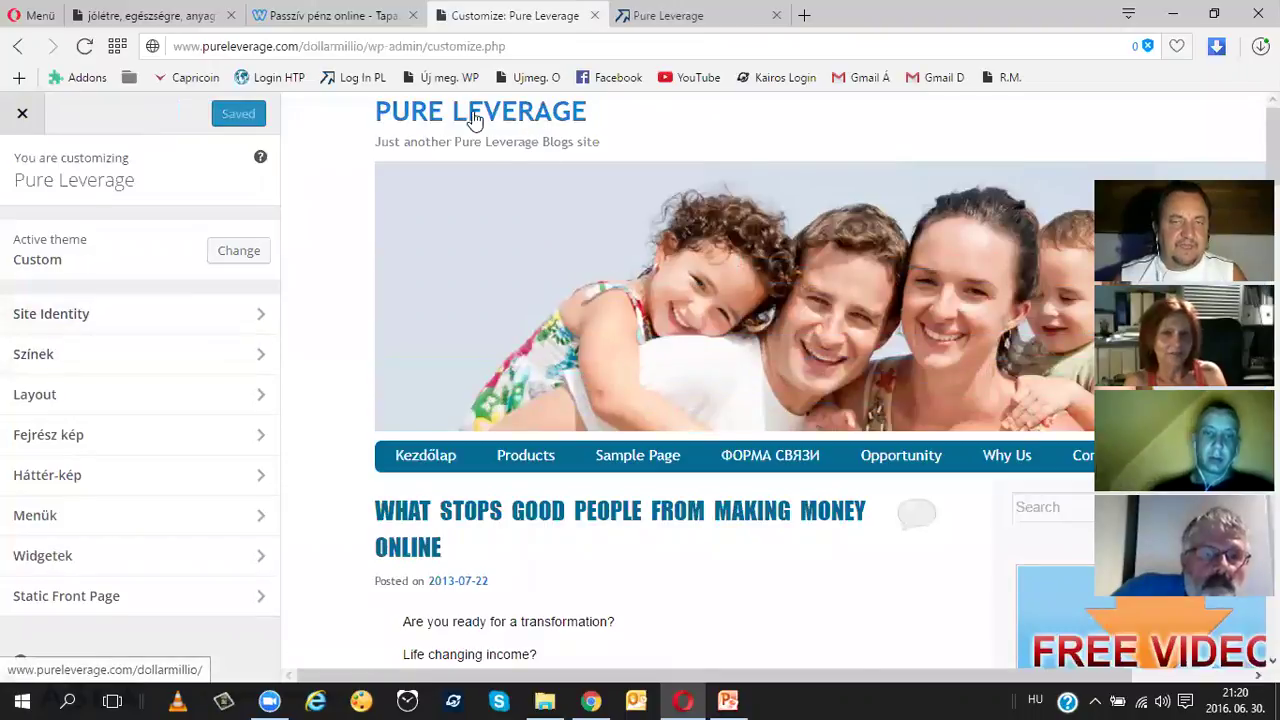
- Set the site title in the Site Identity settings to "Millió dolláros üzlet"
click(259, 314)
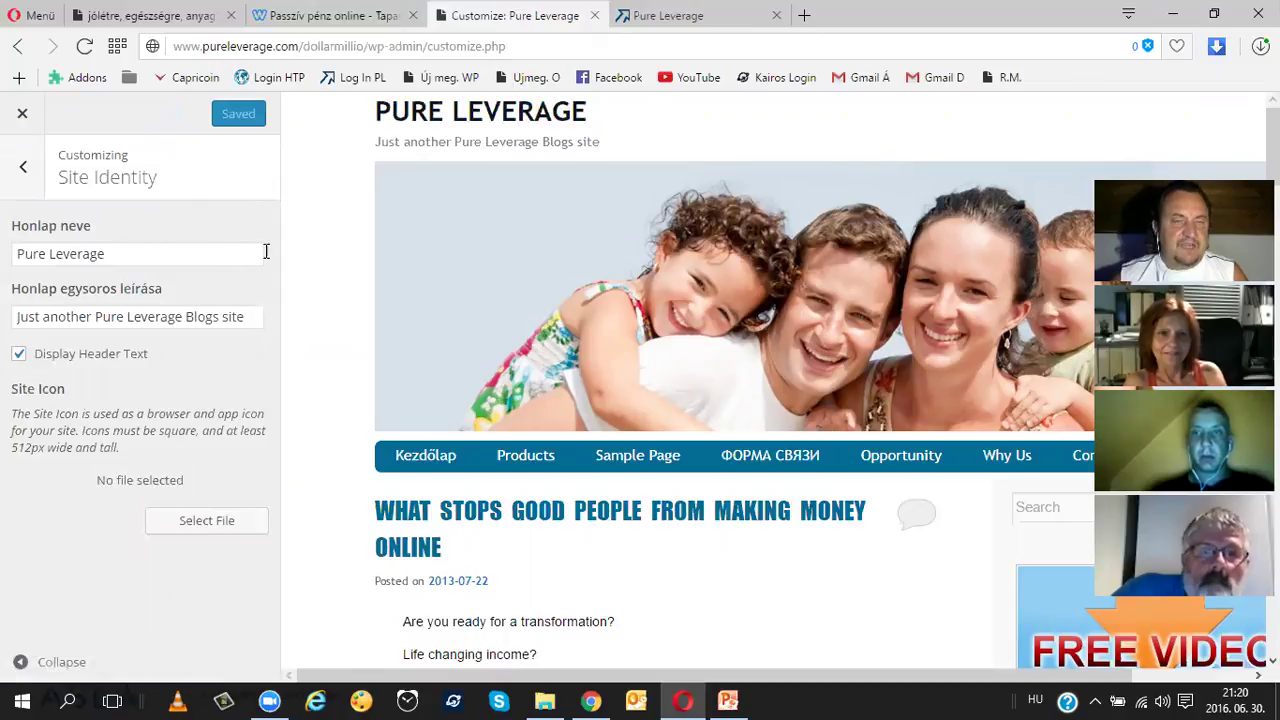
triple_click(114, 250)
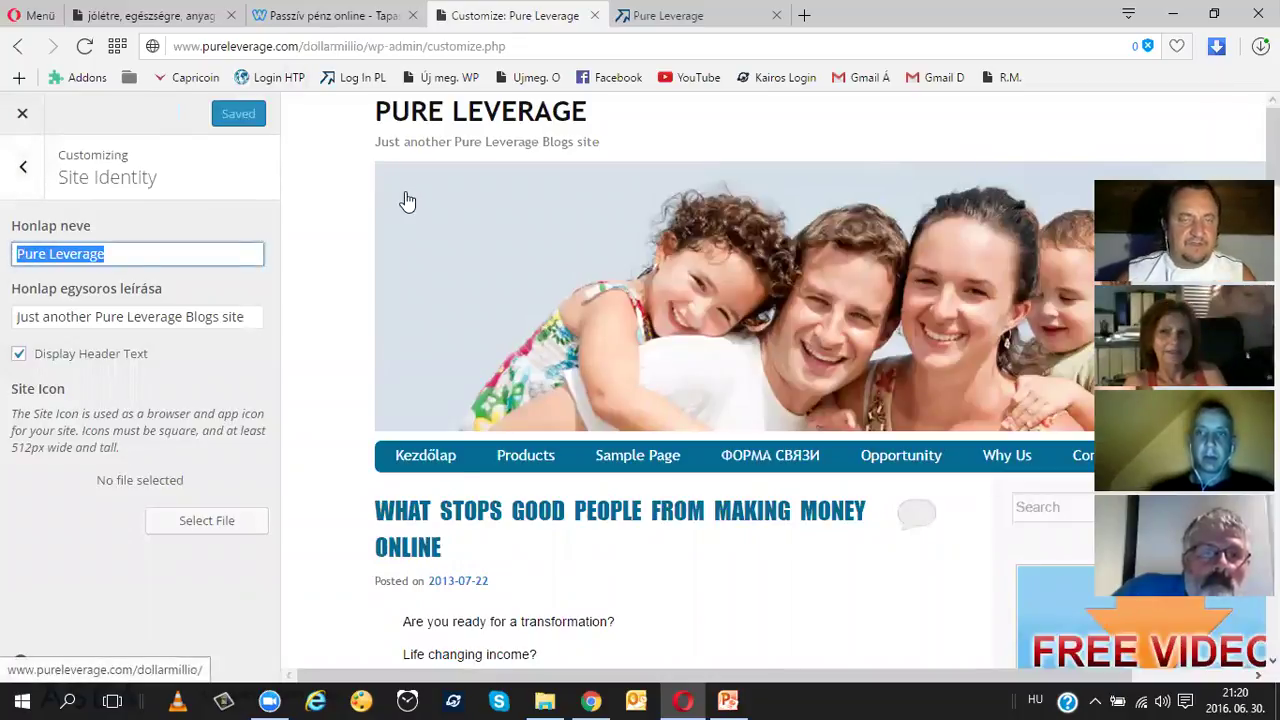
text(D)
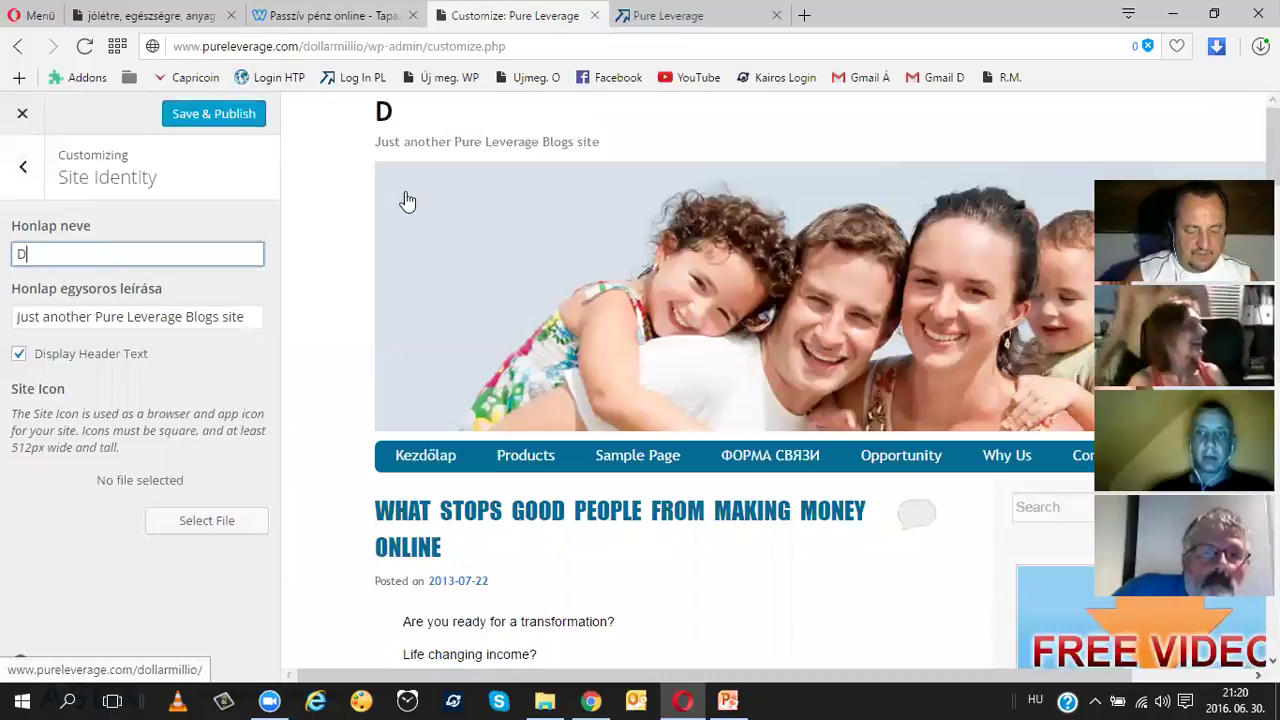
text(ollár )
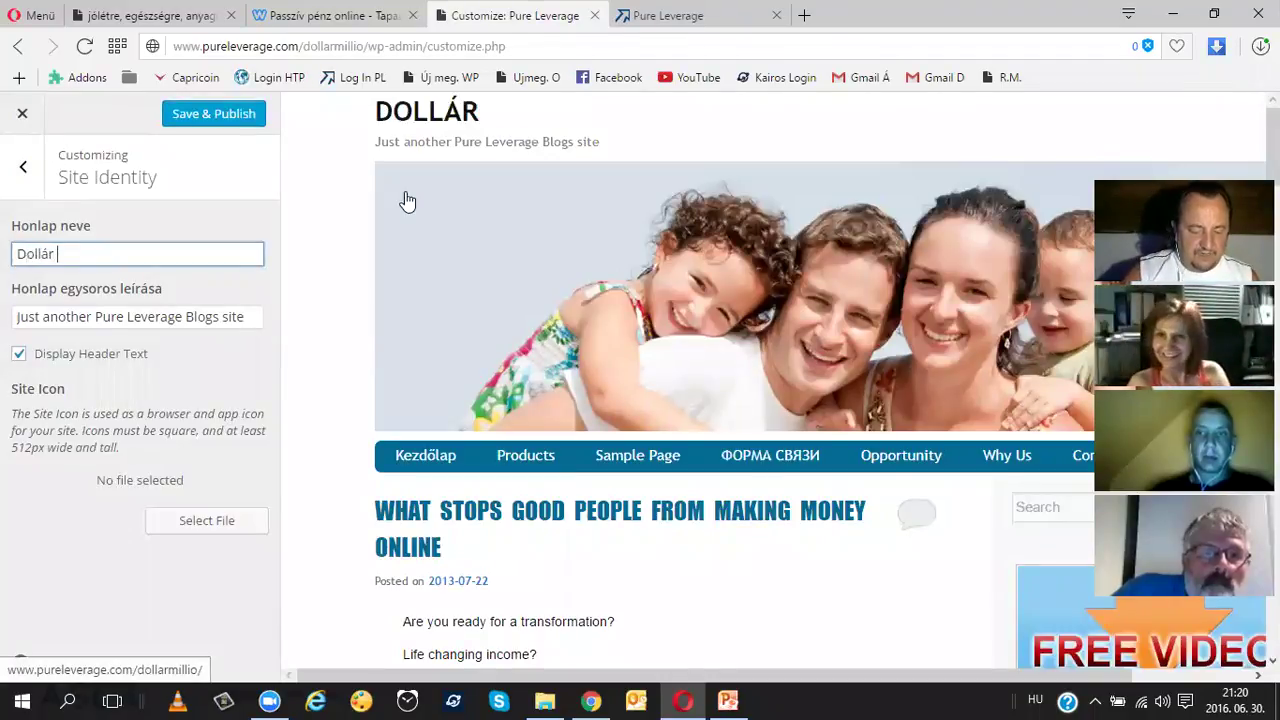
text(Millió)
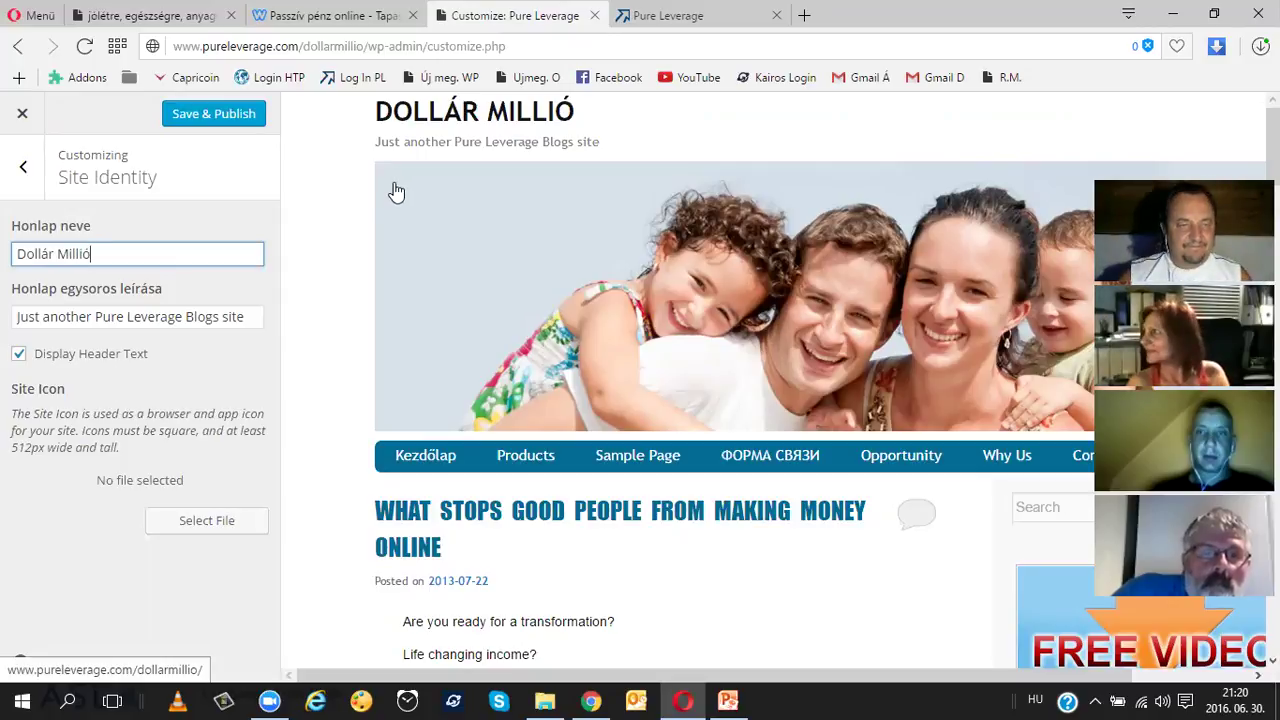
double_click(45, 254)
key(Delete)
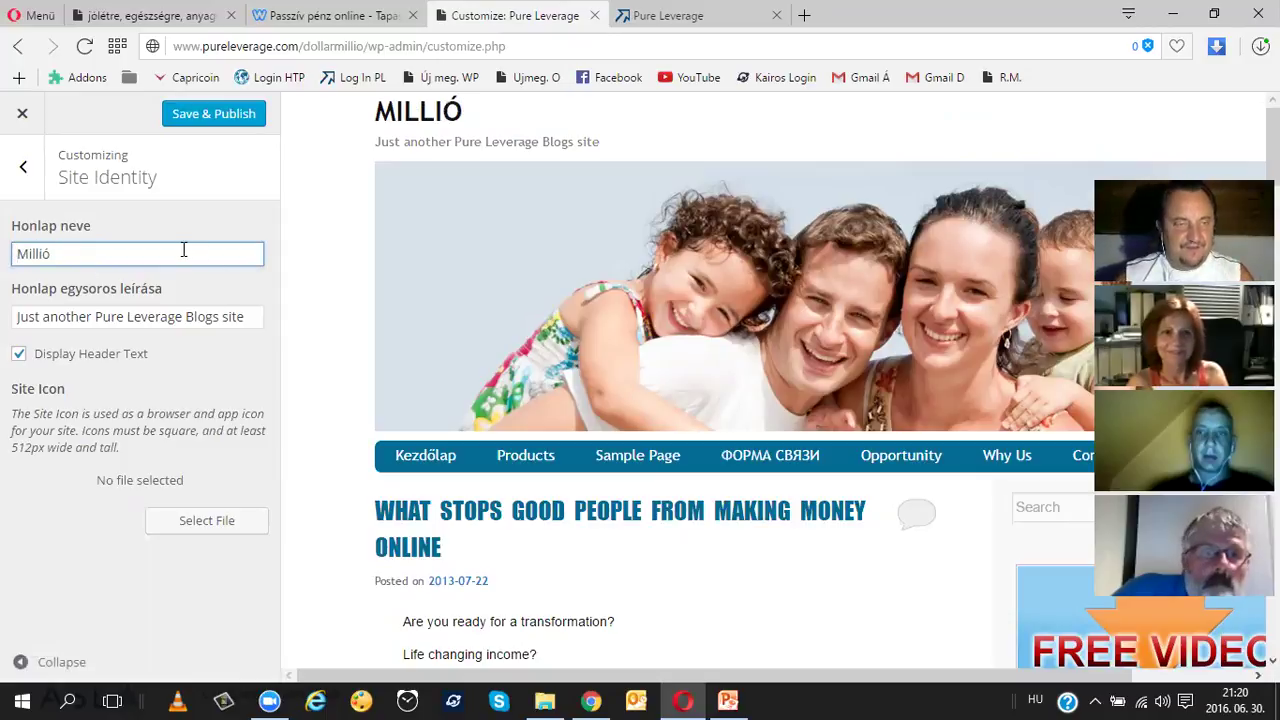
text(d)
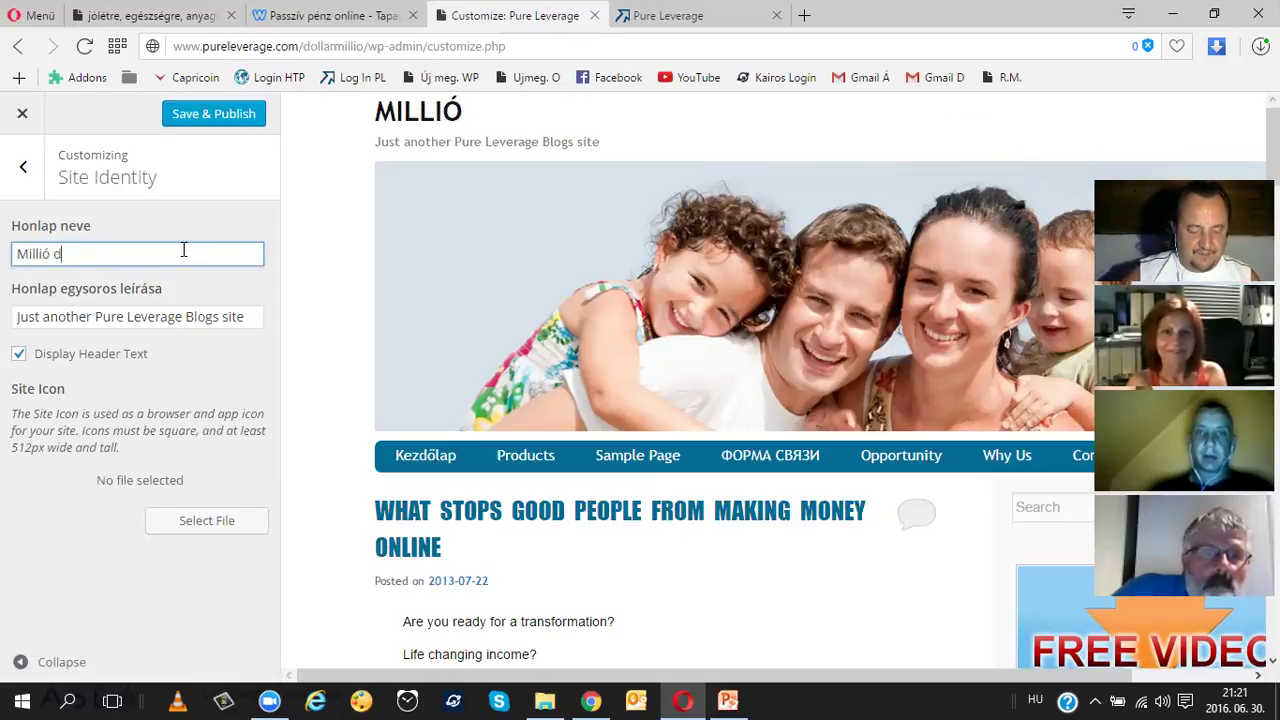
text(olláros ü)
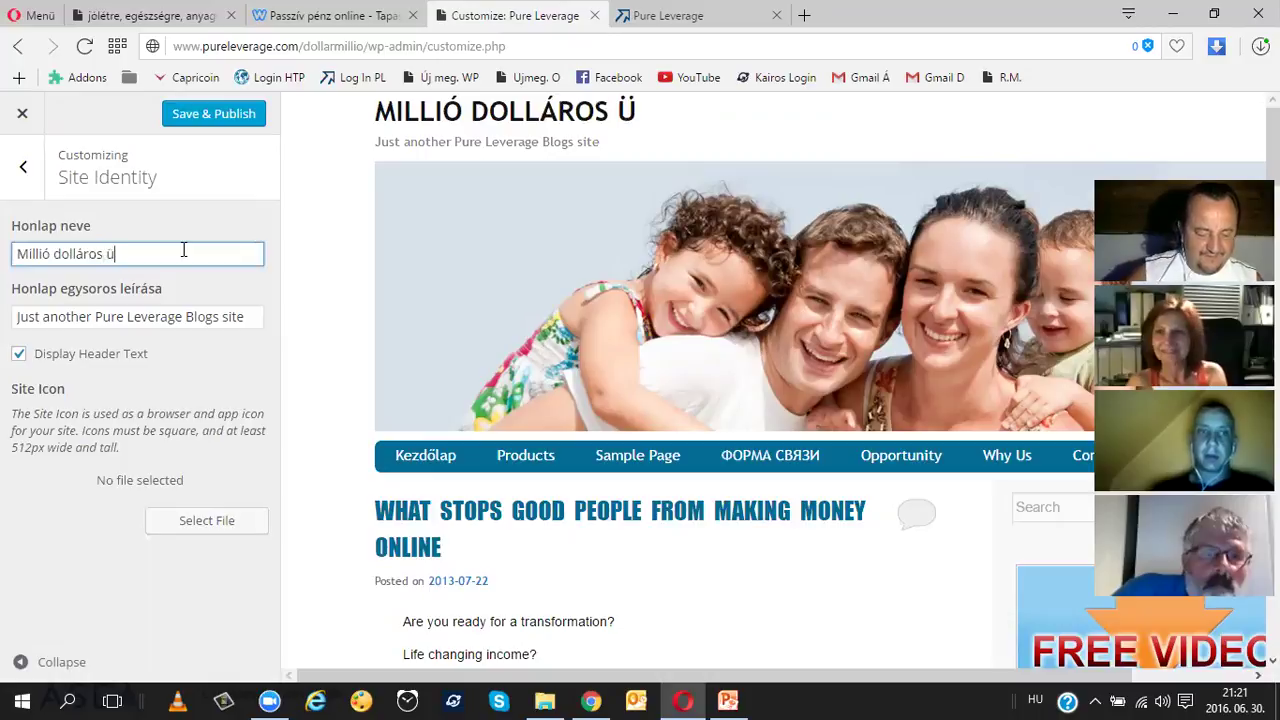
text(zlet)
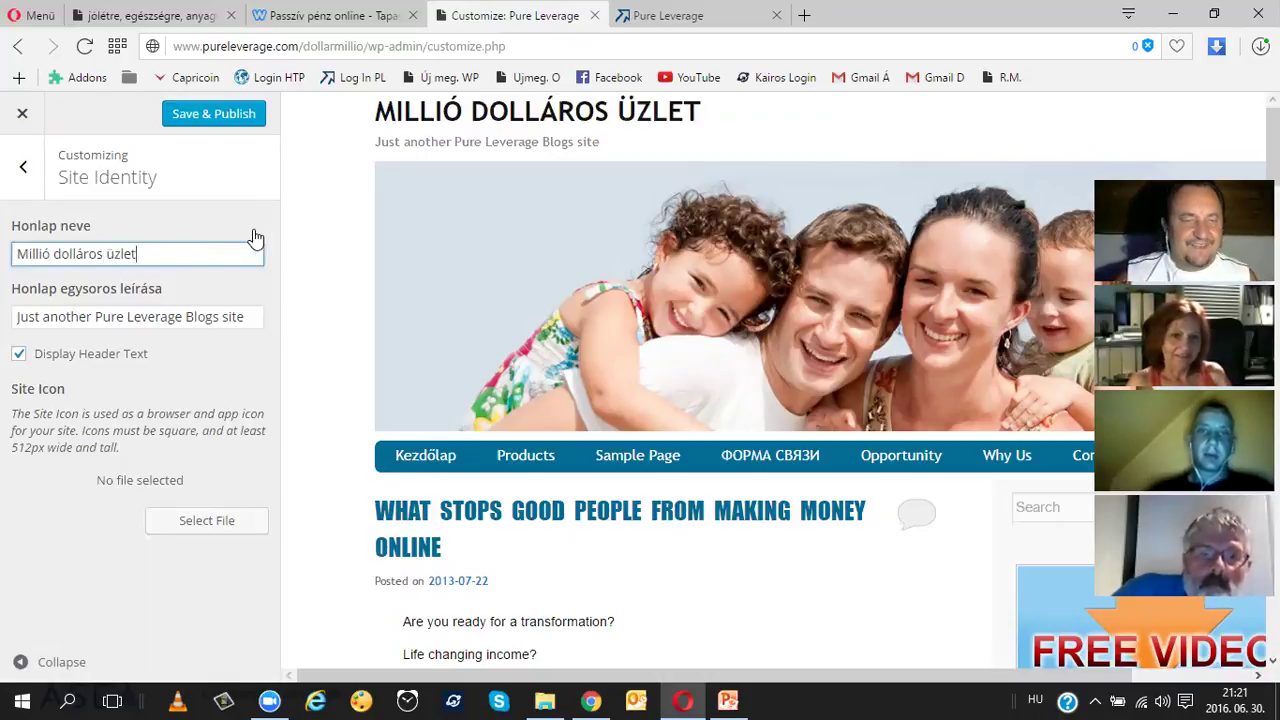
- Replace the site's one-line description with "Keress pénzt az internetet"
click(128, 317)
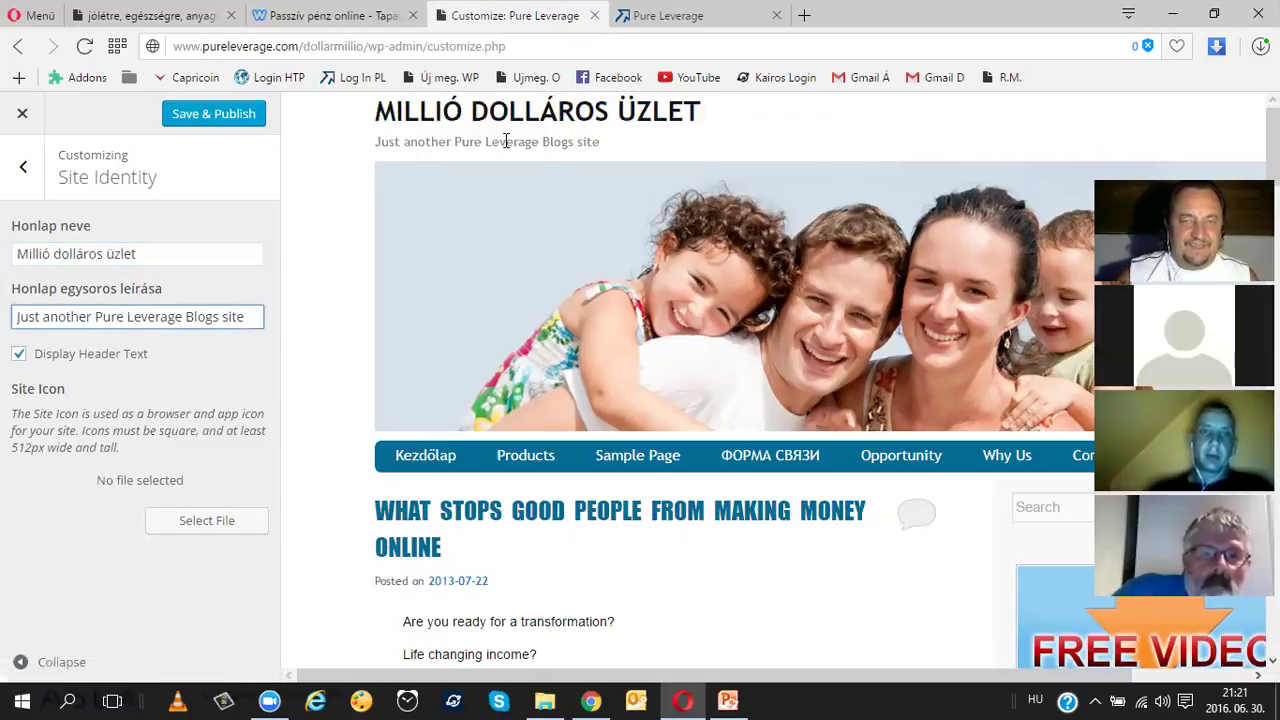
drag(252, 317, 12, 317)
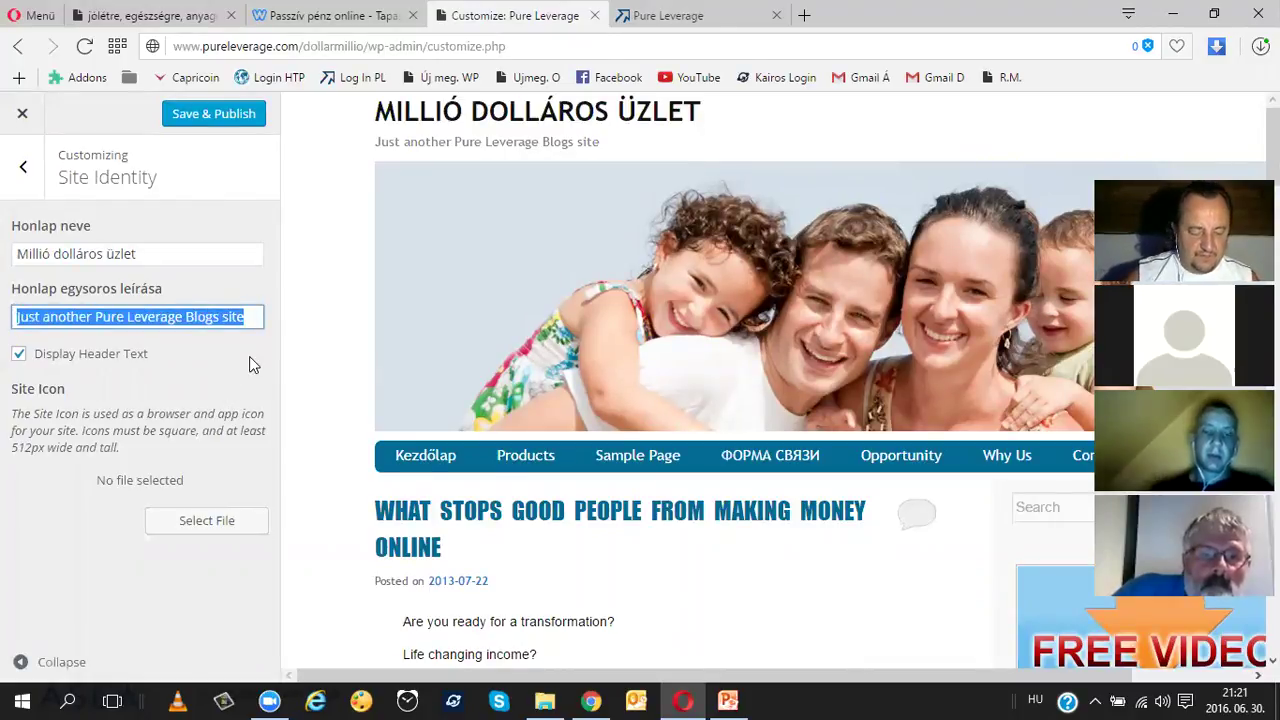
text(Ker)
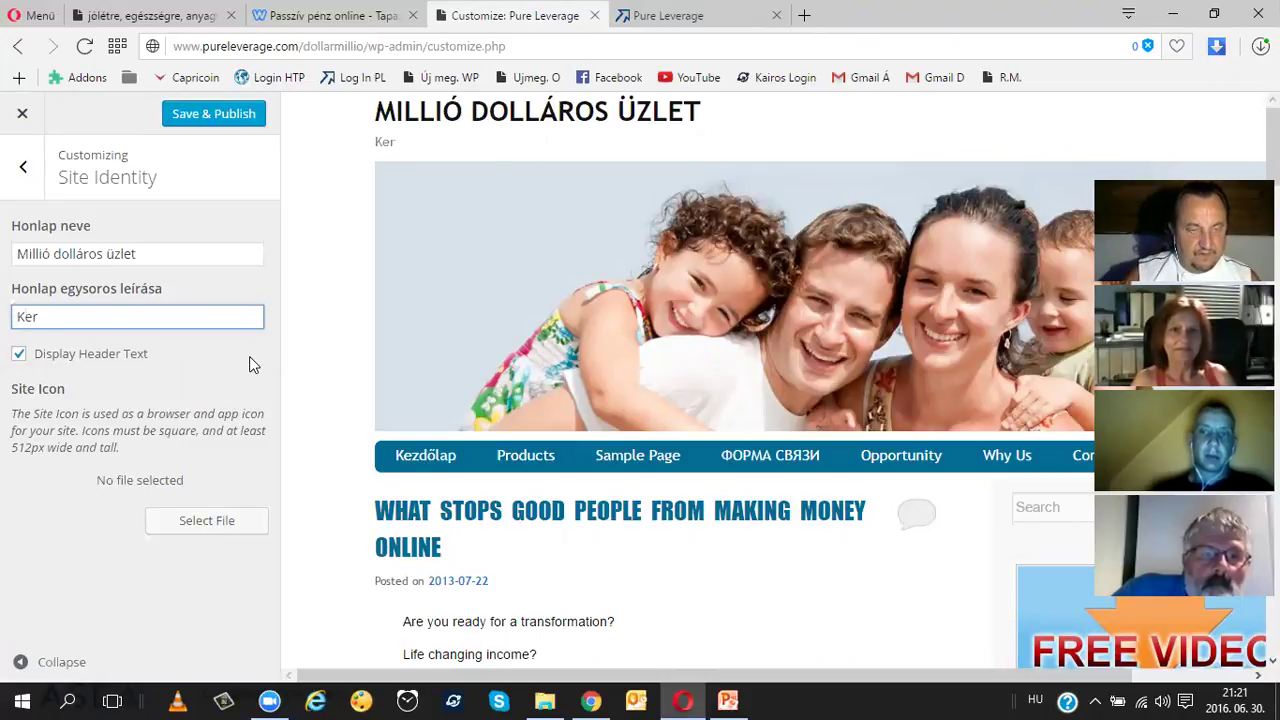
text(ess pénzt)
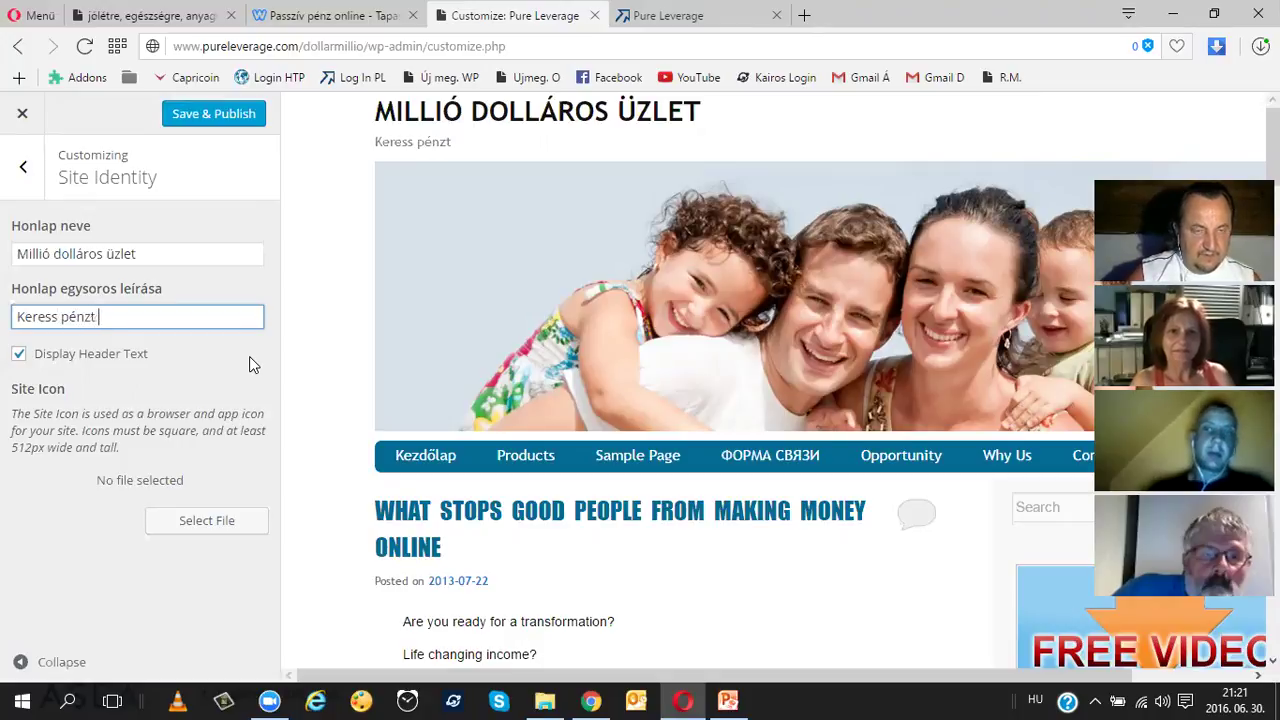
text( az internetet)
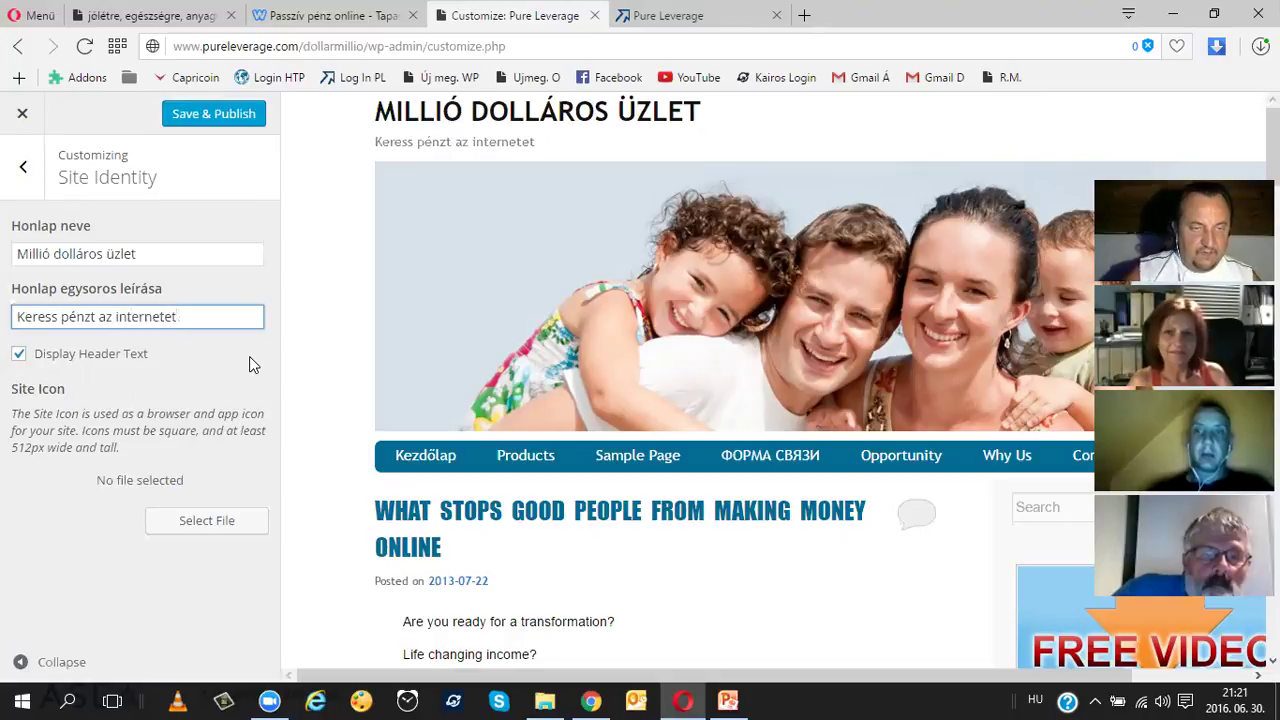
click(204, 362)
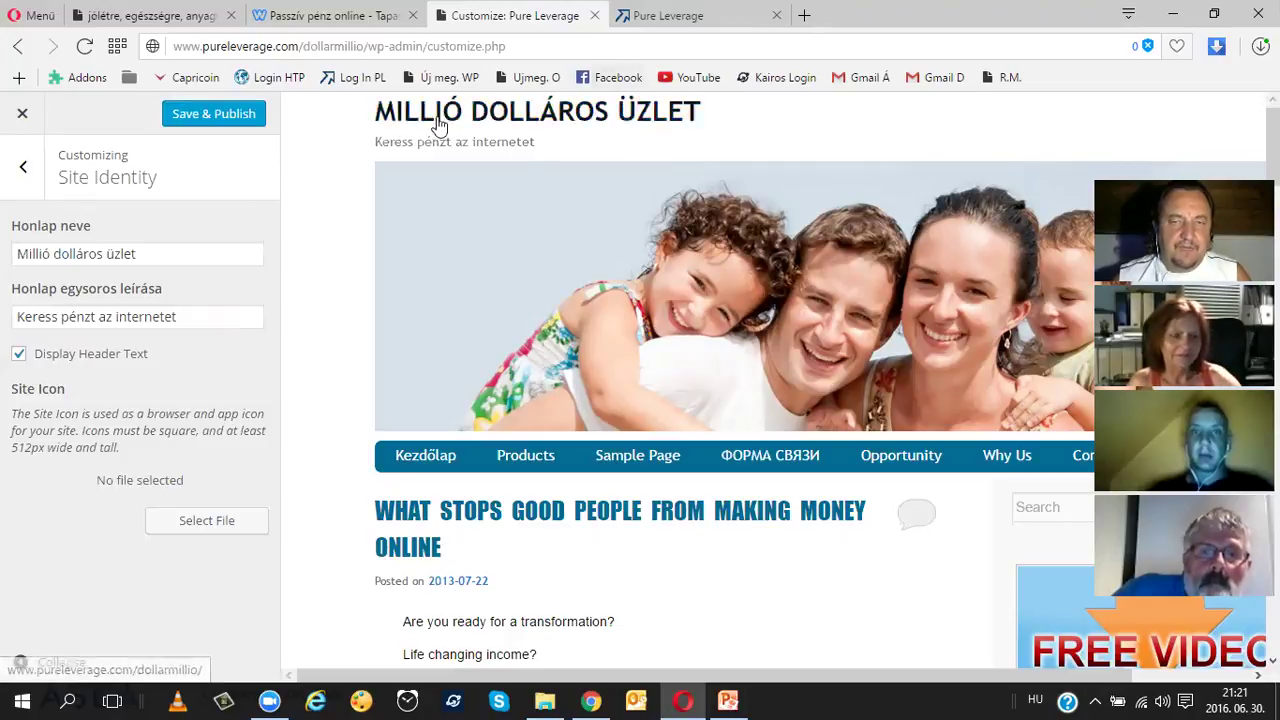
- Check the header preview, turn the header text display off and back on, and publish the site identity changes
scroll(590, 222, down, 1)
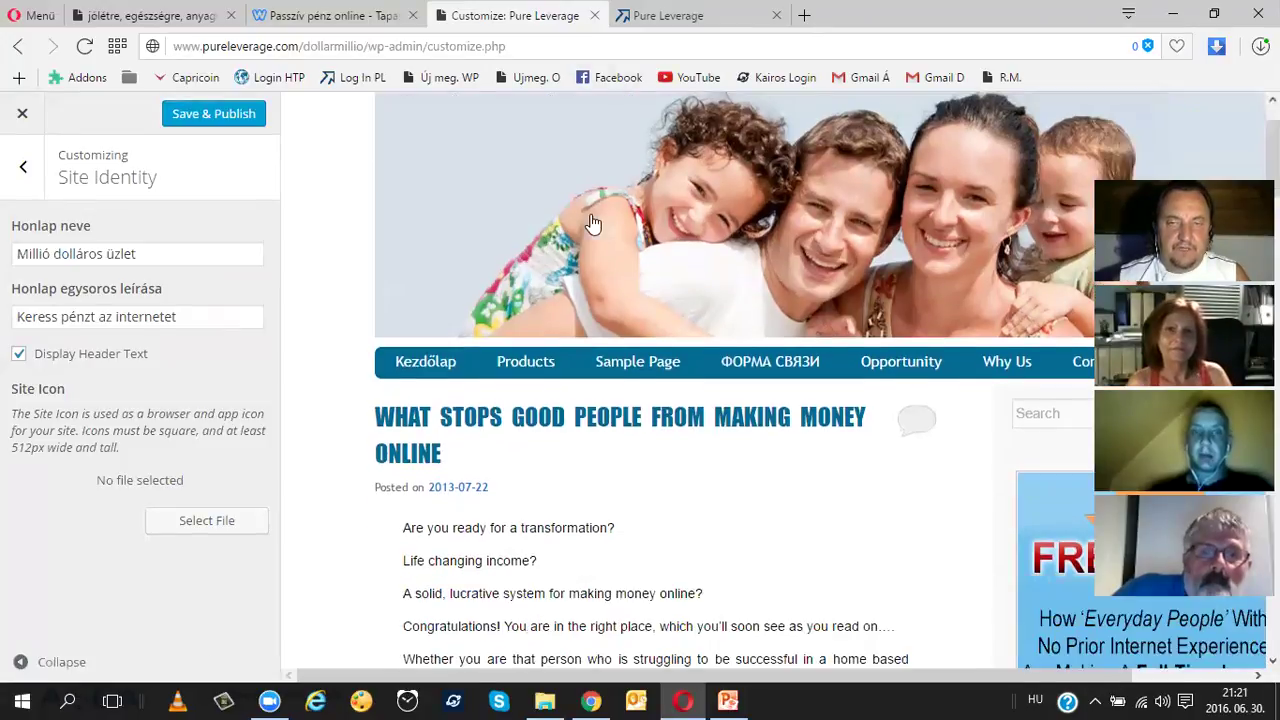
scroll(590, 222, up, 1)
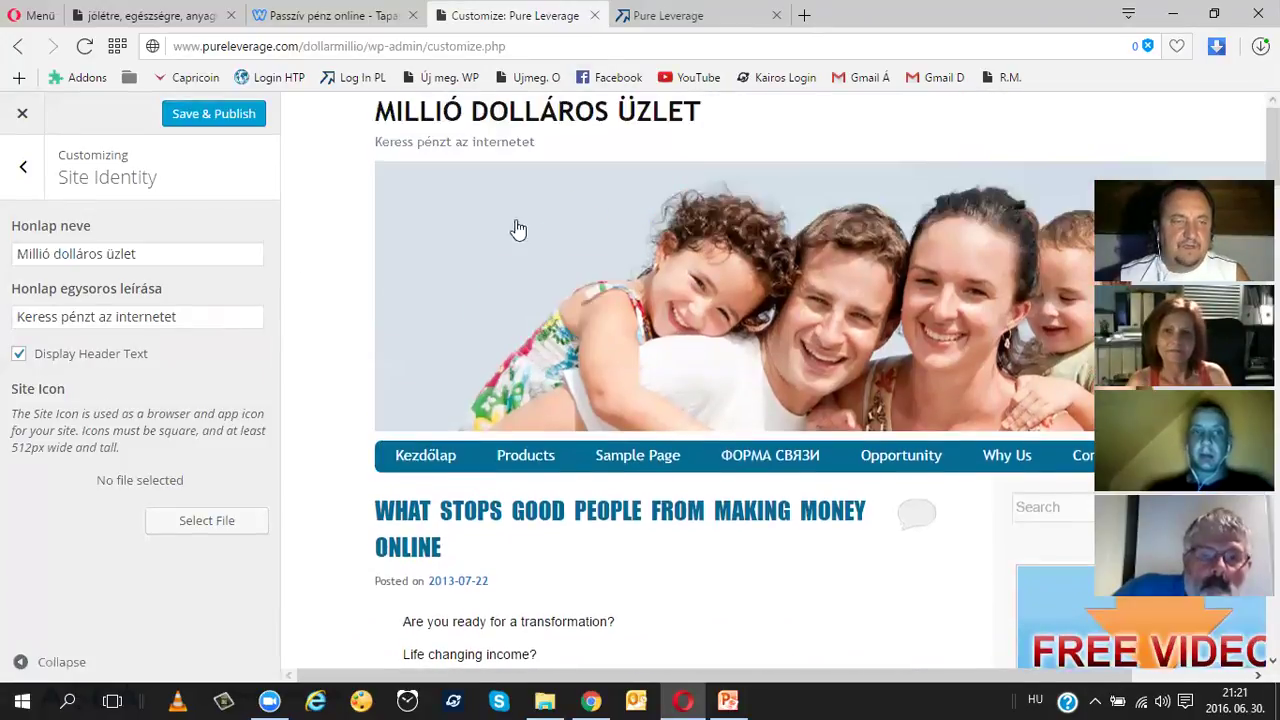
click(19, 355)
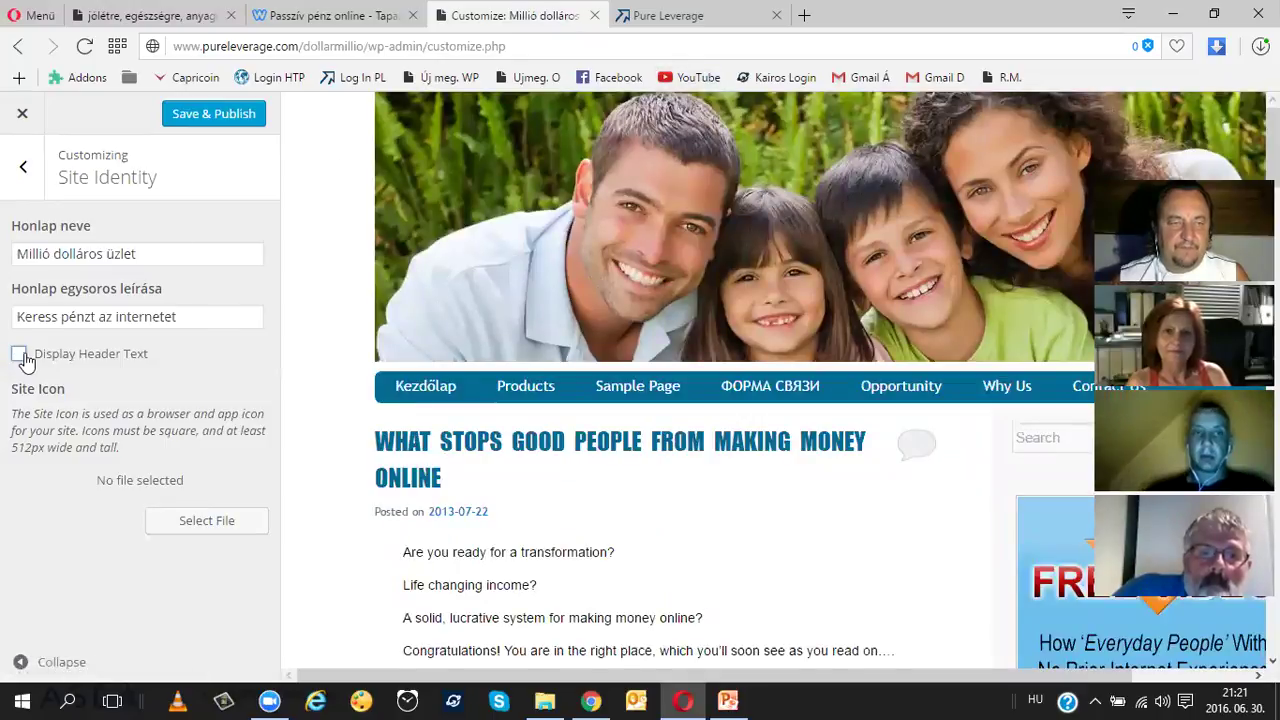
click(19, 355)
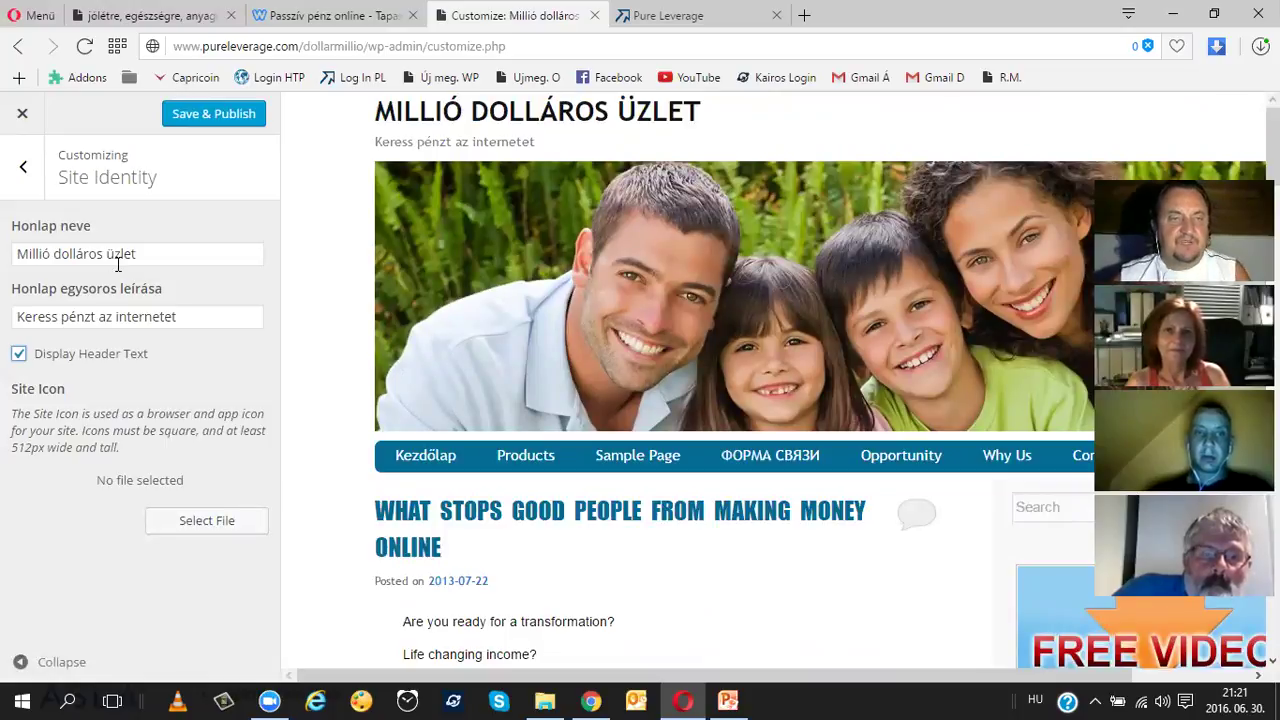
click(211, 118)
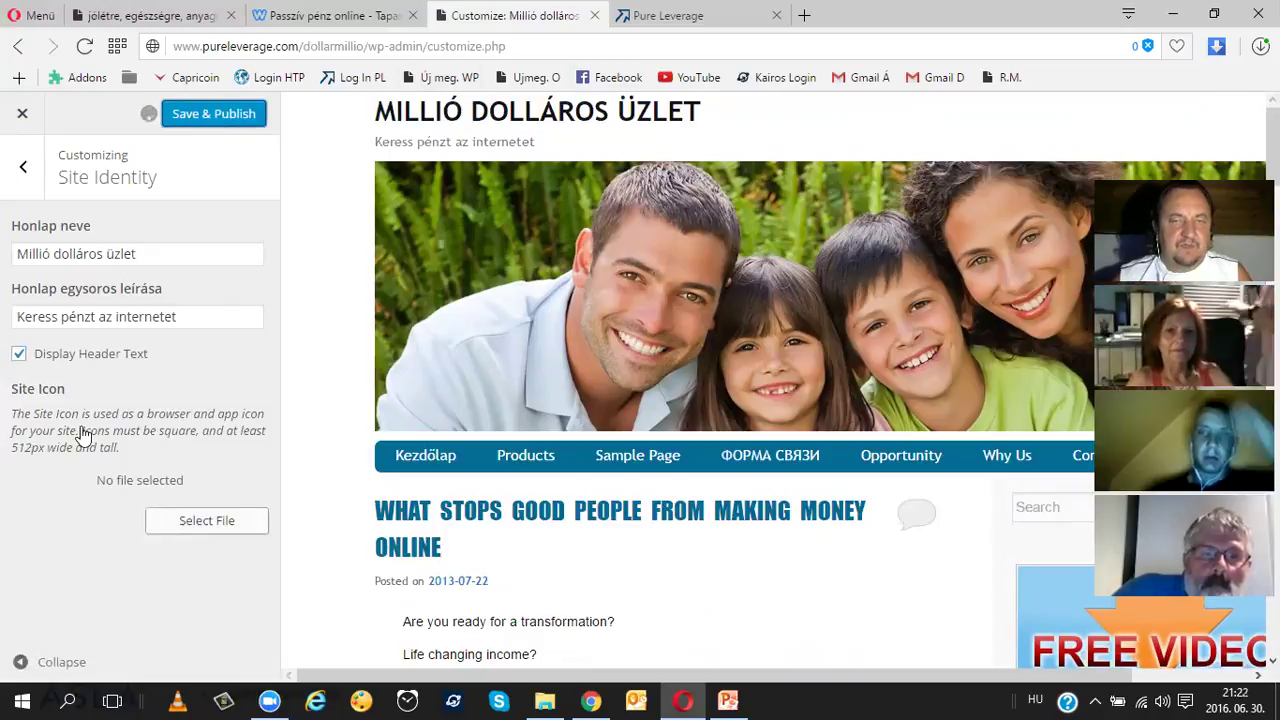
- Correct the site's one-line description to "Keress pénzt az interneten" and publish the change
click(209, 316)
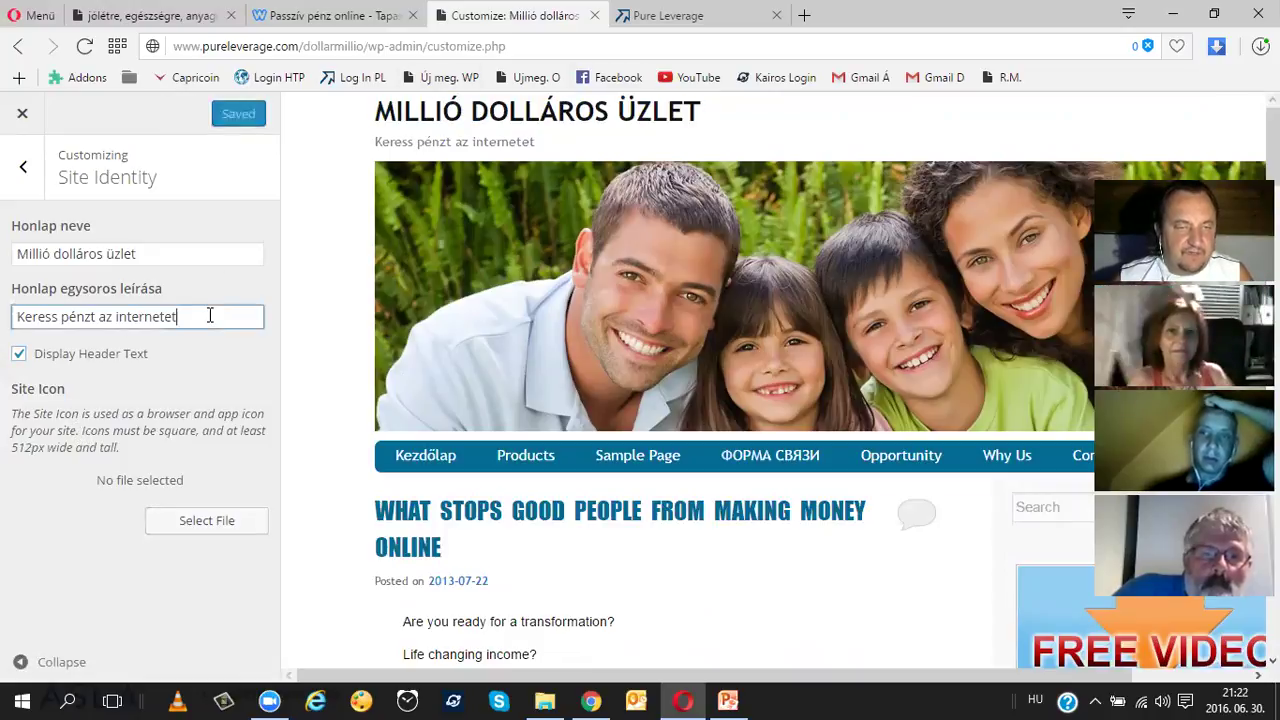
text(n)
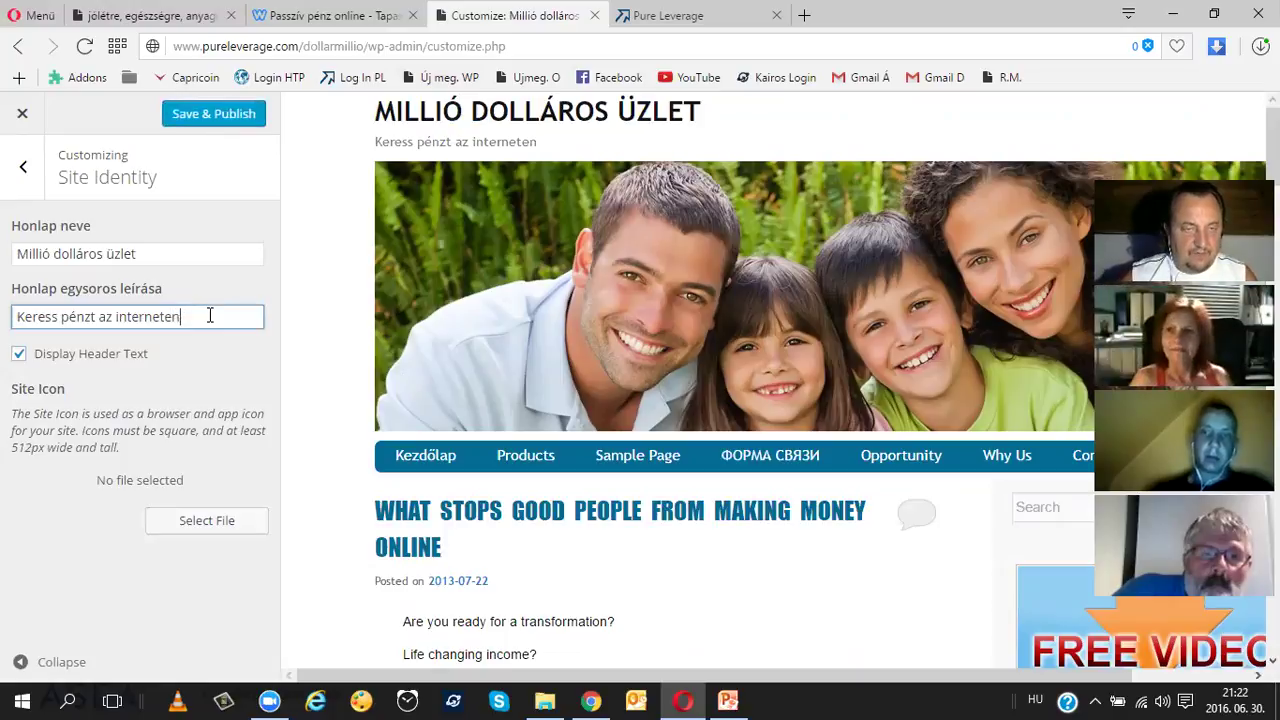
click(222, 121)
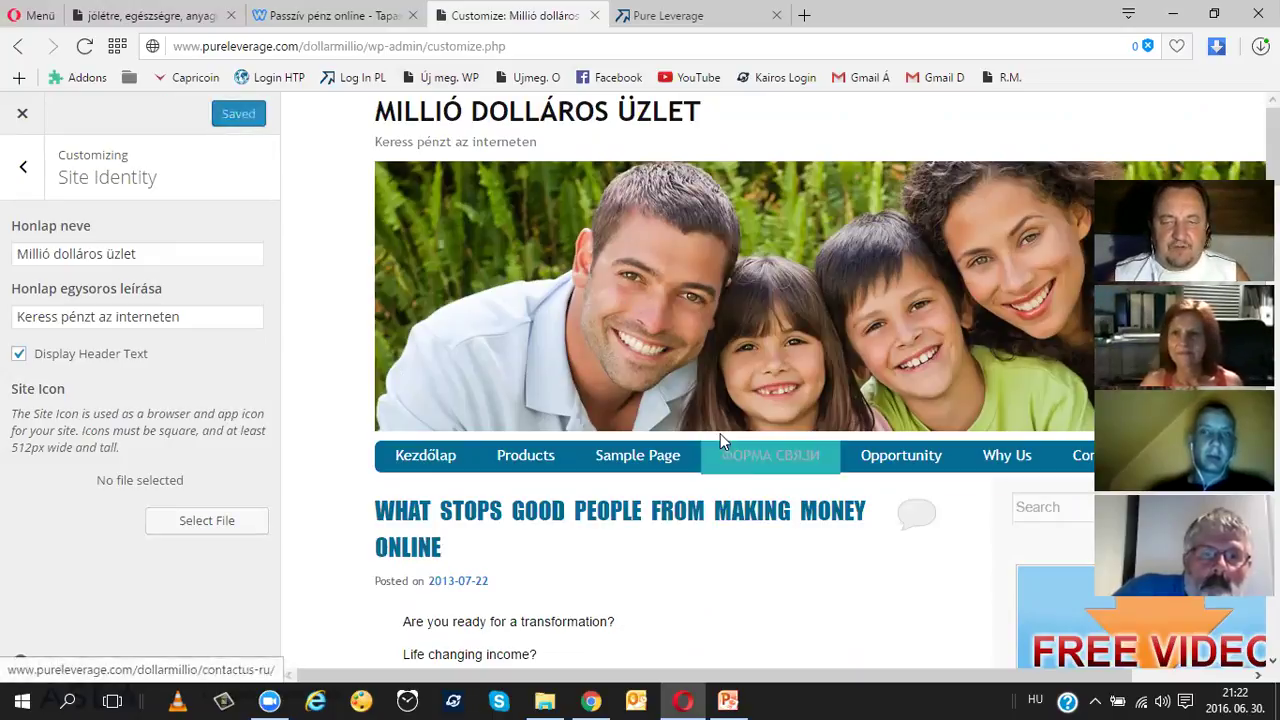
scroll(716, 430, down, 3)
scroll(716, 430, up, 3)
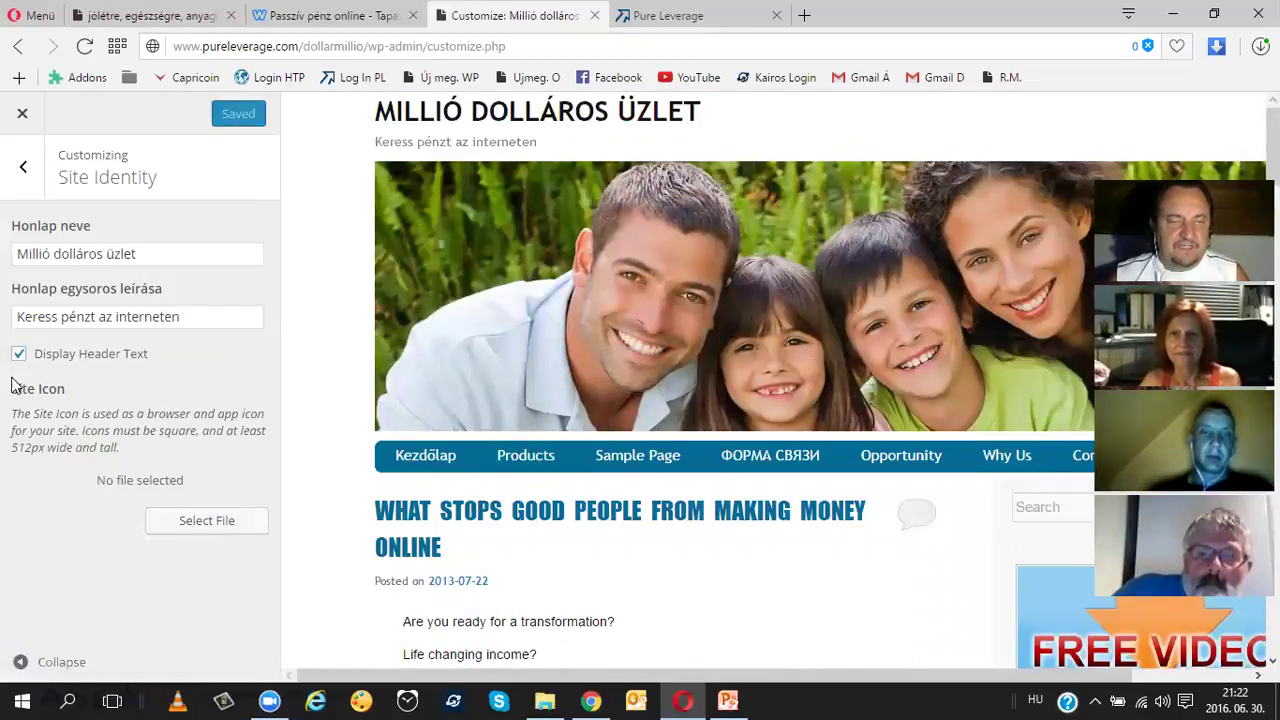
- Set the header text color to the blue preset #1e73be in the color settings and check it in the preview
click(18, 170)
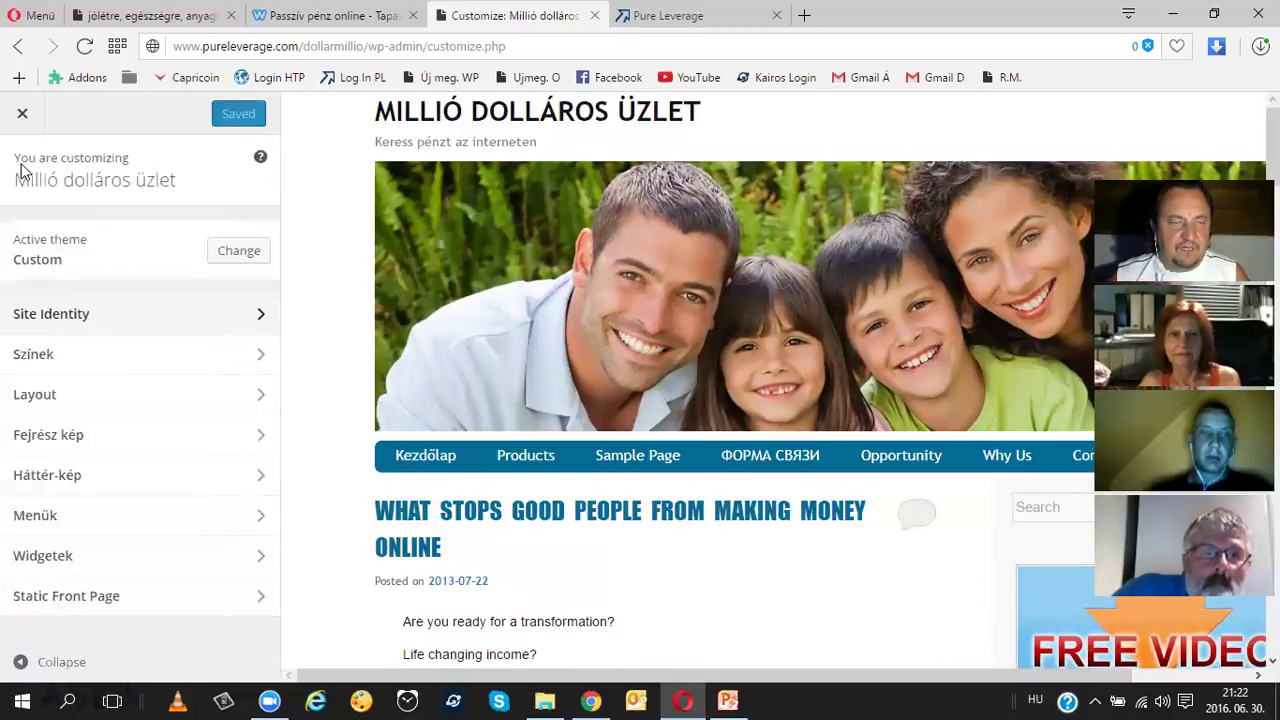
click(257, 360)
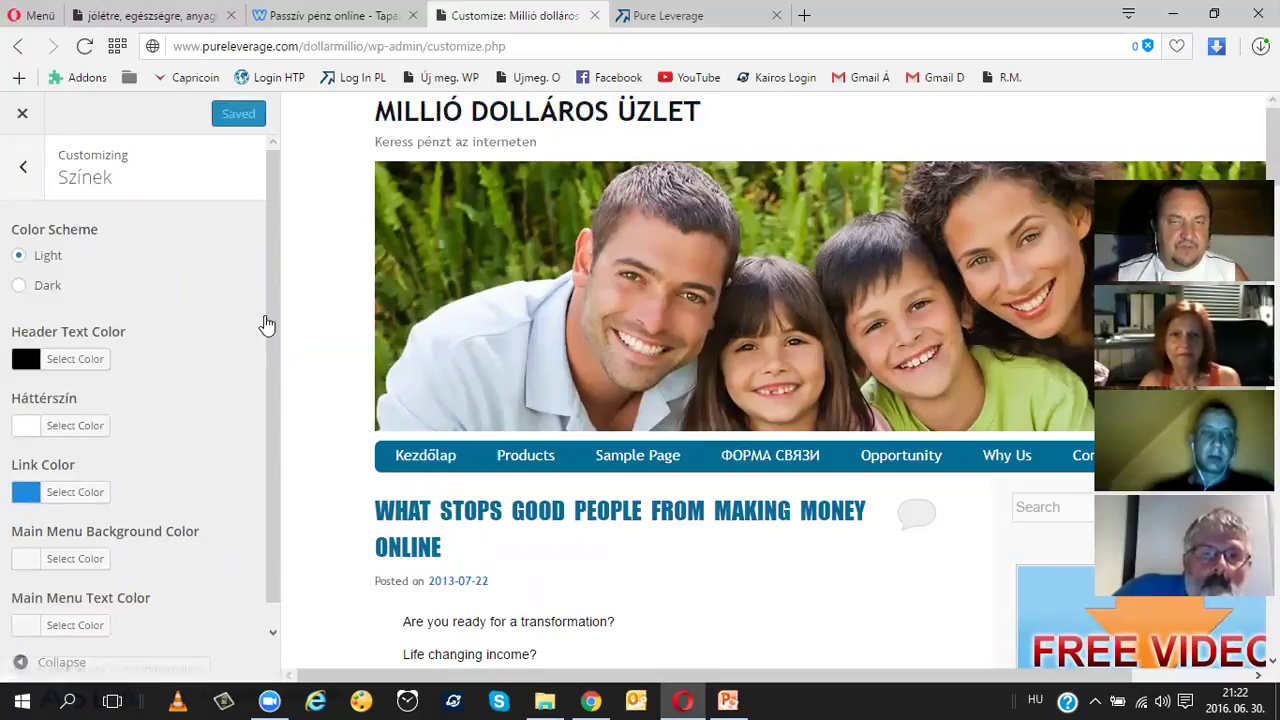
click(68, 362)
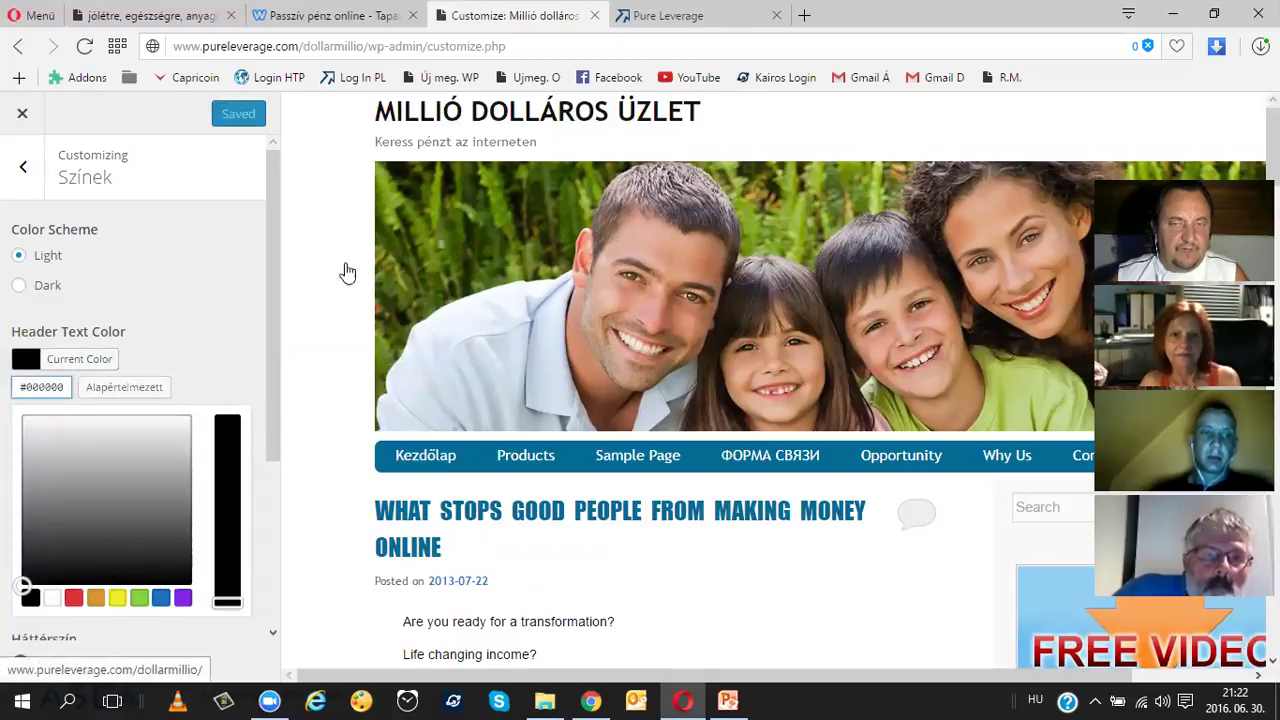
click(160, 597)
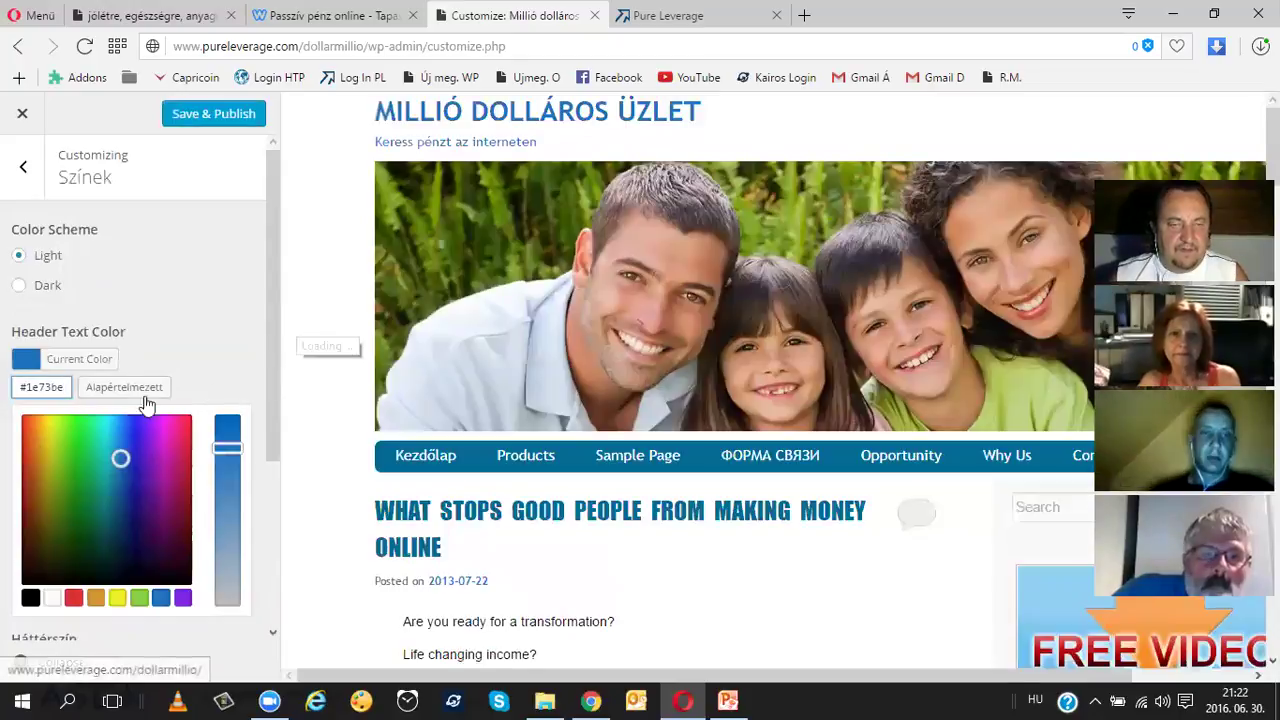
scroll(208, 345, down, 3)
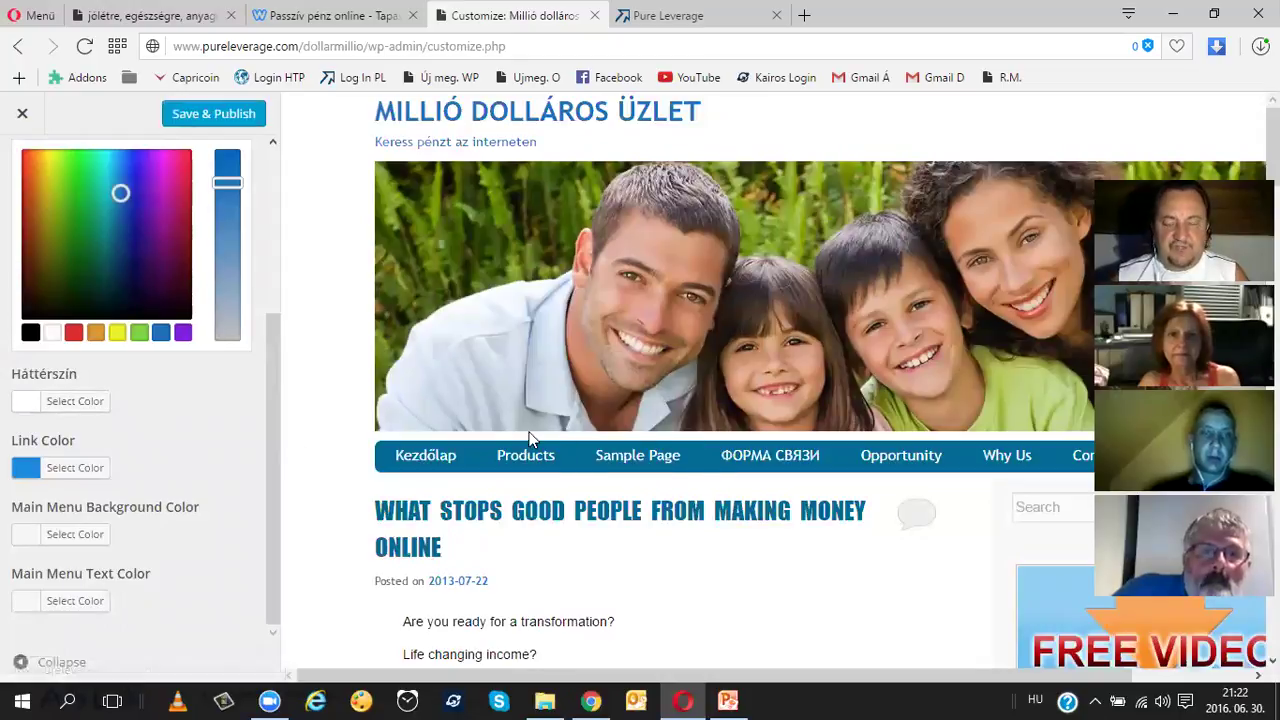
scroll(494, 432, down, 2)
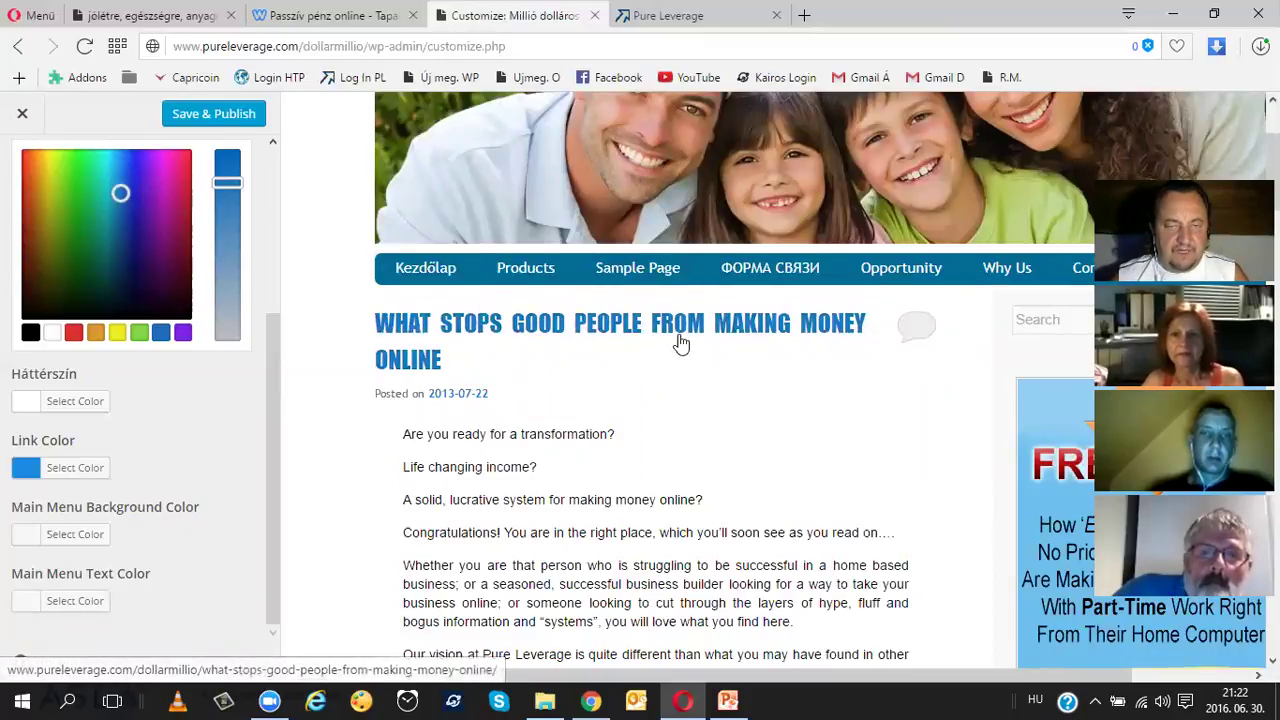
scroll(497, 411, up, 2)
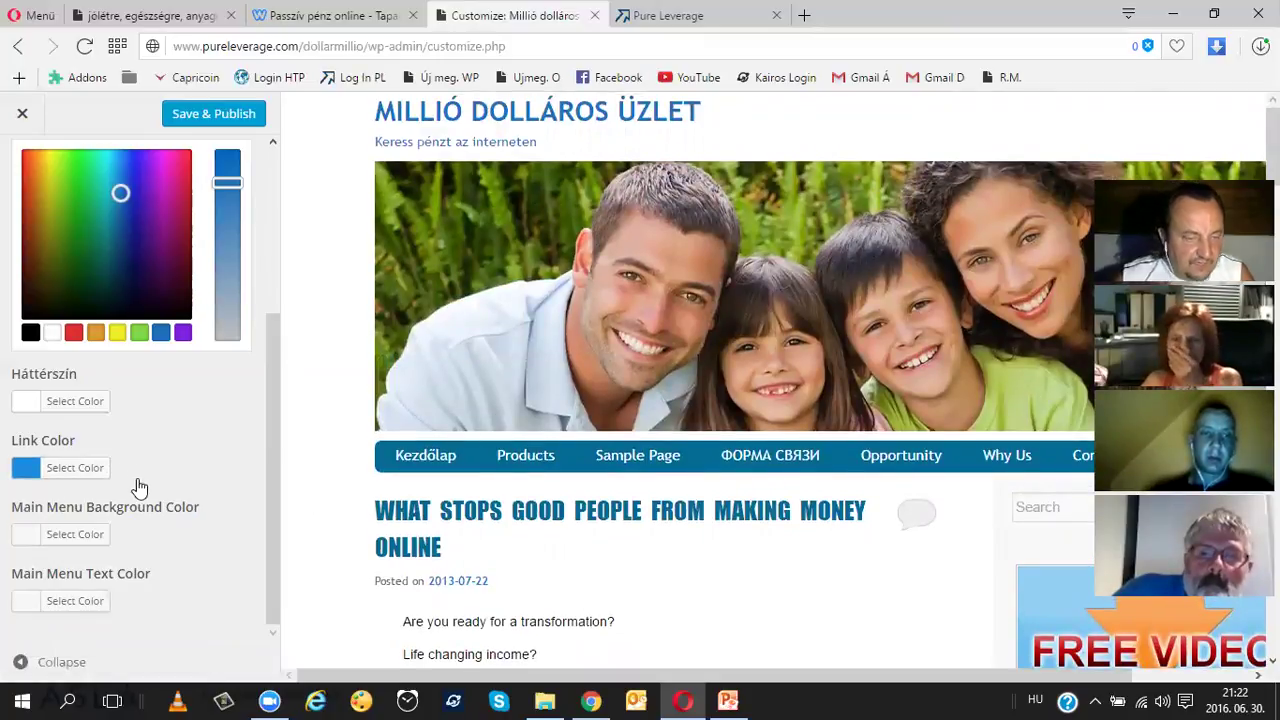
- Try the red preset #dd3333 for the main menu text, and set its color to white #ffffff
click(84, 601)
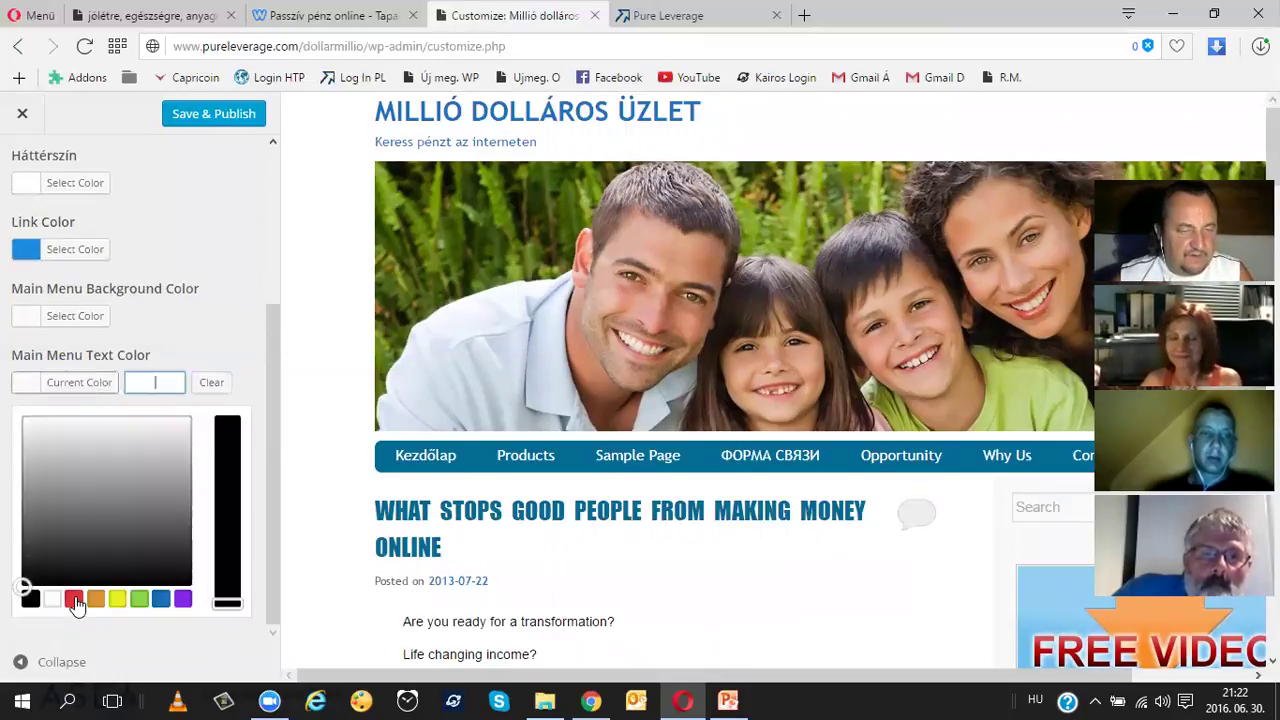
click(75, 601)
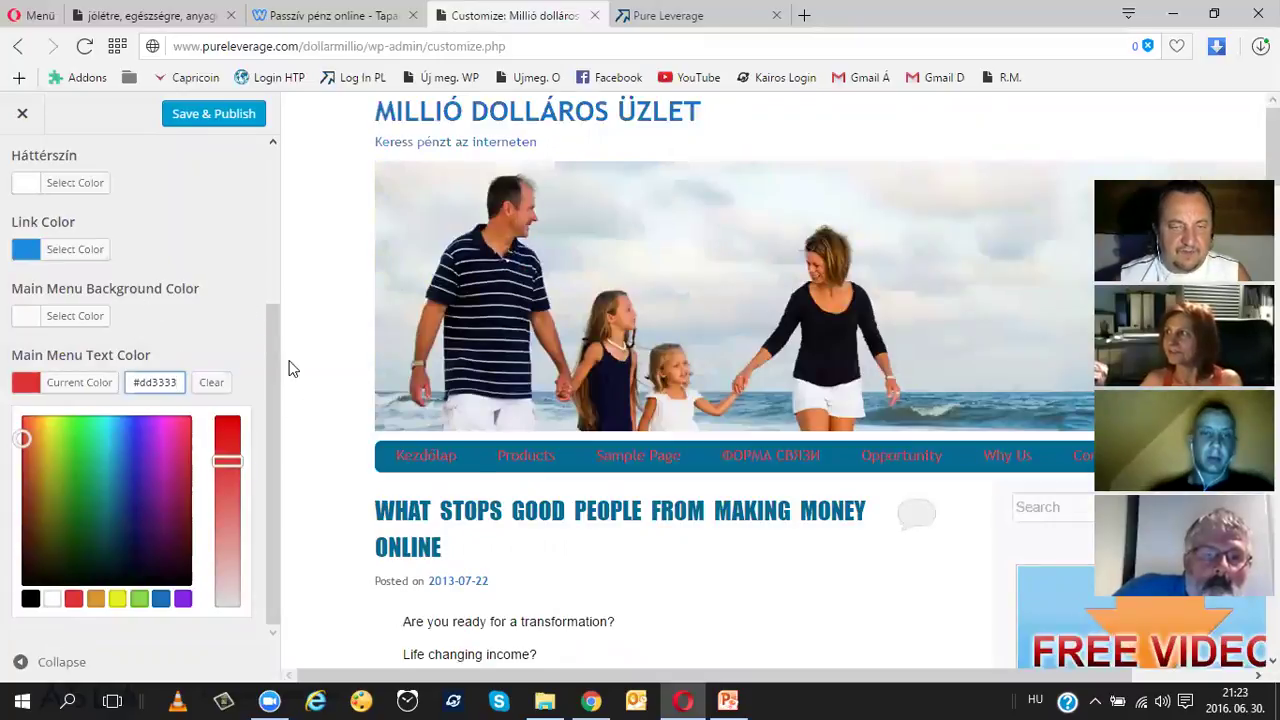
click(52, 600)
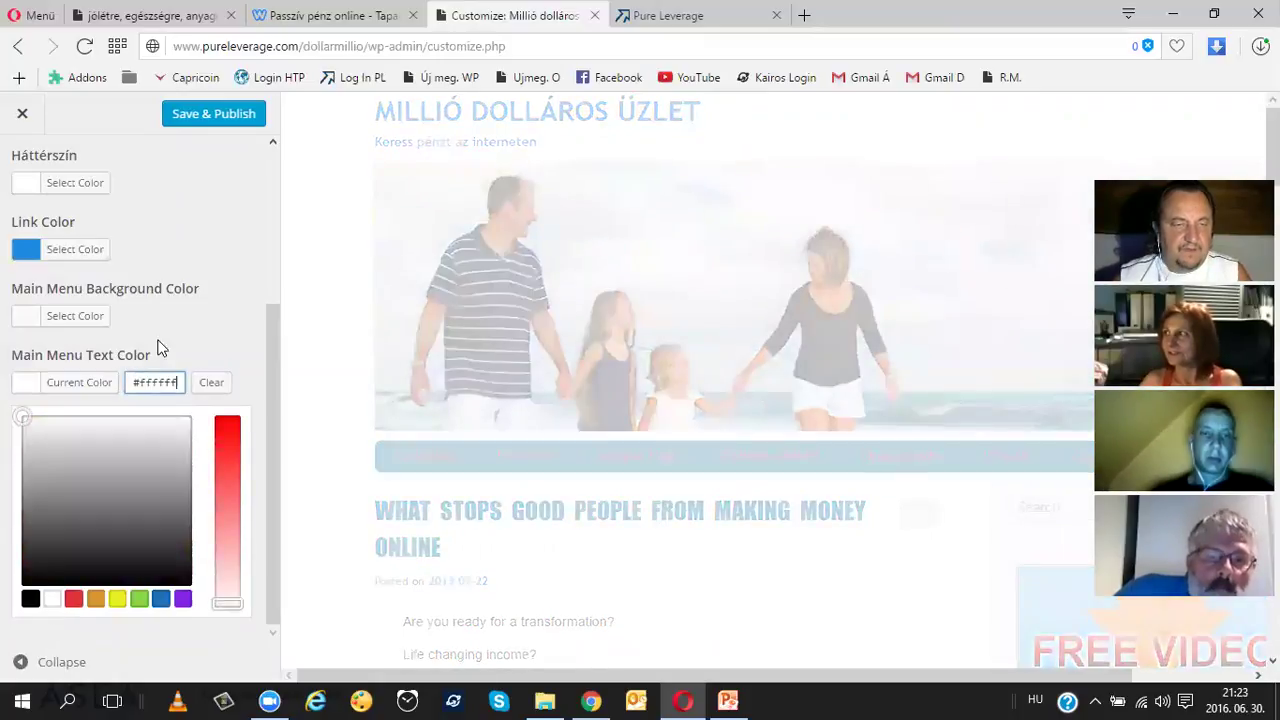
- Try the red preset #dd3333 for the main menu background, and set it to the blue preset #1e73be
click(80, 320)
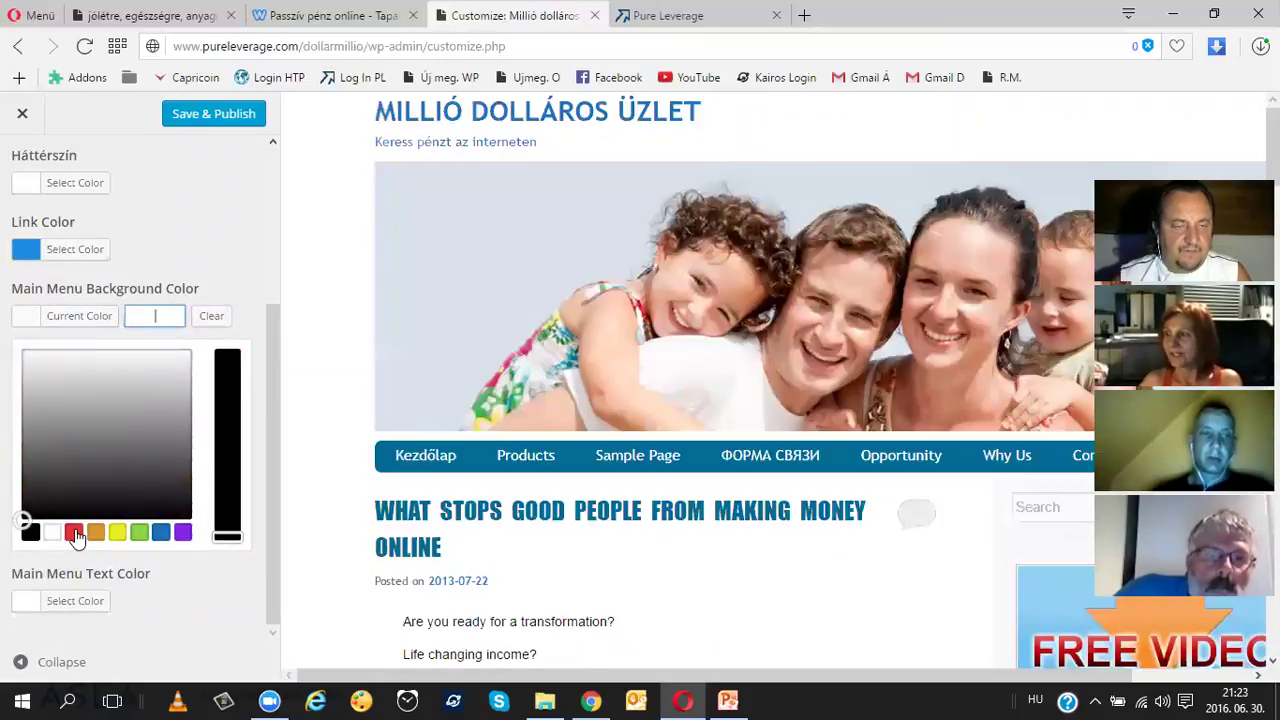
click(74, 533)
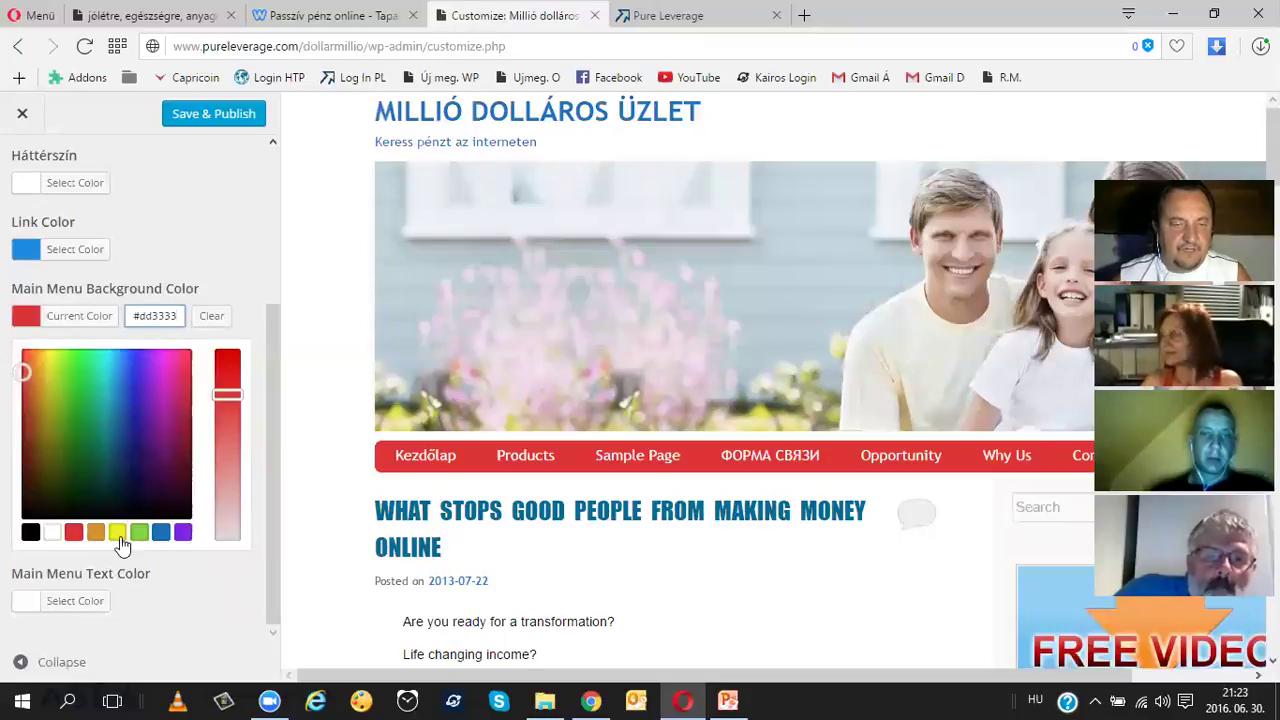
click(161, 533)
scroll(161, 525, up, 2)
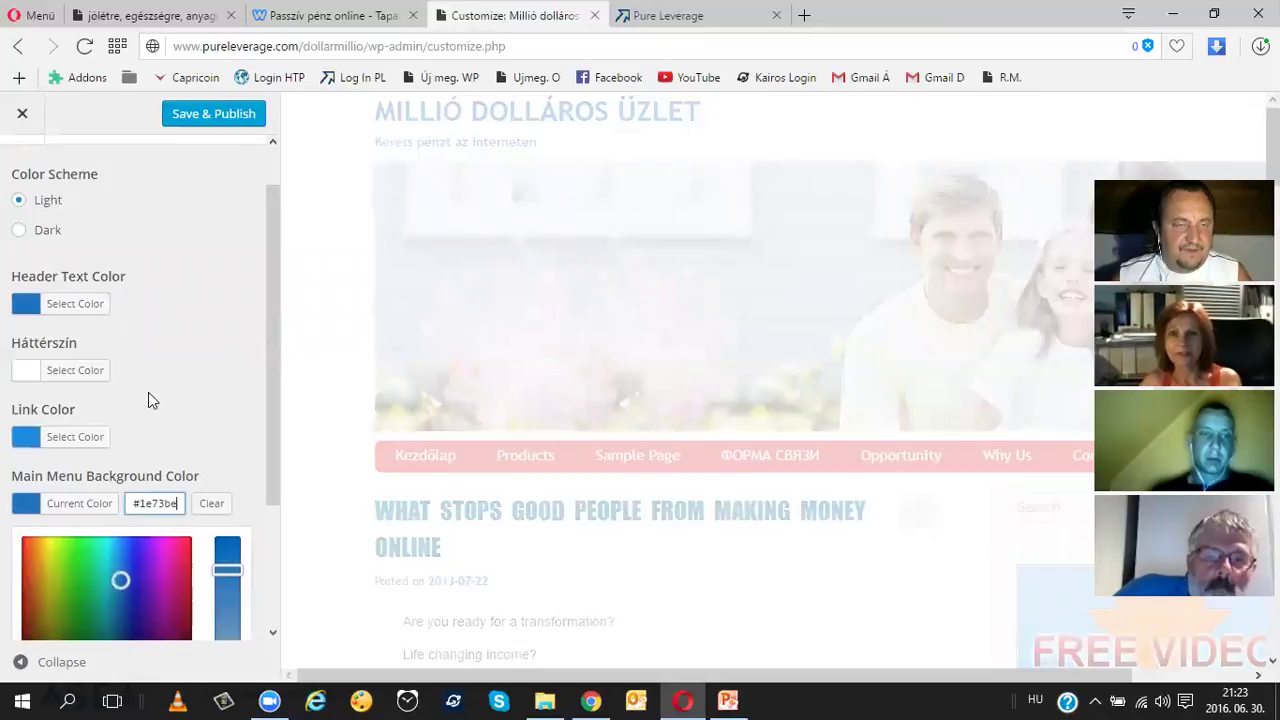
scroll(148, 395, down, 2)
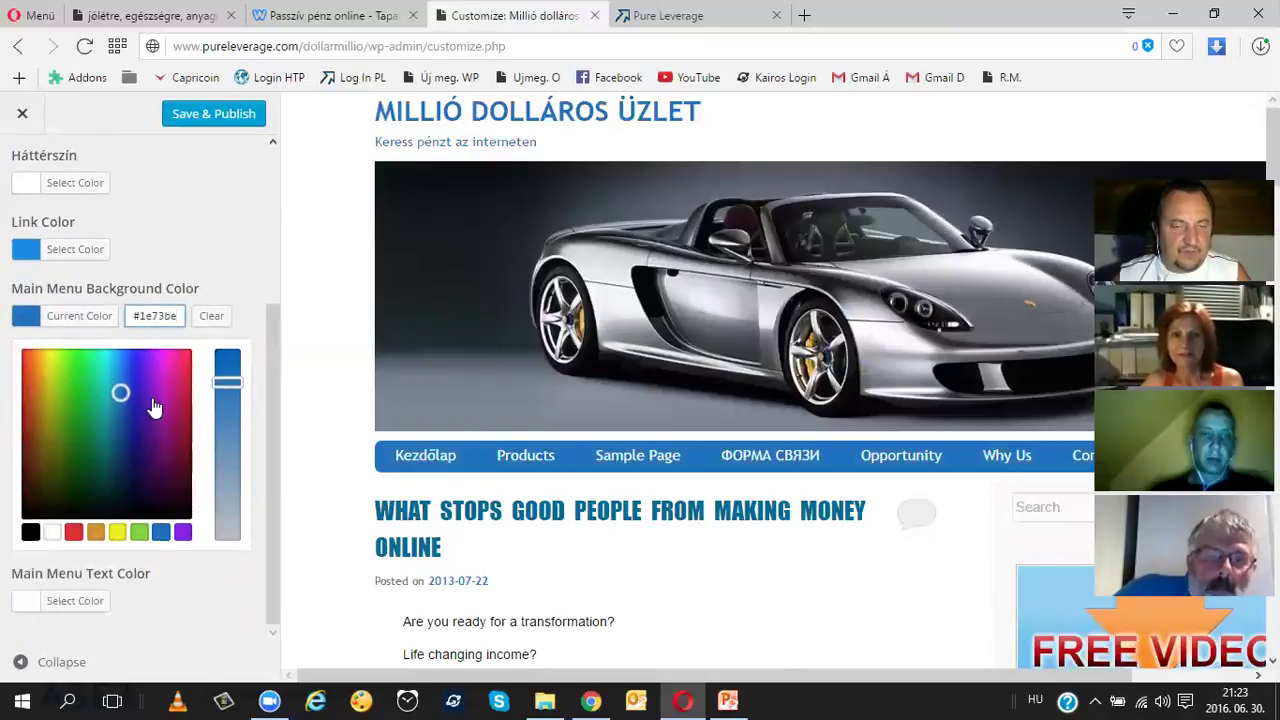
scroll(155, 407, up, 3)
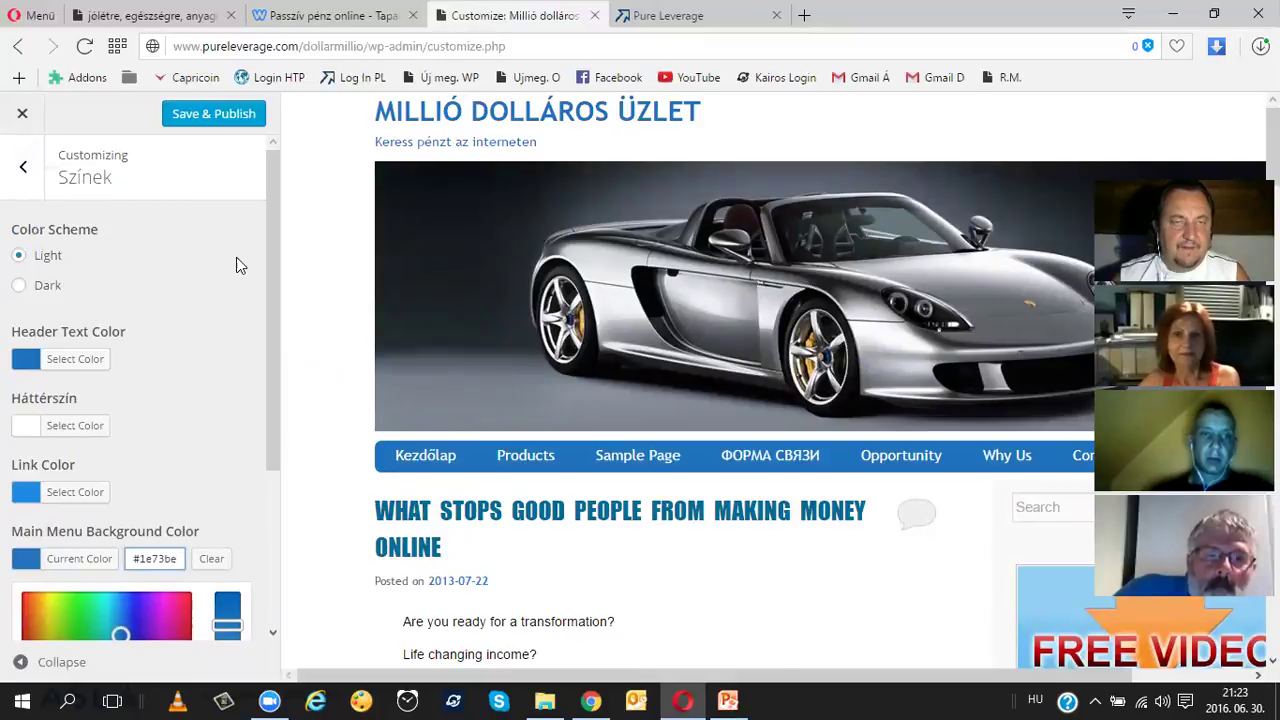
- Publish the color changes and check them on the live blog
click(217, 117)
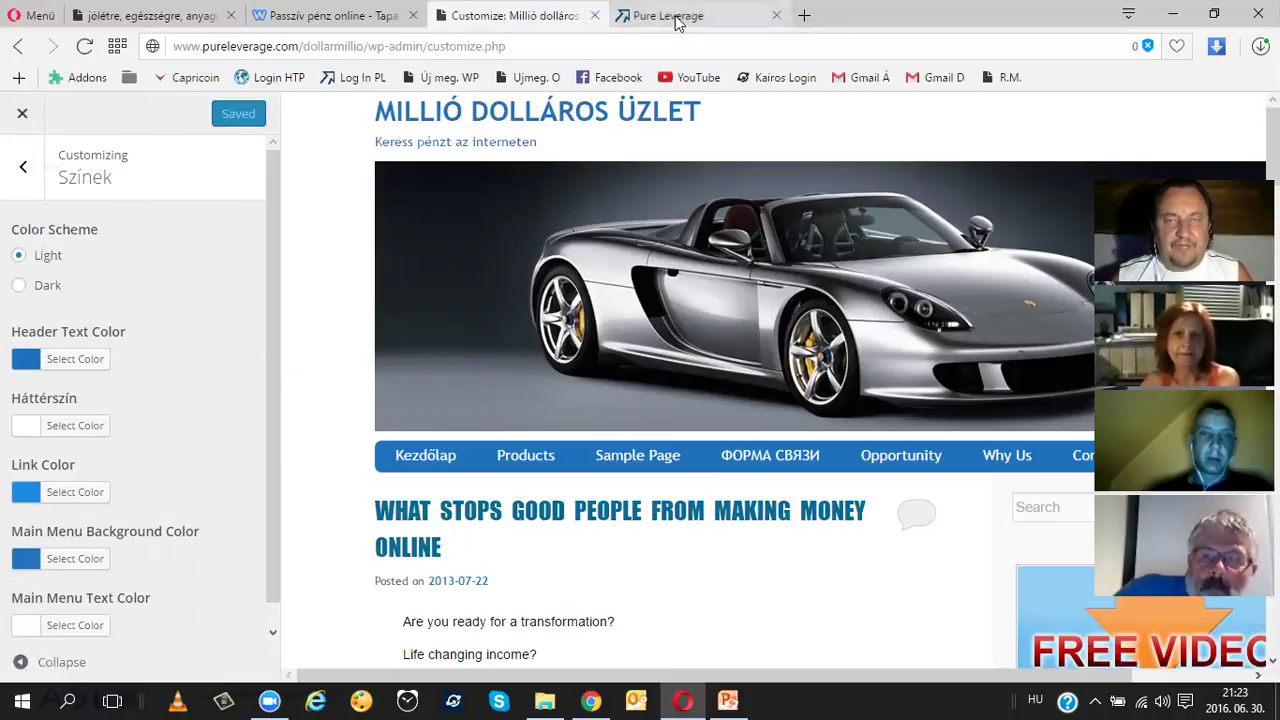
click(668, 16)
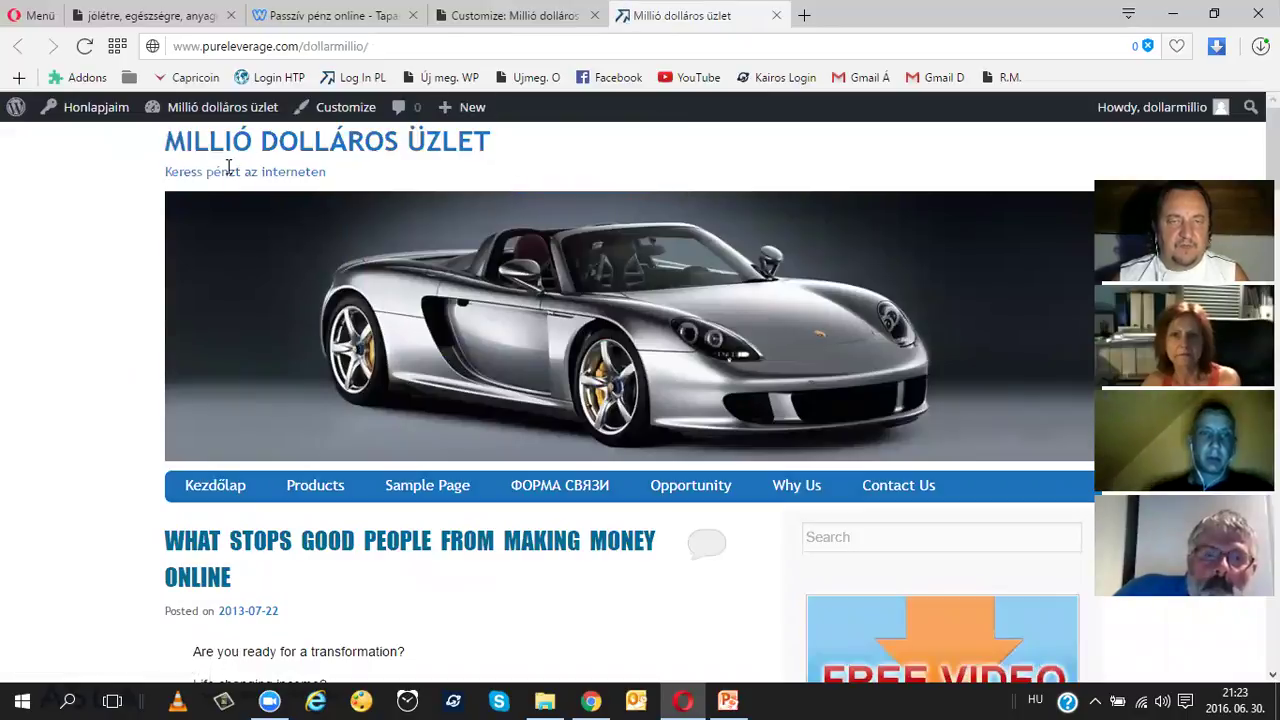
click(530, 17)
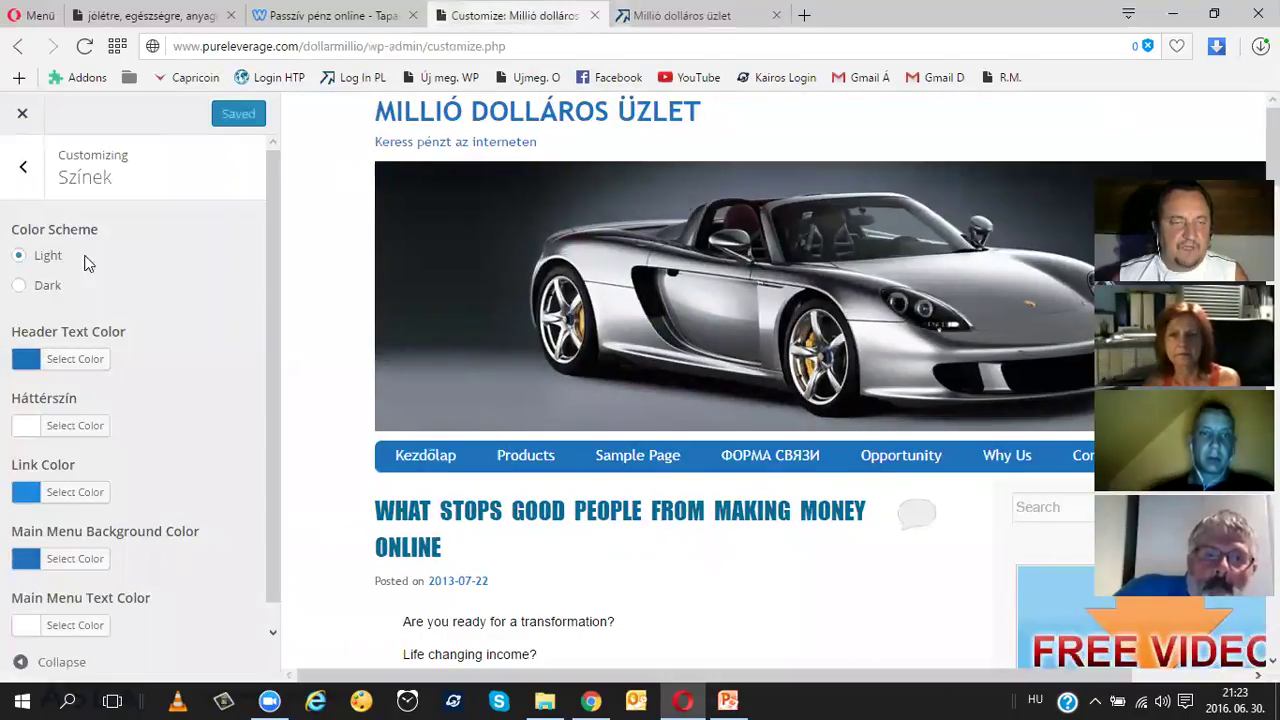
- Review the suggested header images and set the blog's header to randomize the suggested headers
click(23, 172)
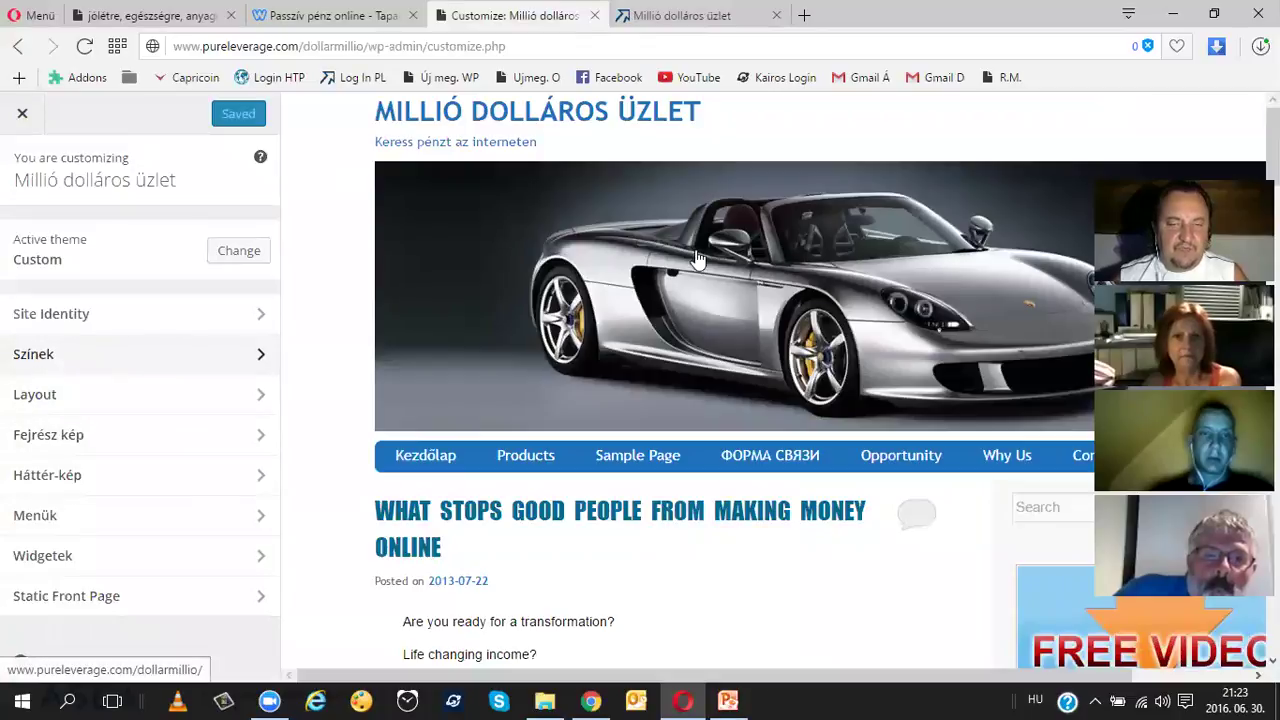
click(259, 437)
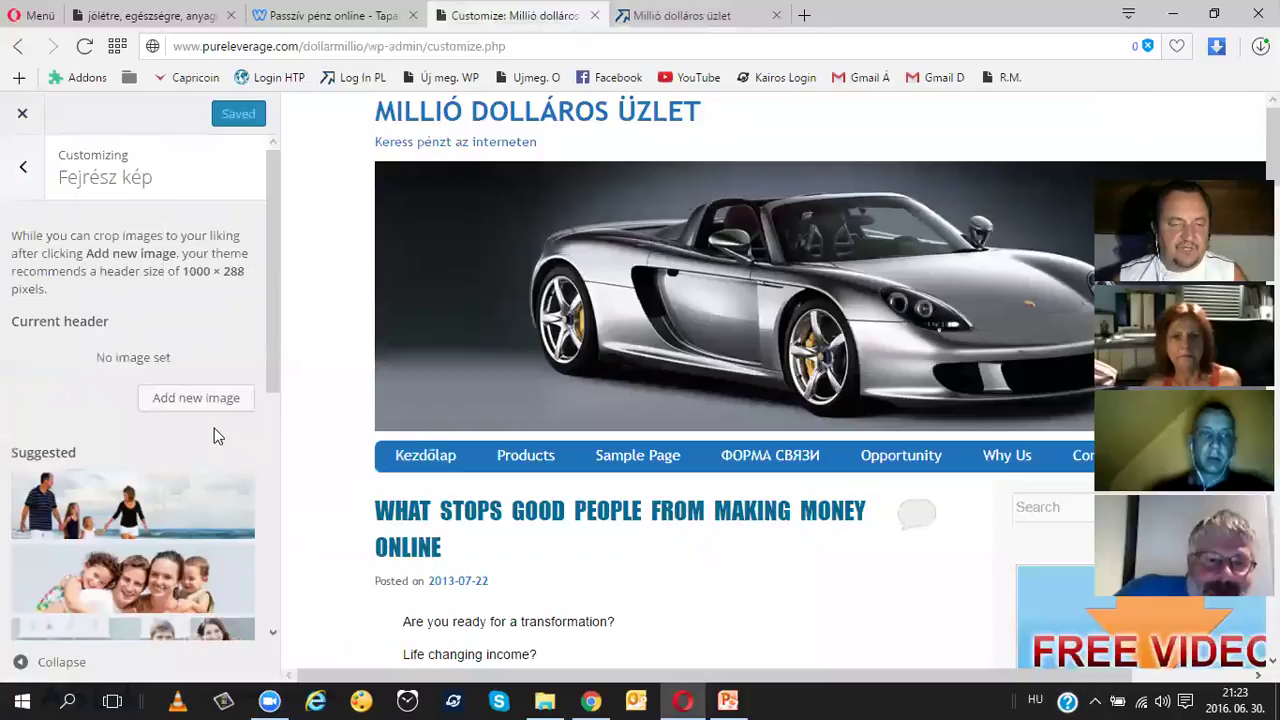
scroll(214, 428, down, 5)
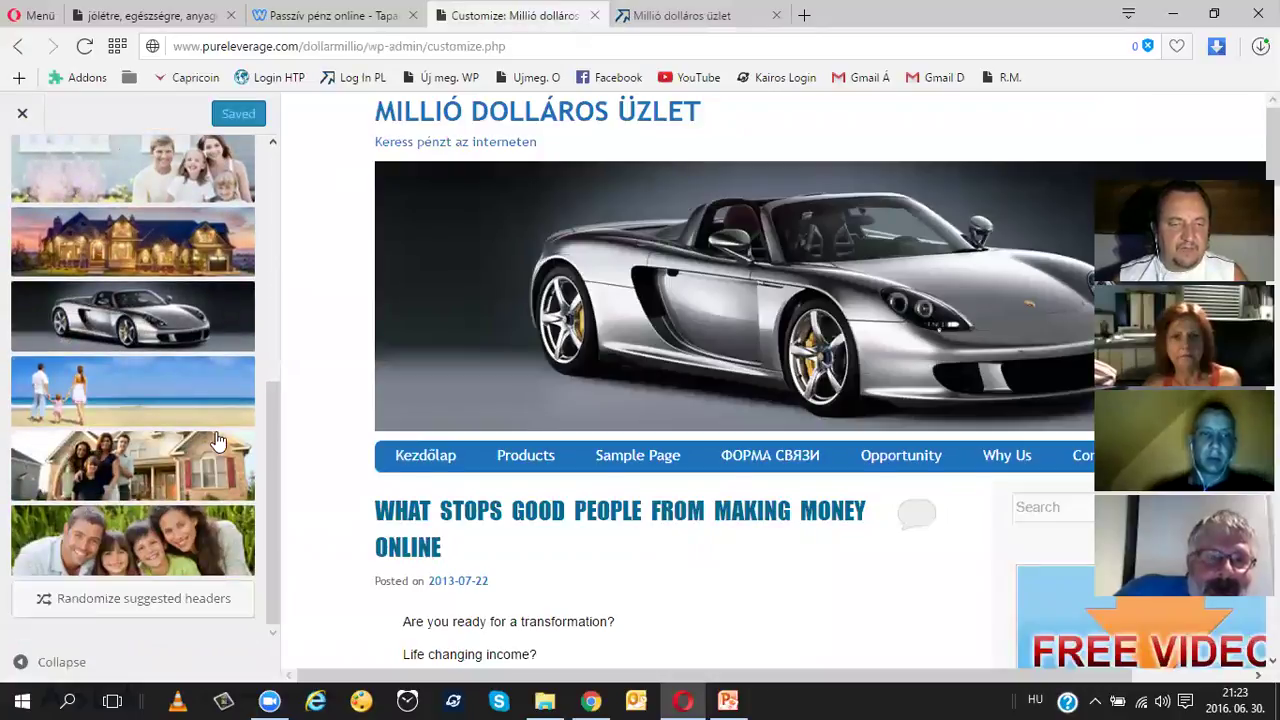
scroll(220, 443, up, 8)
scroll(220, 443, down, 4)
scroll(220, 443, down, 1)
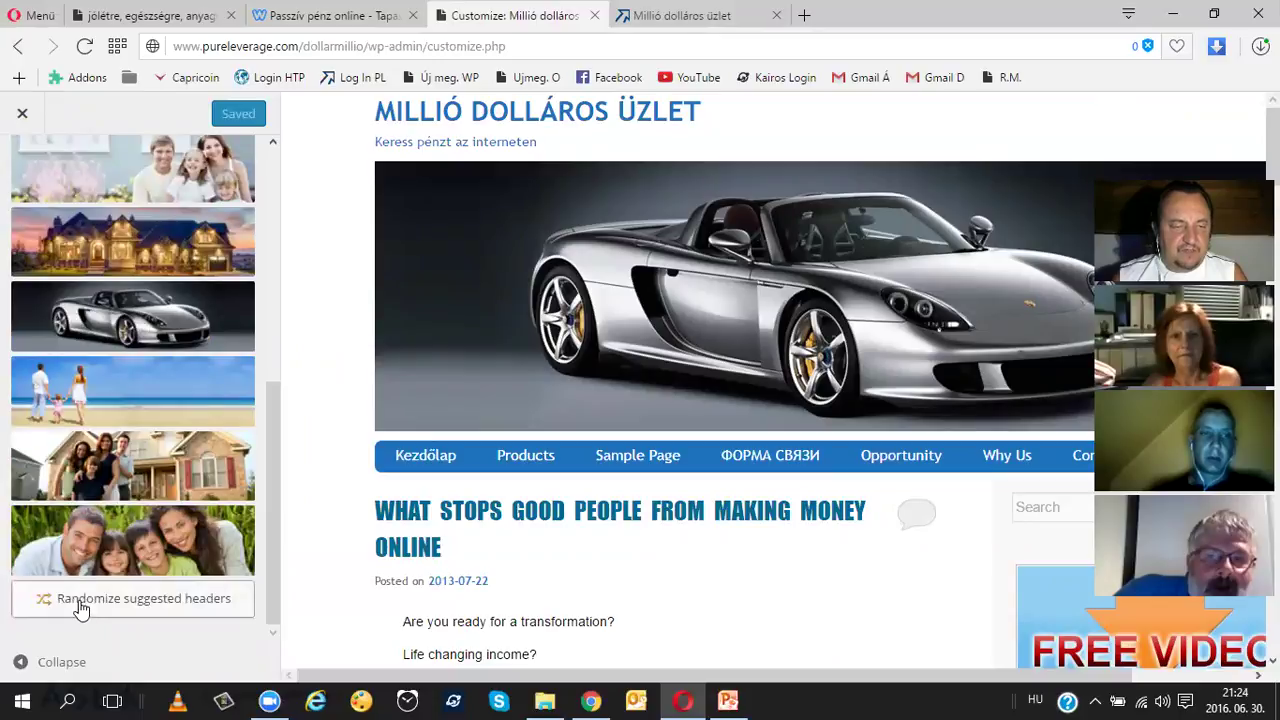
click(120, 607)
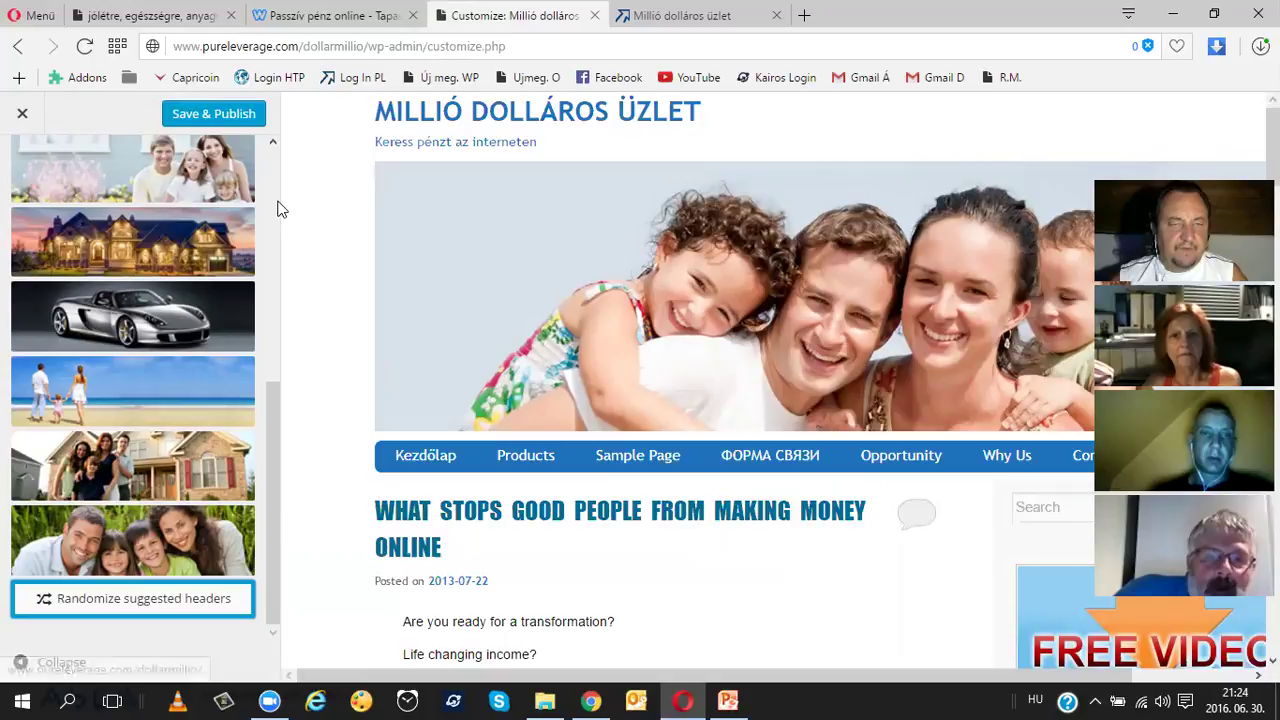
scroll(277, 205, up, 5)
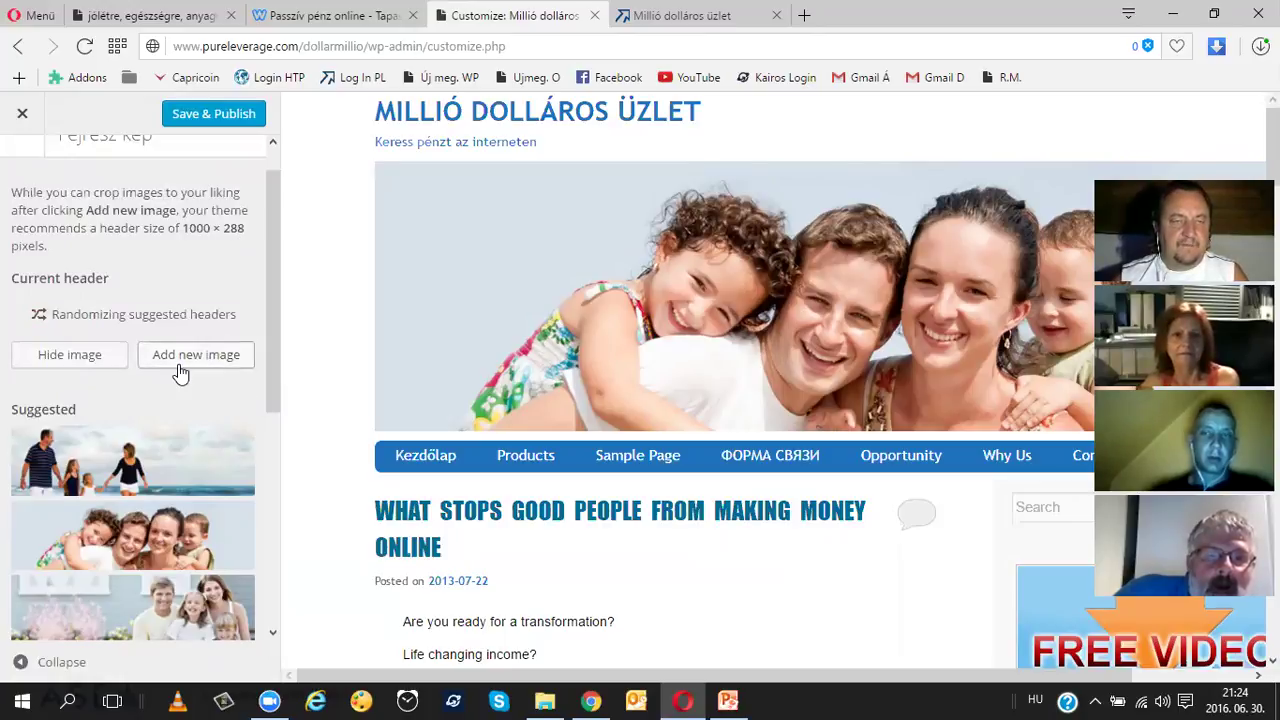
scroll(178, 370, up, 2)
scroll(178, 364, down, 2)
scroll(178, 366, up, 2)
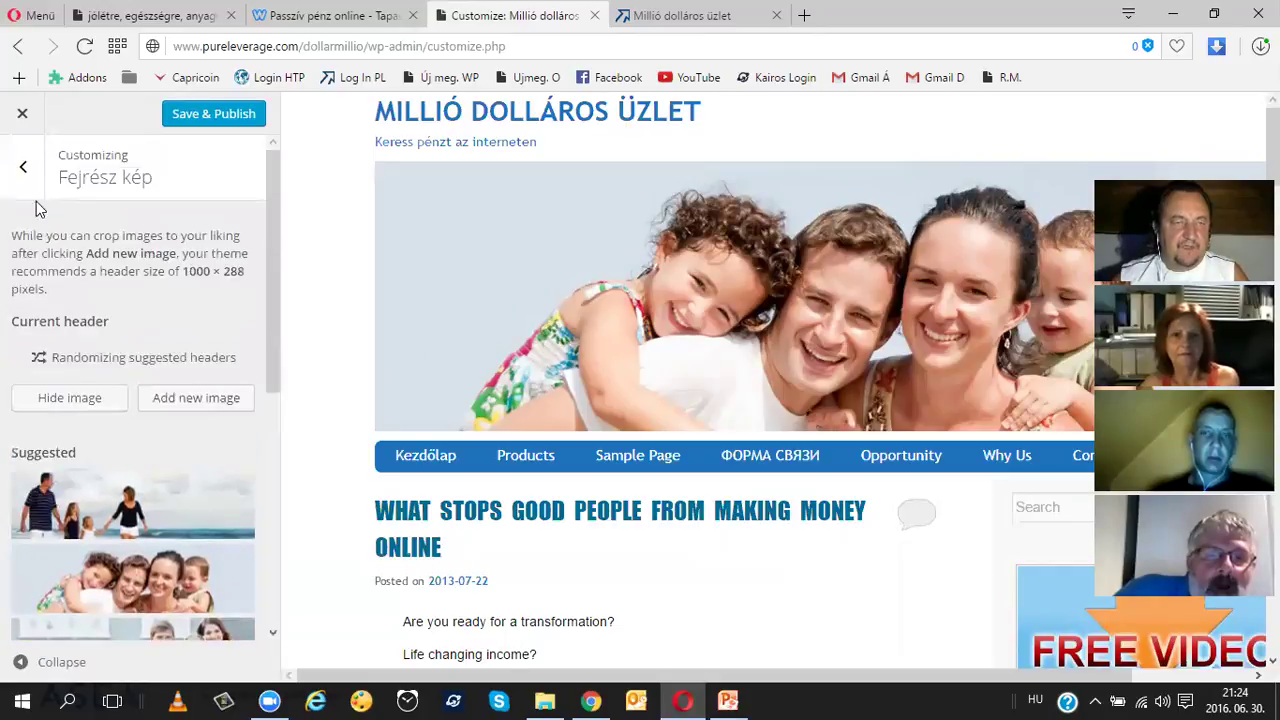
click(23, 164)
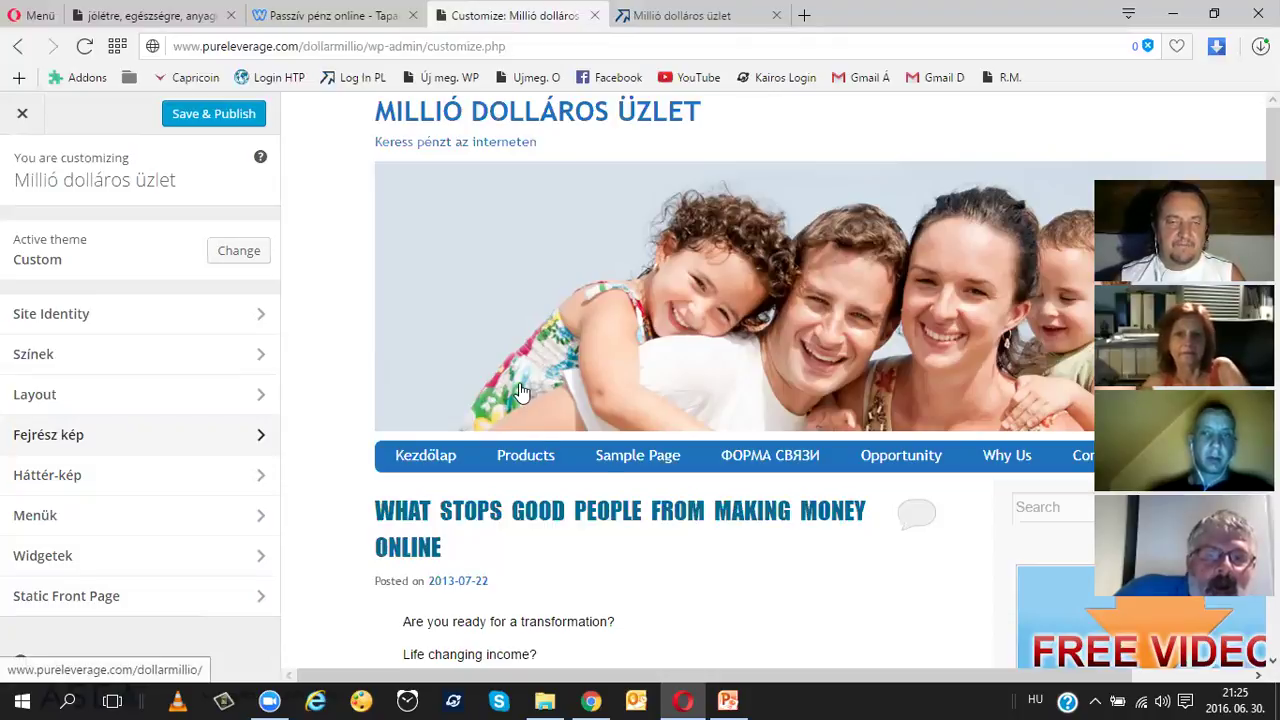
- Reload the live blog's home page to check its header image, and return to the customizer
click(650, 12)
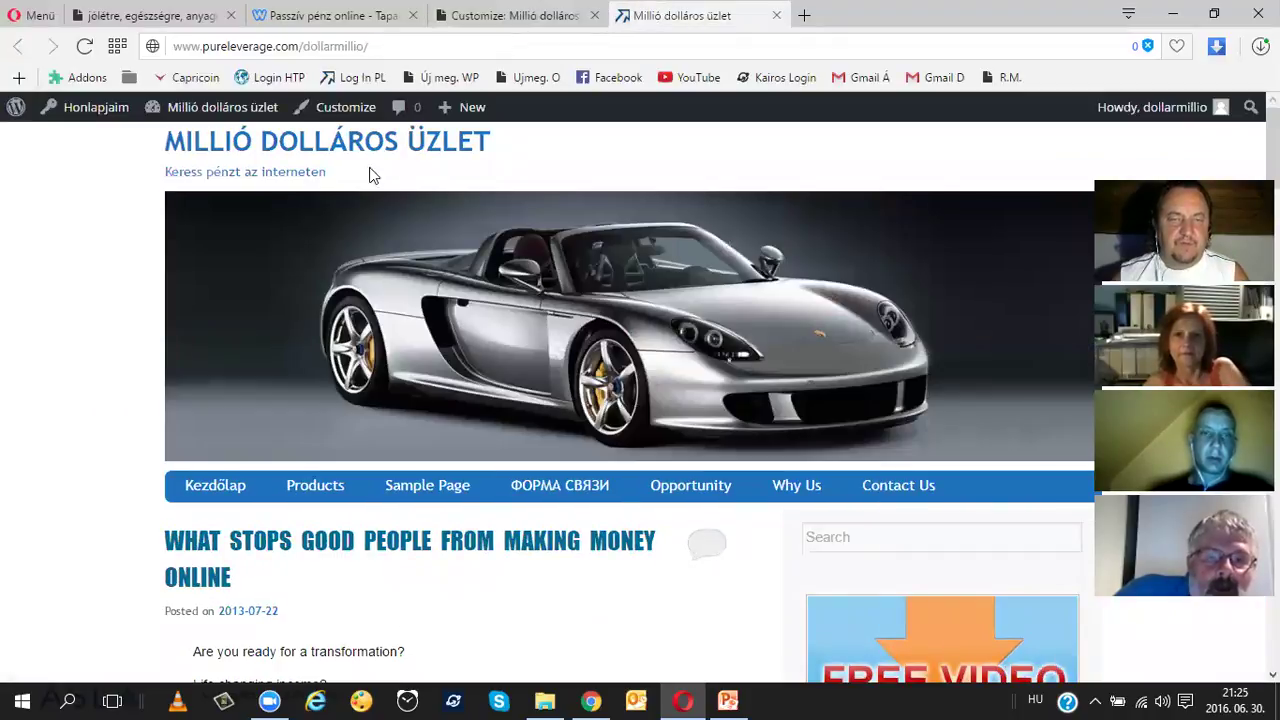
click(338, 144)
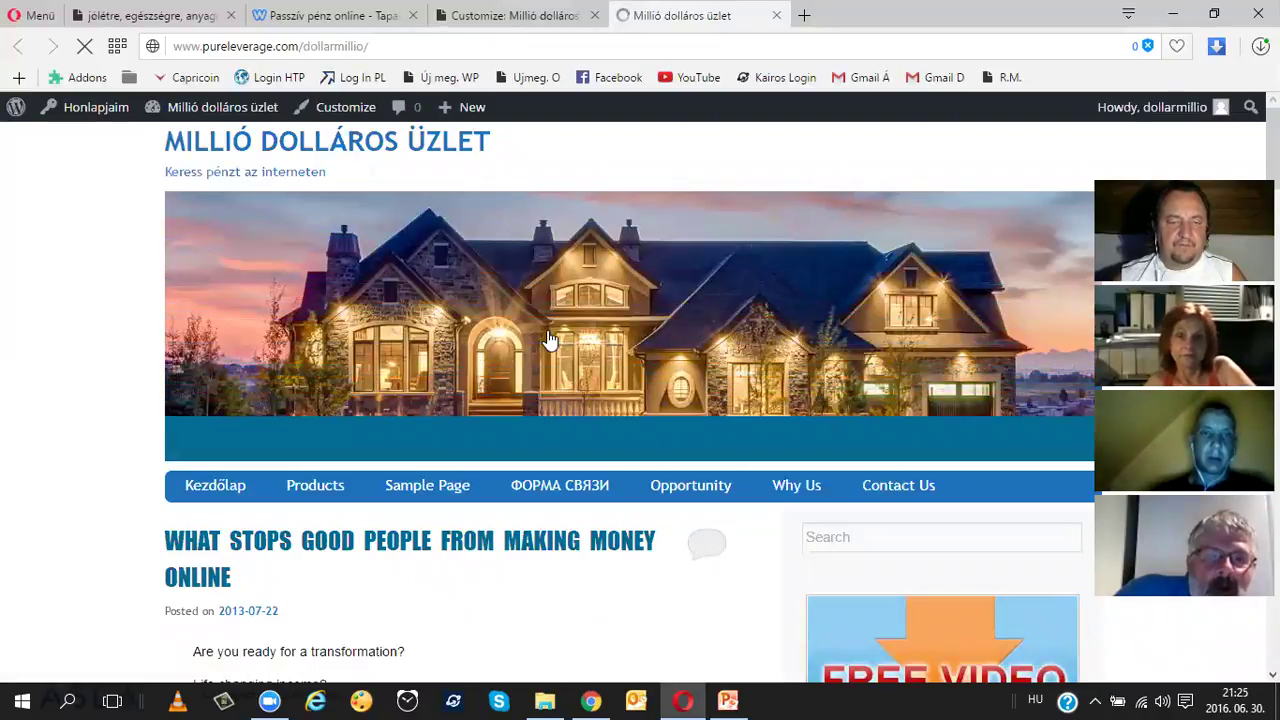
scroll(548, 338, down, 1)
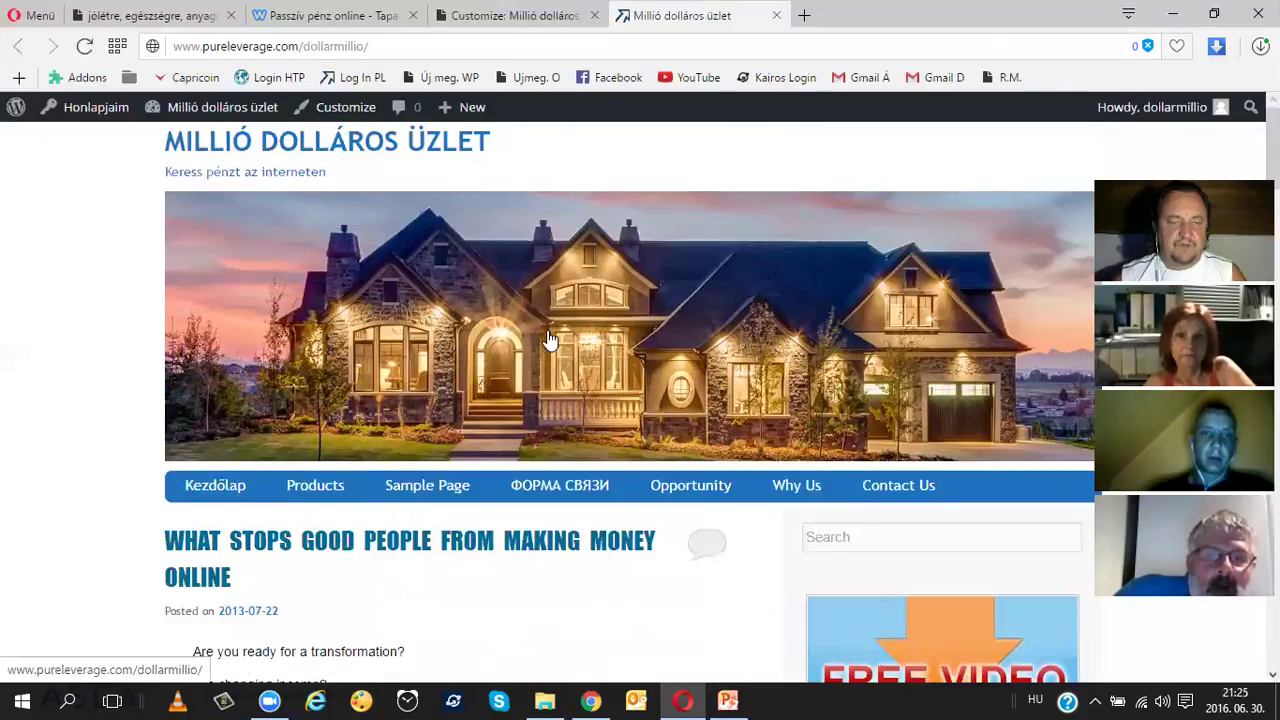
click(527, 15)
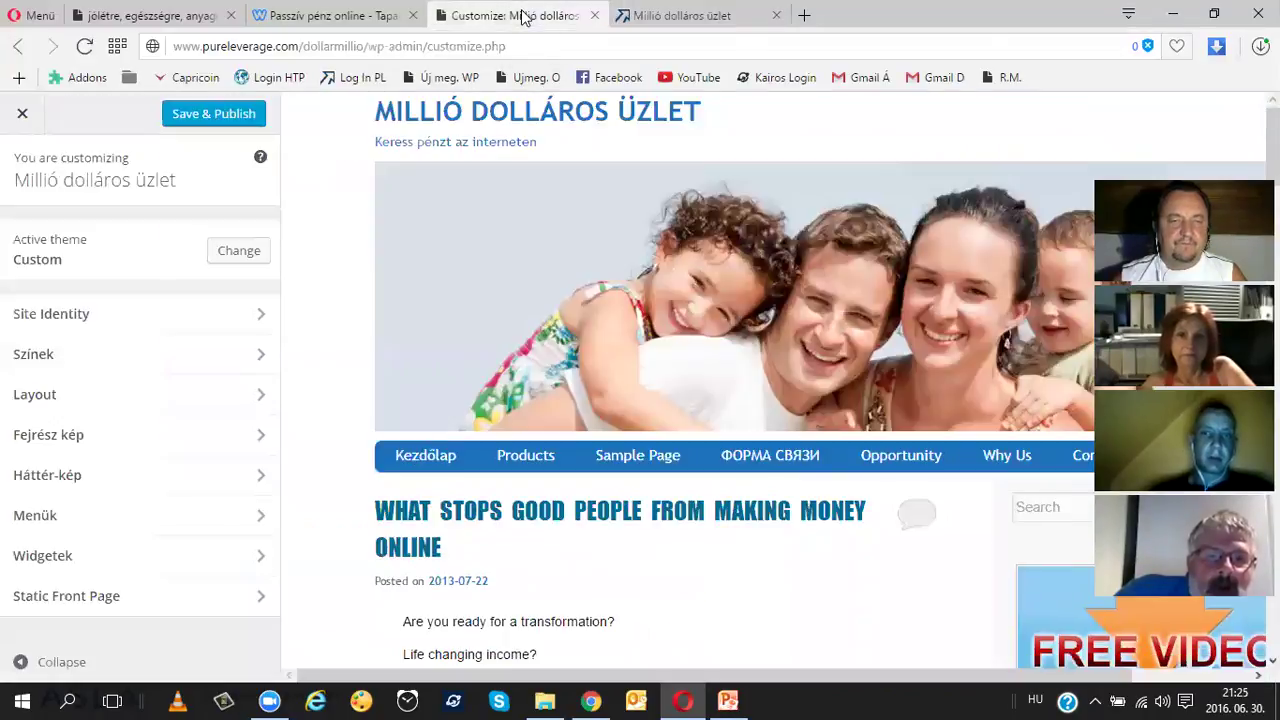
- Publish the randomized header setting and close the customizer
click(24, 116)
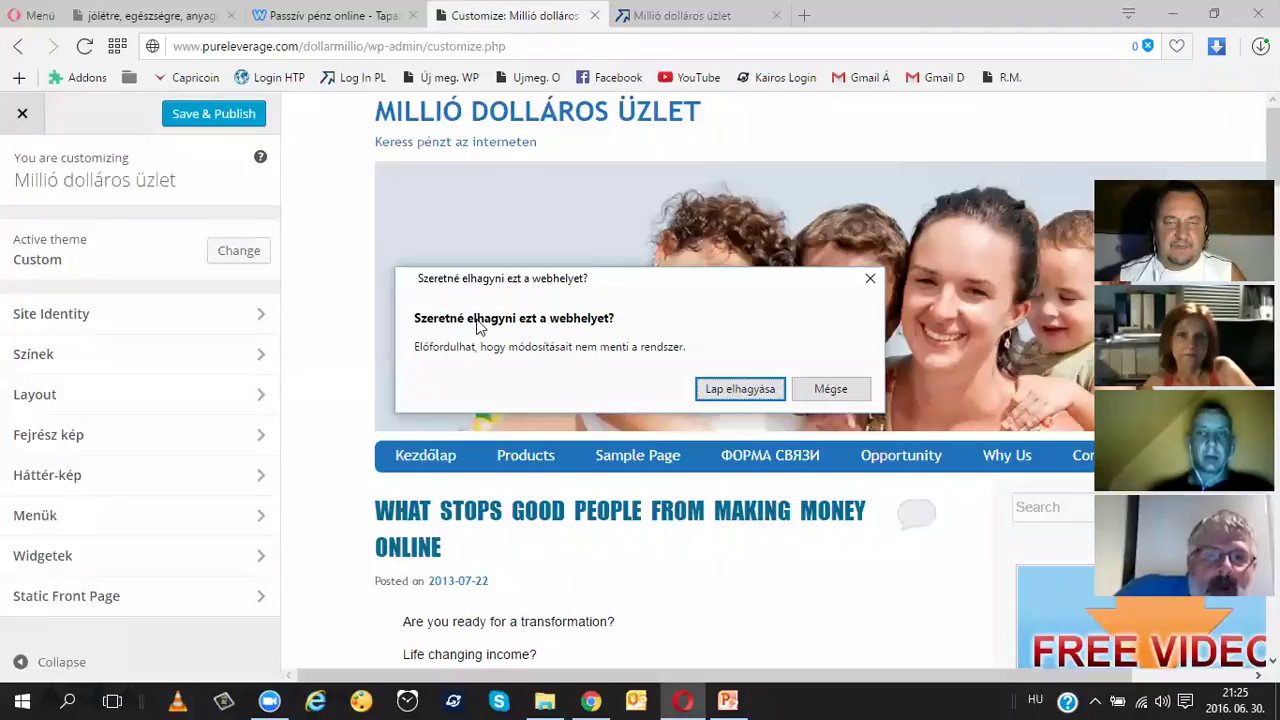
click(830, 393)
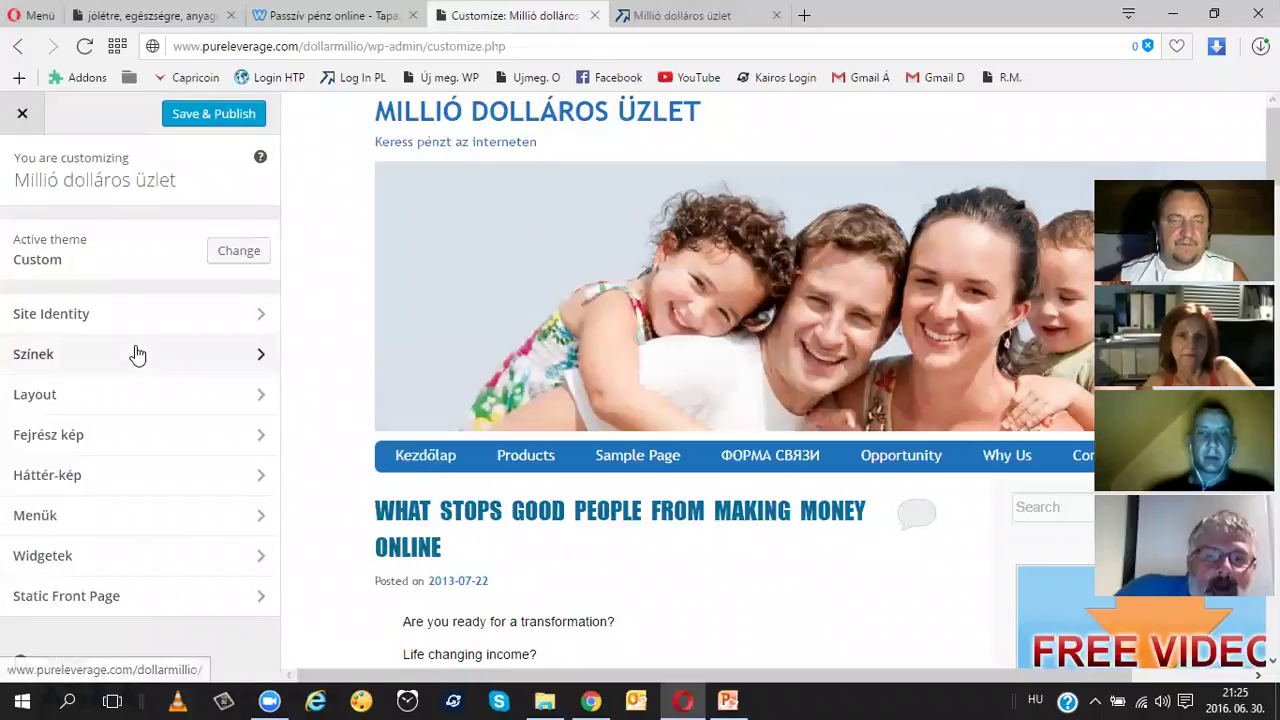
click(220, 116)
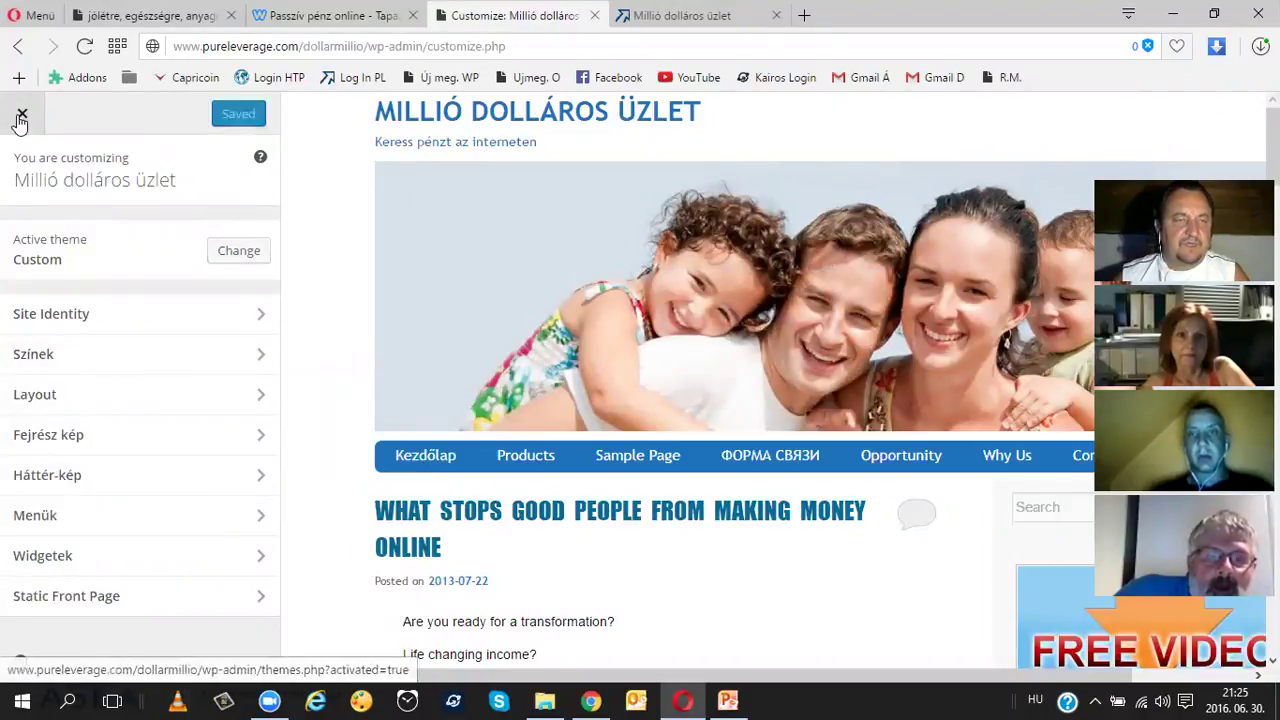
click(20, 120)
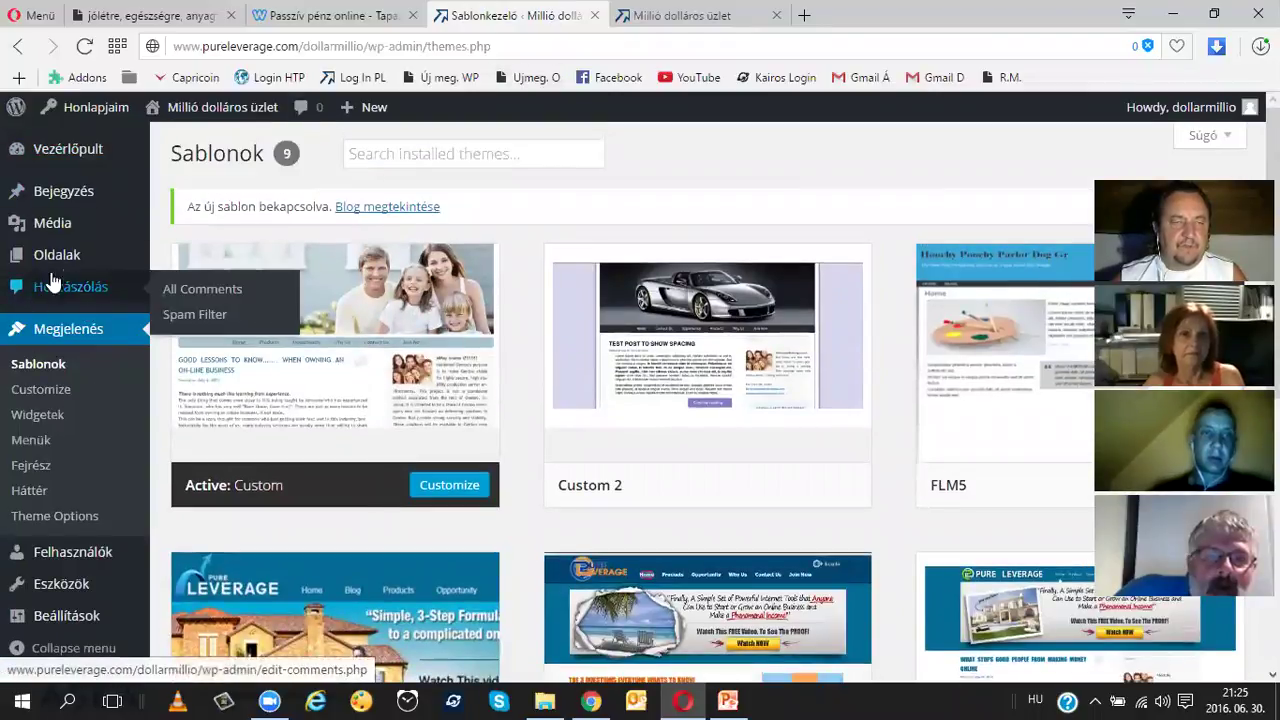
- Check the menu items on the live blog and review the list of all pages in the admin area
click(650, 16)
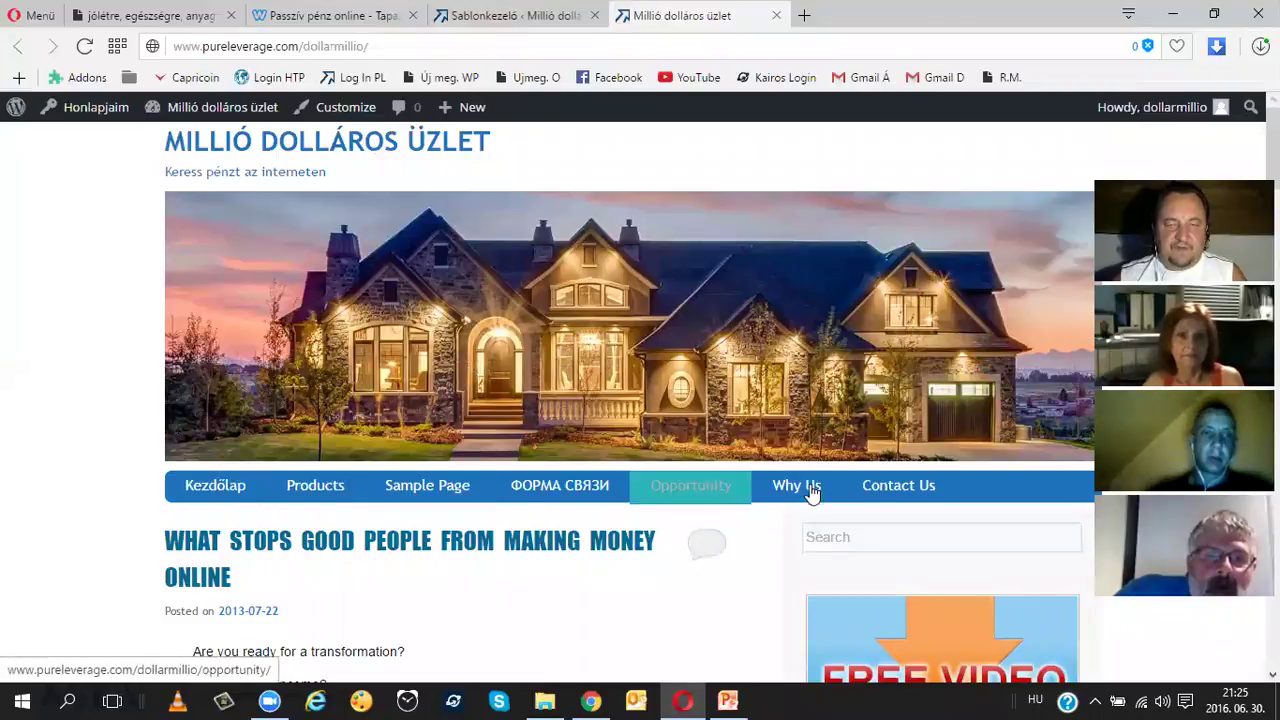
click(511, 18)
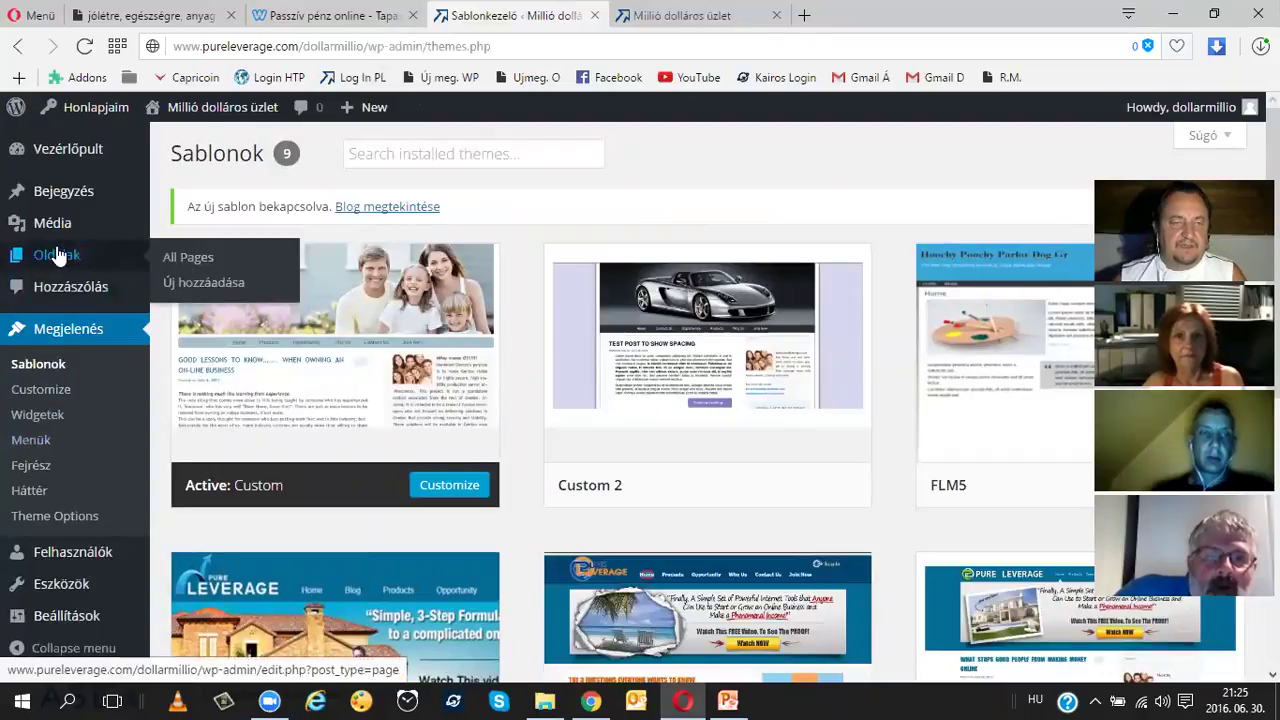
click(56, 255)
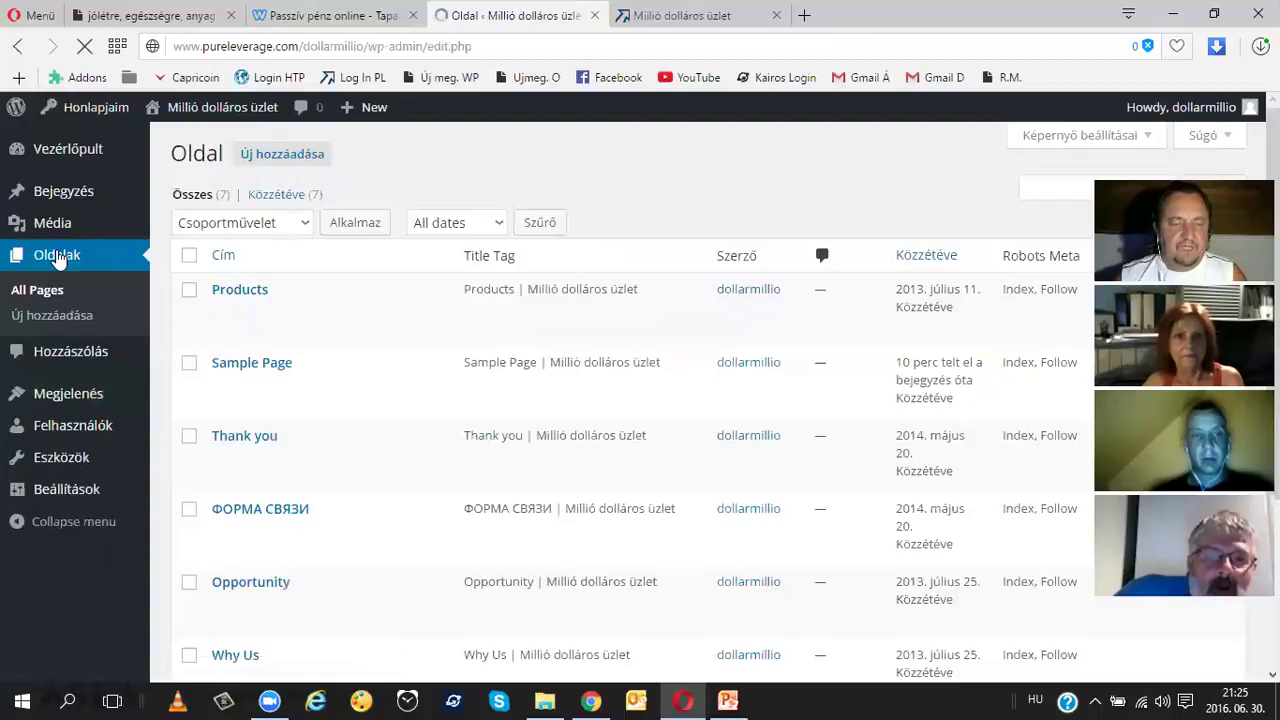
scroll(354, 289, down, 3)
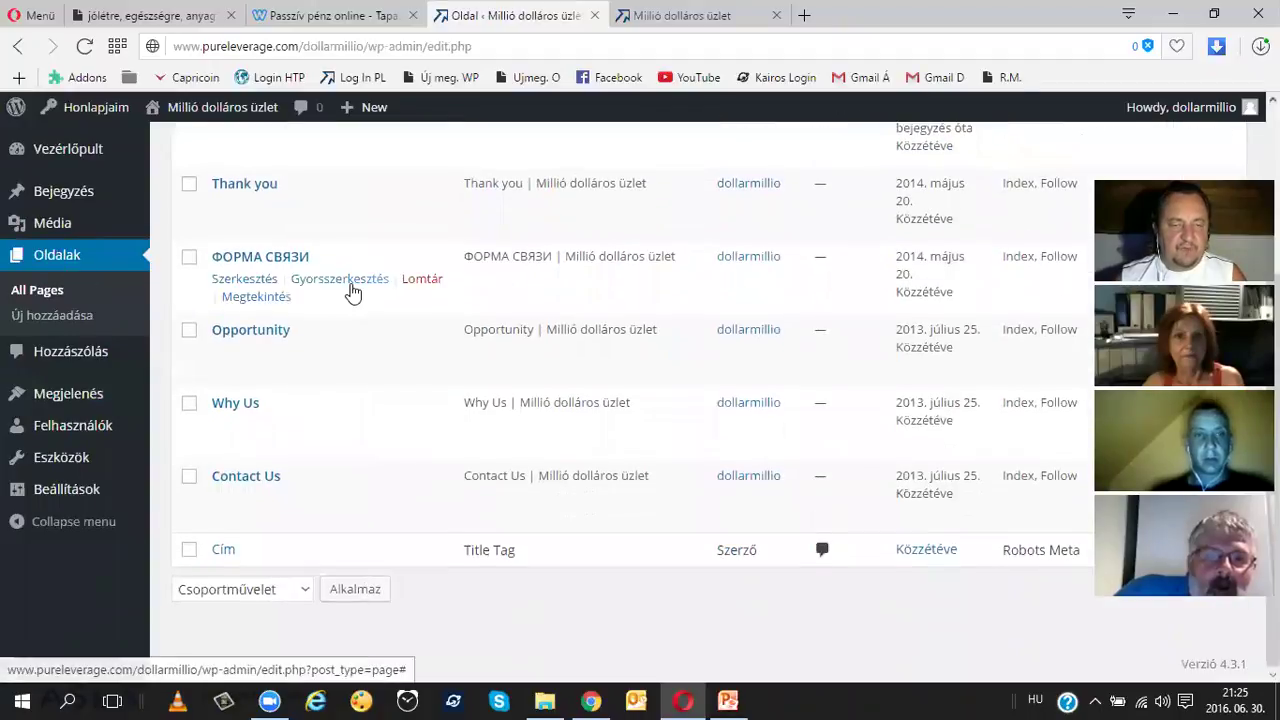
scroll(352, 291, up, 3)
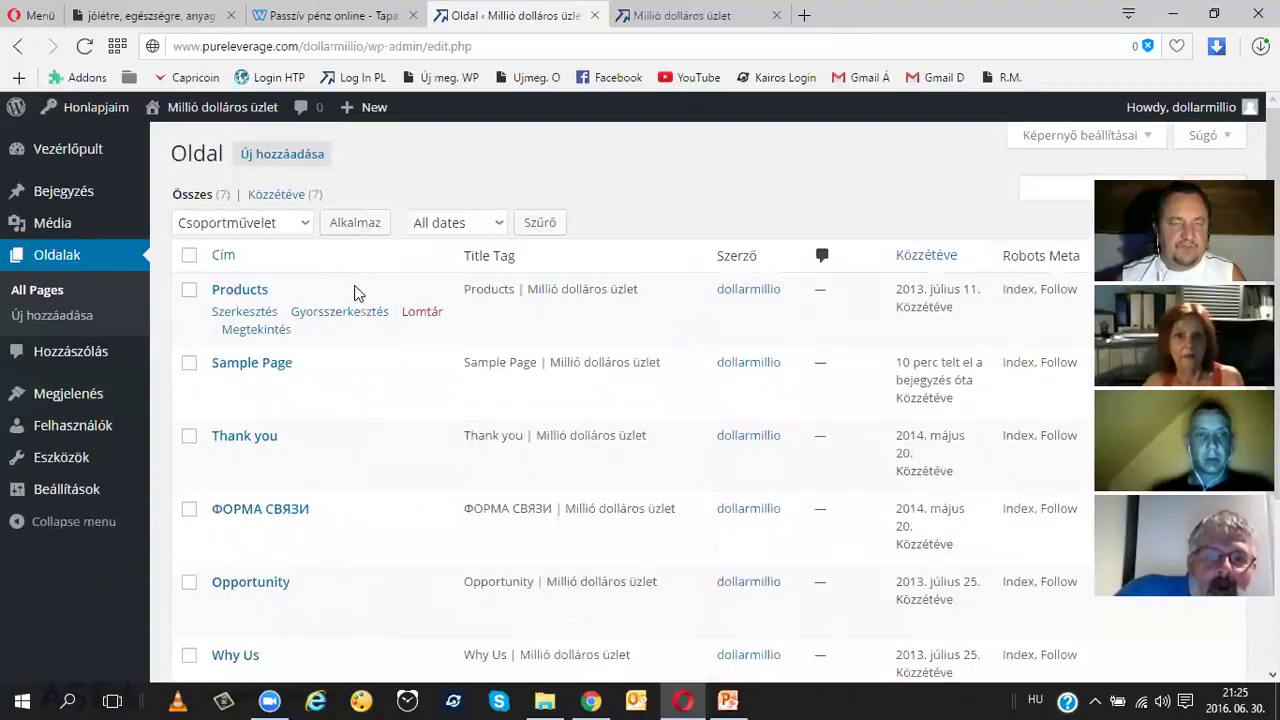
- Select all pages of the blog in the page list and move them to the trash with a bulk action
click(189, 256)
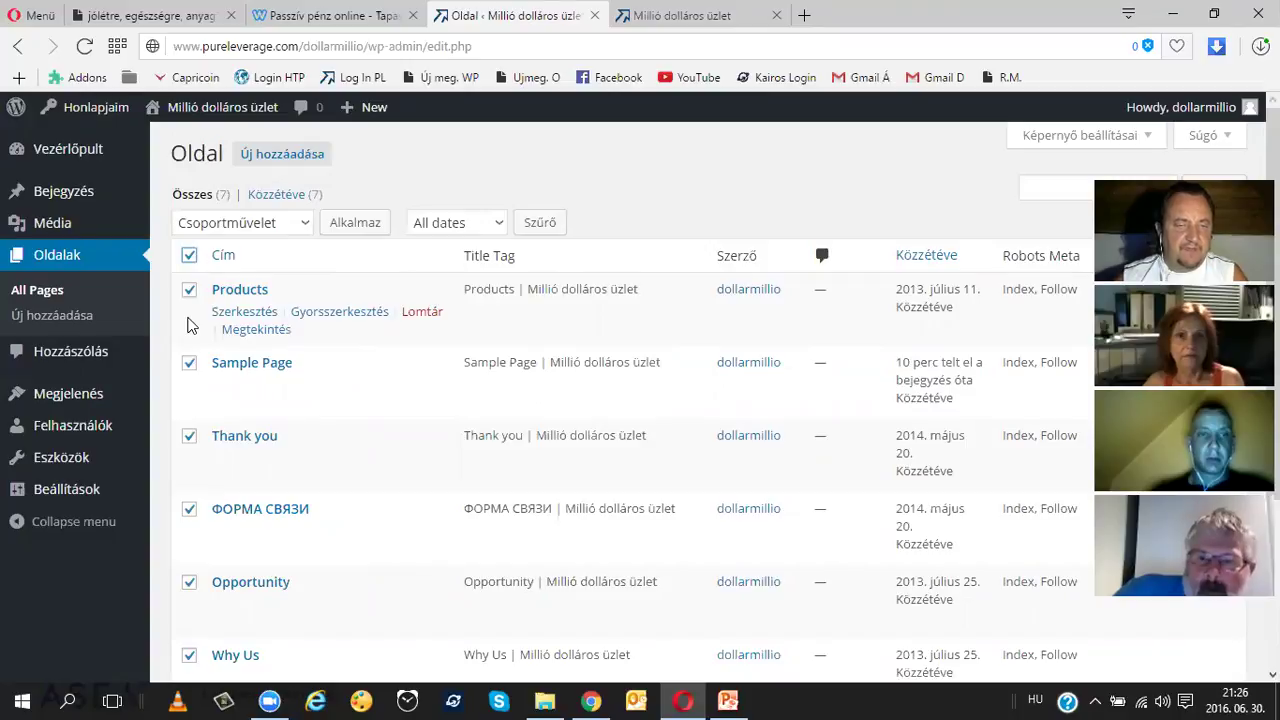
scroll(190, 326, down, 3)
scroll(190, 326, up, 3)
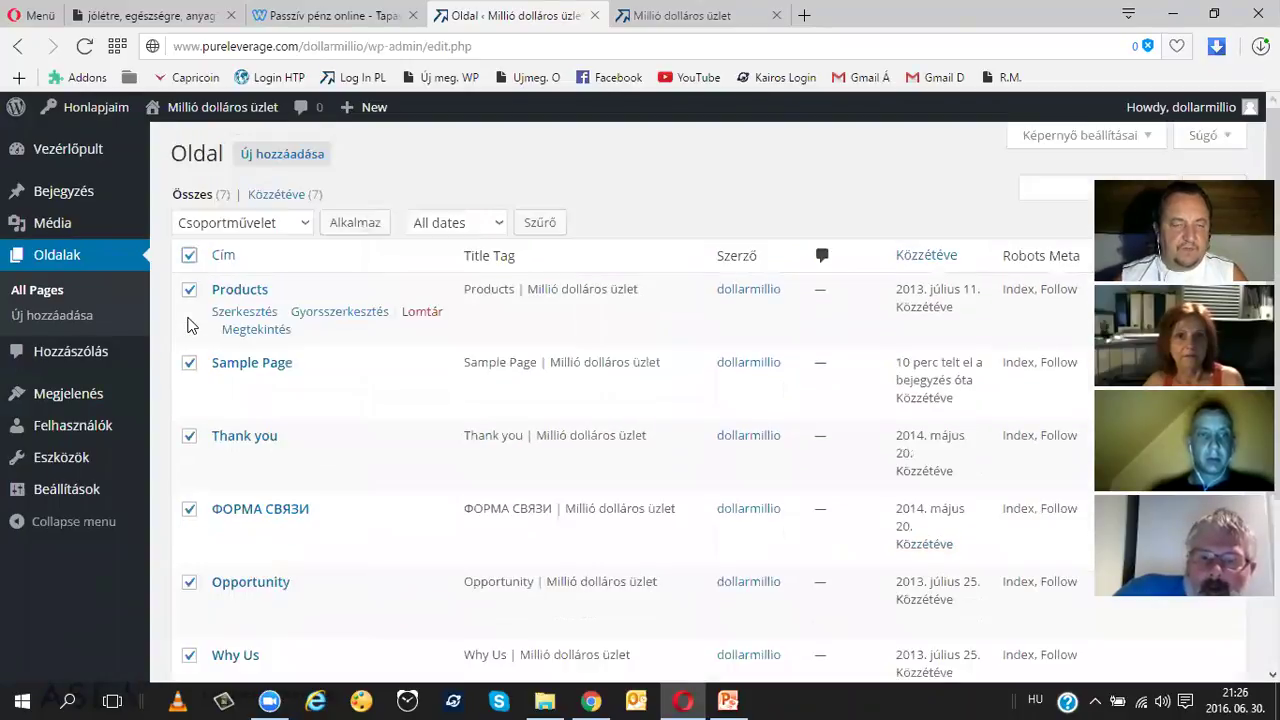
click(305, 223)
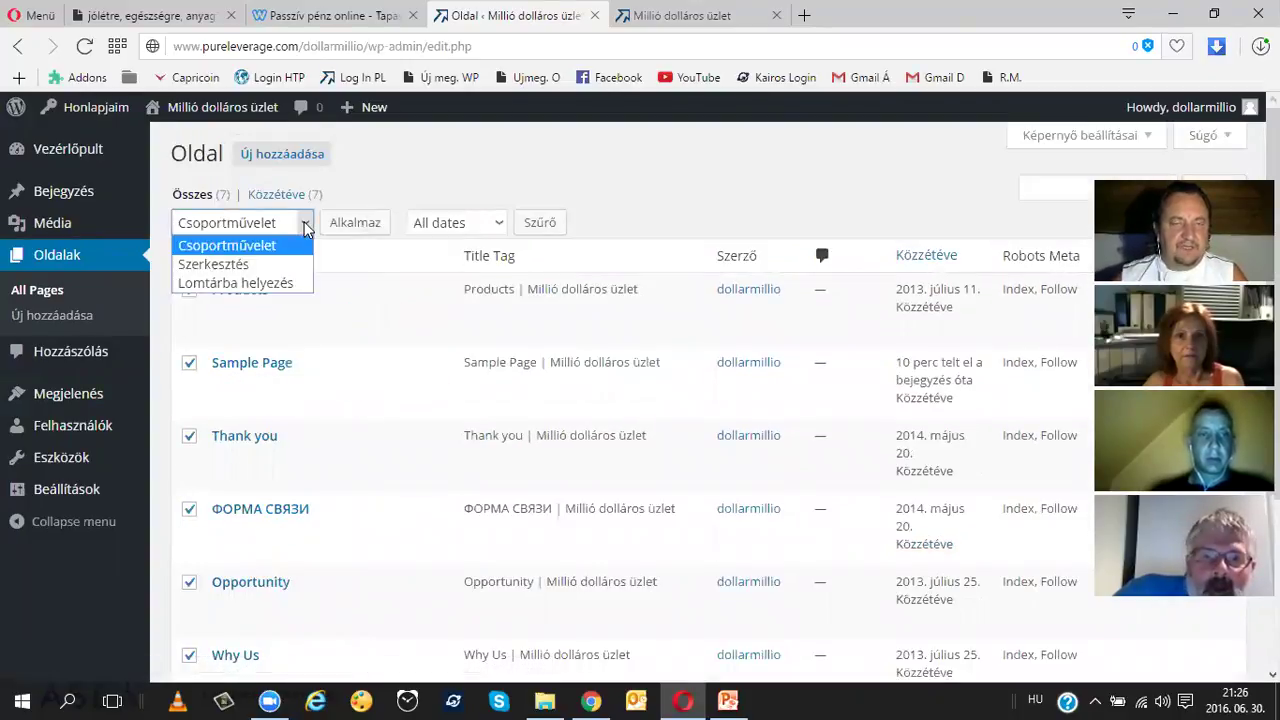
click(267, 284)
click(356, 224)
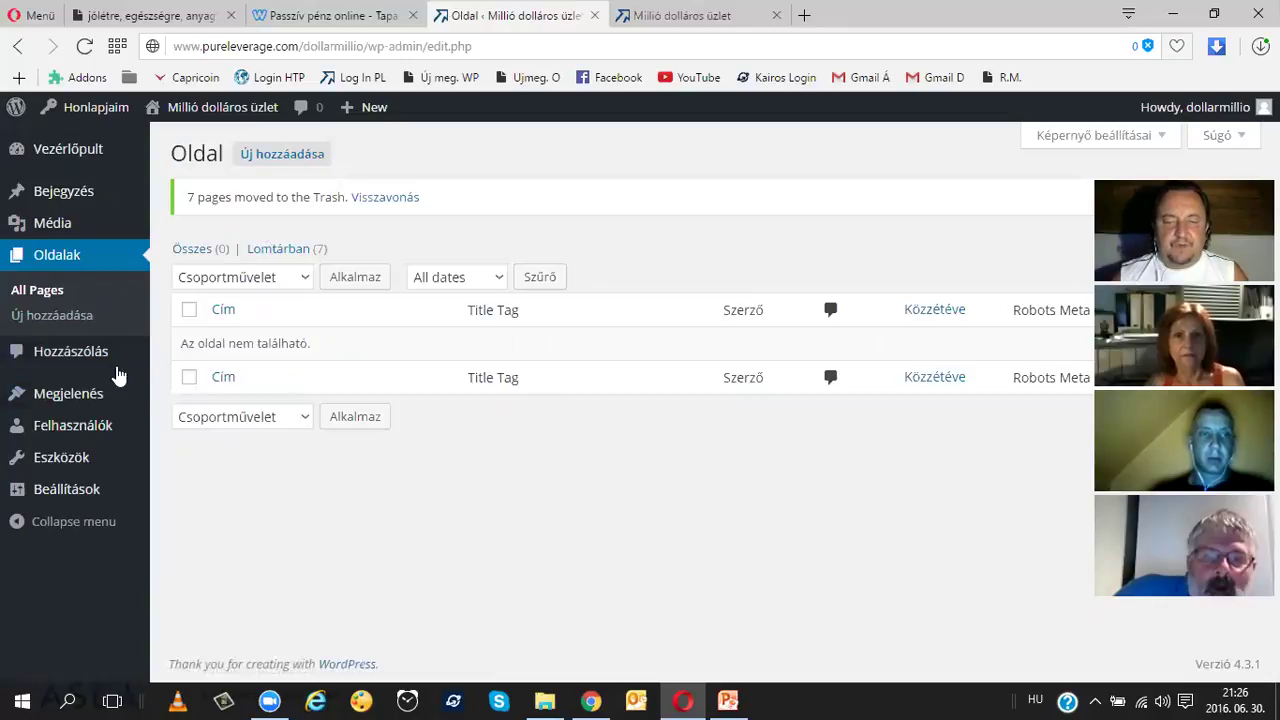
mouse_move(118, 375)
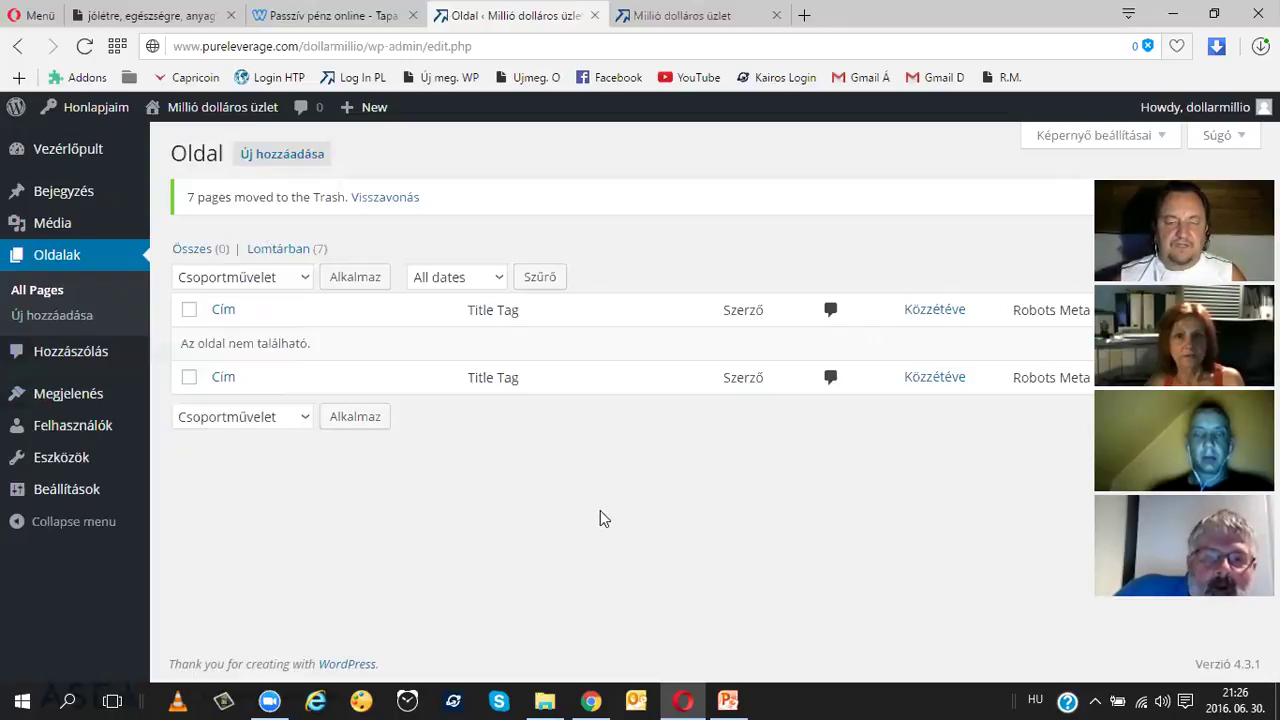
- Switch to Chrome and log in to the Pure Leverage member account with the saved credentials, submitting them again on the GVO login page
click(591, 700)
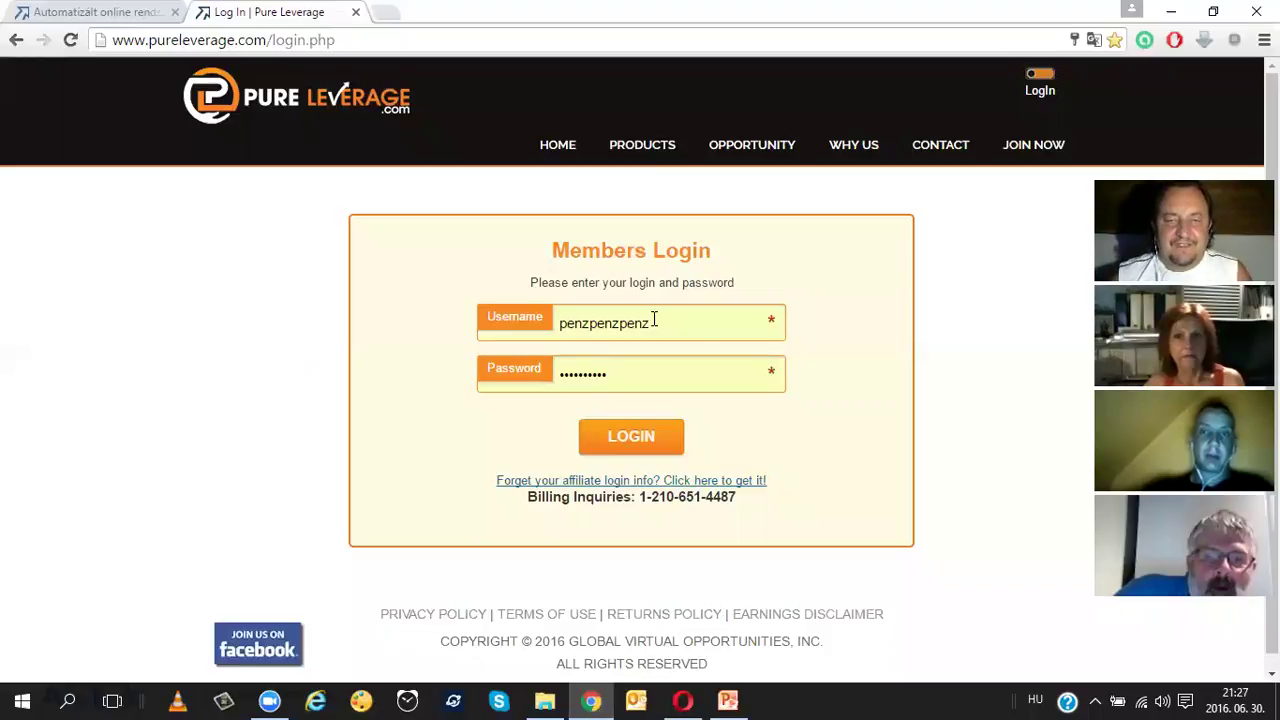
click(645, 436)
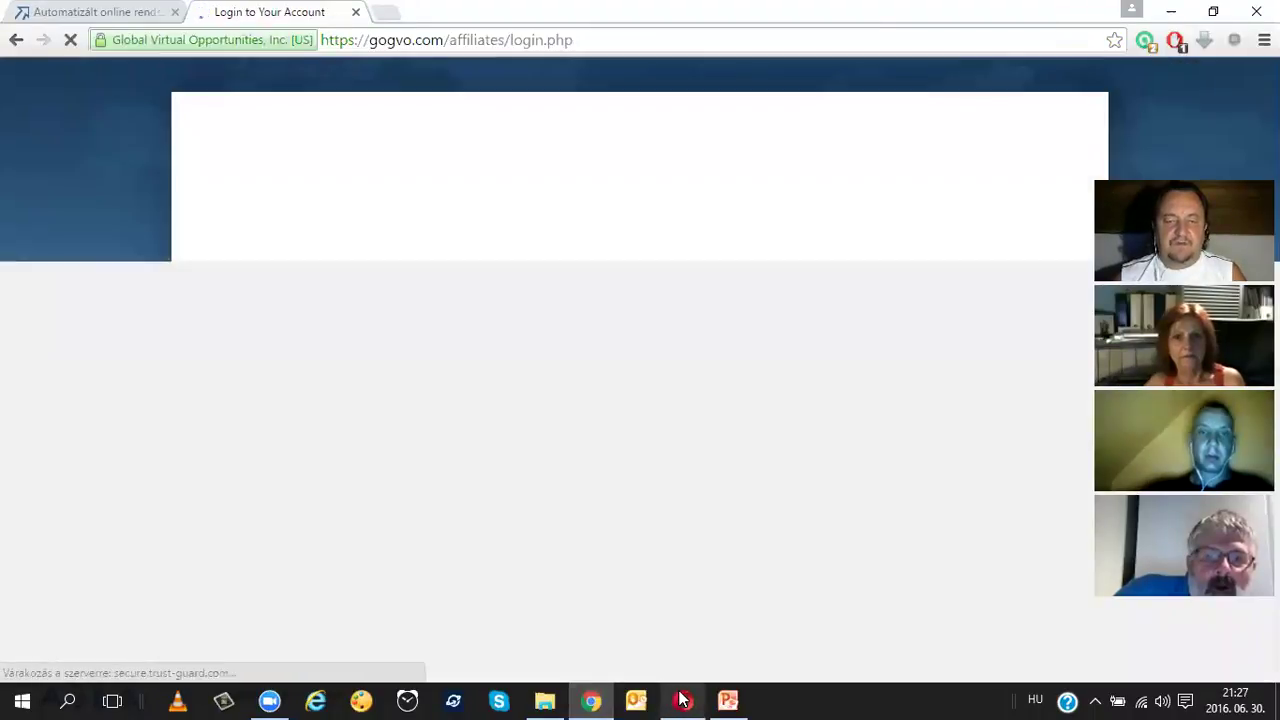
click(683, 700)
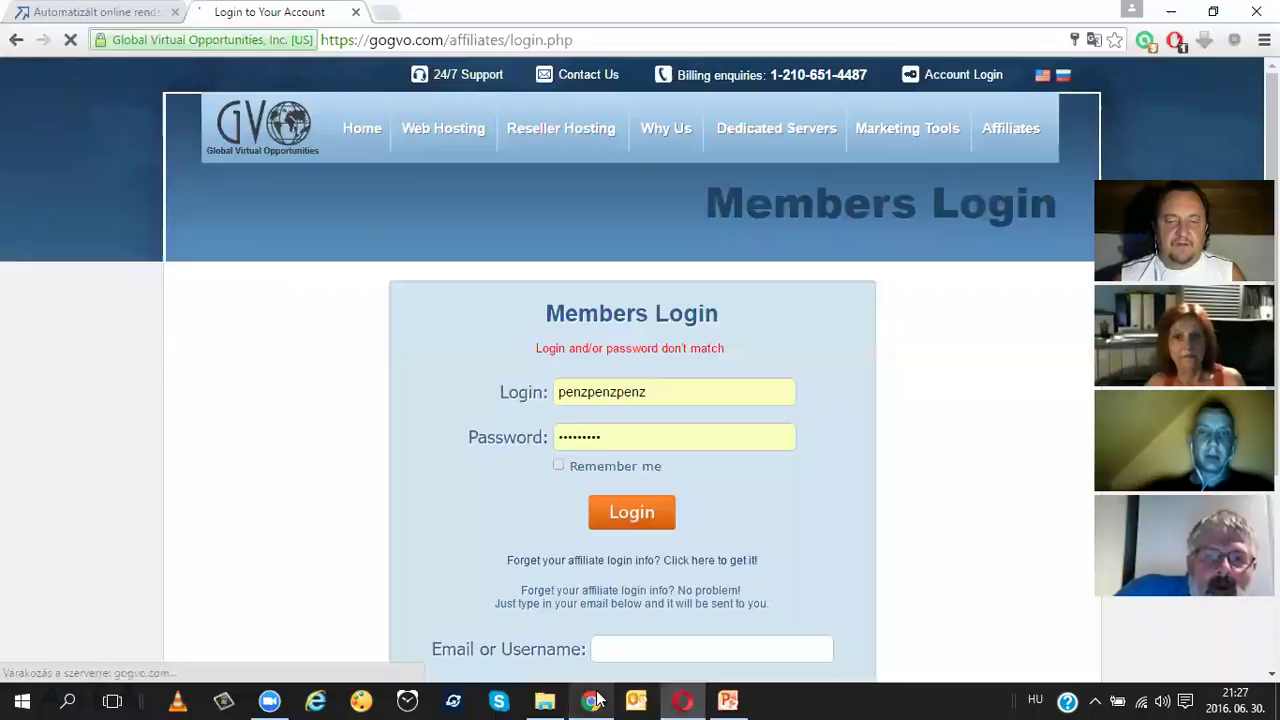
click(592, 700)
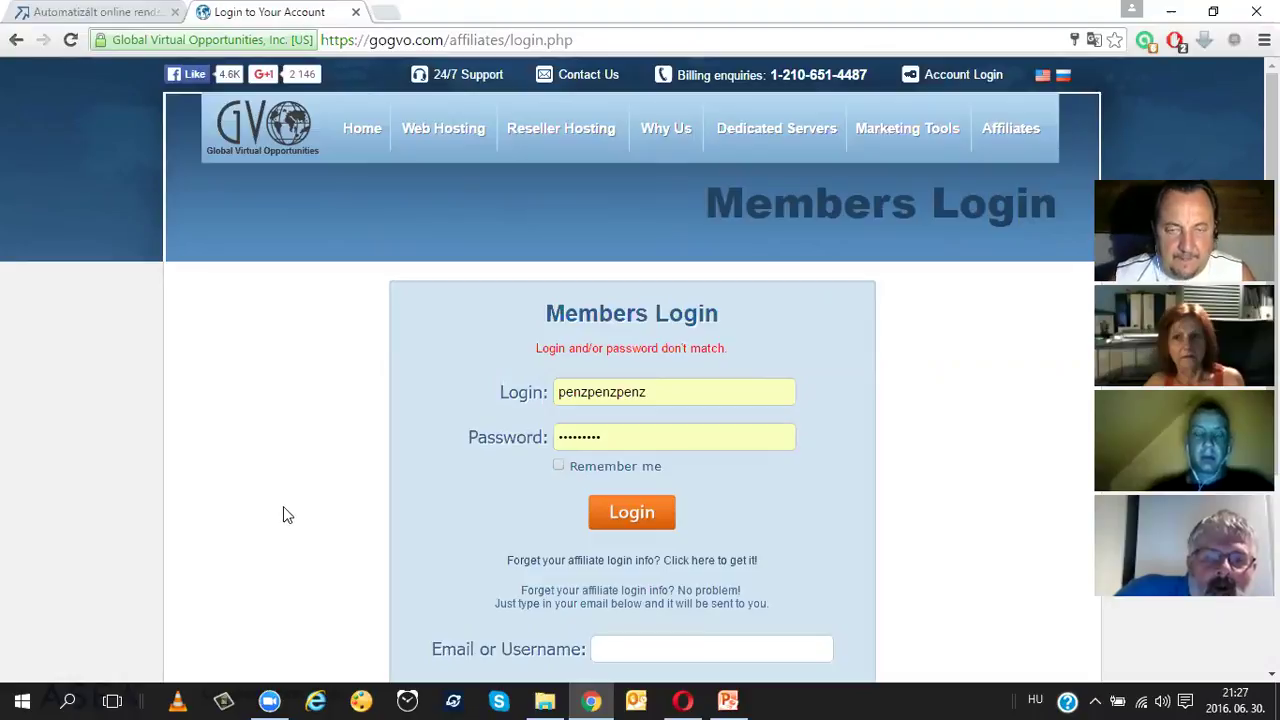
click(643, 516)
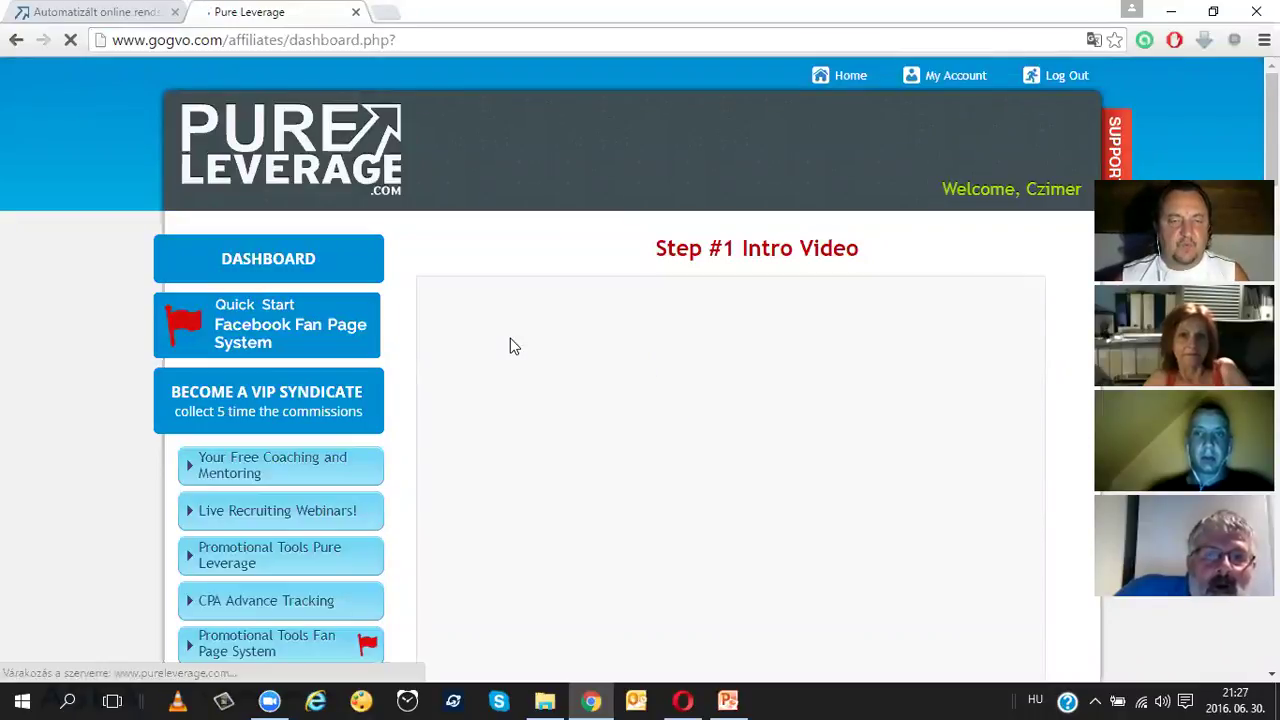
- Open Post To Your Blog from the Level 1 Marketing suite in the same window, and go back to the member dashboard
scroll(510, 340, down, 1)
scroll(510, 345, down, 7)
scroll(510, 345, up, 7)
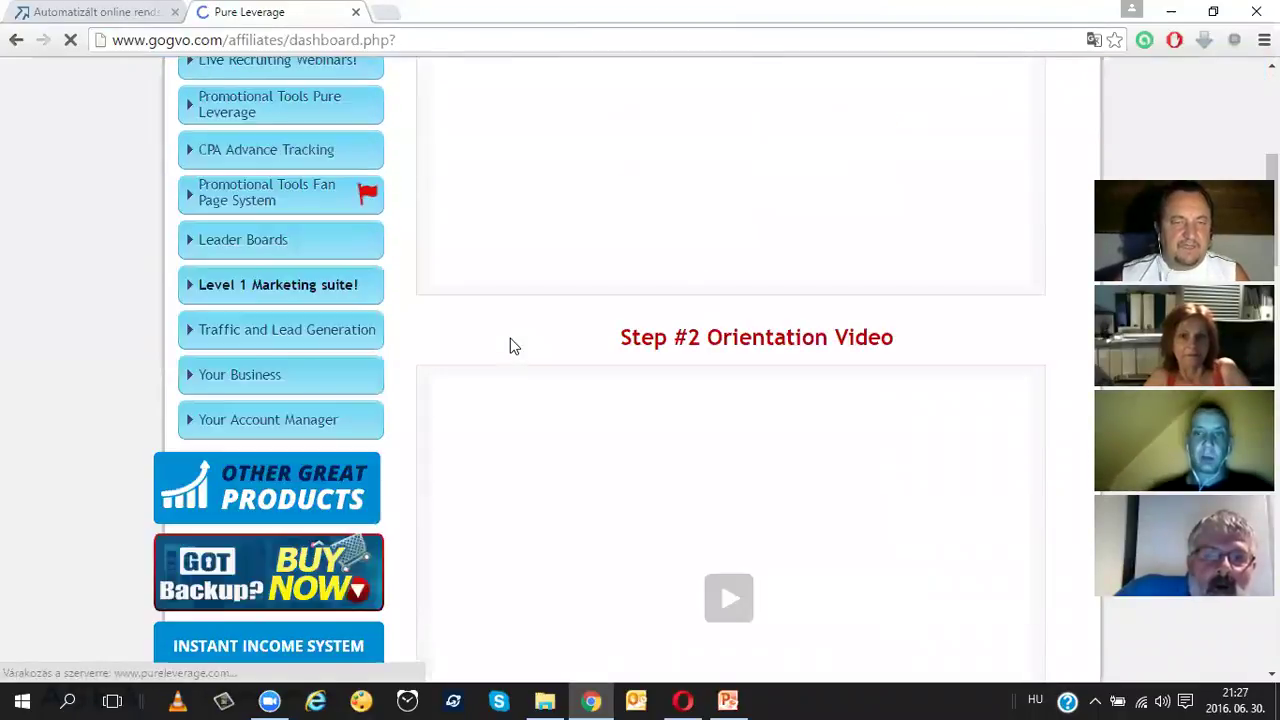
scroll(510, 345, down, 4)
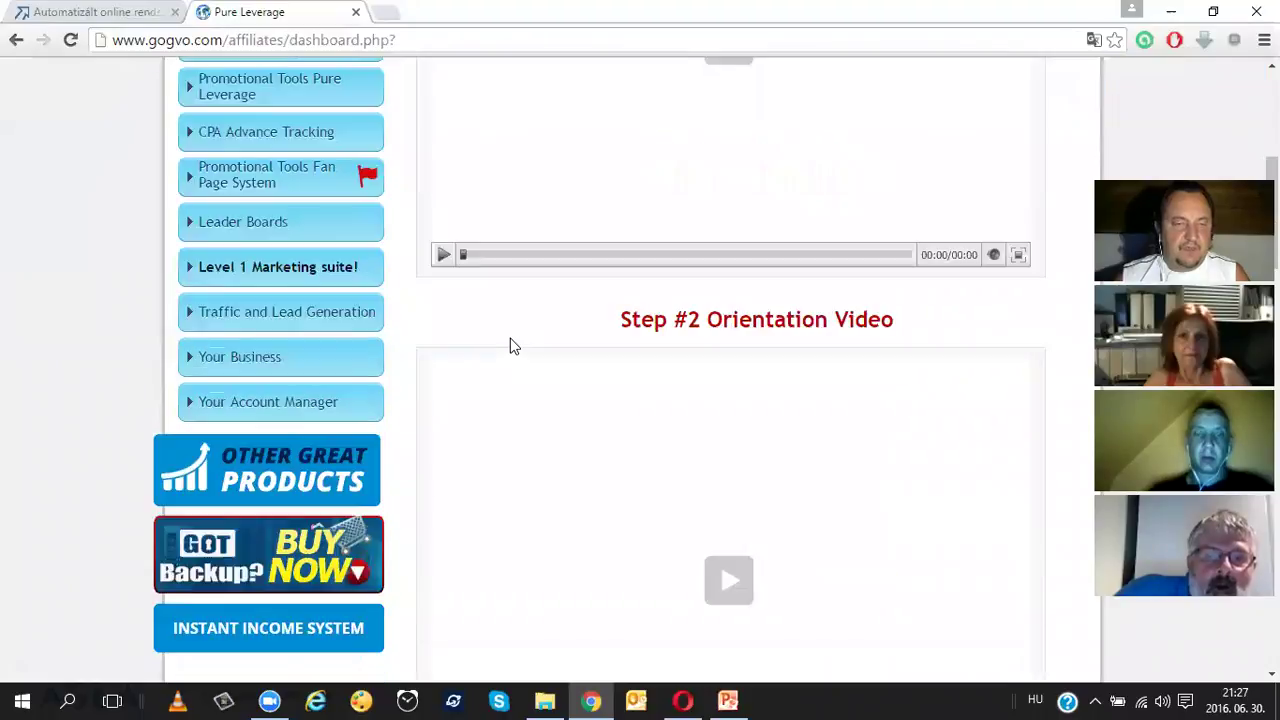
click(192, 275)
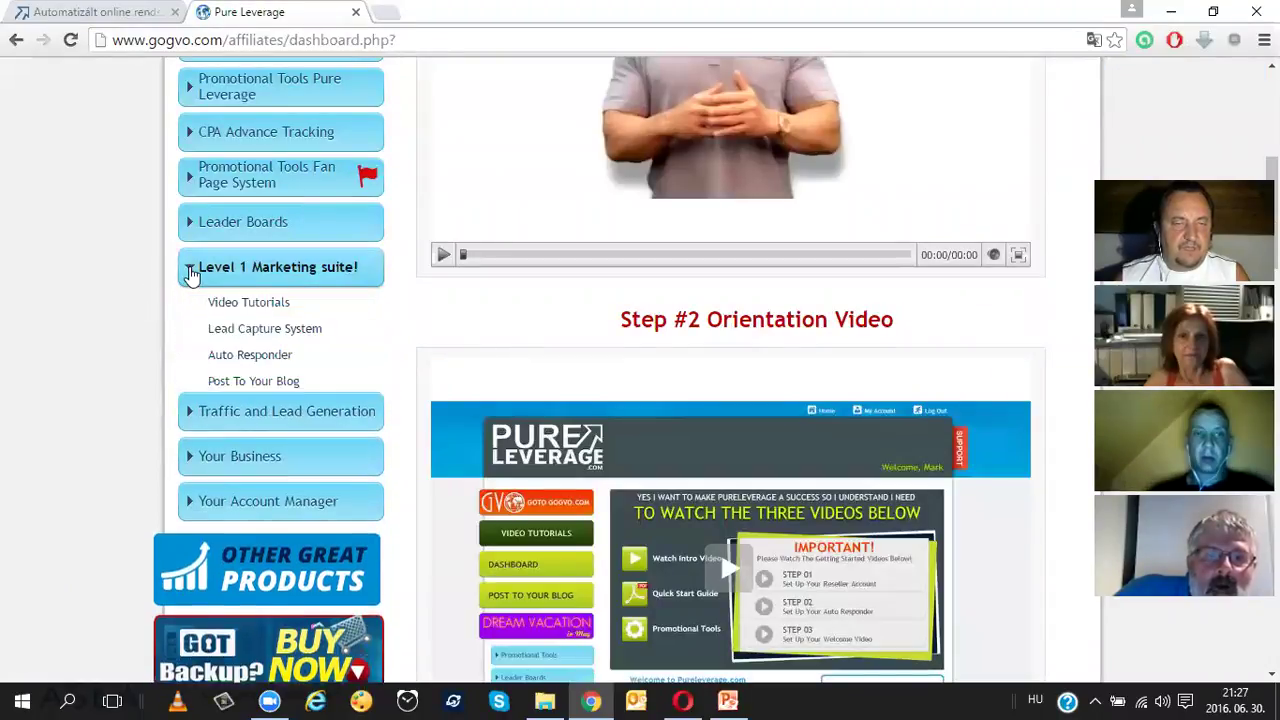
click(226, 384)
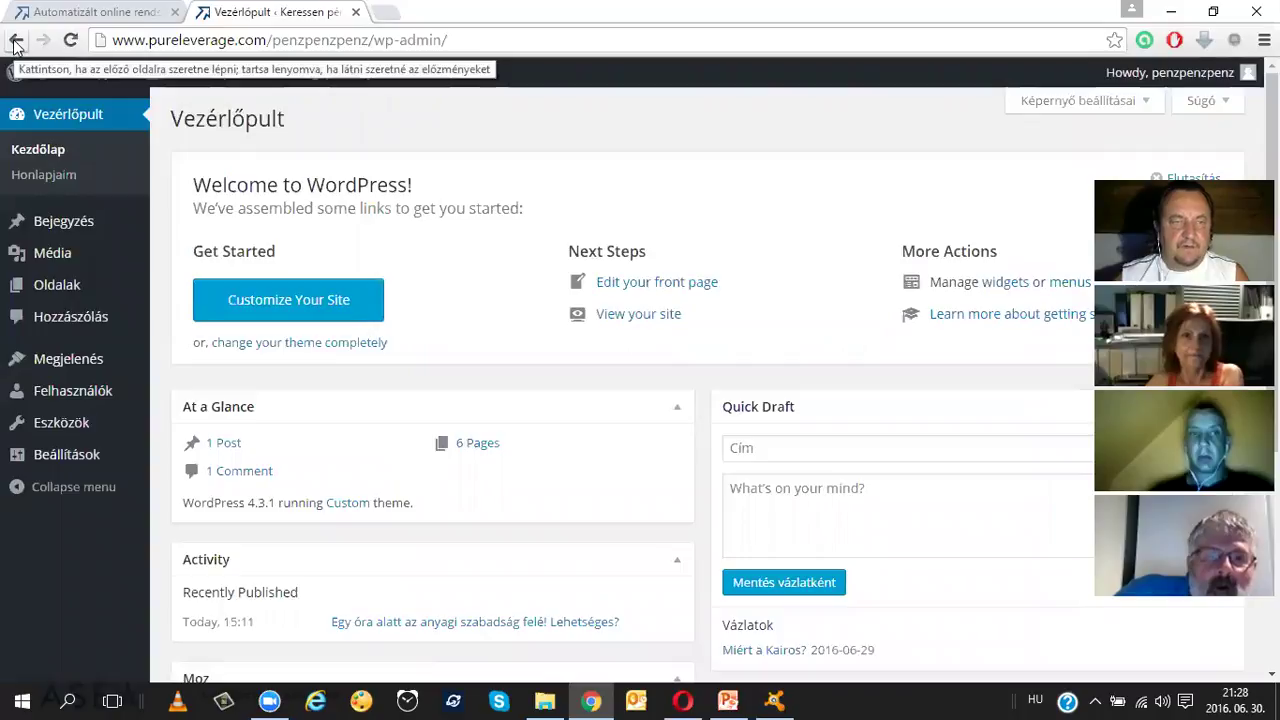
click(15, 41)
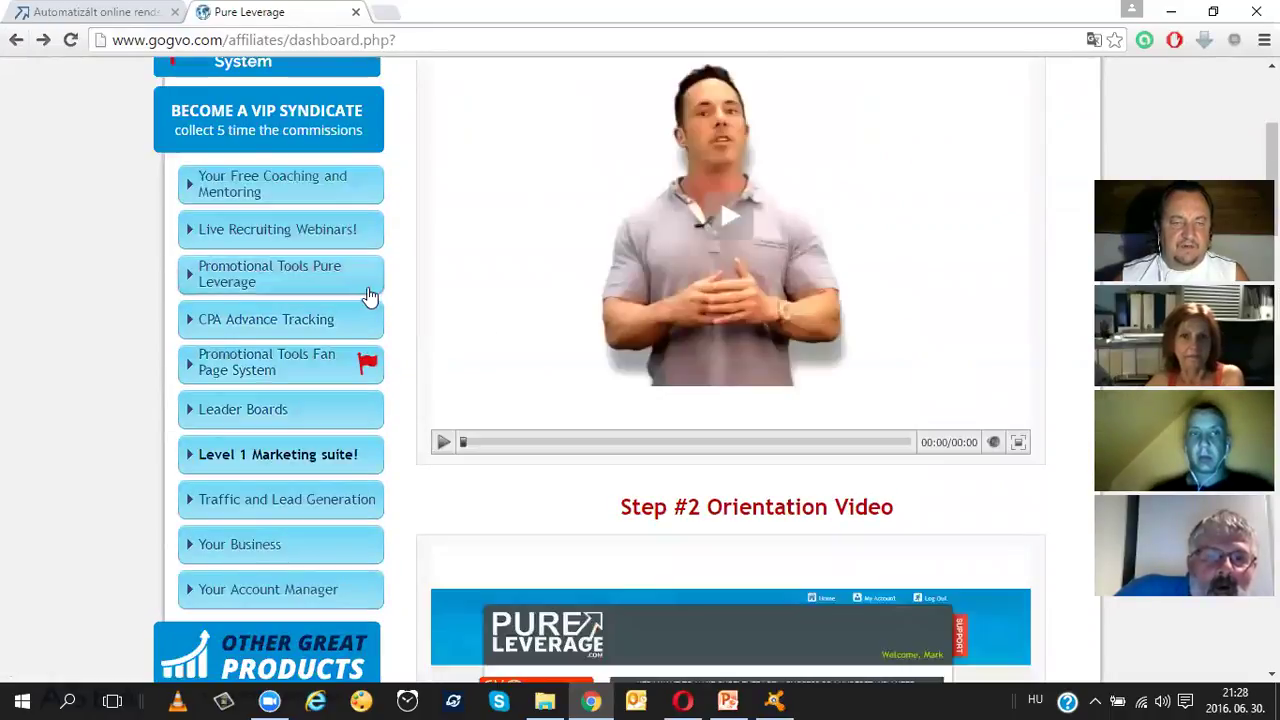
- Expand the Level 1 Marketing suite and open Post To Your Blog in a separate browser tab
right_click(256, 456)
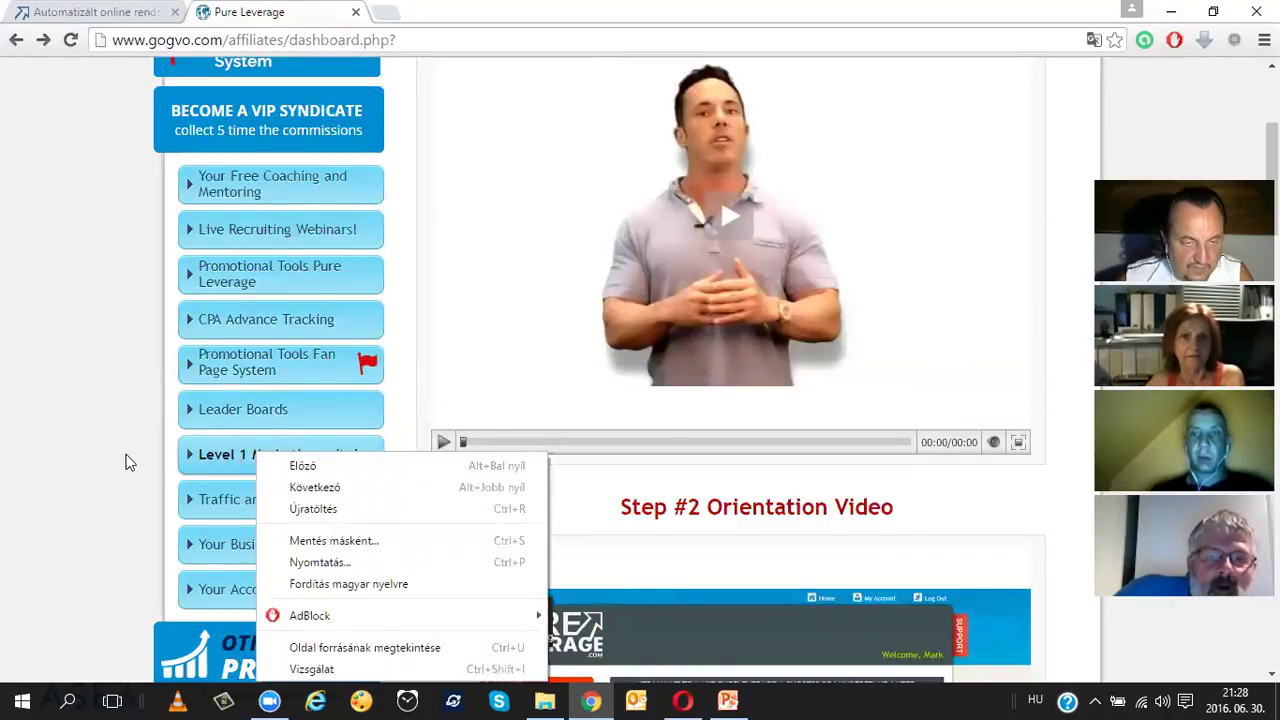
click(195, 454)
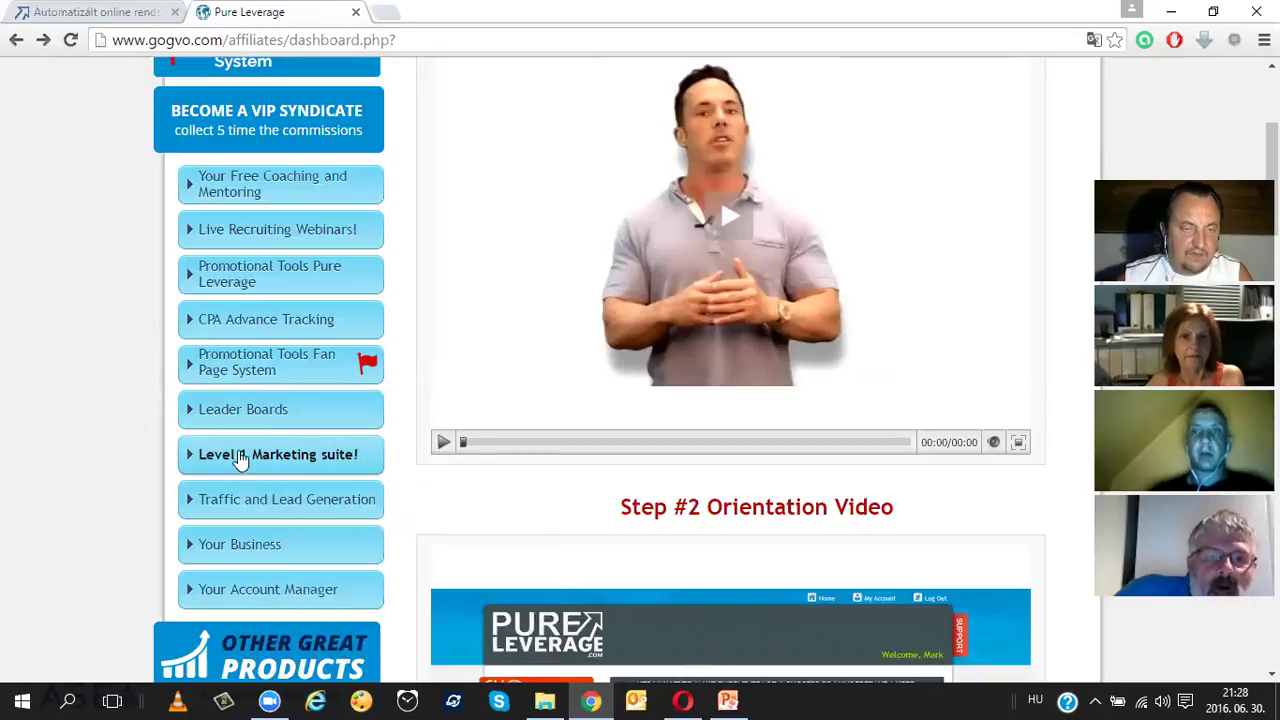
click(190, 456)
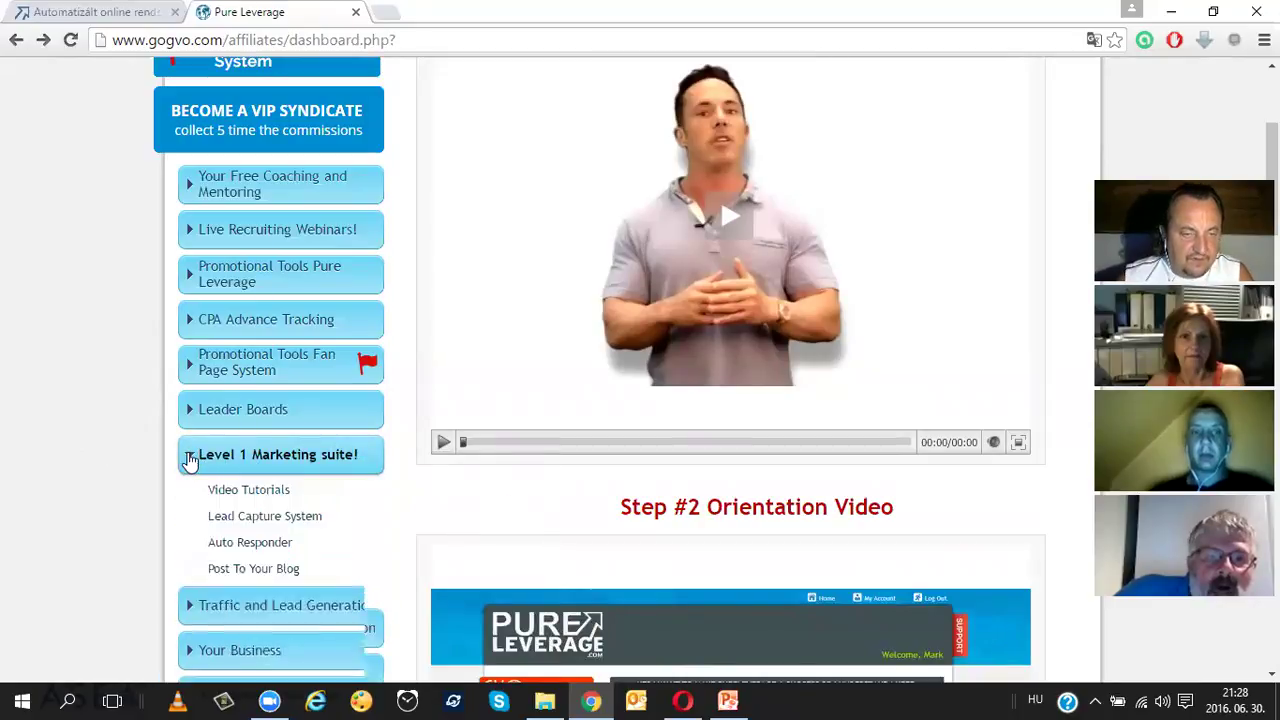
right_click(252, 570)
click(348, 396)
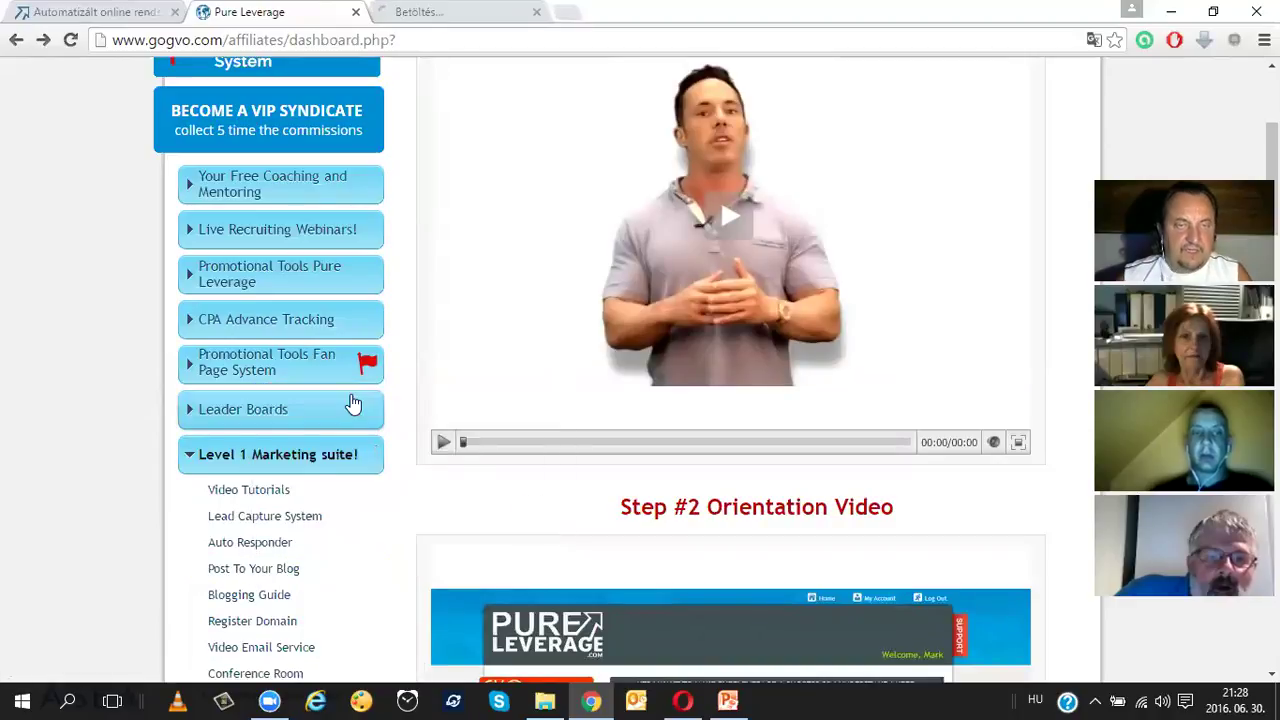
click(476, 15)
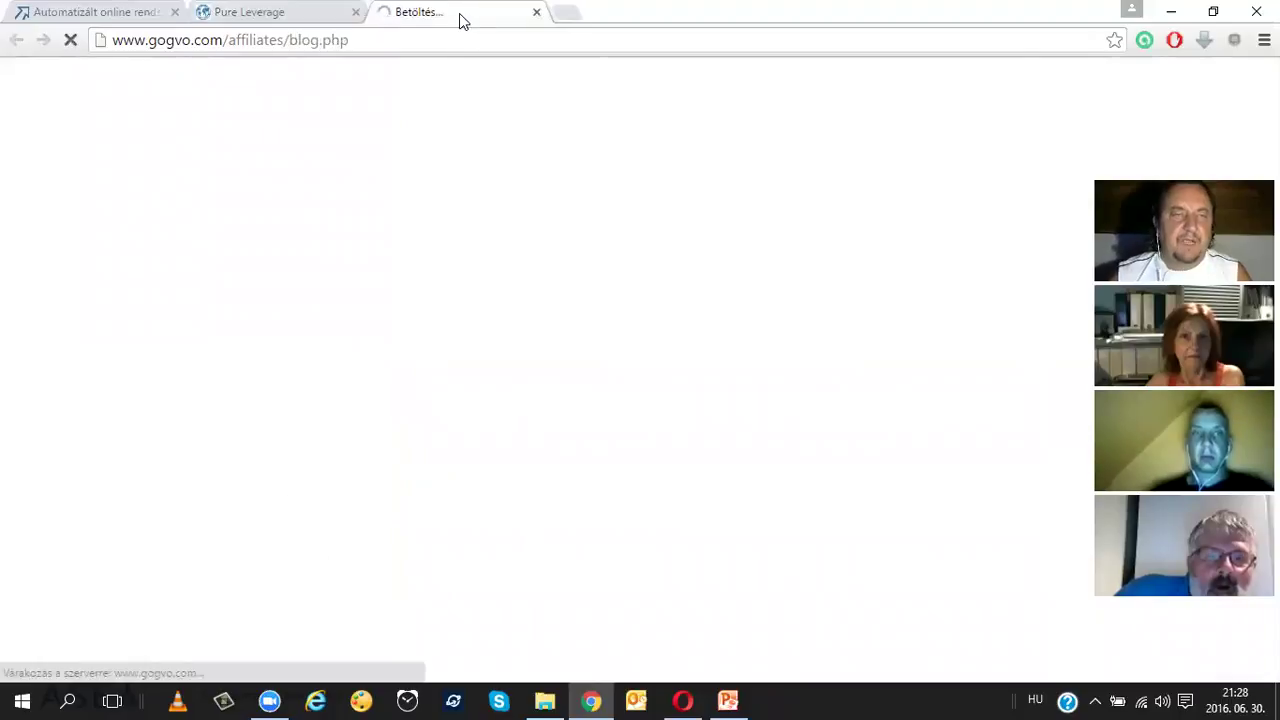
click(276, 12)
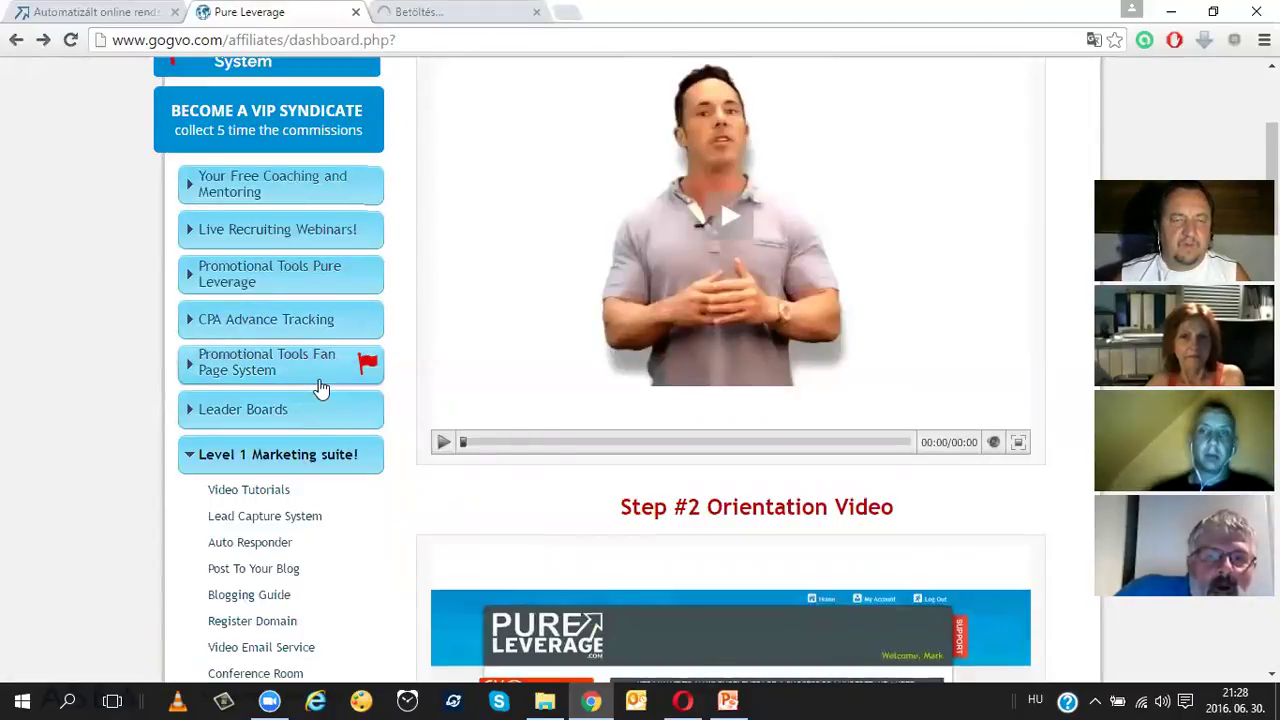
scroll(323, 386, up, 3)
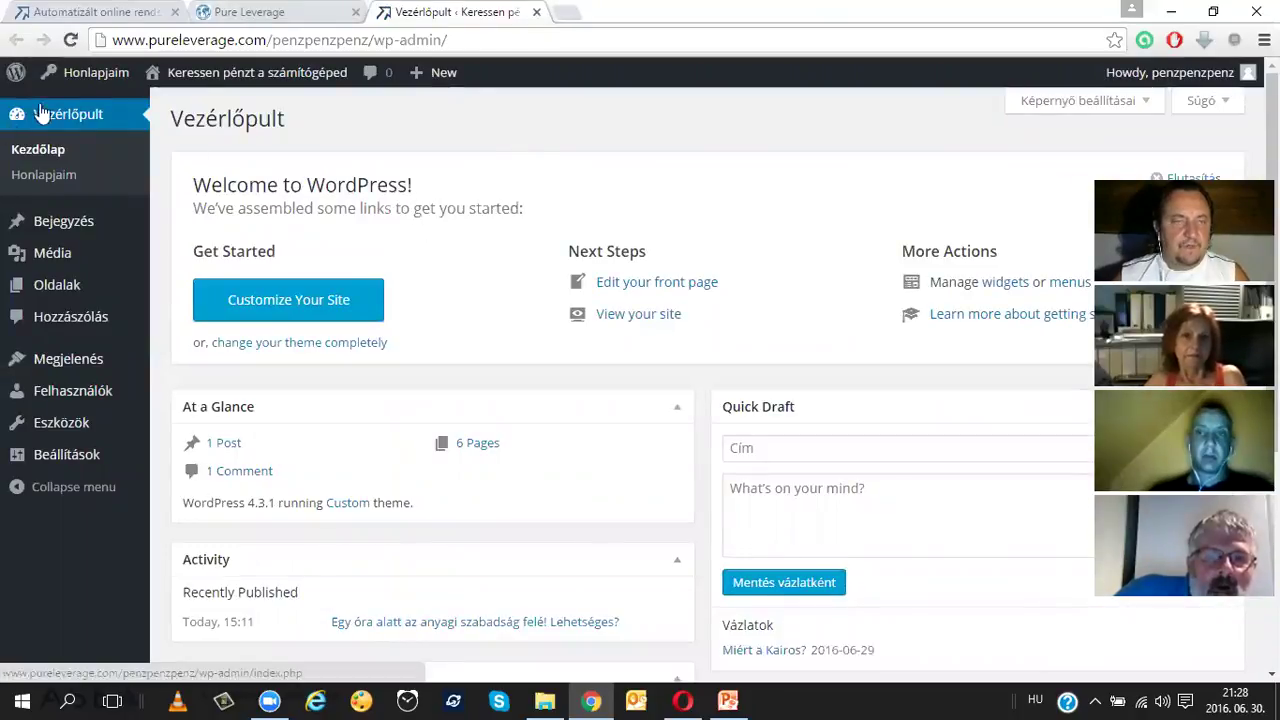
- Open the live site of the Keressen pénzt a számítógéped blog in a new tab, close the old Automatizált online rendszer tab, and view the site
mouse_move(70, 77)
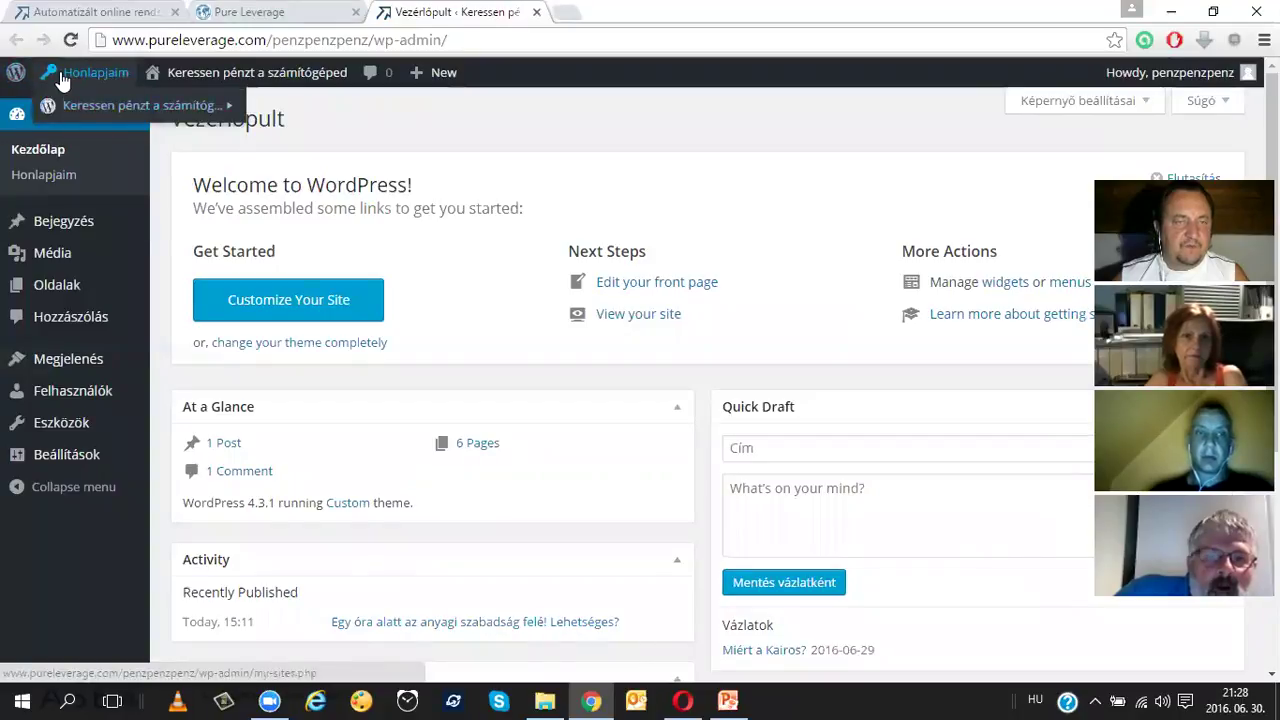
mouse_move(152, 118)
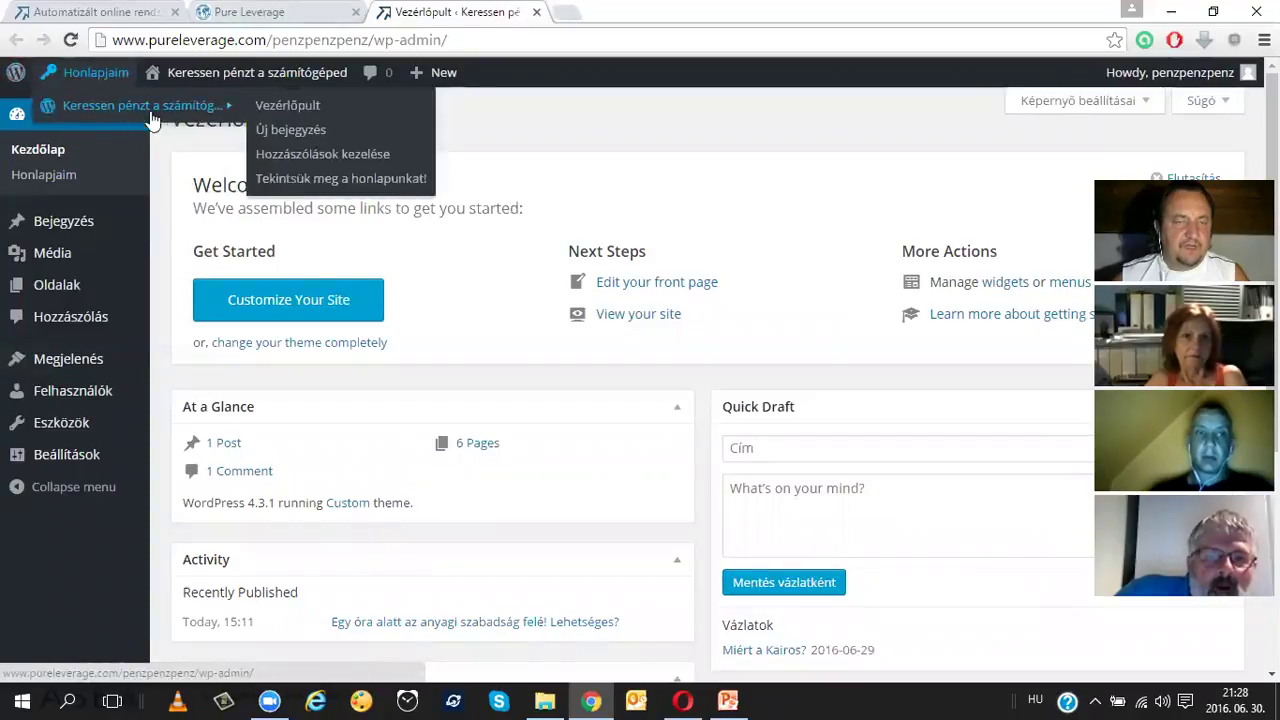
right_click(313, 185)
click(371, 196)
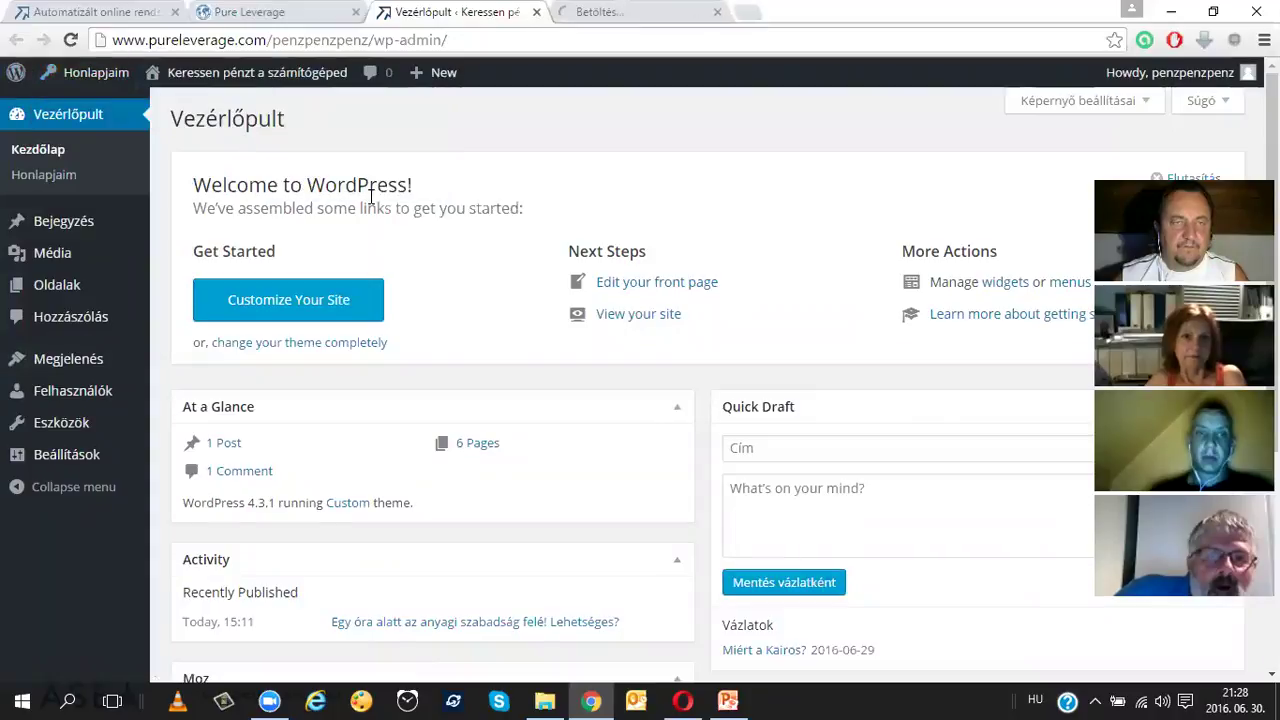
click(174, 12)
click(491, 12)
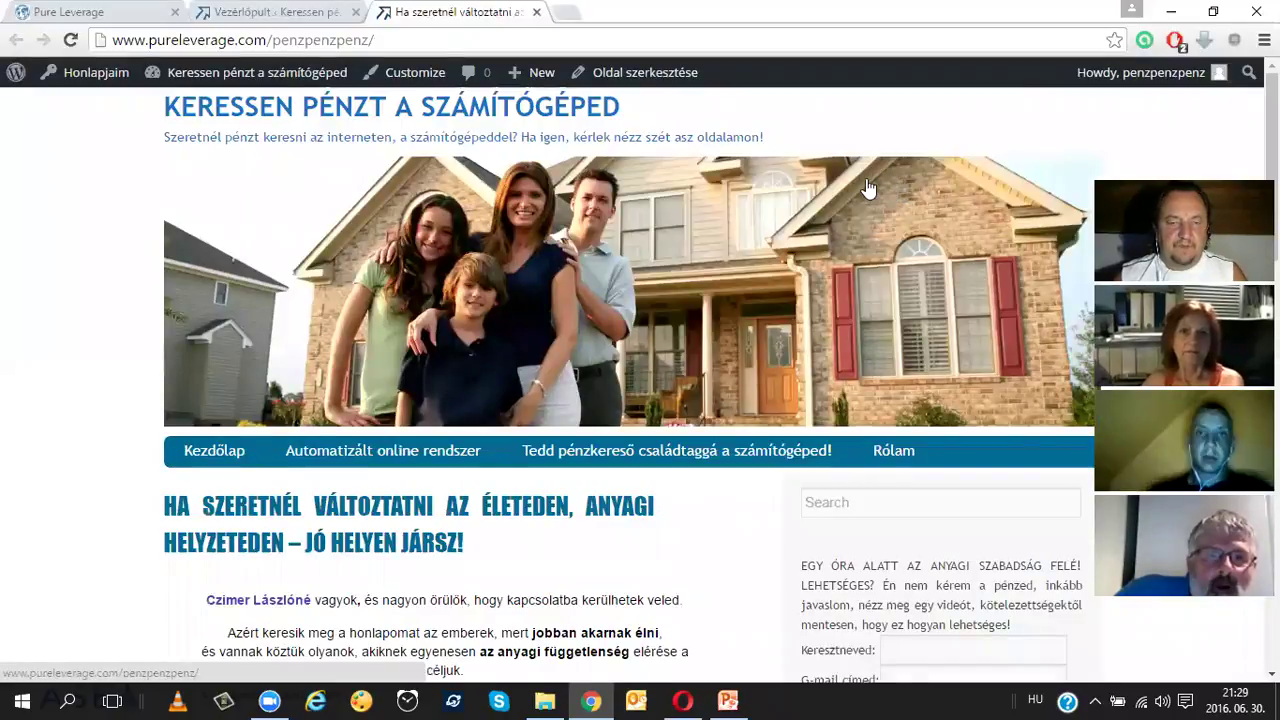
- Examine the example blog's home page, including its header image, navigation menu, article text and sidebar forms
scroll(868, 188, down, 4)
scroll(866, 176, up, 4)
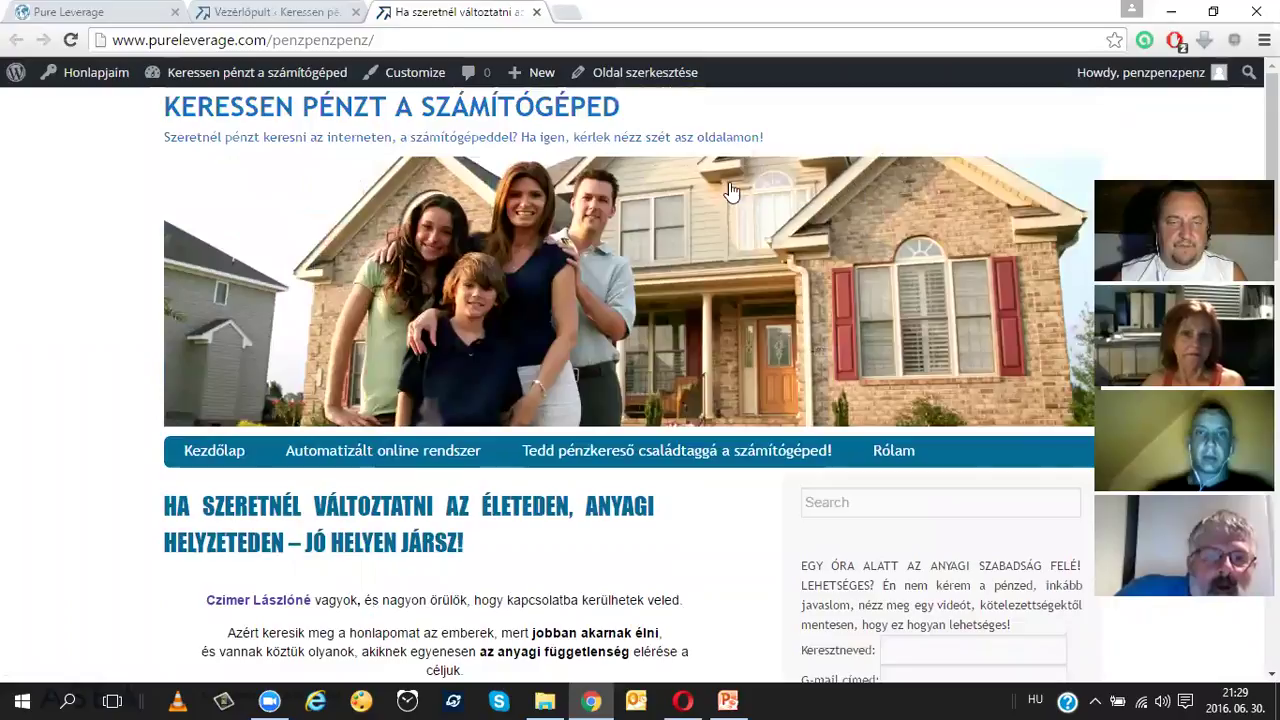
scroll(732, 190, down, 1)
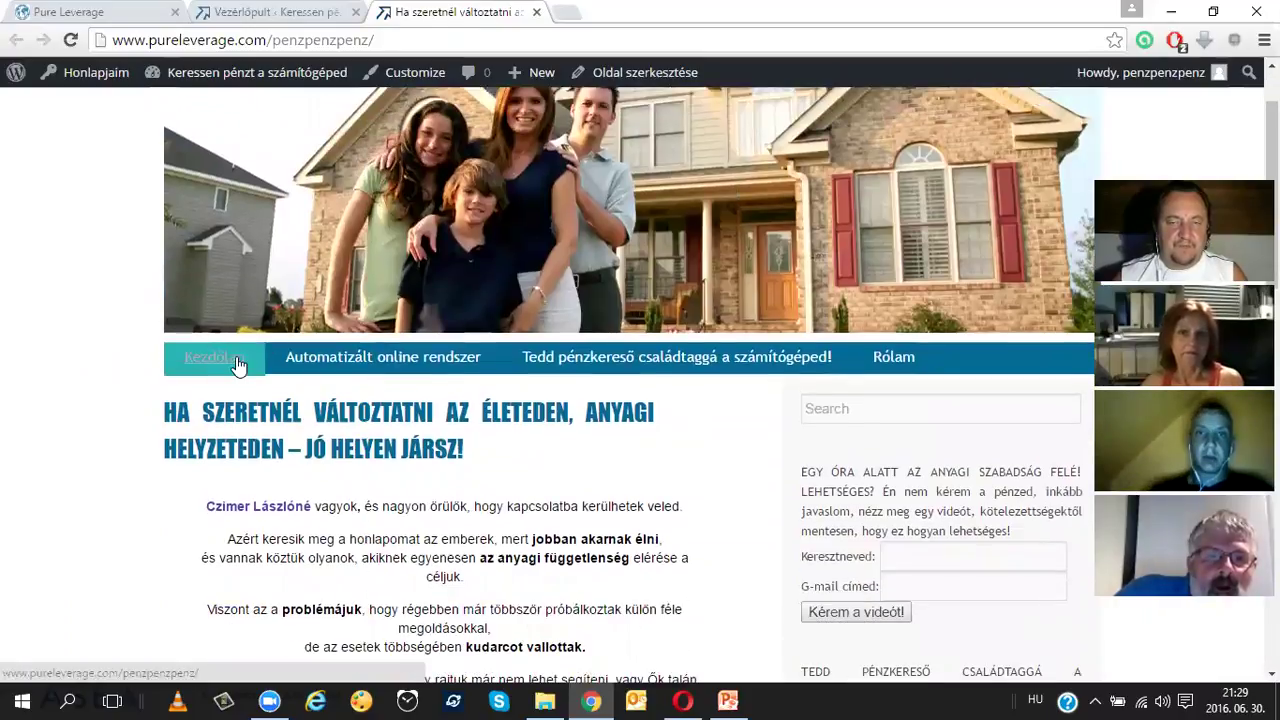
scroll(240, 360, down, 5)
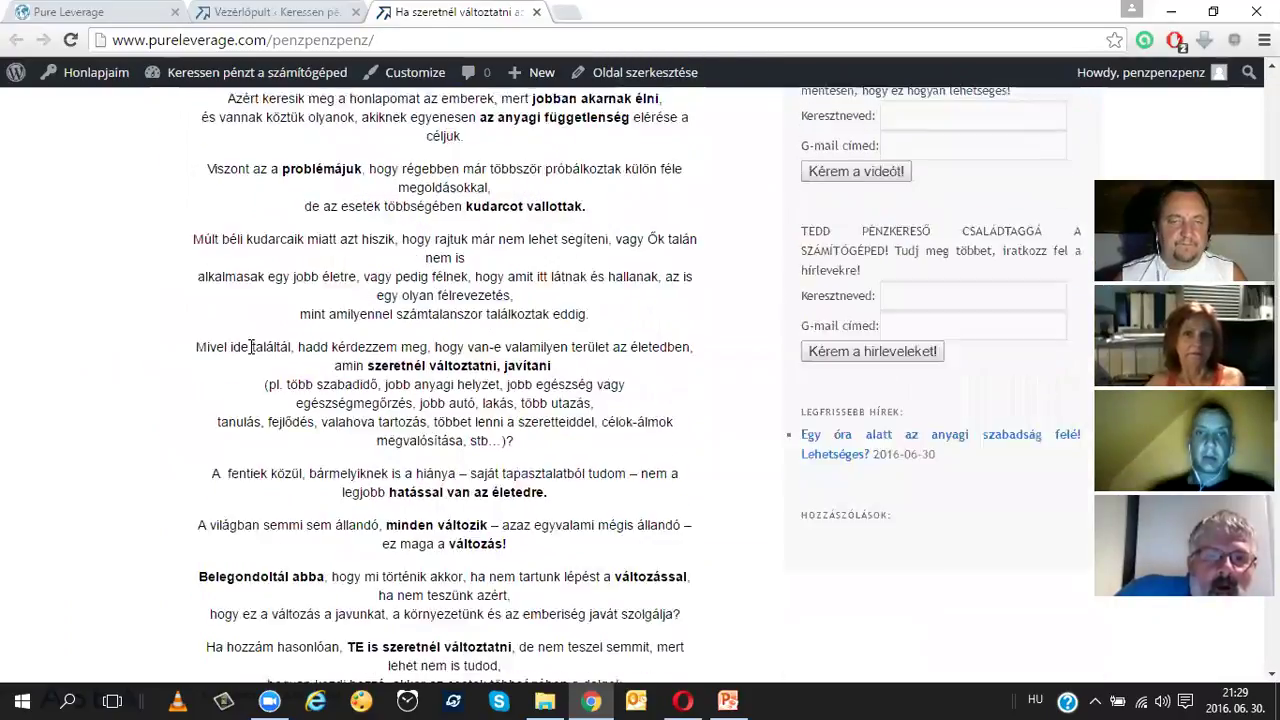
scroll(250, 346, up, 5)
- Open the example blog's Automatizált online rendszer page and review its content down to the join button and comparison table
mouse_move(331, 371)
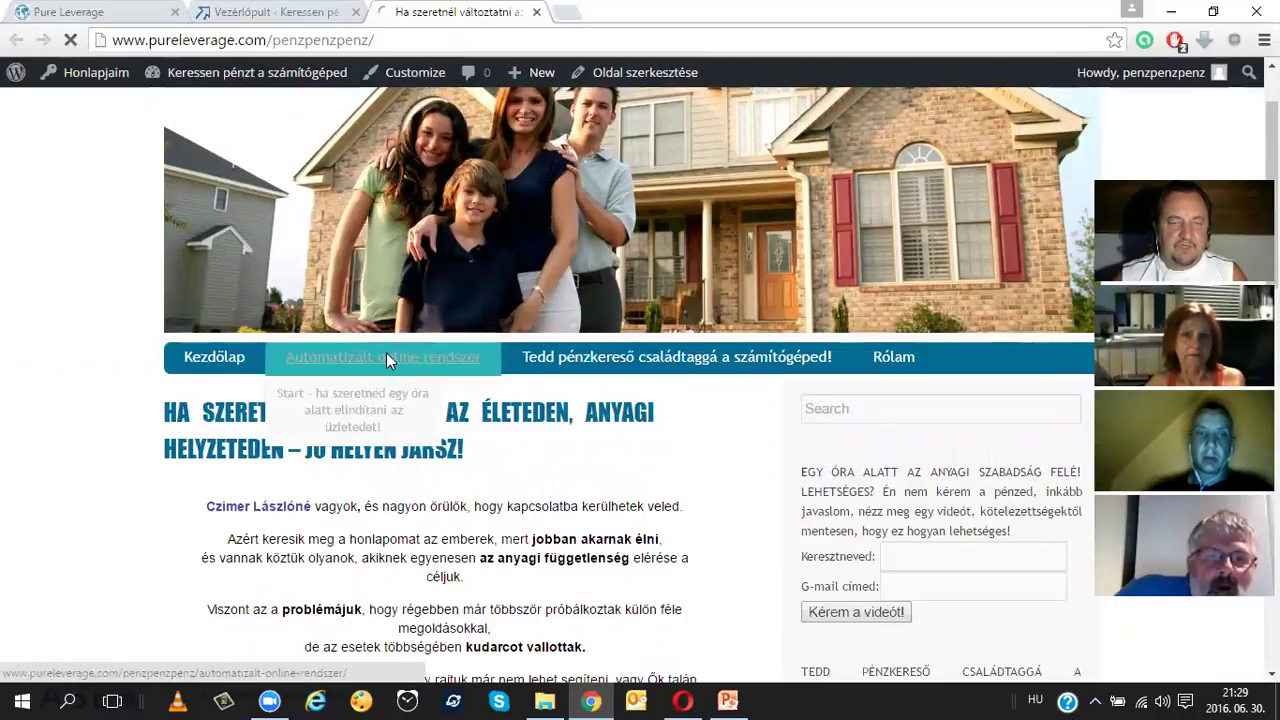
click(368, 414)
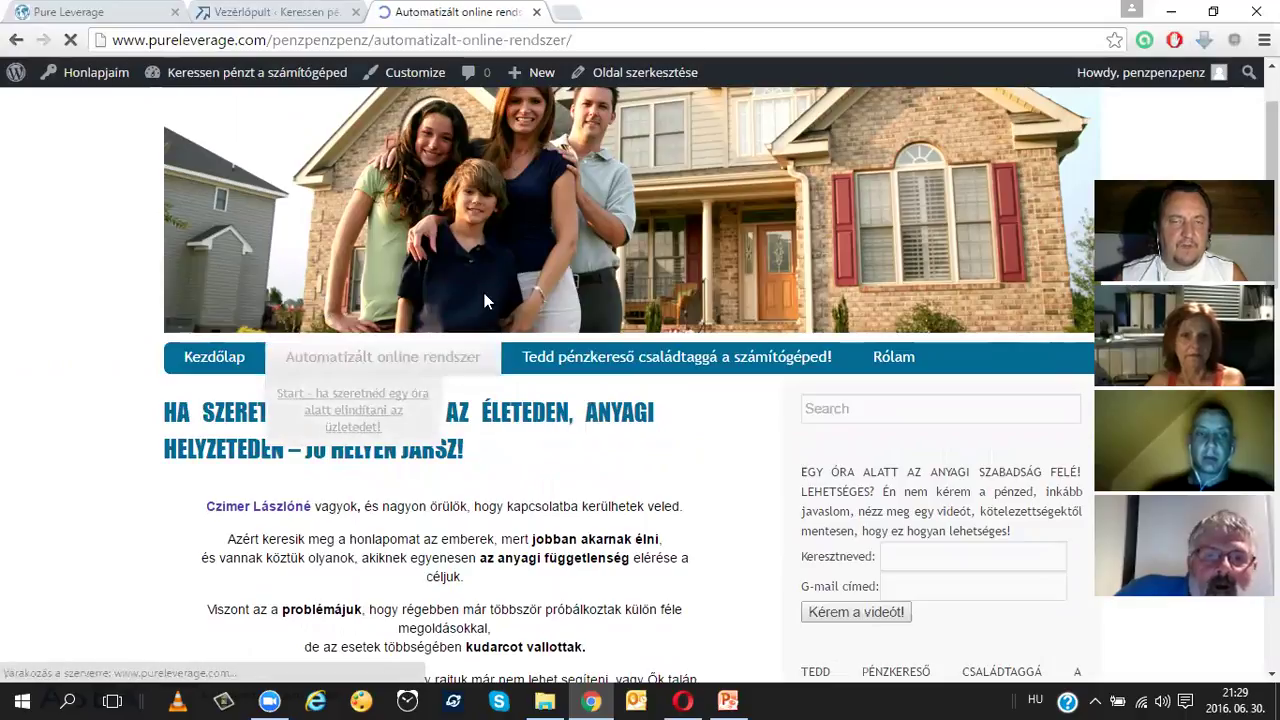
scroll(432, 303, down, 10)
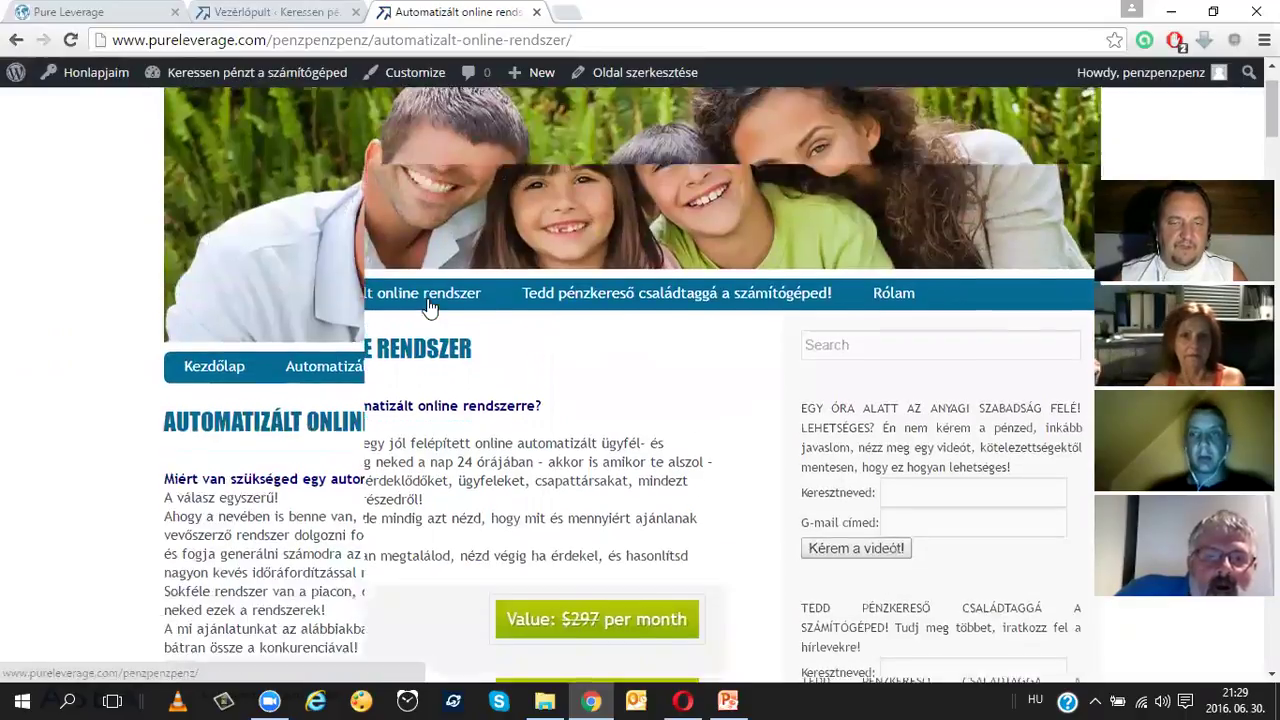
scroll(427, 306, down, 10)
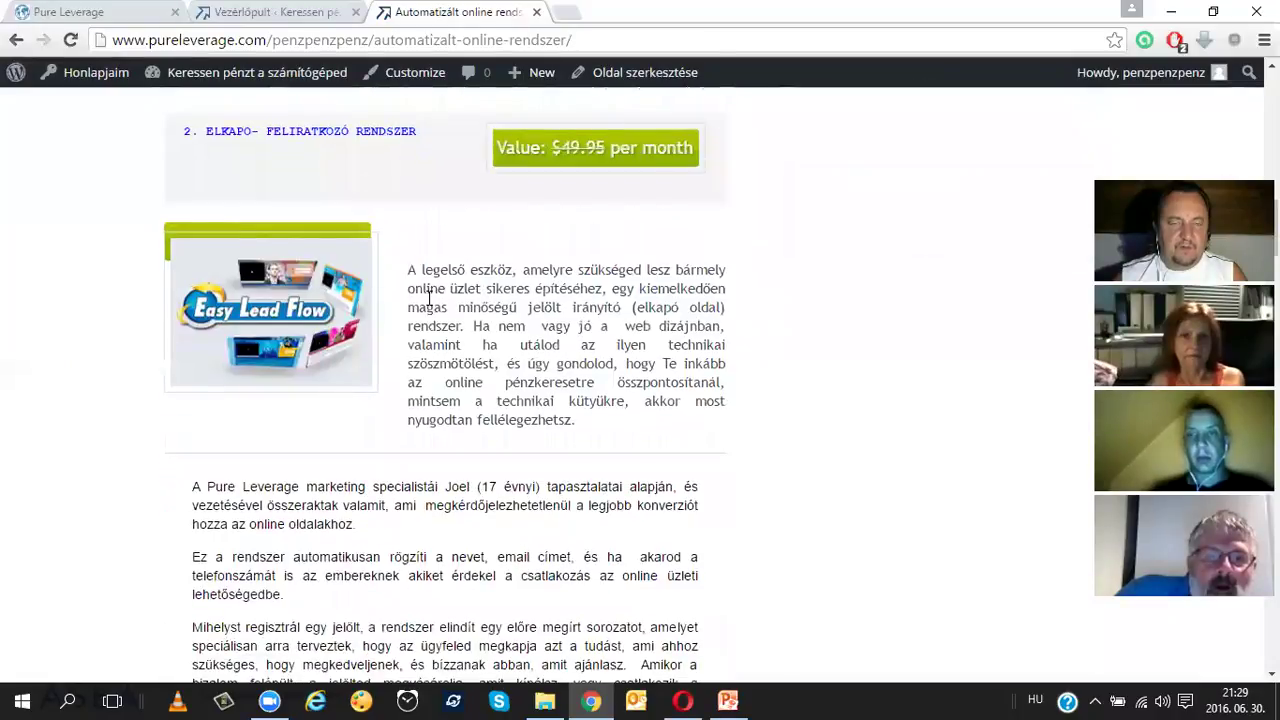
scroll(427, 306, down, 10)
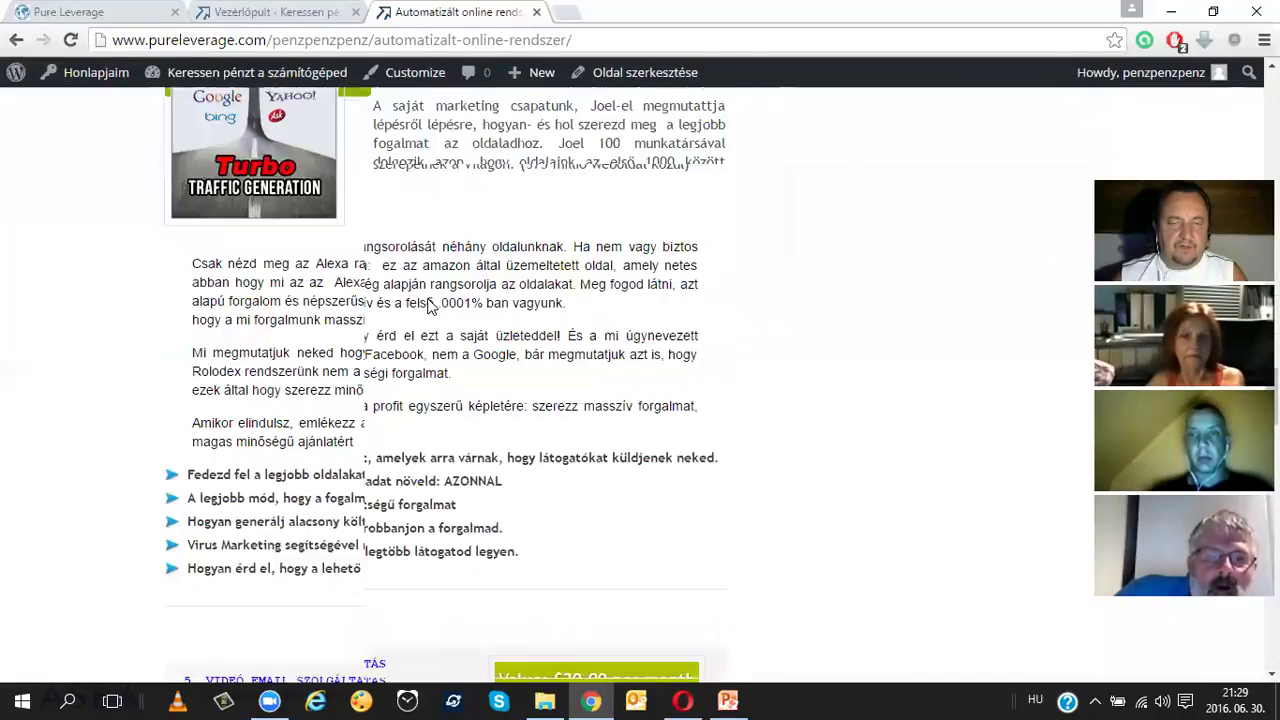
scroll(428, 299, down, 10)
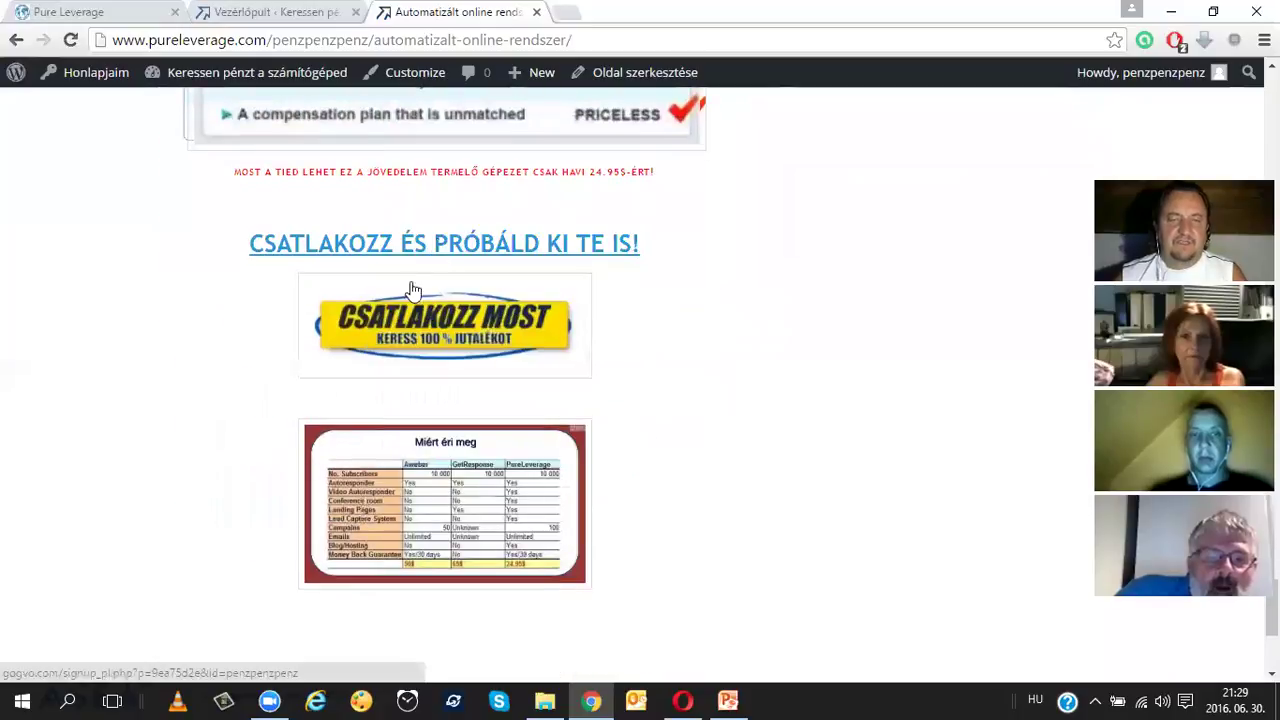
- Open the sign-up page behind the CSATLAKOZZ join link, view it, close it and return to the start of the example page
click(465, 250)
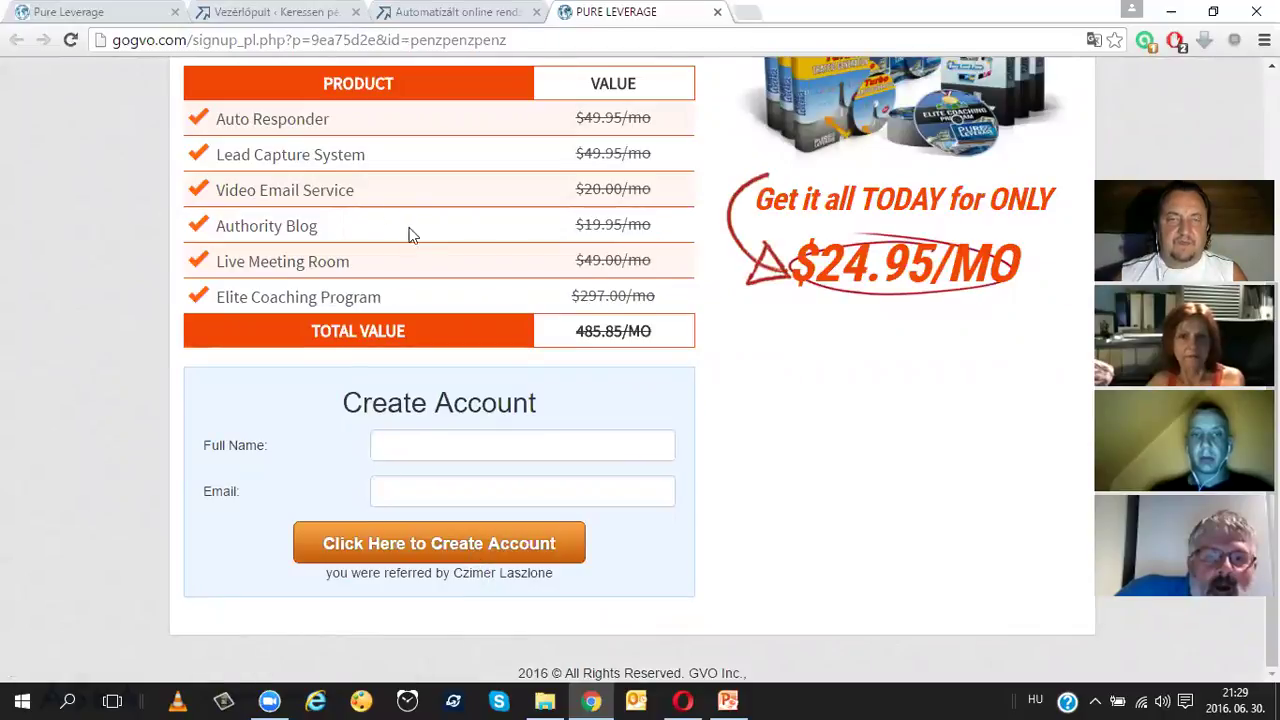
click(717, 13)
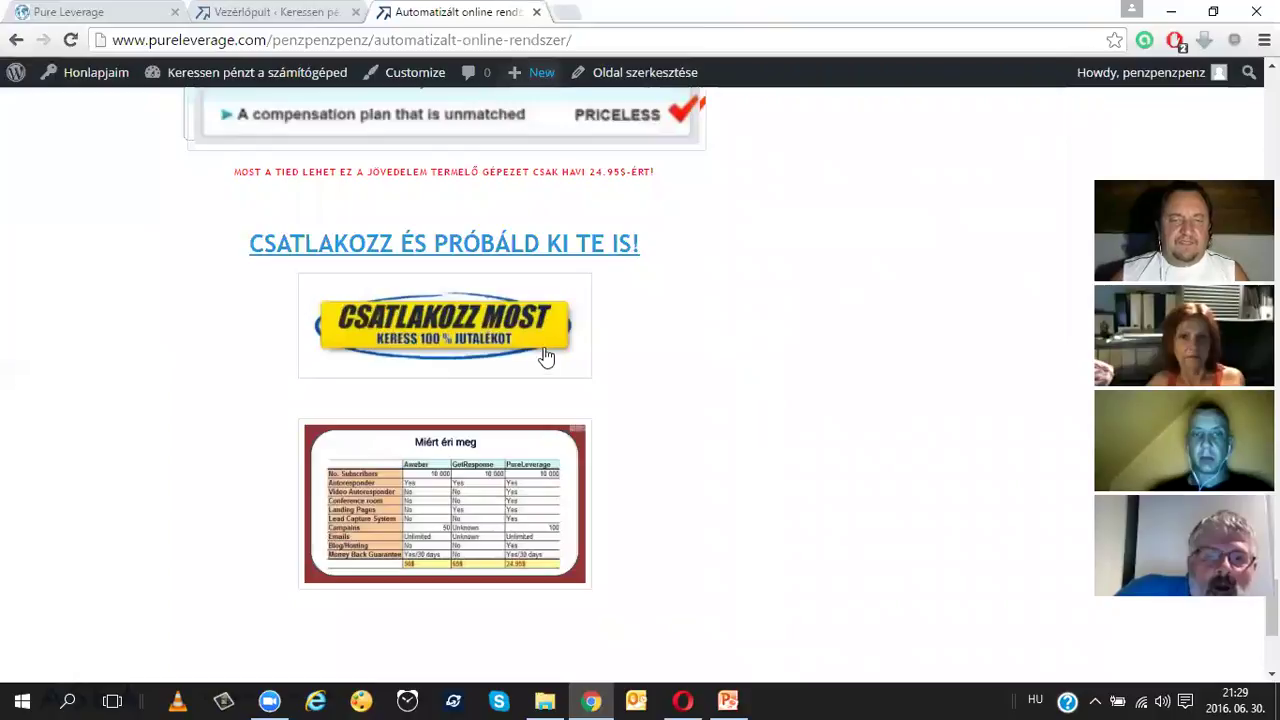
scroll(546, 358, up, 2)
scroll(548, 352, up, 10)
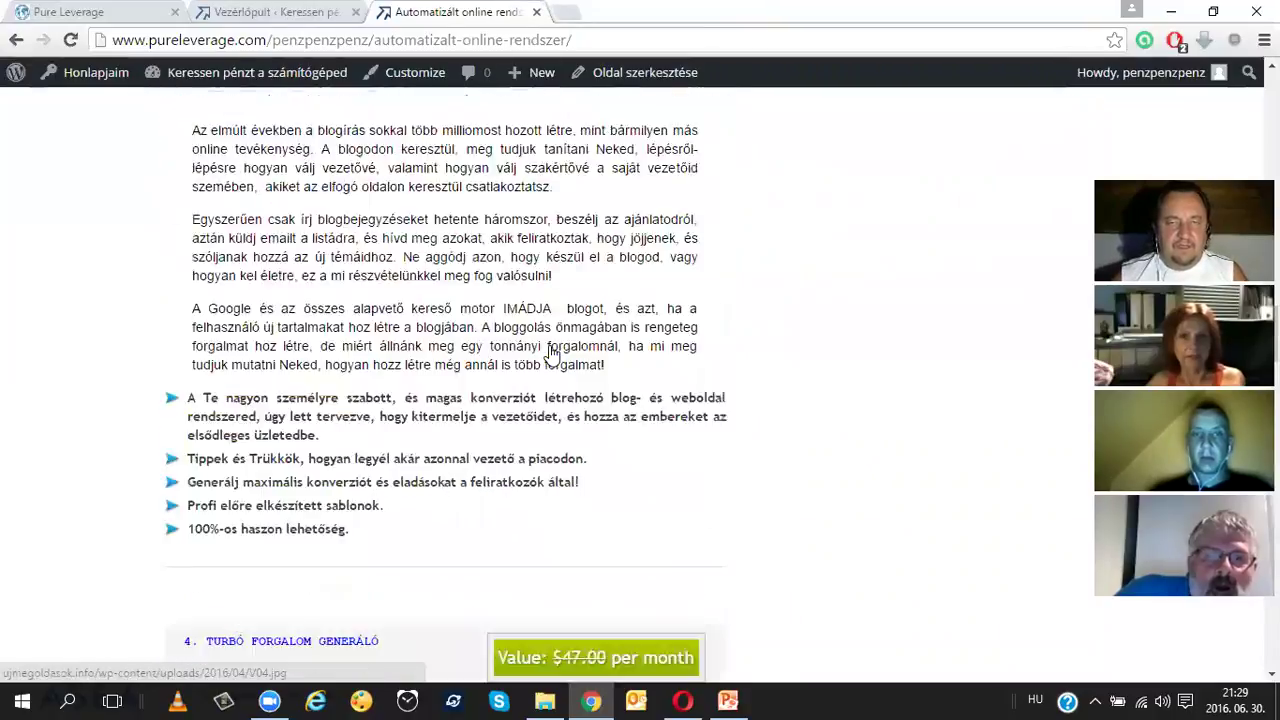
scroll(550, 346, up, 10)
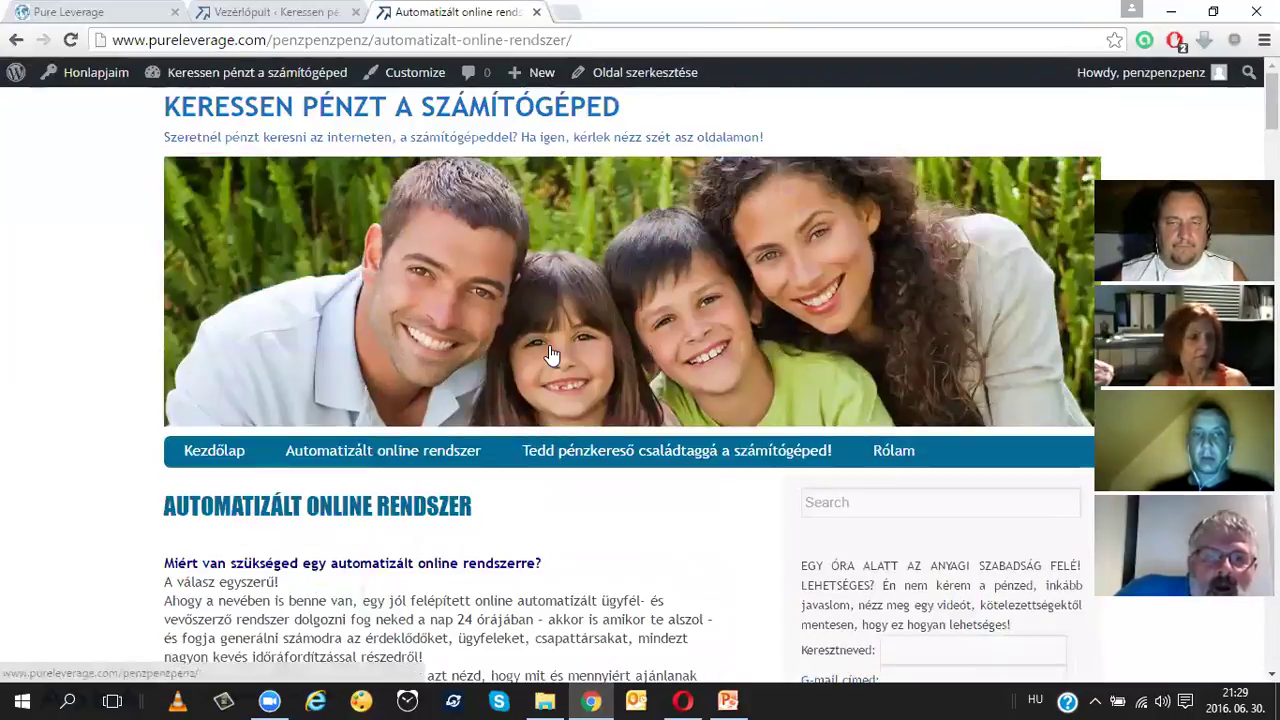
- Open the example blog's Tedd pénzkereső családtaggá a számítógéped! page and look over its heading and video
mouse_move(703, 462)
scroll(690, 371, down, 1)
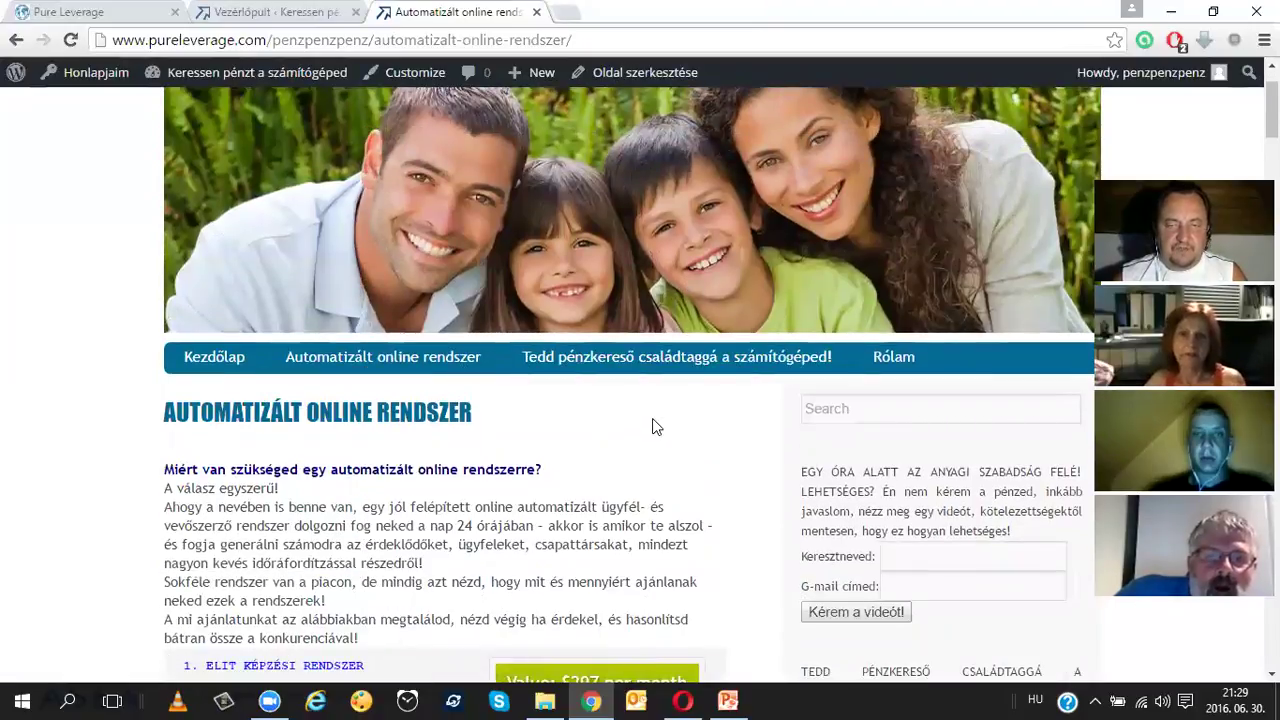
mouse_move(675, 379)
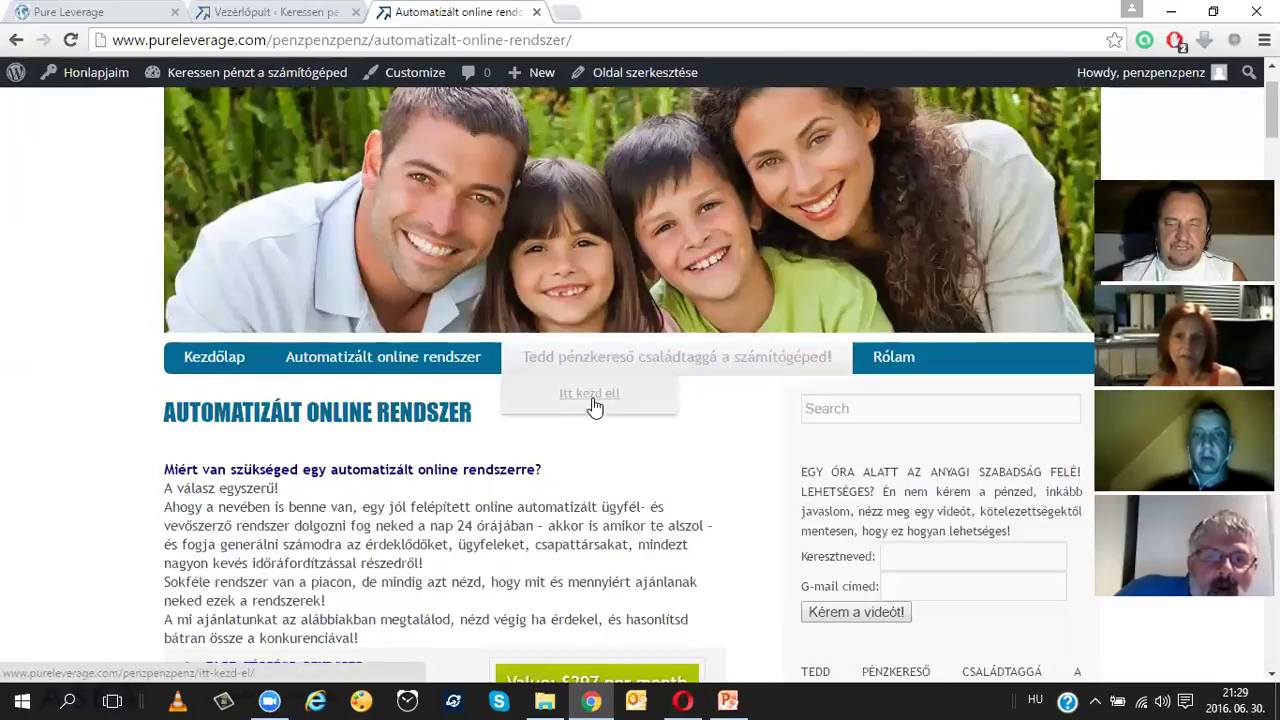
click(629, 368)
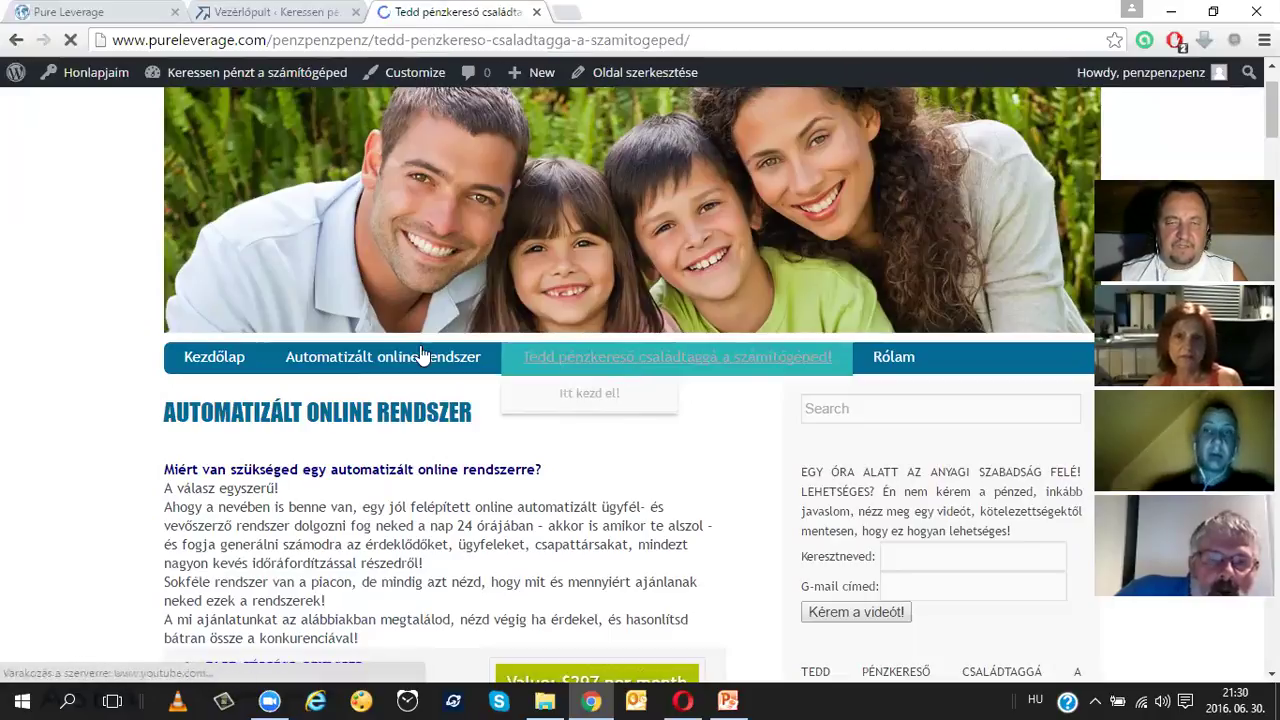
scroll(440, 365, down, 3)
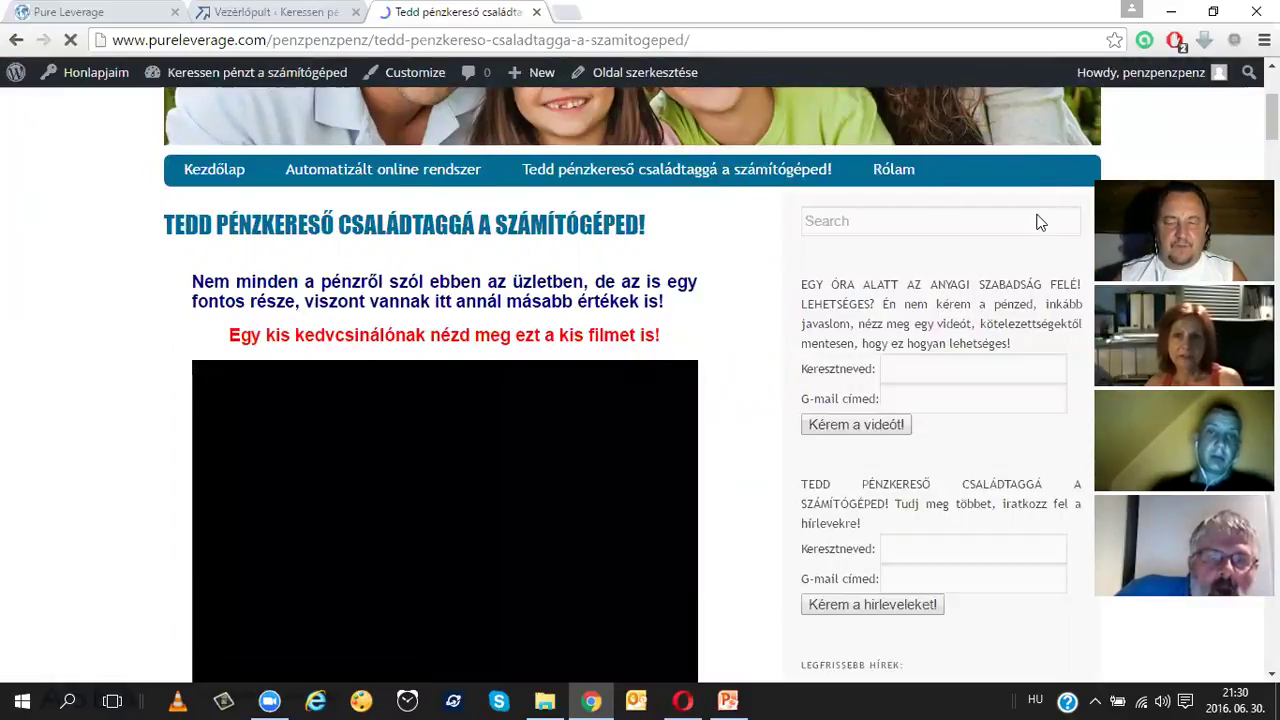
scroll(1037, 220, up, 1)
scroll(915, 300, up, 1)
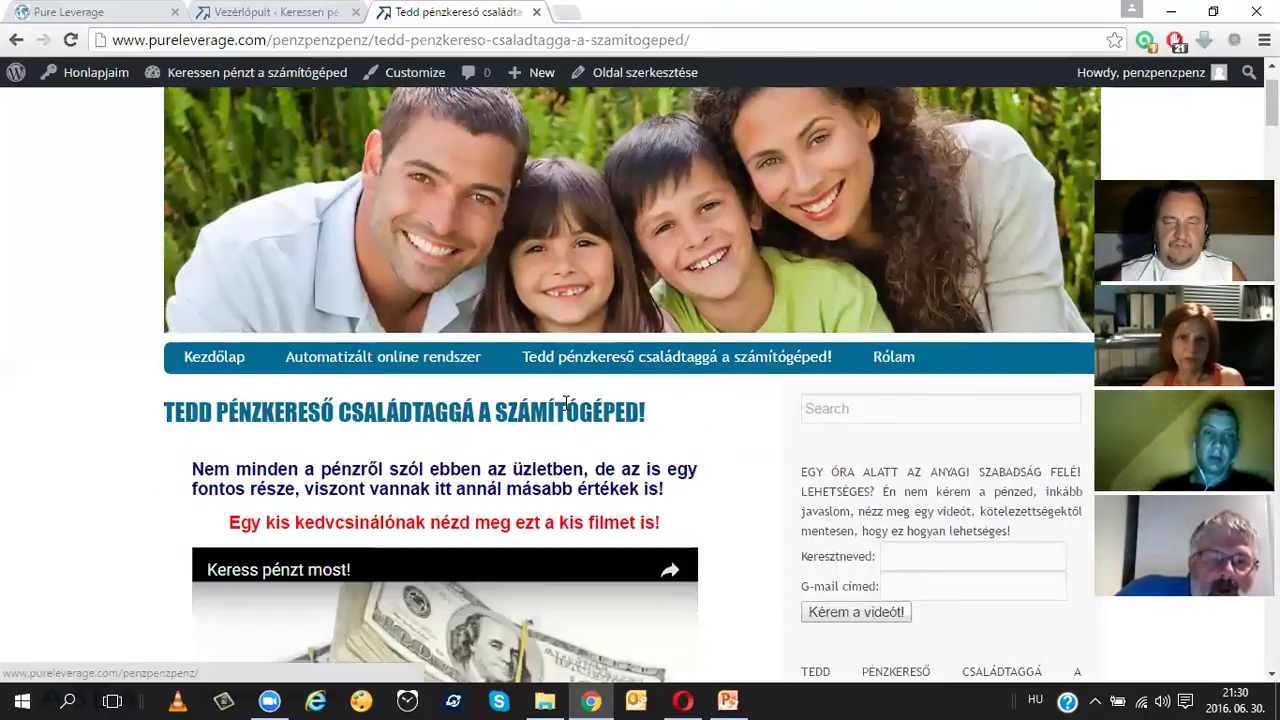
- Open the example blog's Rólam page and view its content area and sidebar
click(894, 452)
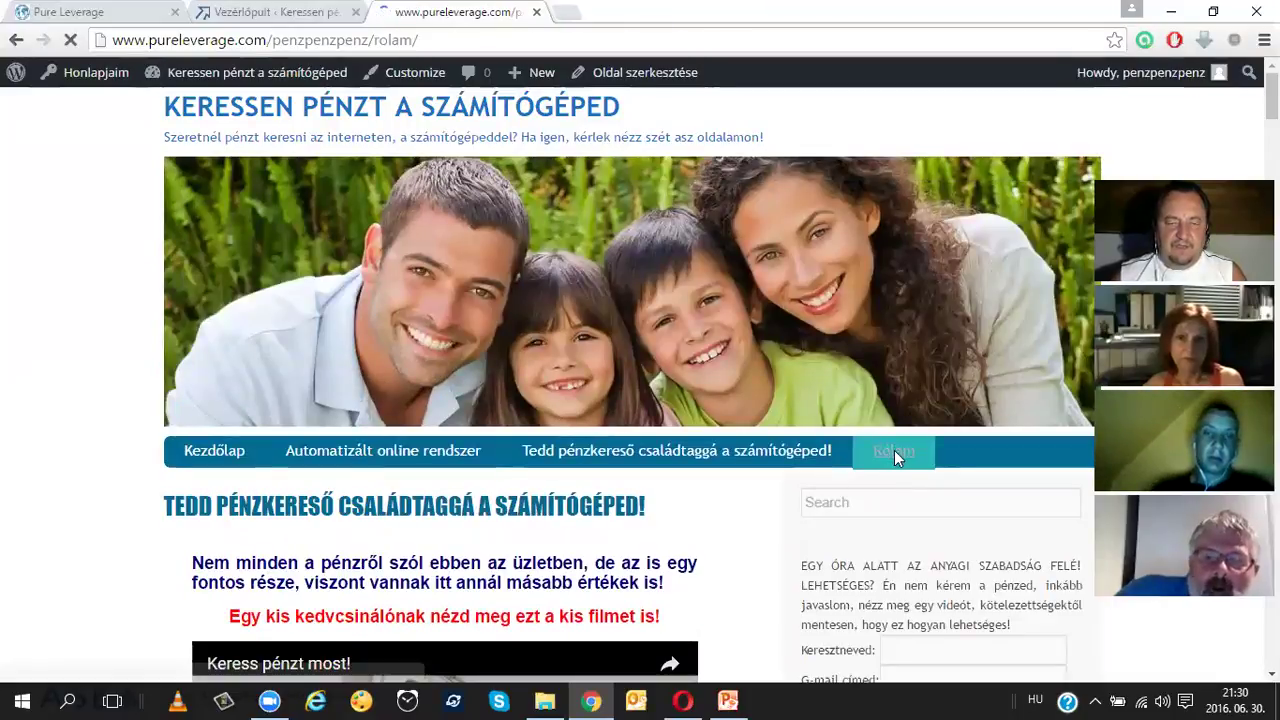
scroll(894, 455, down, 3)
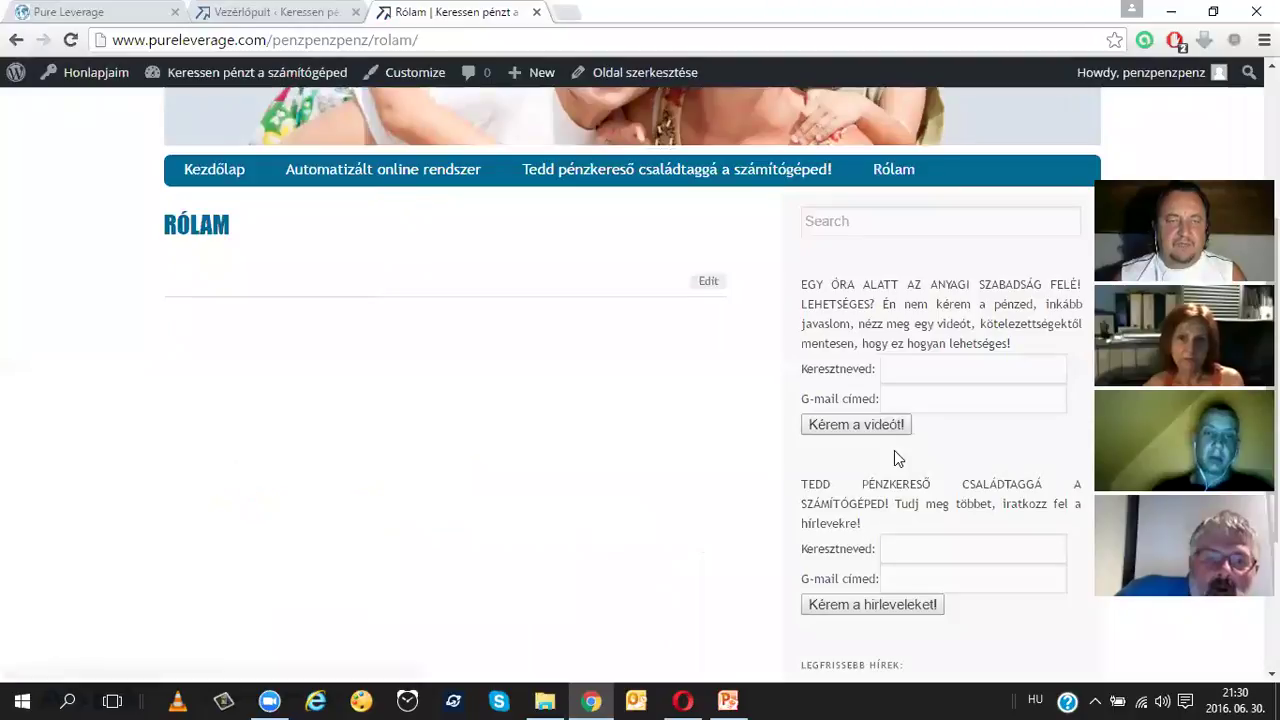
scroll(894, 458, up, 3)
mouse_move(590, 462)
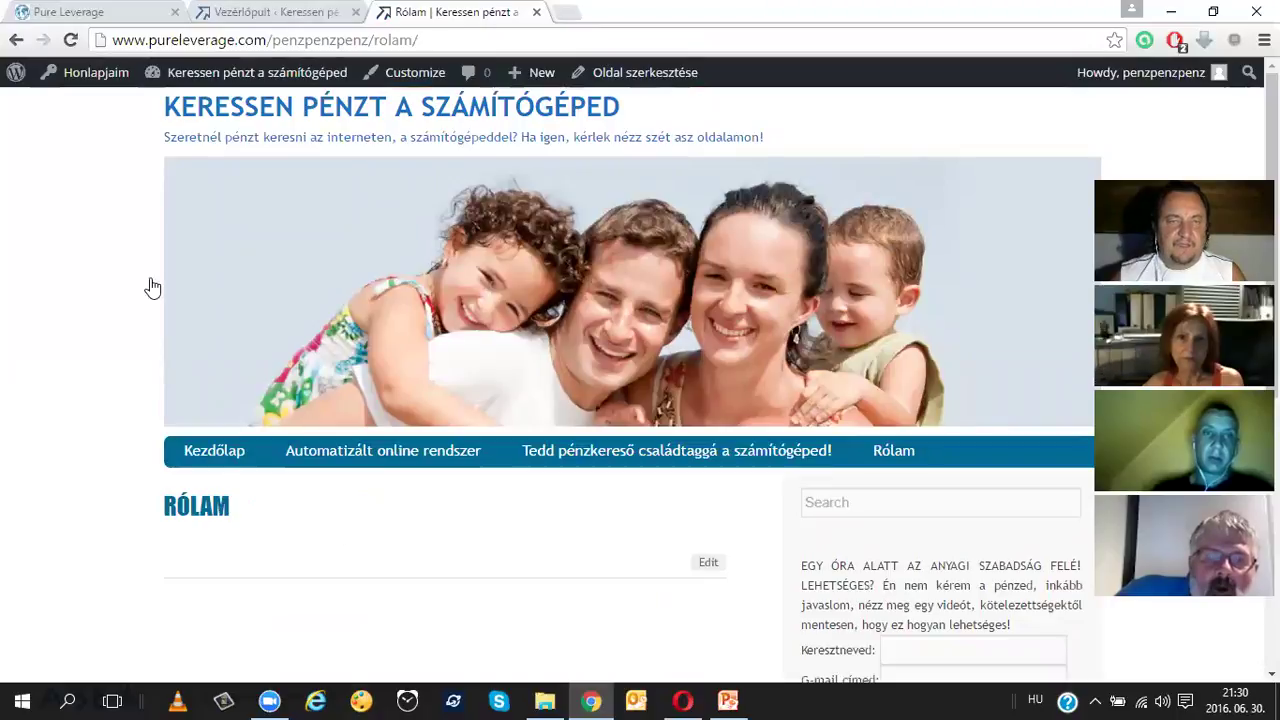
- Go to the example blog's dashboard, list all its pages and open Automatizált online rendszer for editing
click(271, 12)
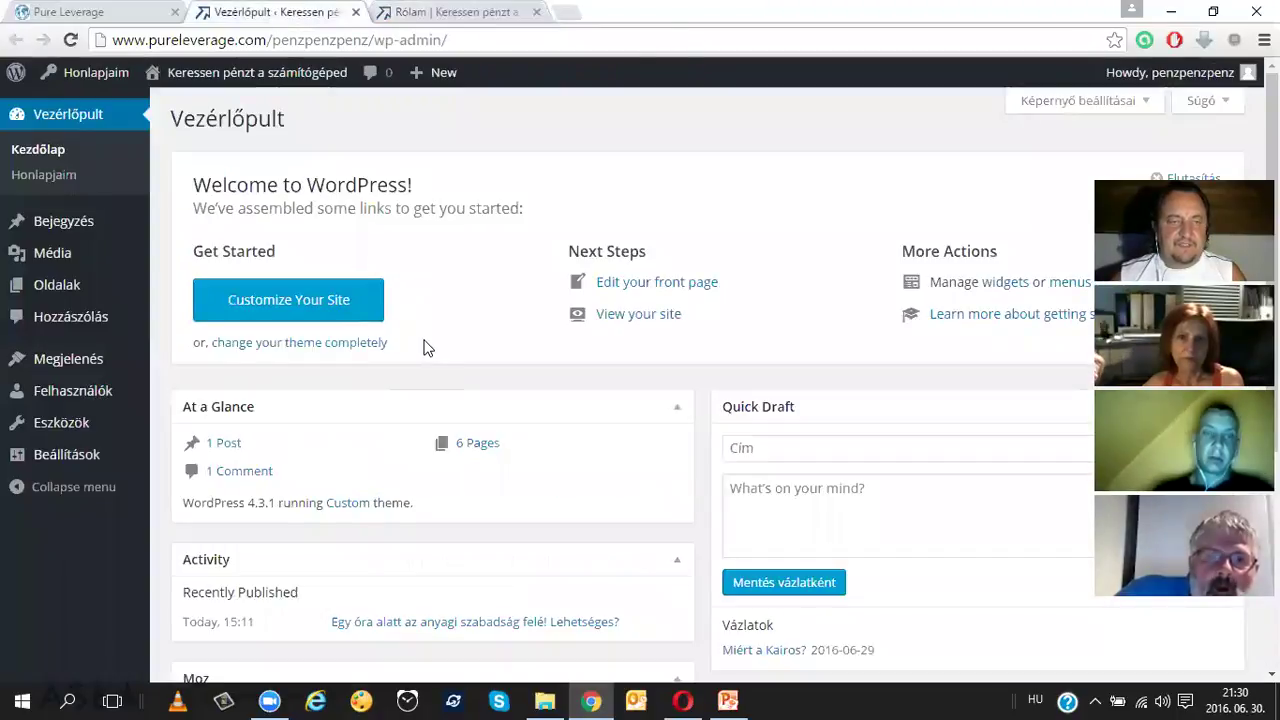
mouse_move(50, 295)
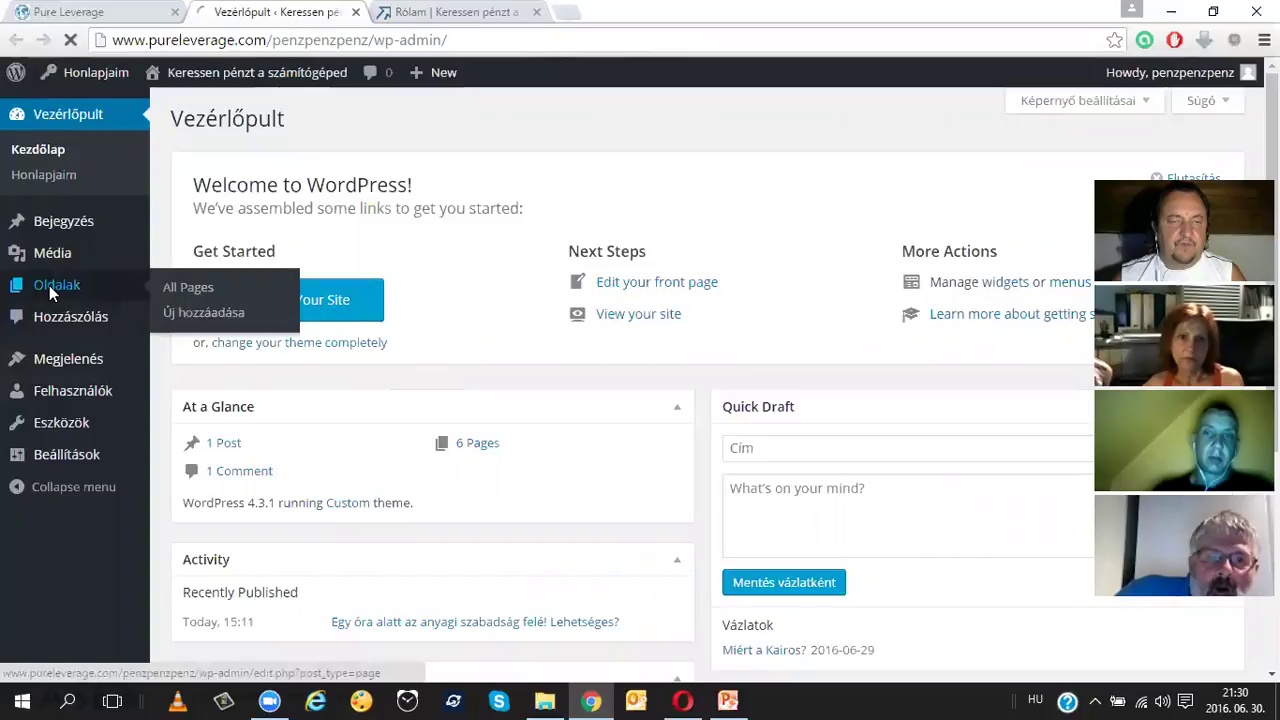
click(49, 285)
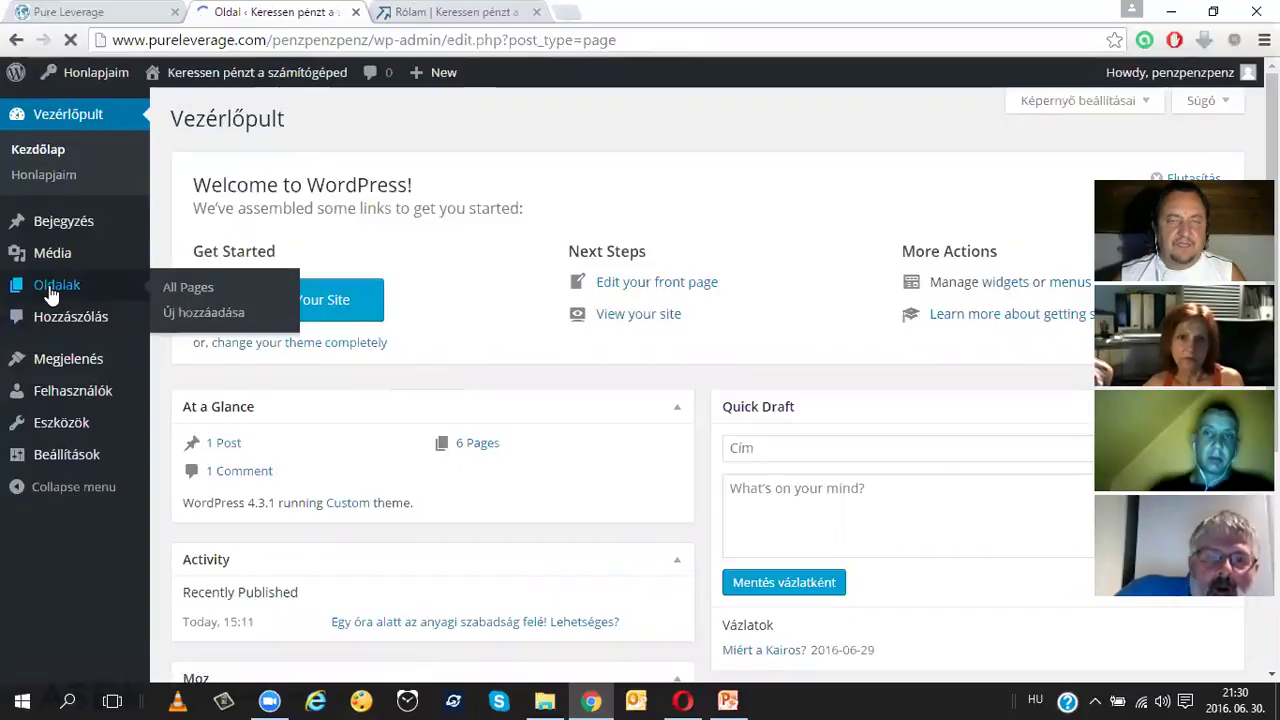
scroll(354, 371, down, 3)
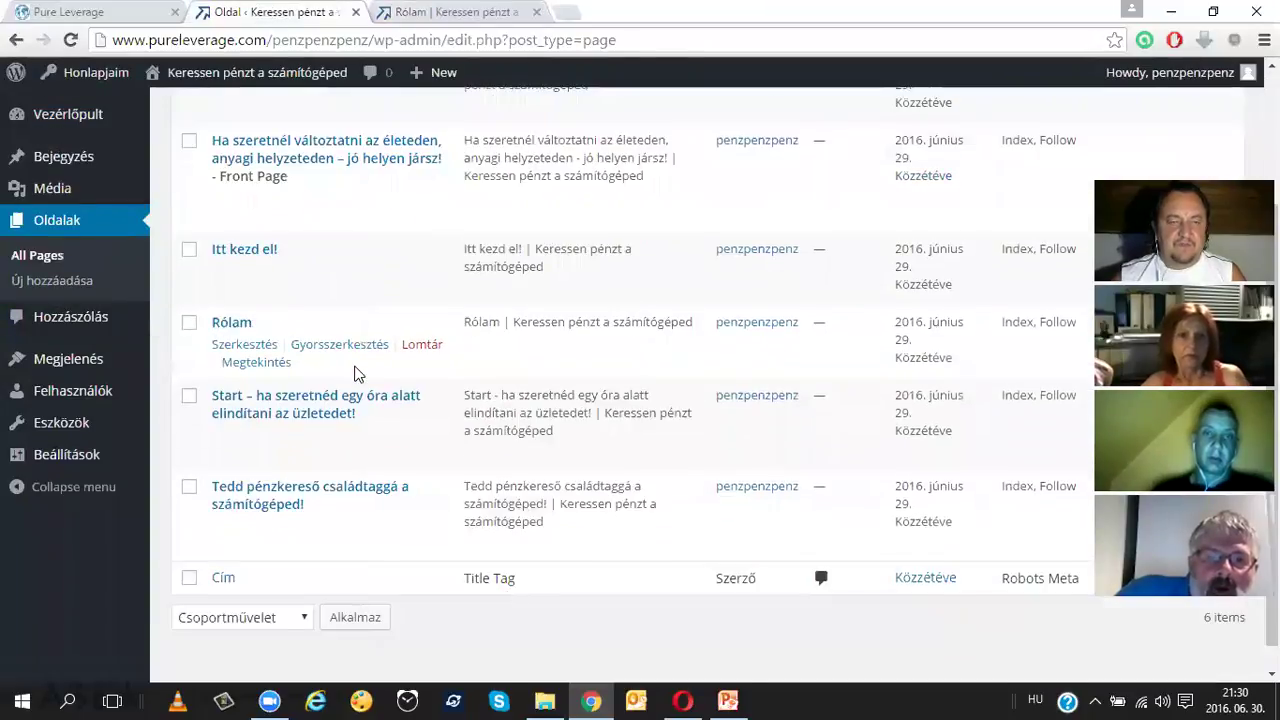
scroll(354, 373, up, 3)
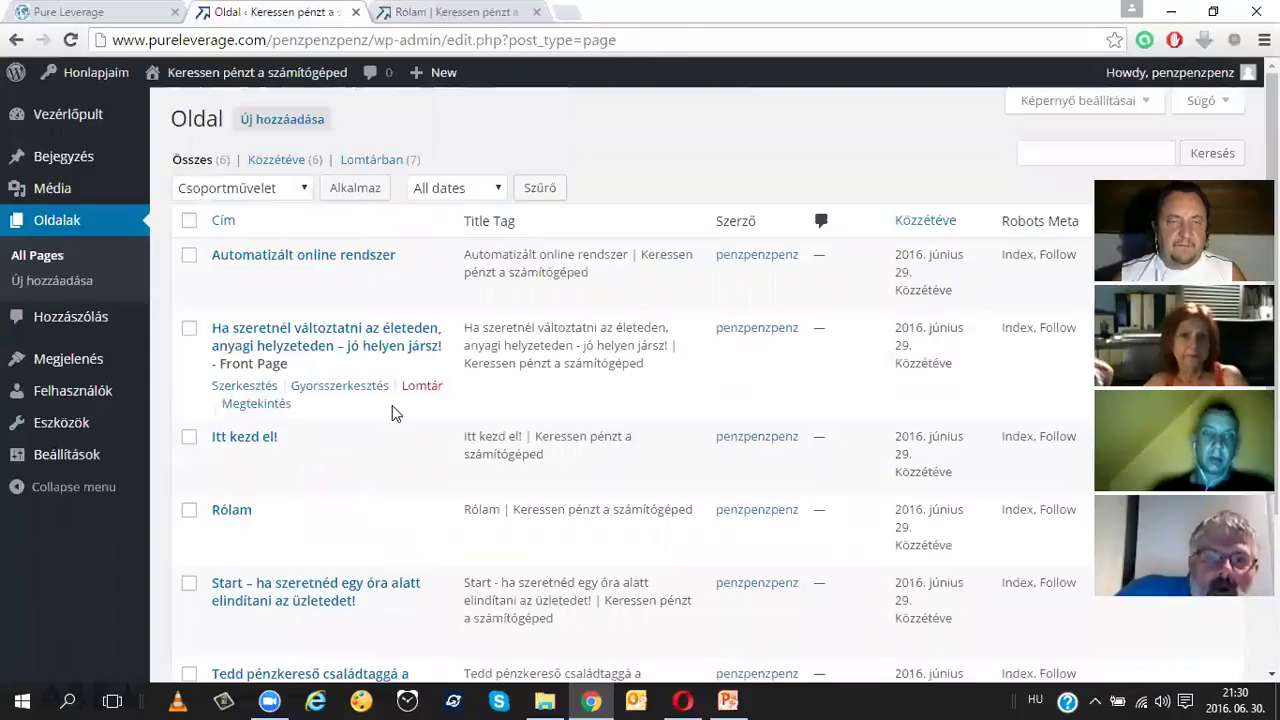
click(295, 256)
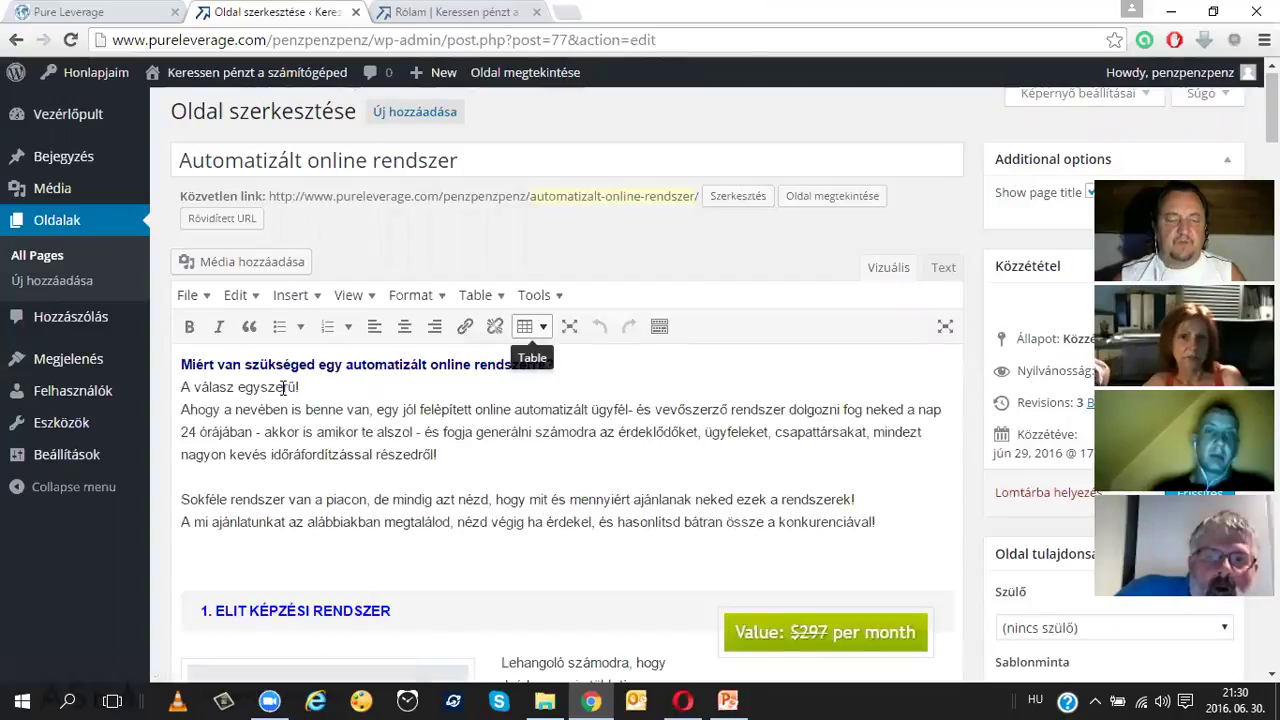
- Review the Automatizált online rendszer page's text and images in the visual editor
scroll(284, 388, down, 10)
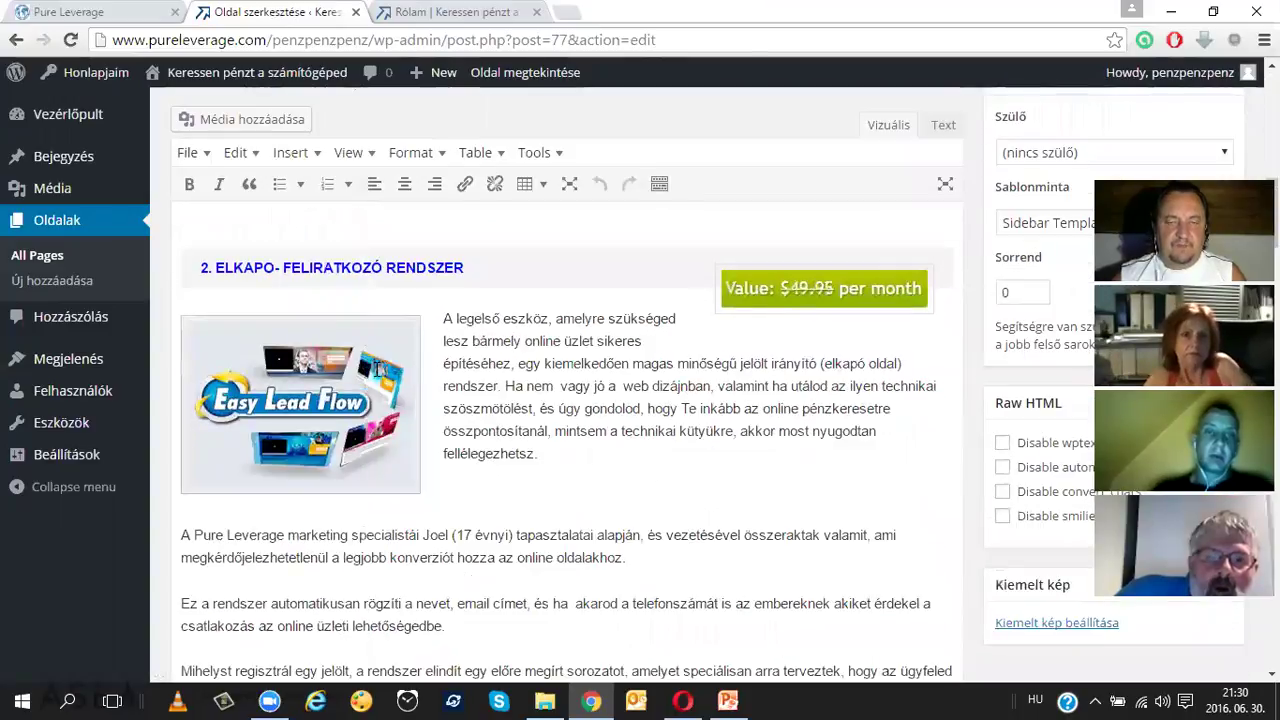
scroll(376, 367, up, 10)
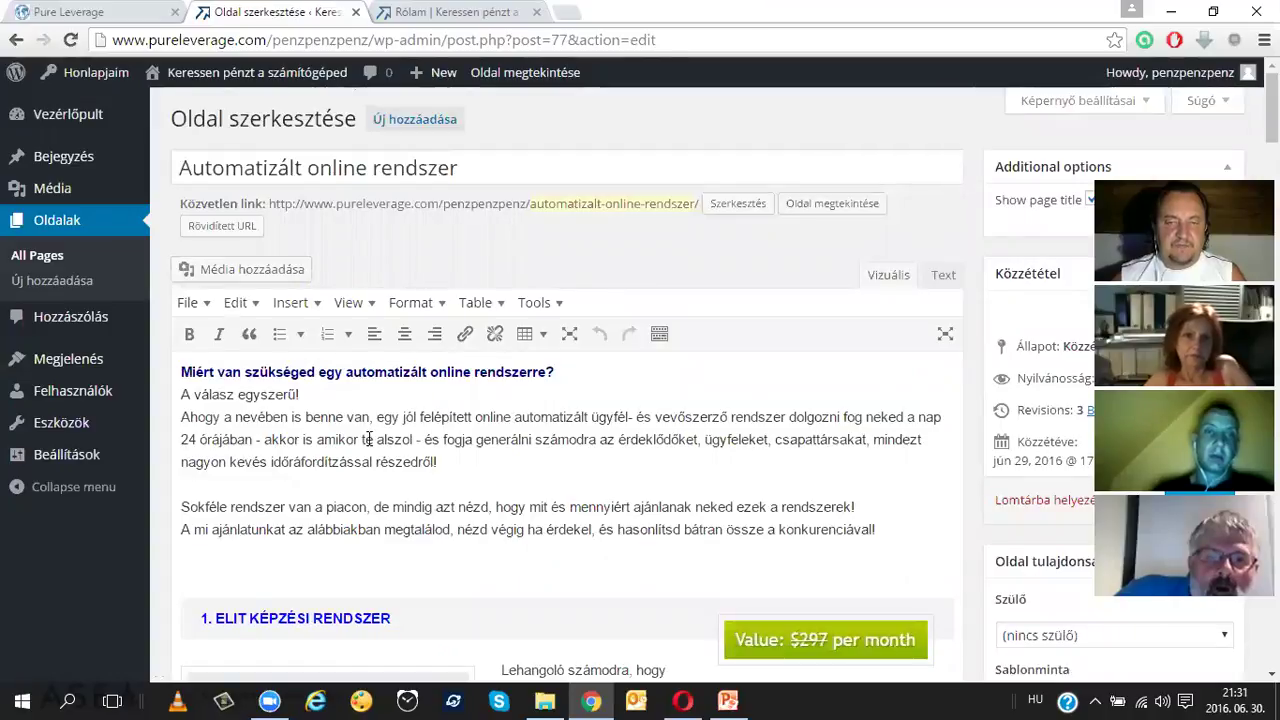
click(340, 432)
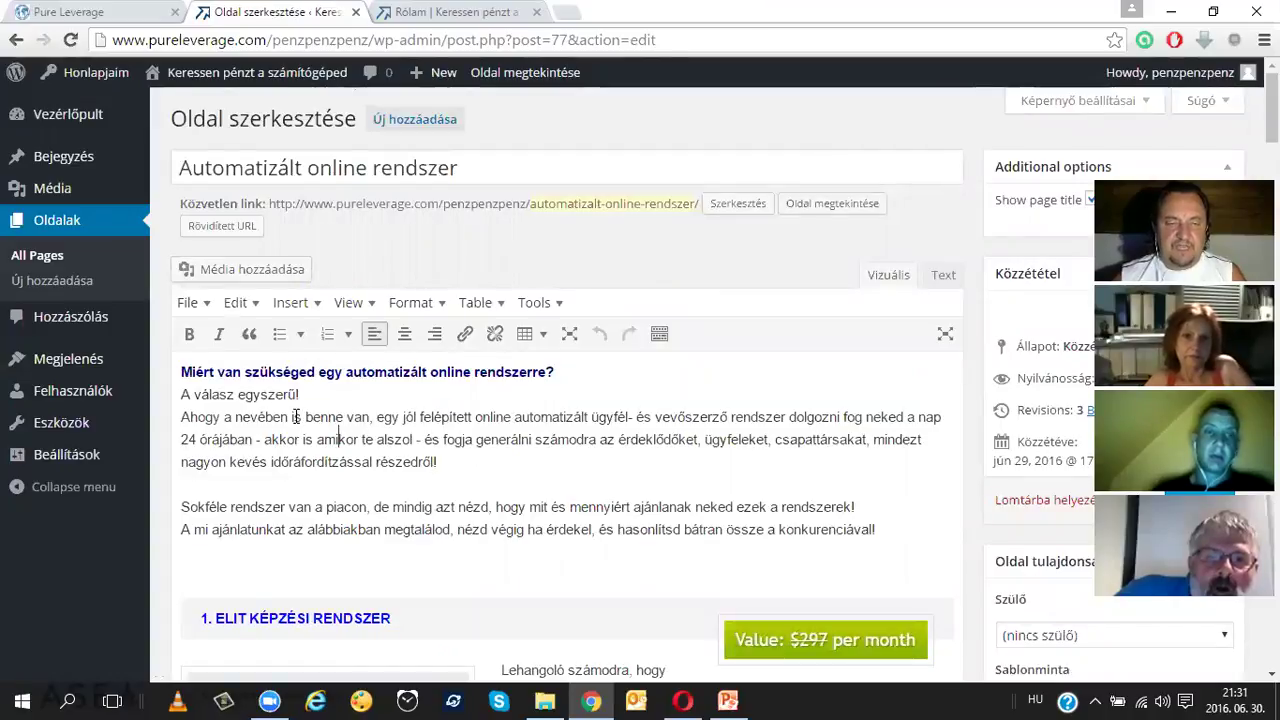
drag(294, 417, 388, 441)
click(774, 371)
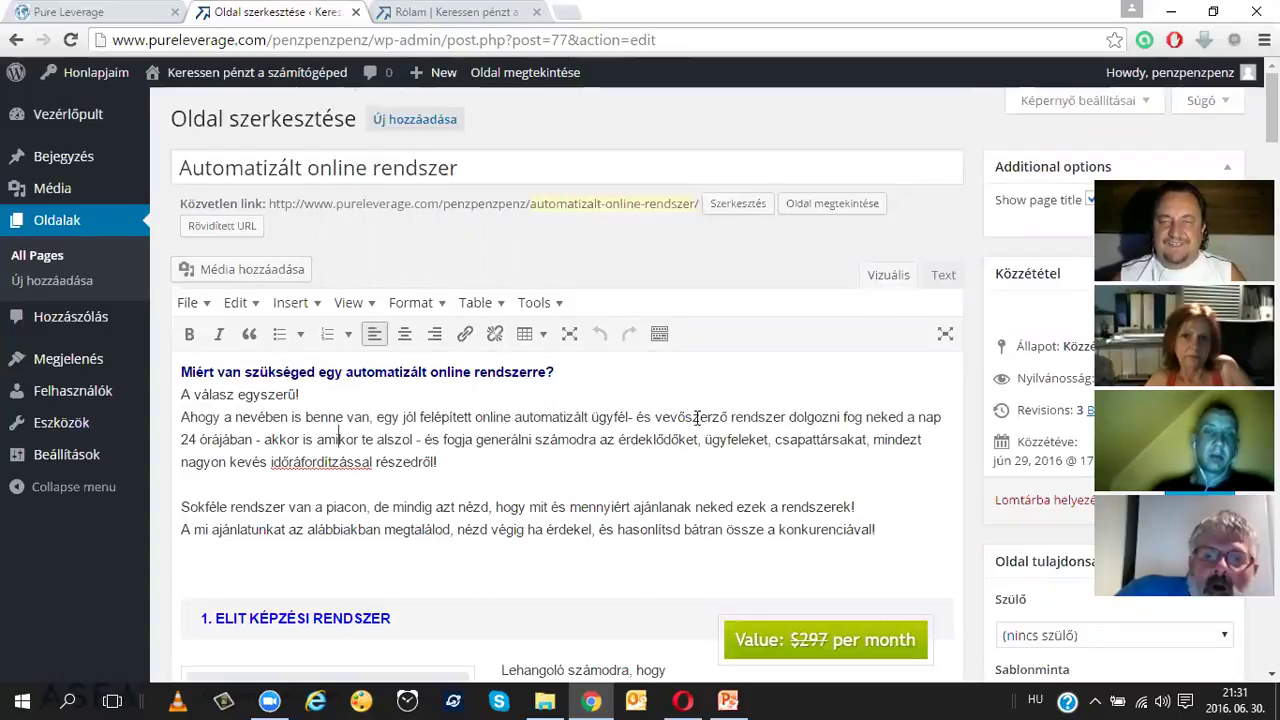
- Show the page's HTML code in the text editor and copy all of it
click(943, 277)
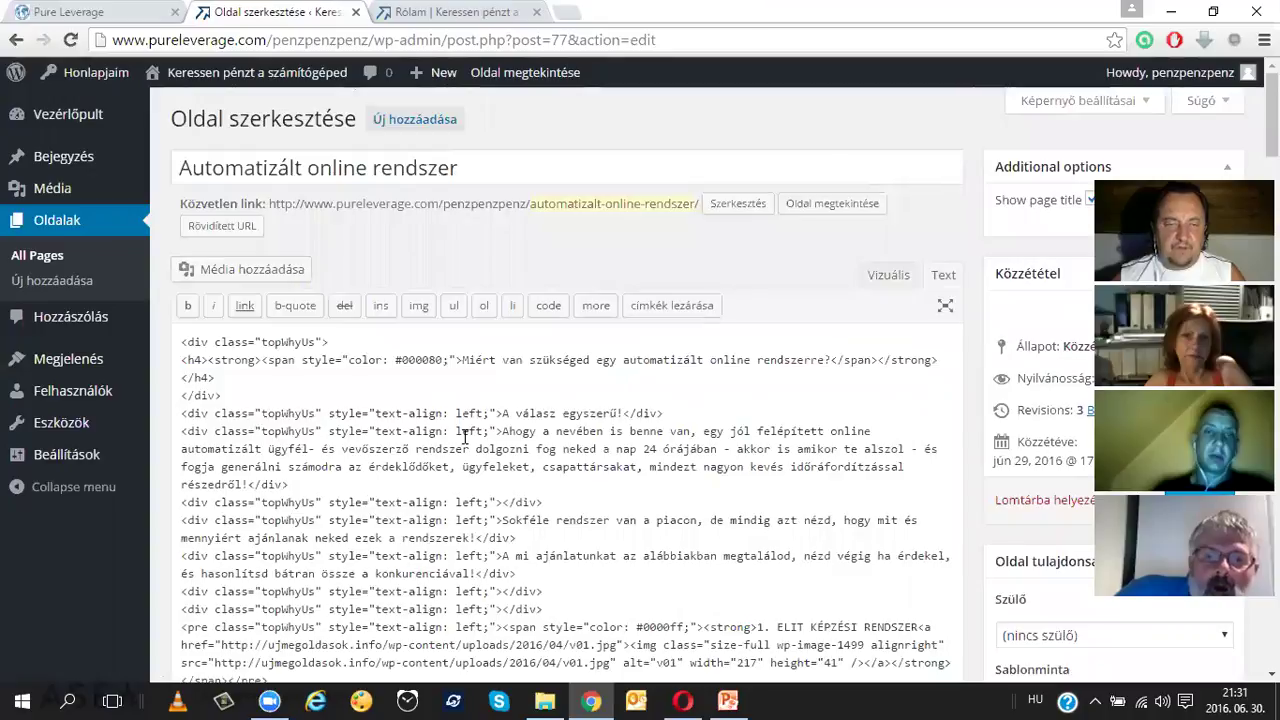
scroll(468, 443, down, 10)
scroll(465, 437, up, 10)
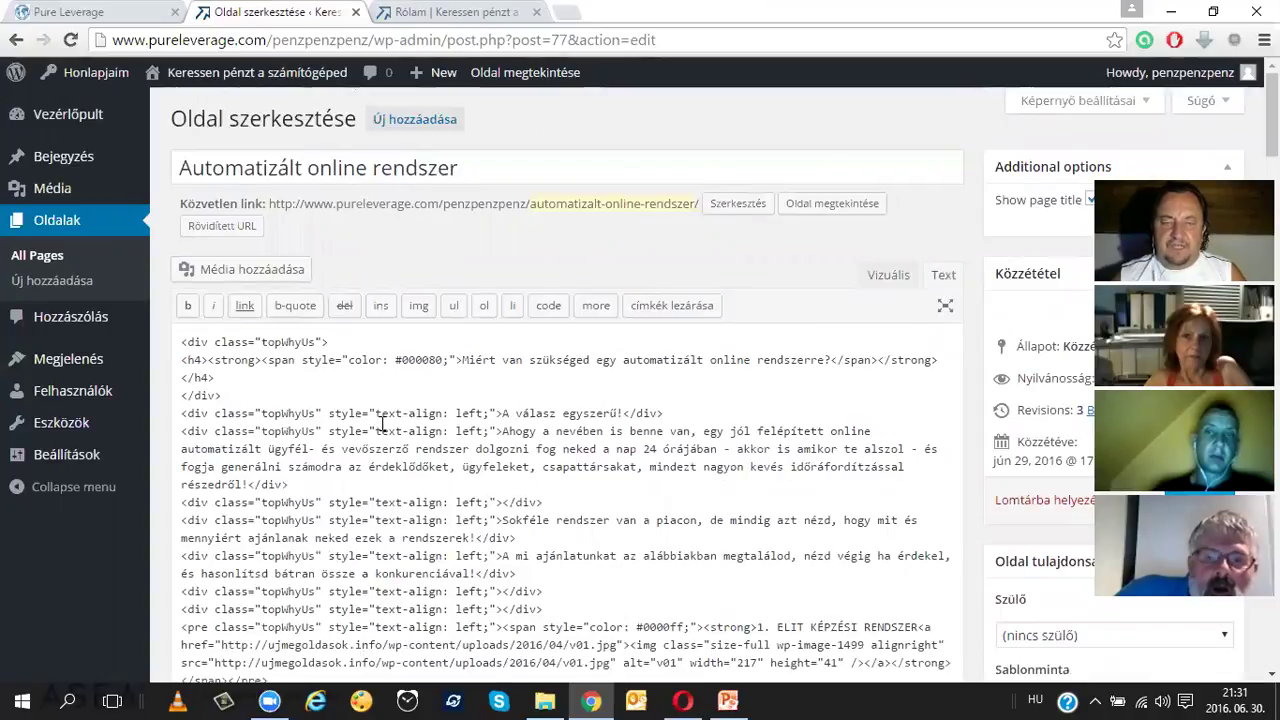
scroll(381, 423, down, 5)
scroll(386, 431, up, 5)
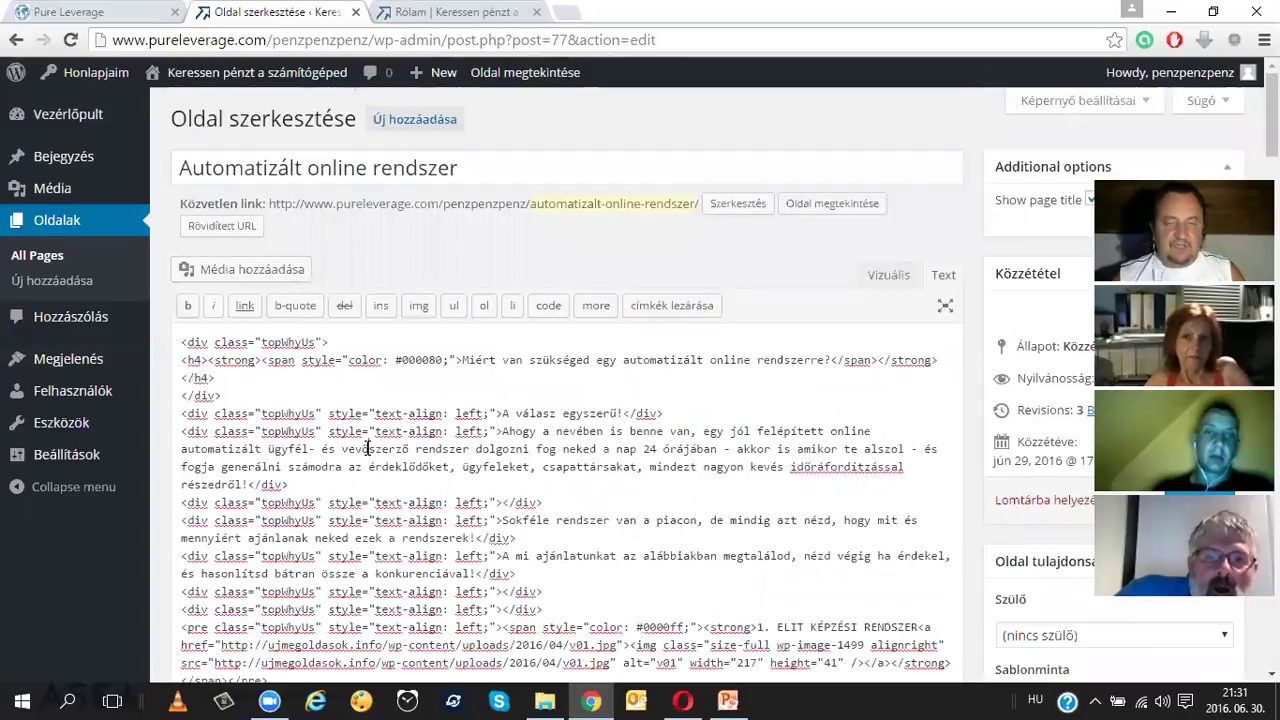
key(ctrl+a)
scroll(367, 448, down, 10)
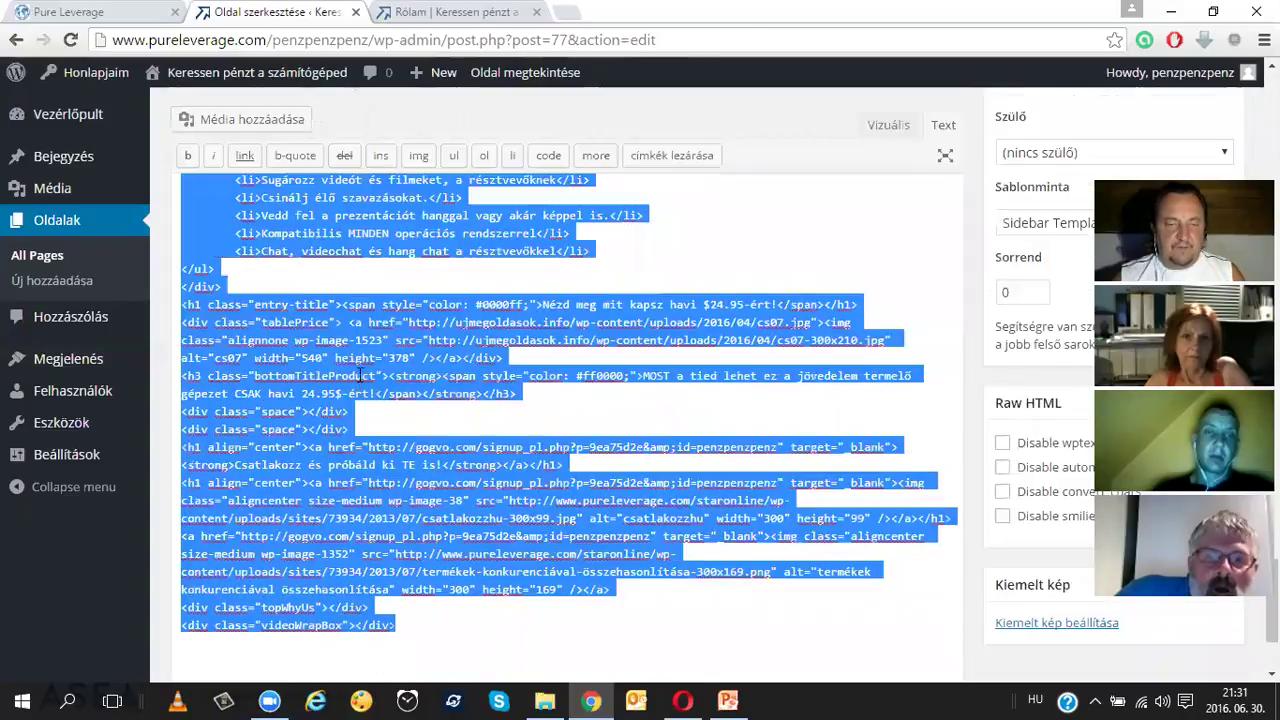
scroll(480, 347, down, 3)
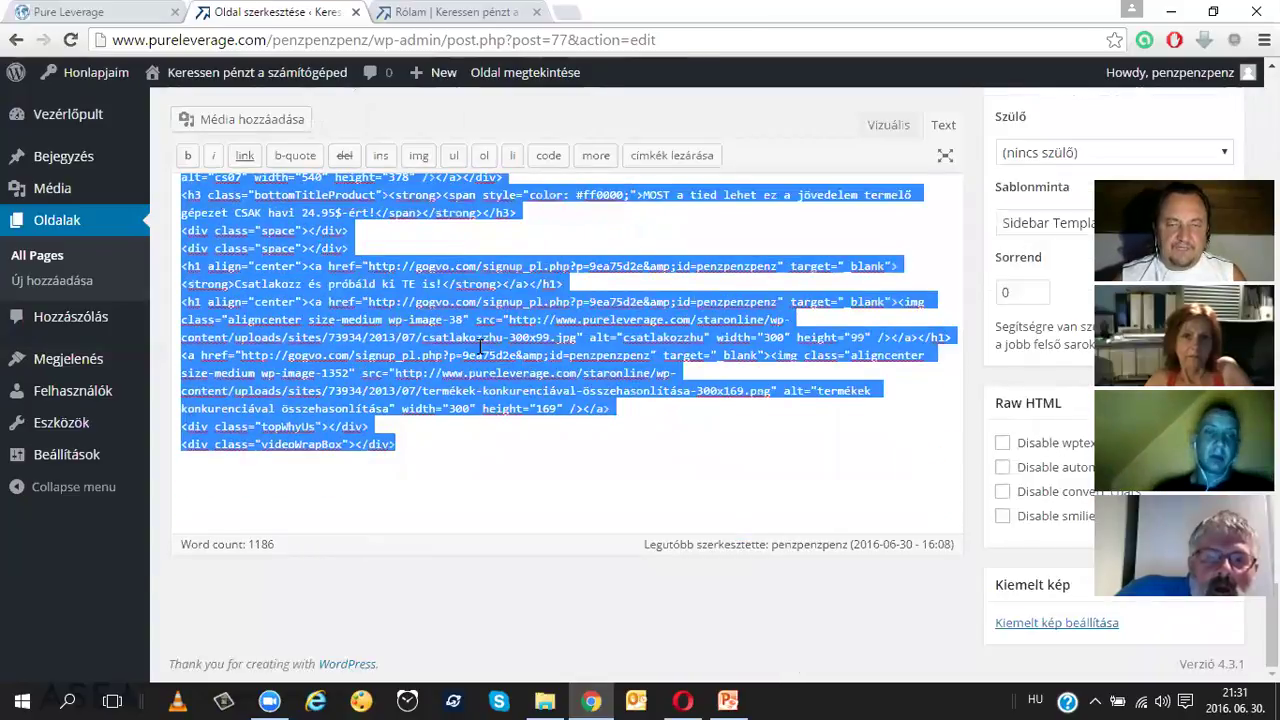
scroll(480, 347, up, 10)
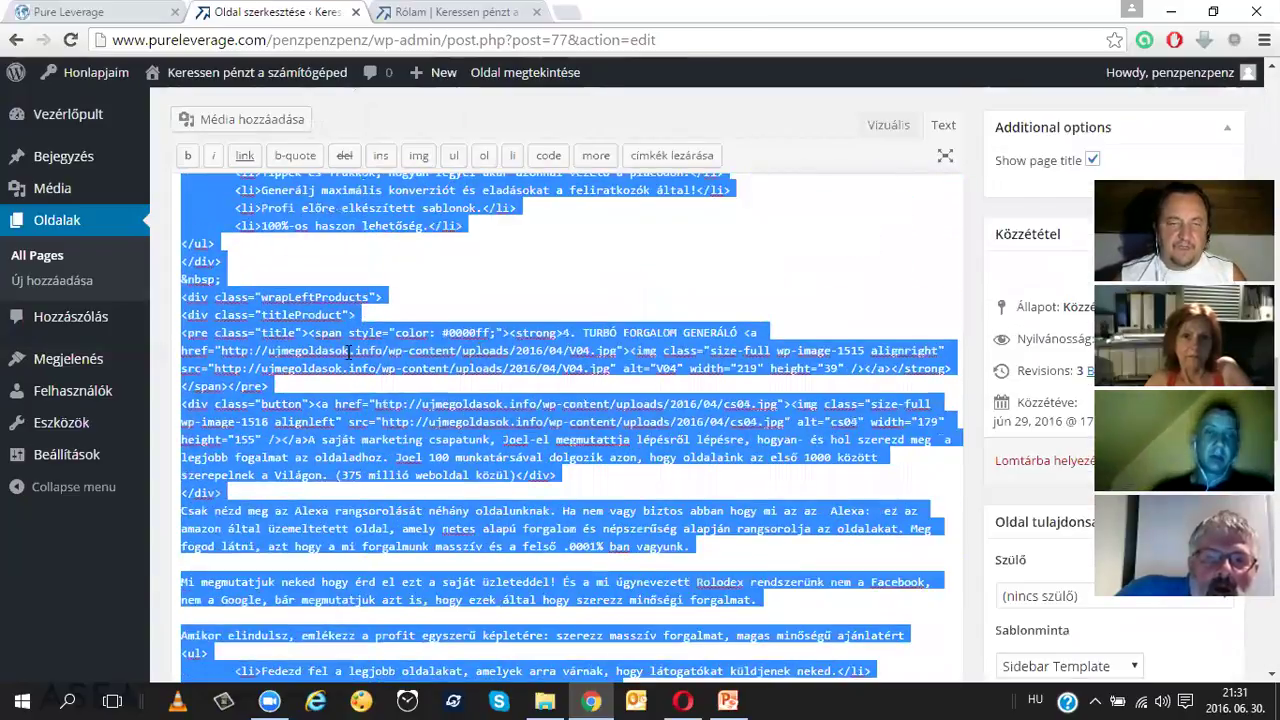
right_click(325, 345)
click(383, 372)
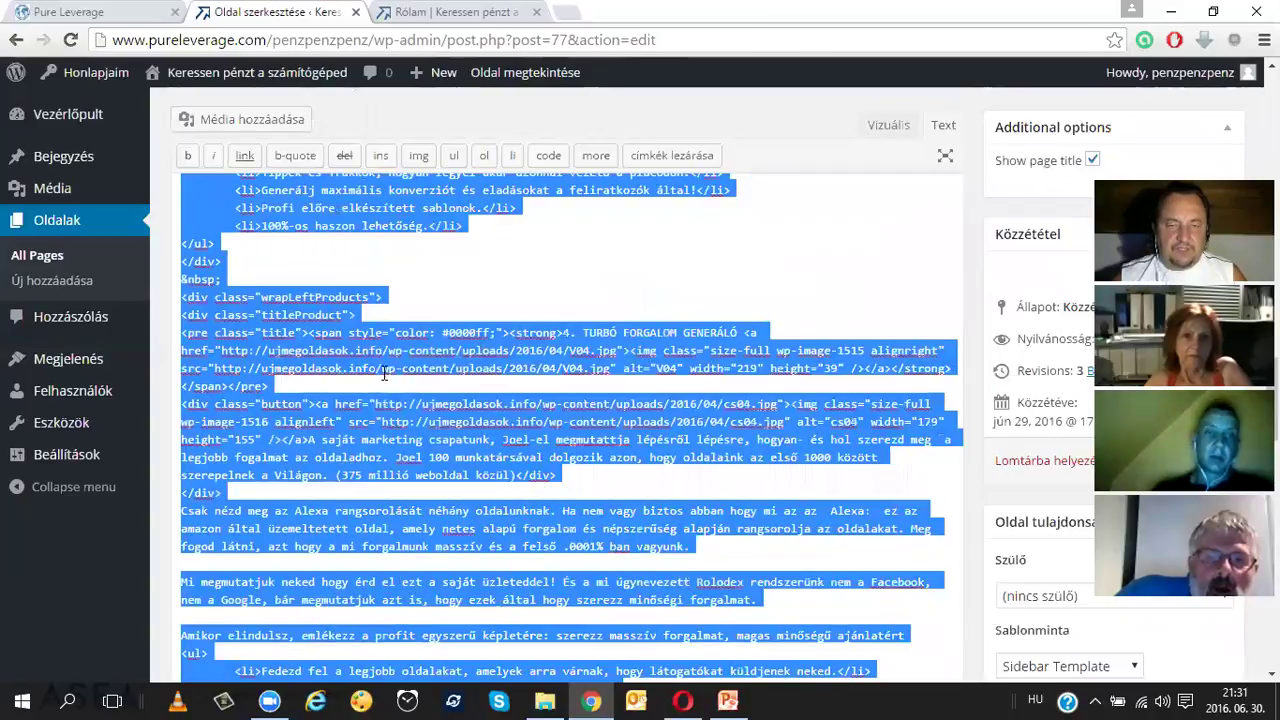
- Switch to Opera, add a new page to the Millió dolláros üzlet blog and set its editor to text mode
click(682, 700)
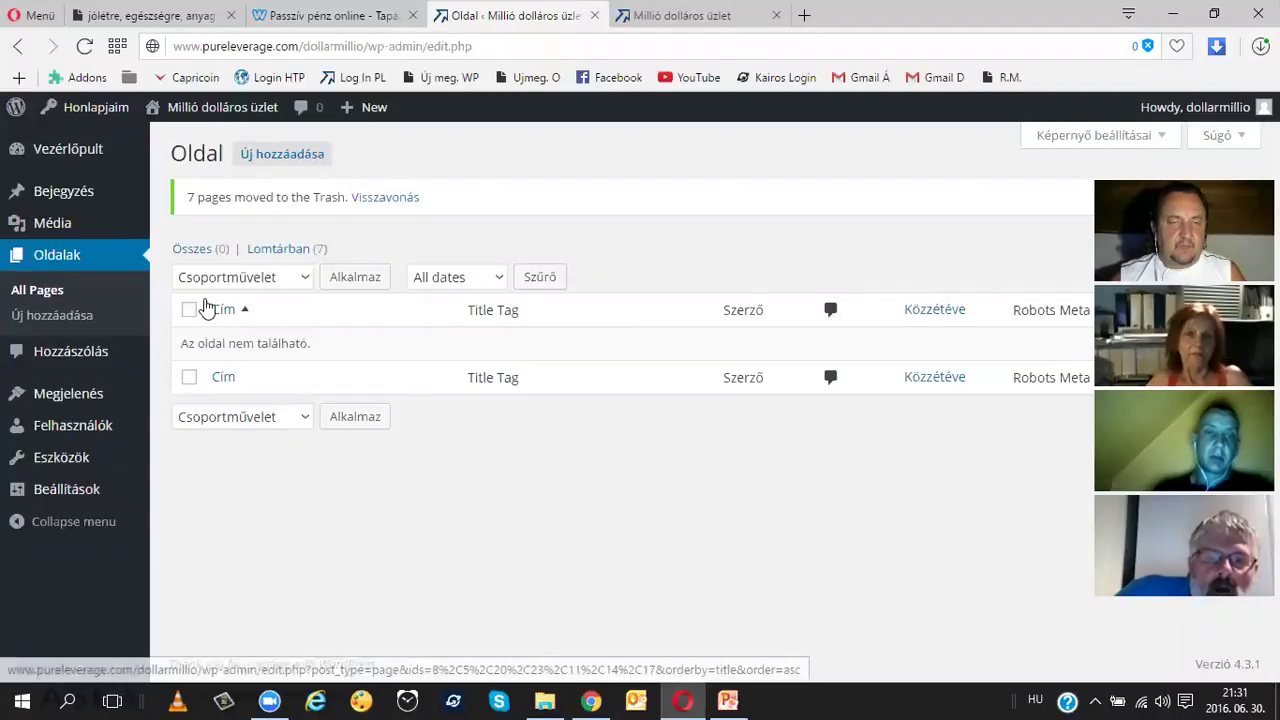
click(289, 159)
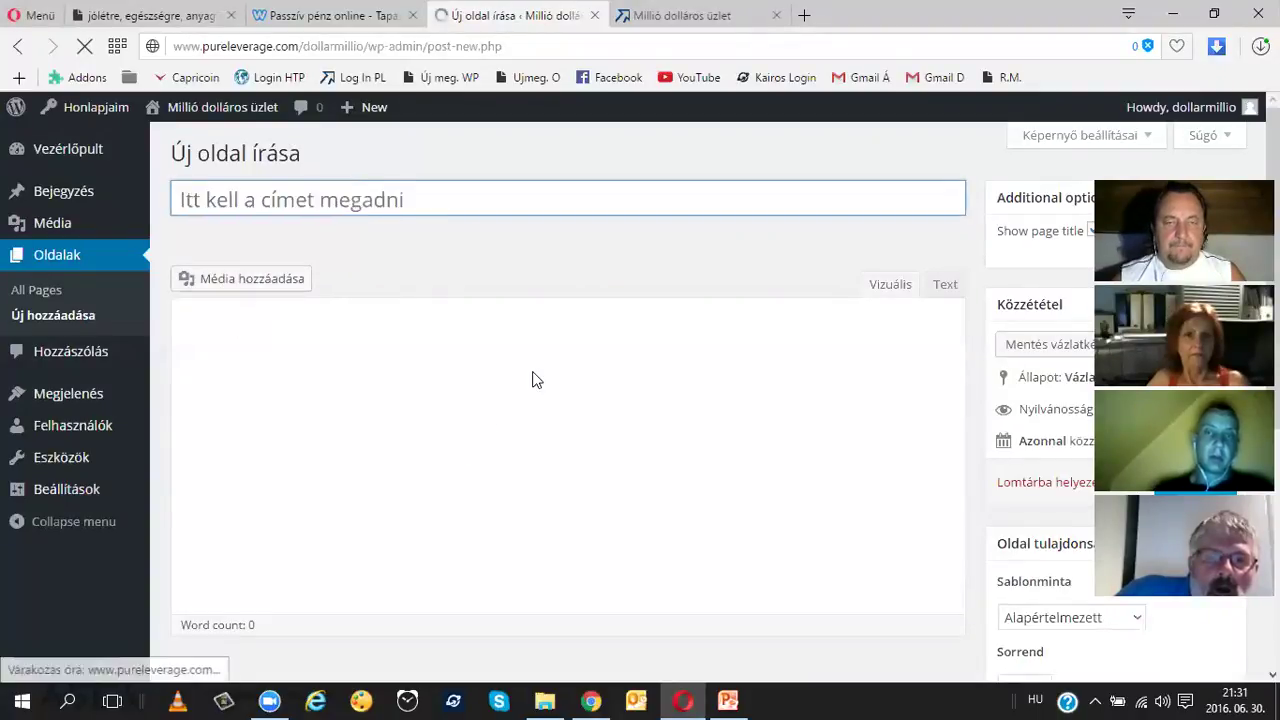
click(945, 285)
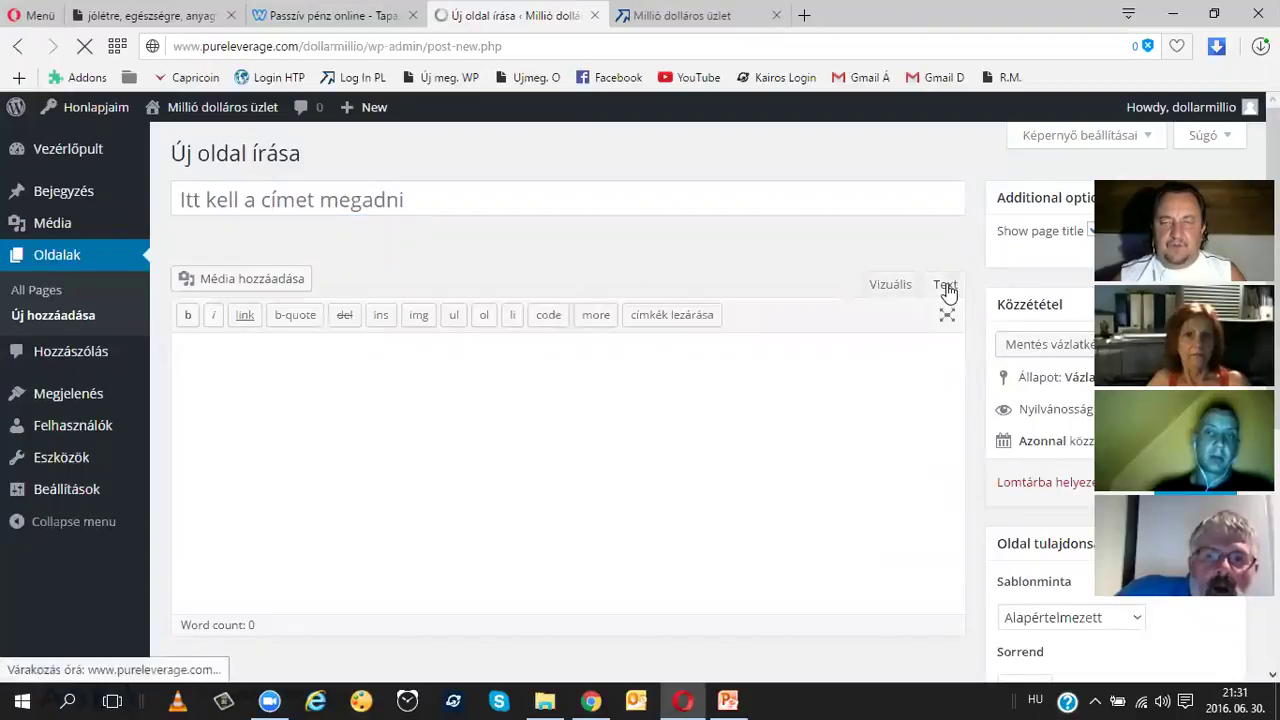
click(890, 285)
click(940, 286)
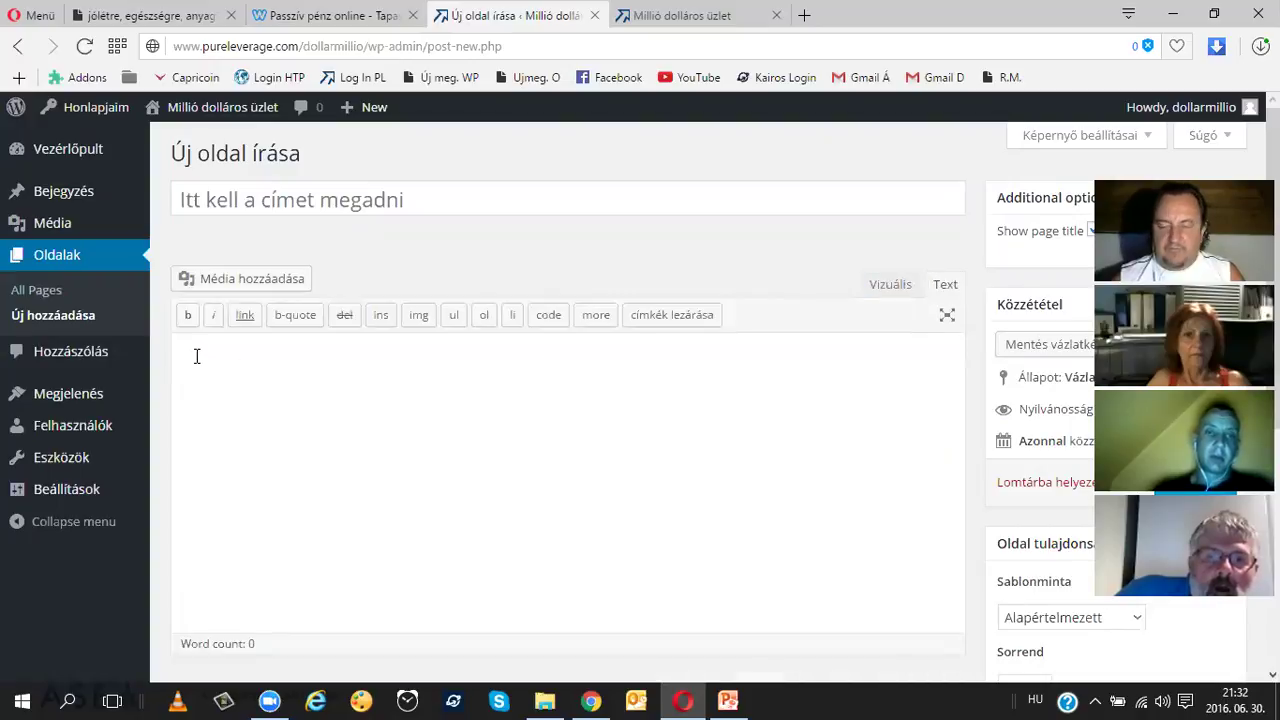
- Paste the copied HTML code into the new page's empty content area and look over it
right_click(197, 356)
click(260, 457)
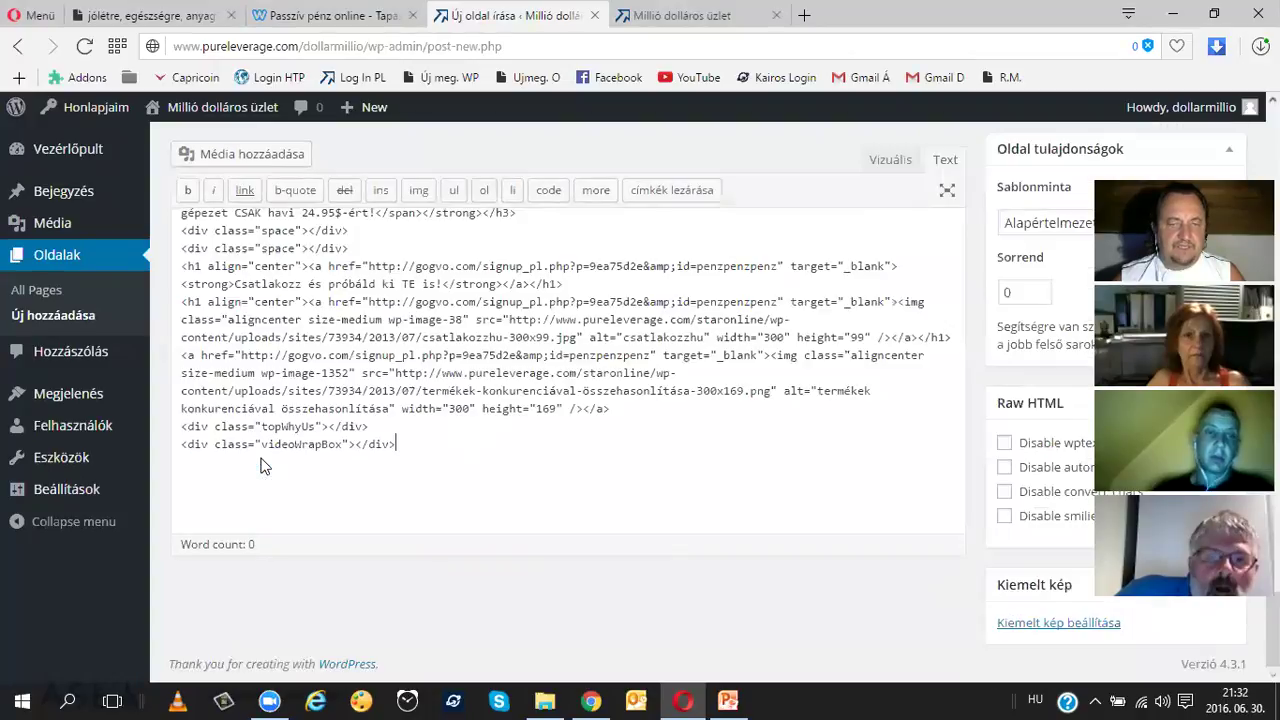
scroll(686, 372, up, 5)
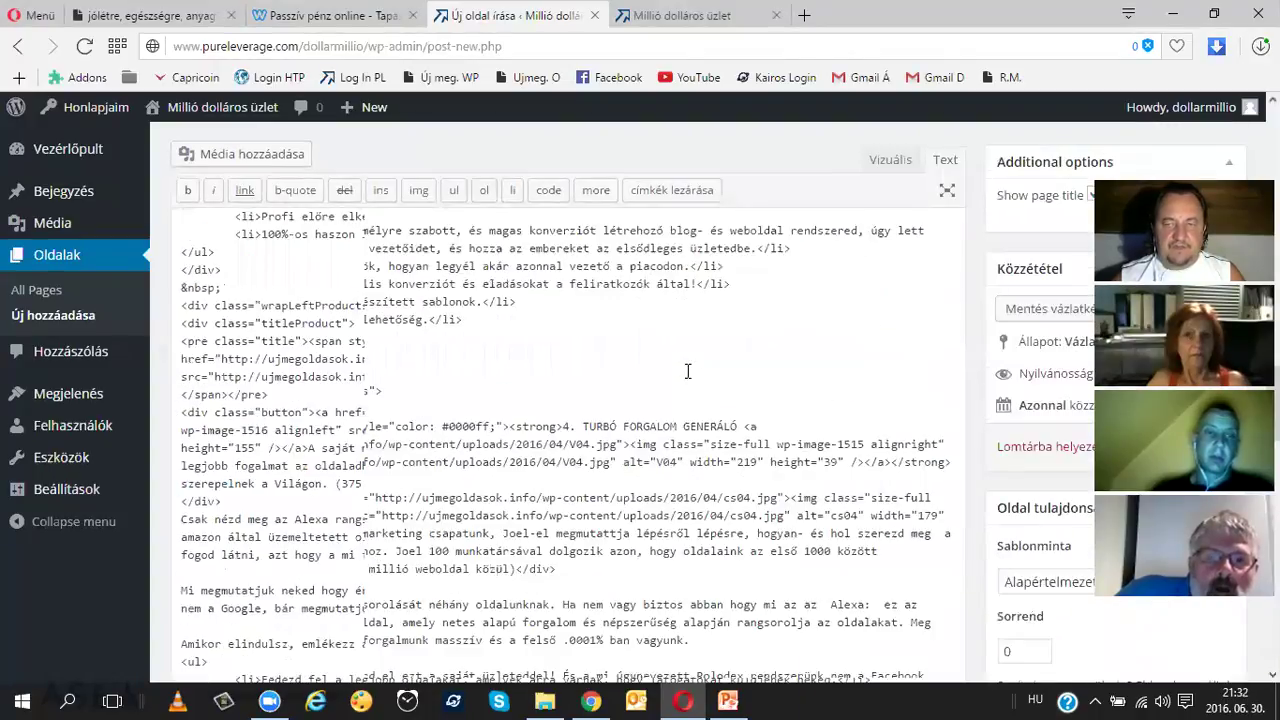
- Show the pasted page in the visual editor, then switch to Chrome and copy the example page's title "Automatizált online rendszer"
scroll(686, 372, up, 5)
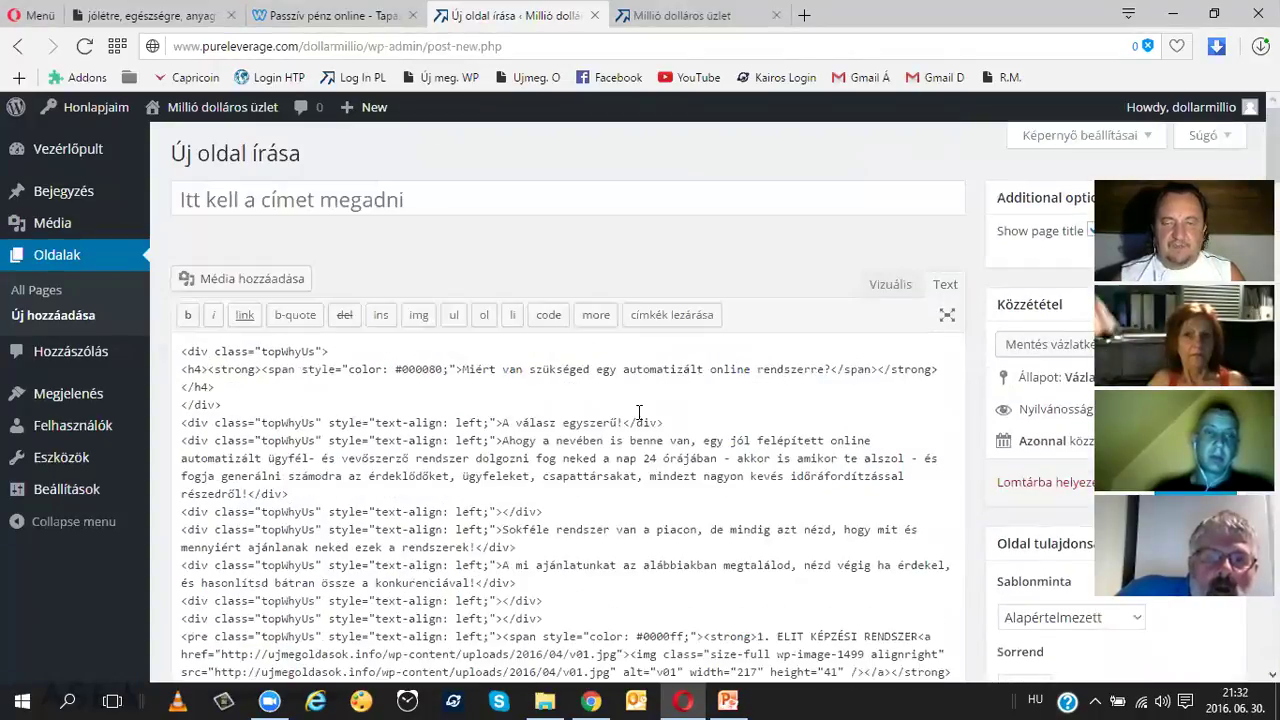
click(889, 288)
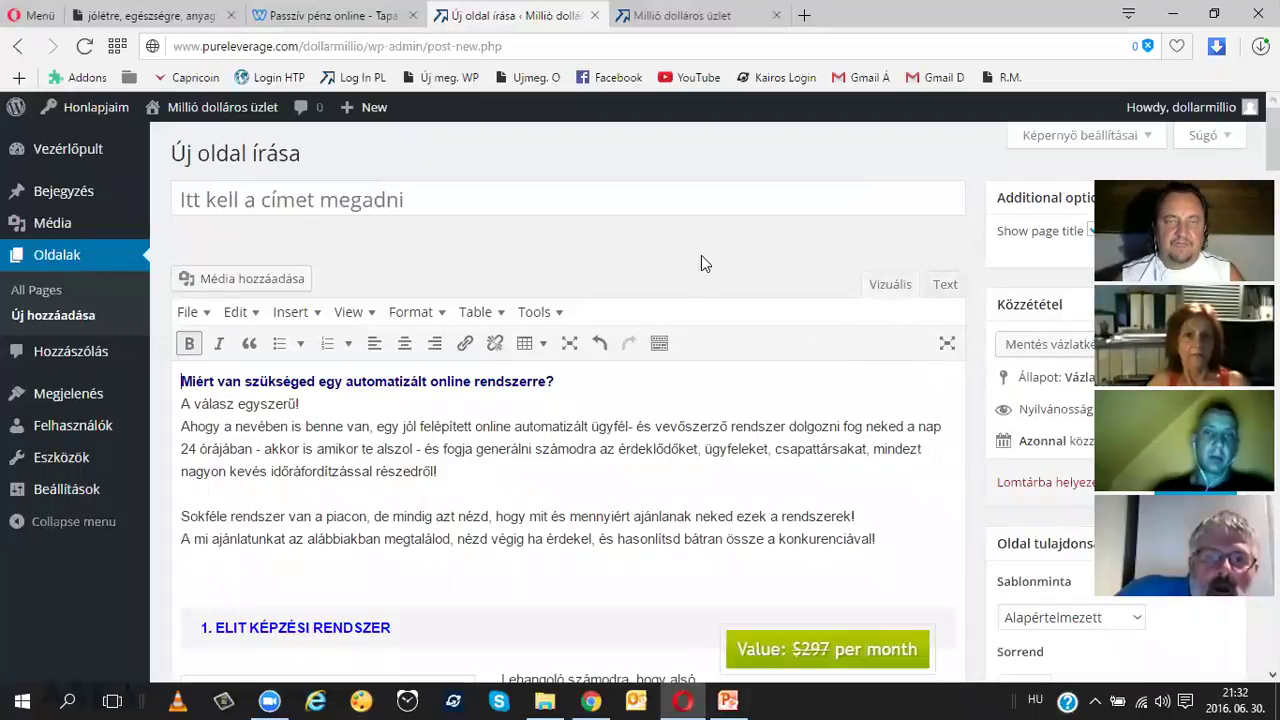
click(591, 701)
scroll(598, 422, up, 15)
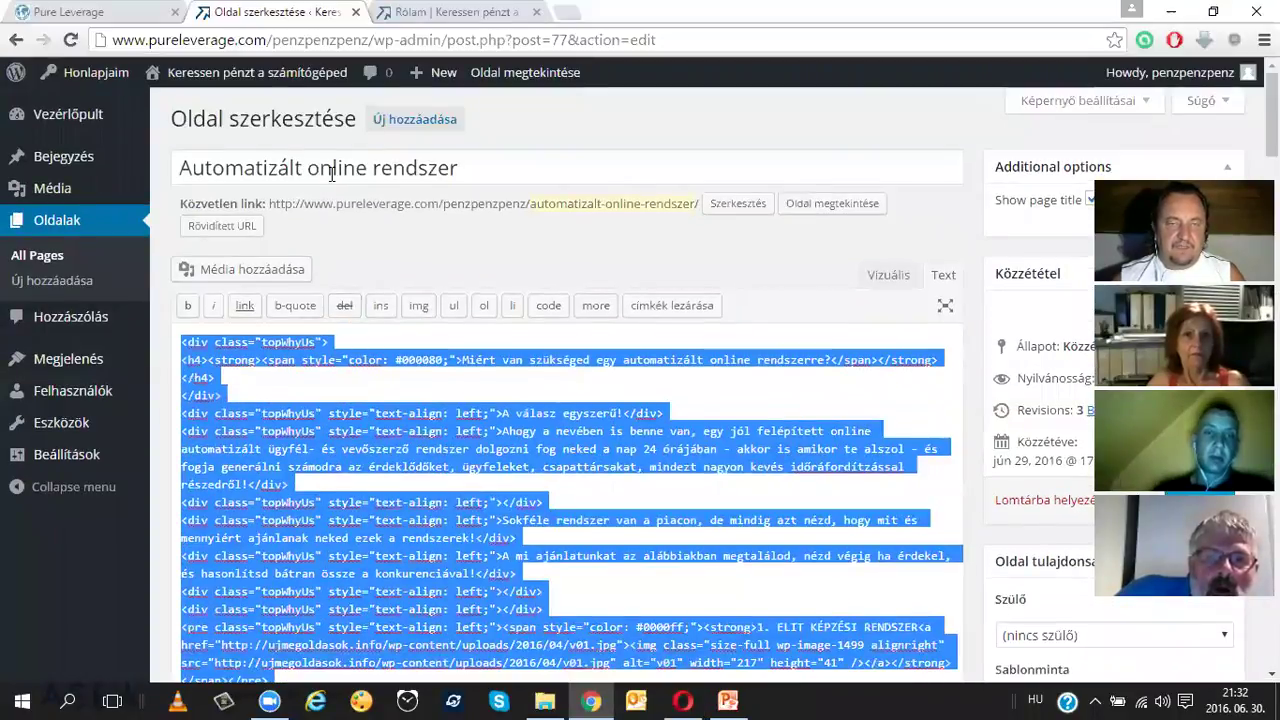
click(331, 172)
key(ctrl+a)
key(ctrl+c)
right_click(331, 174)
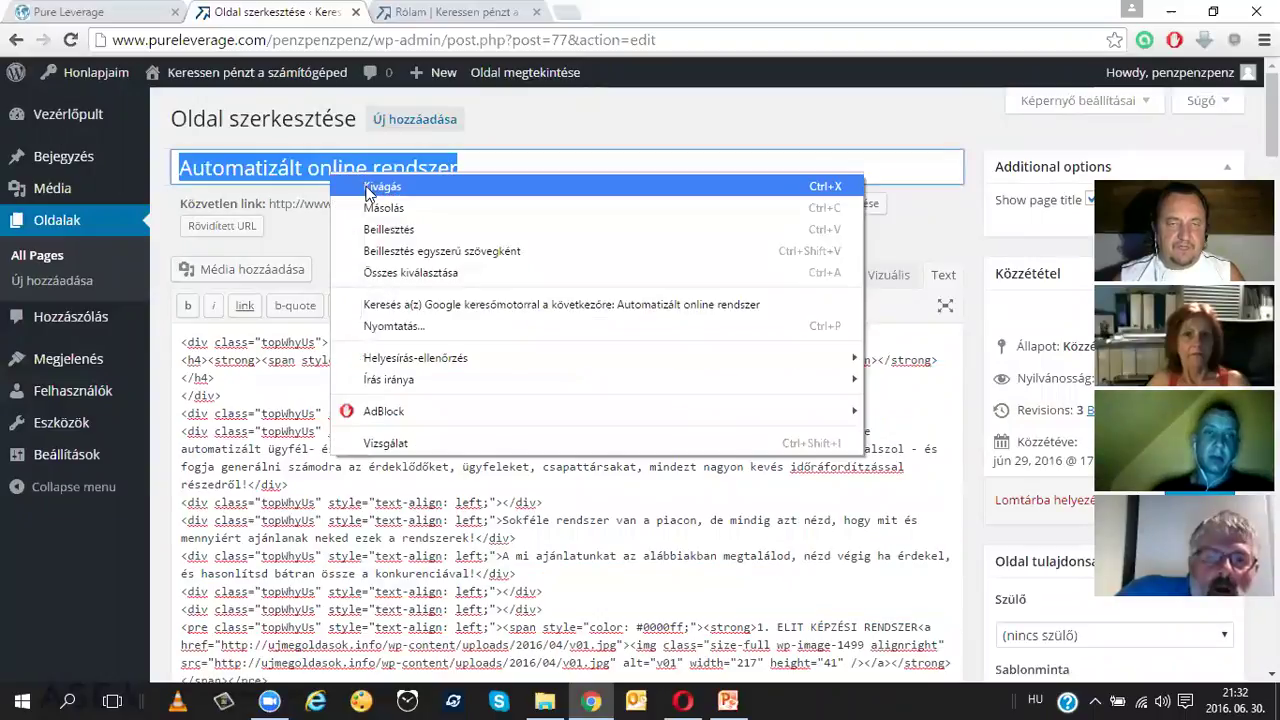
click(375, 207)
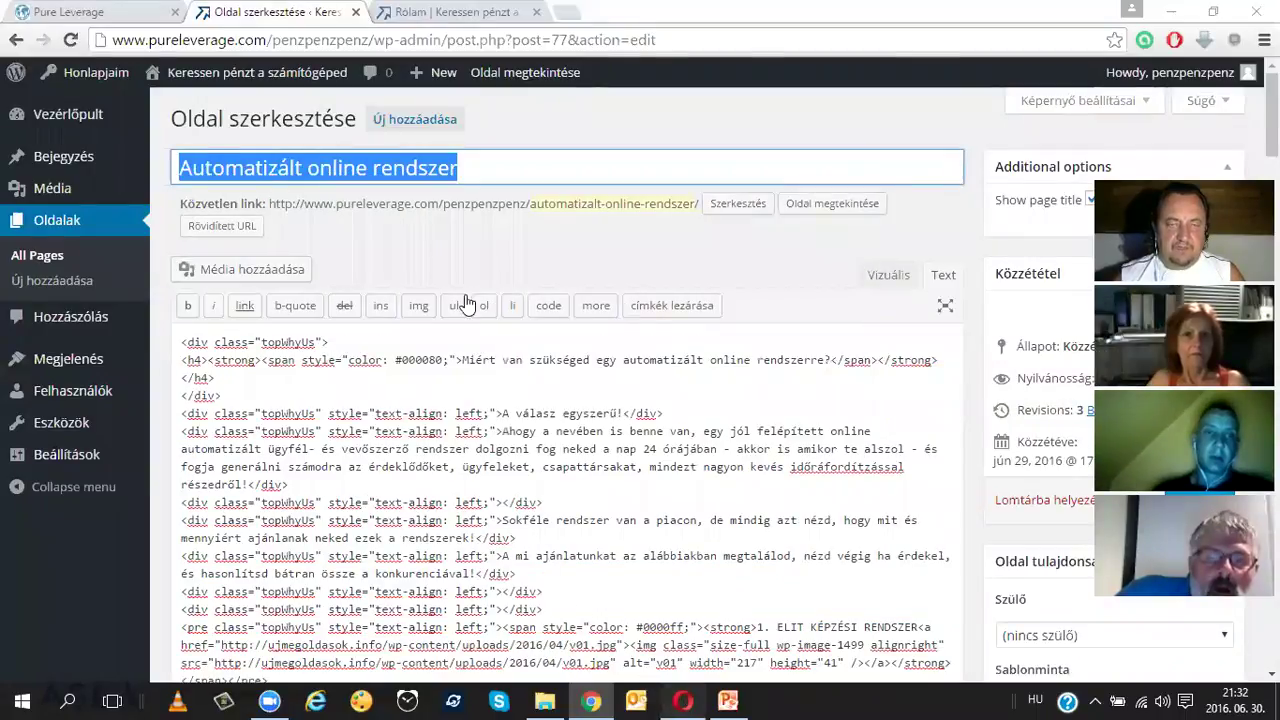
- Switch back to Opera and paste "Automatizált online rendszer" as the new page's title
key(alt+Tab)
click(428, 211)
right_click(428, 207)
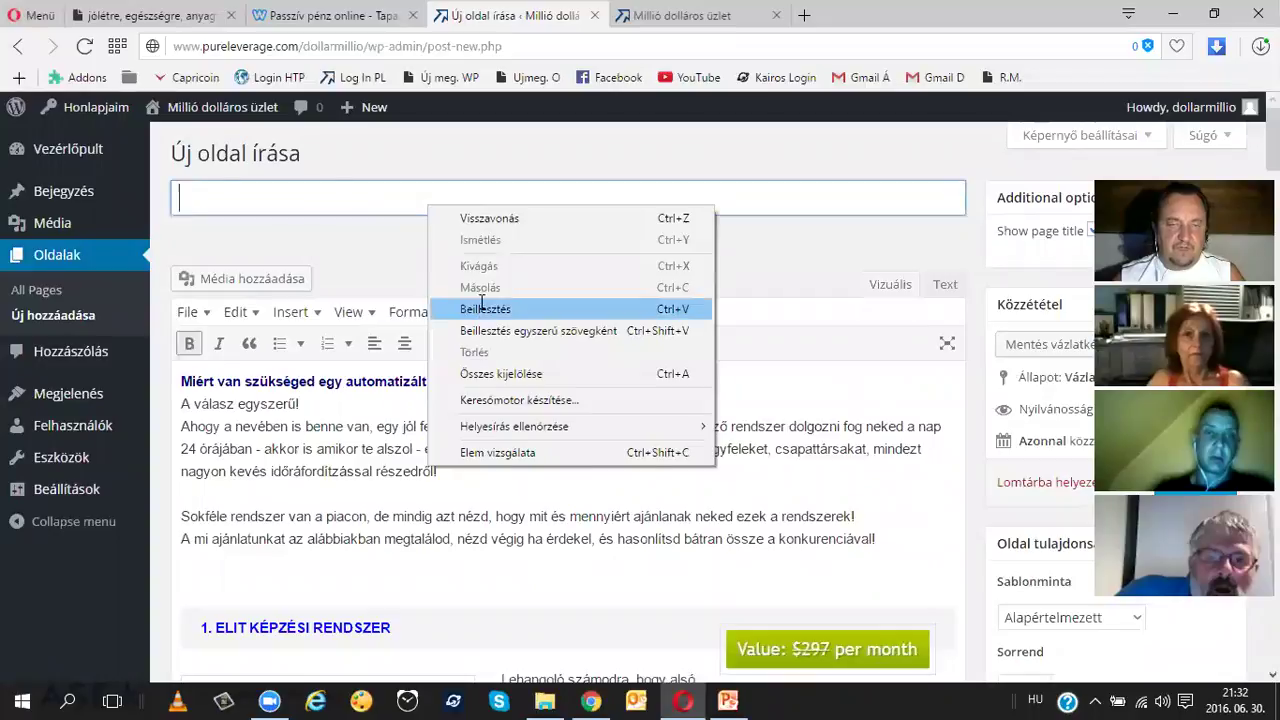
click(483, 307)
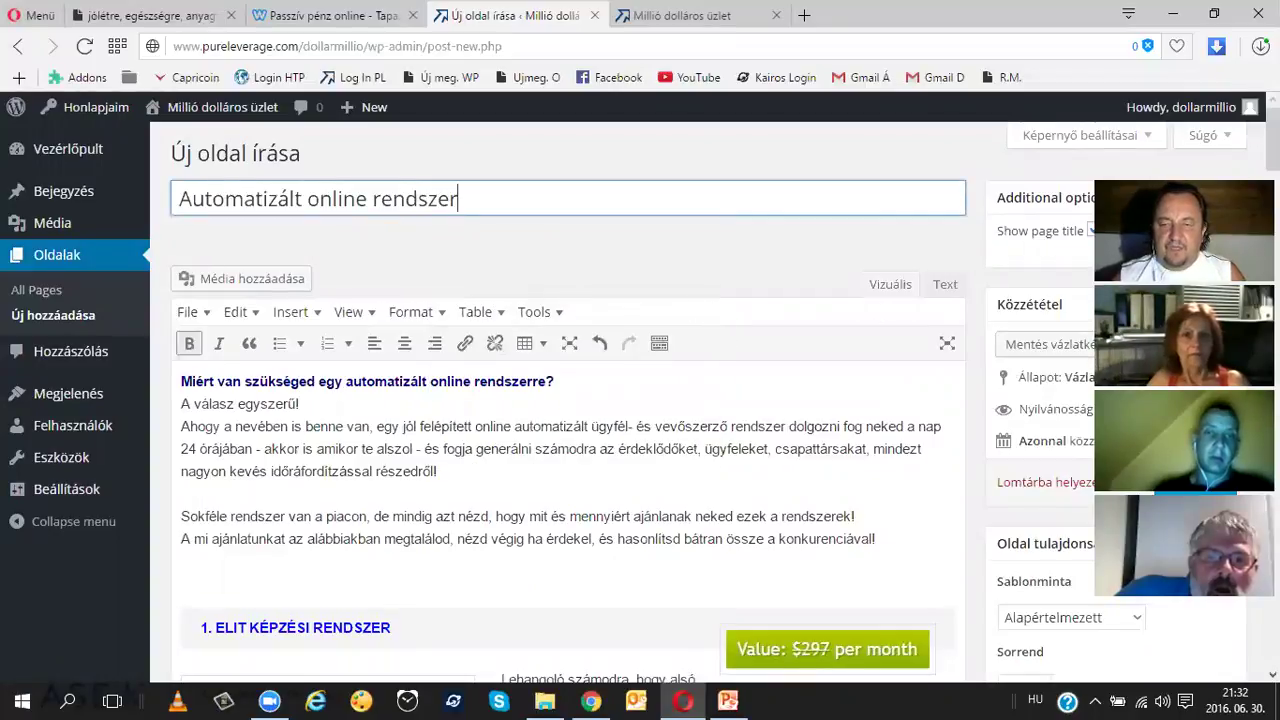
click(924, 319)
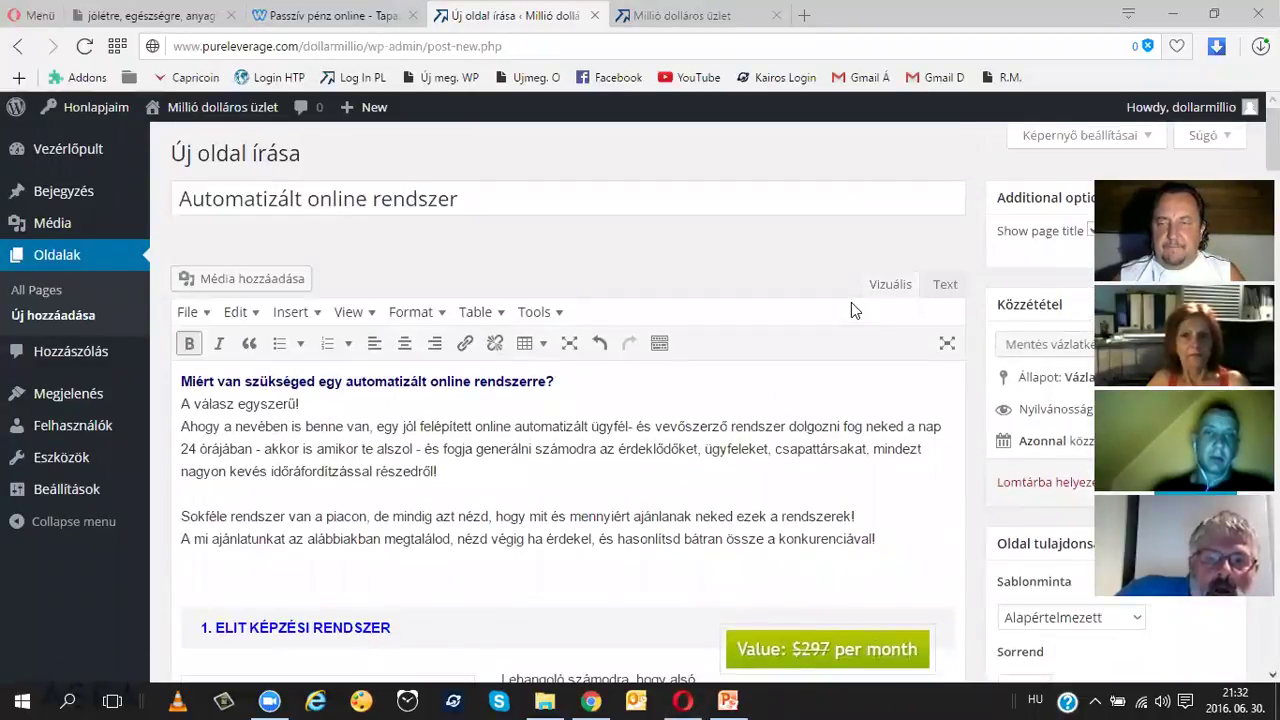
scroll(912, 298, down, 1)
scroll(912, 296, up, 1)
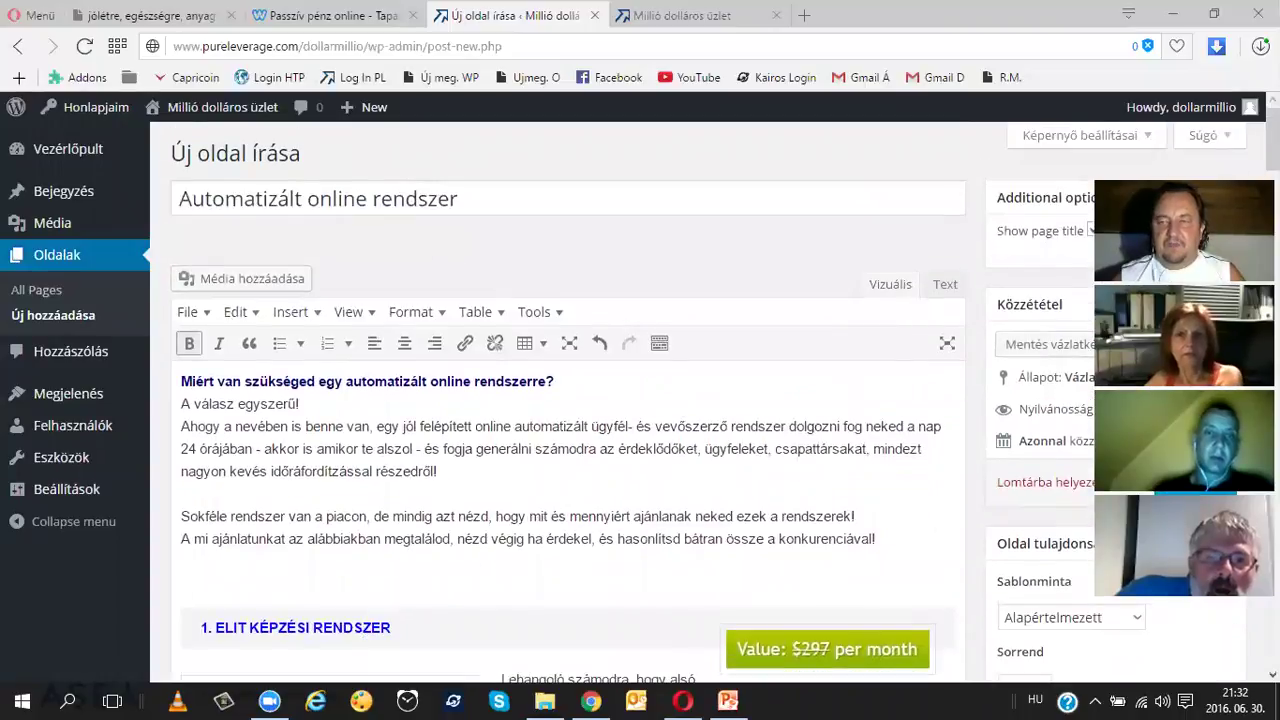
- Preview the Automatizált online rendszer page and look over its header, product sections and text layout
click(1180, 344)
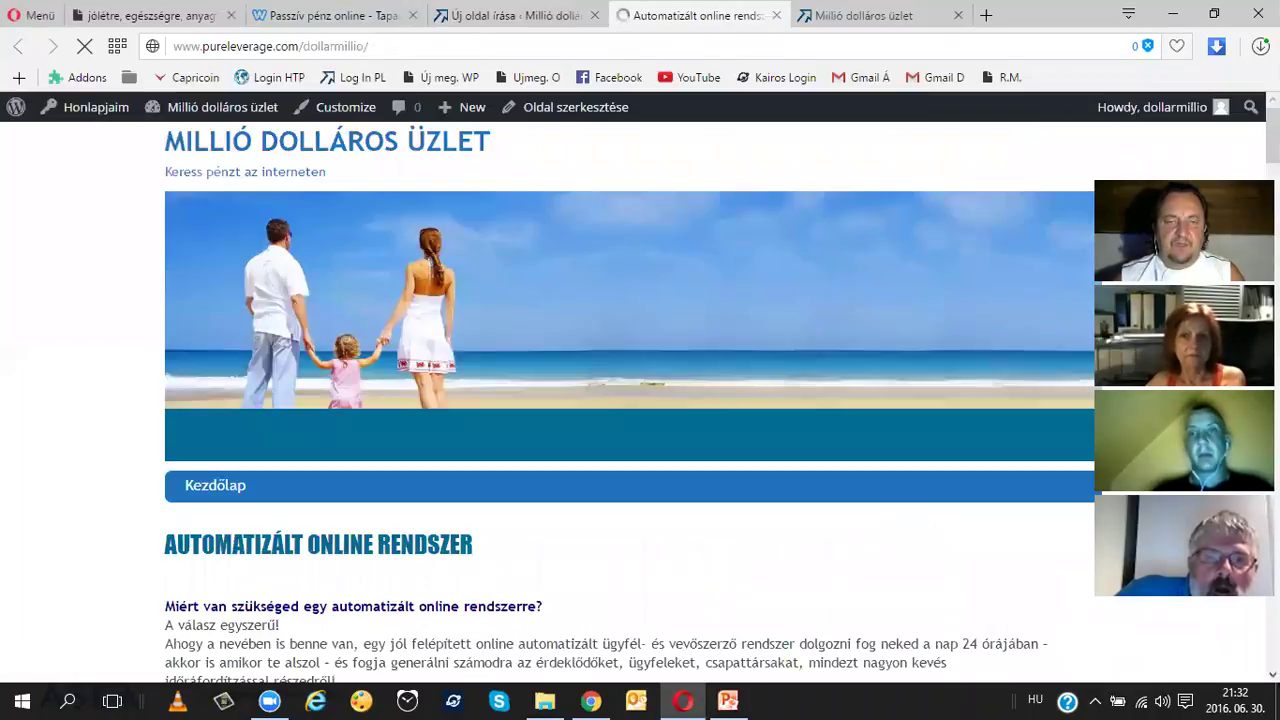
scroll(960, 268, down, 5)
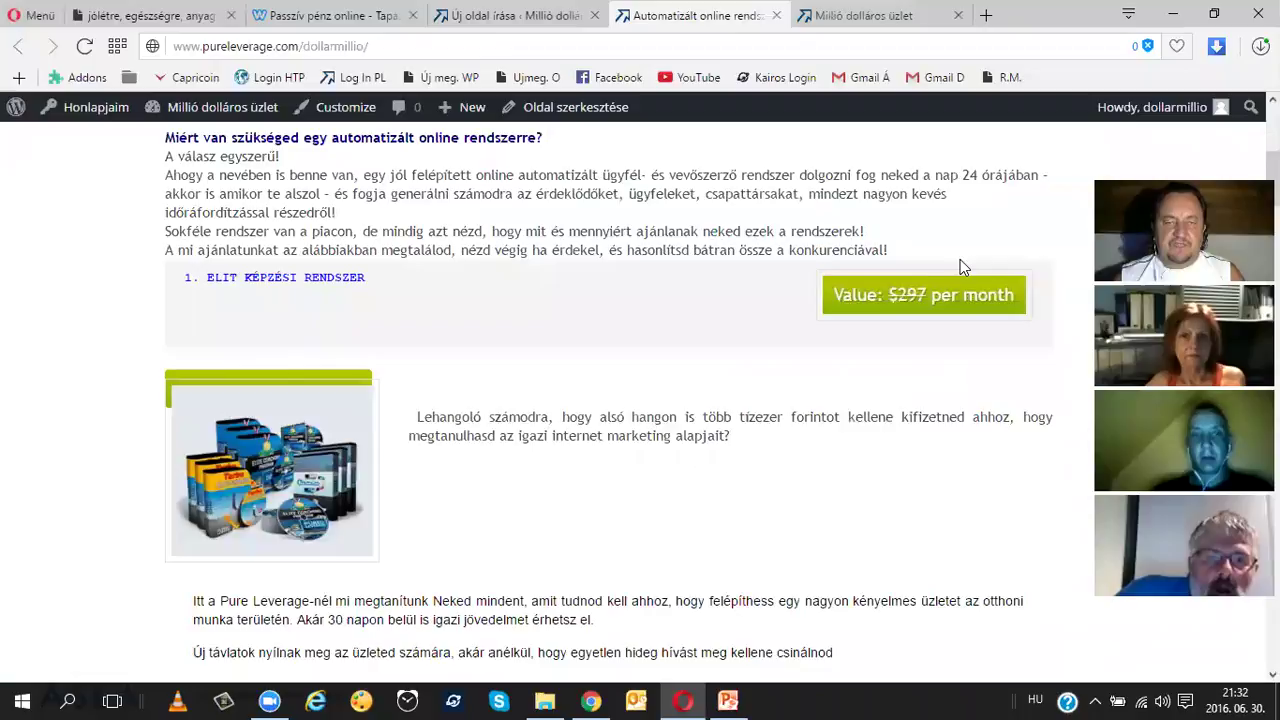
scroll(960, 267, down, 12)
scroll(960, 267, up, 4)
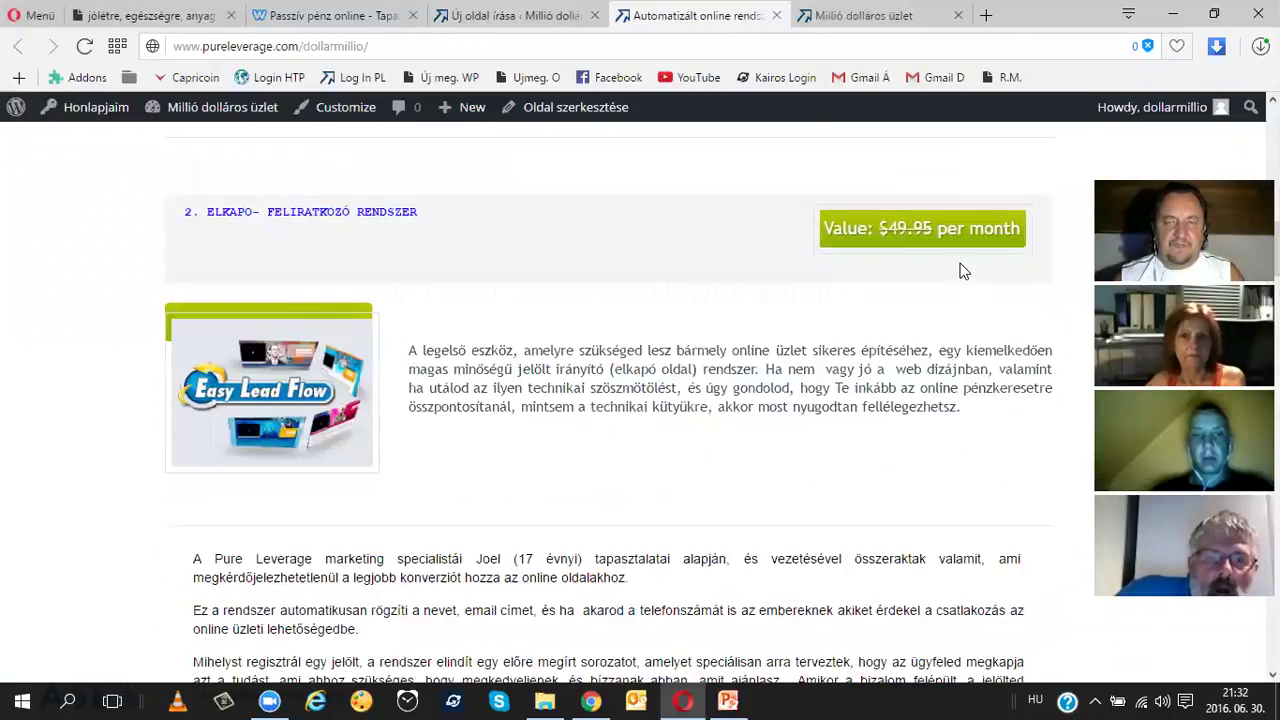
scroll(925, 270, up, 6)
scroll(720, 268, down, 1)
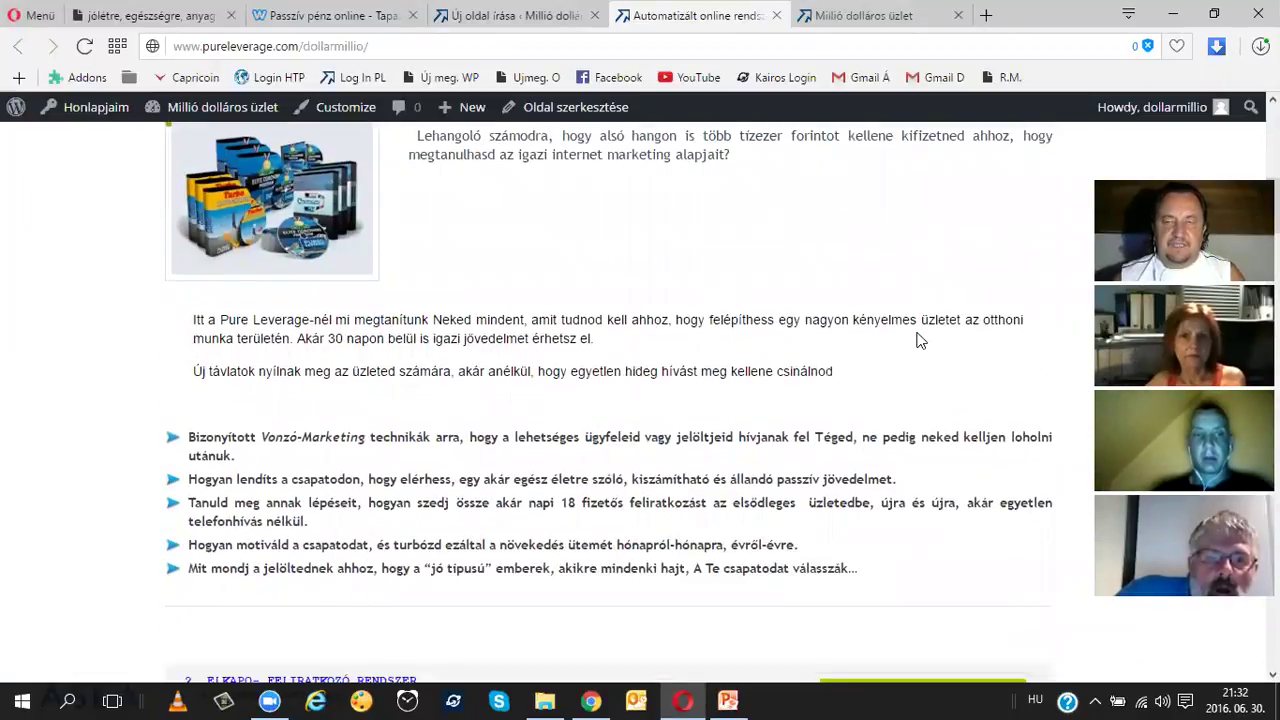
scroll(920, 340, up, 3)
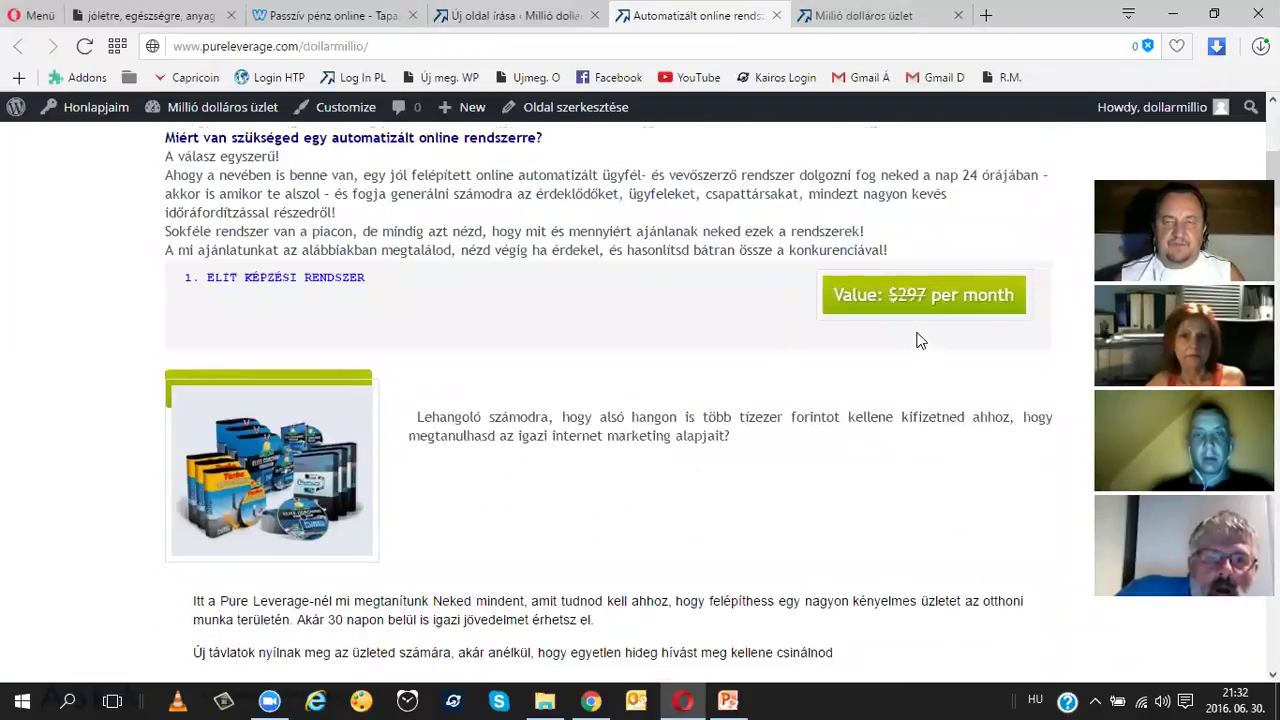
- Return to the page editor and set the page's template to Sidebar Template
click(519, 22)
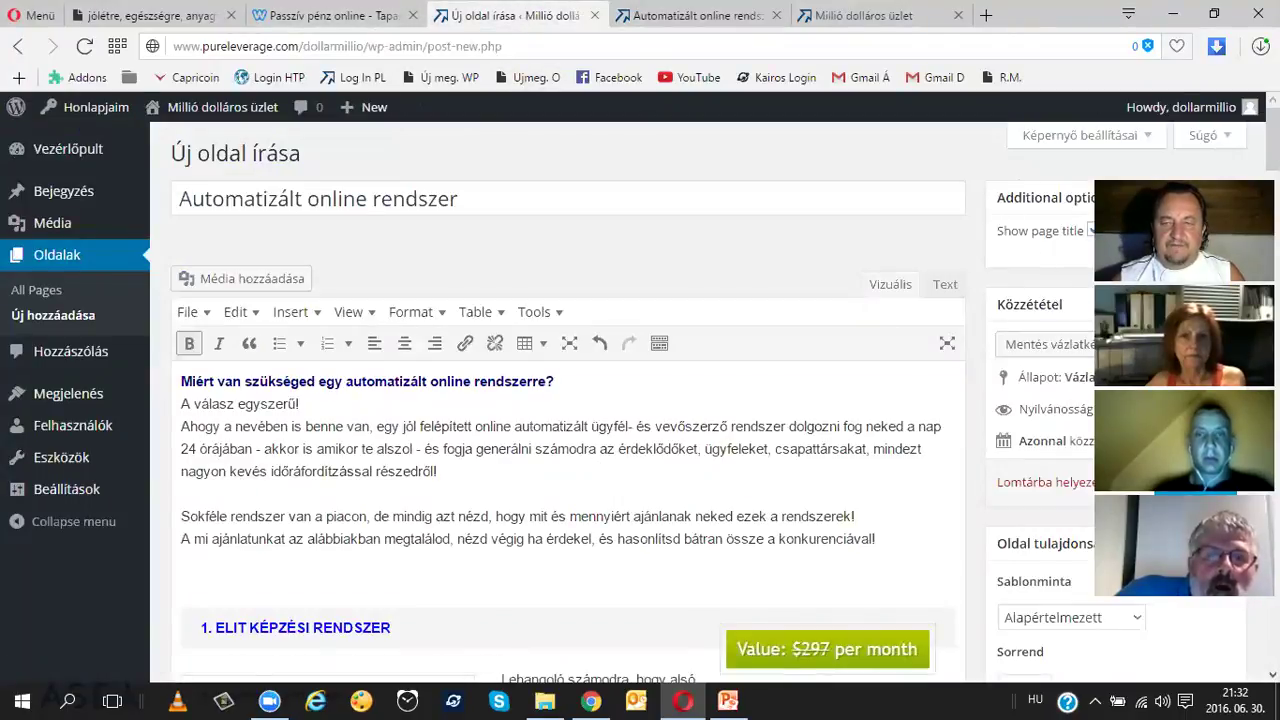
scroll(560, 450, down, 1)
scroll(560, 450, down, 2)
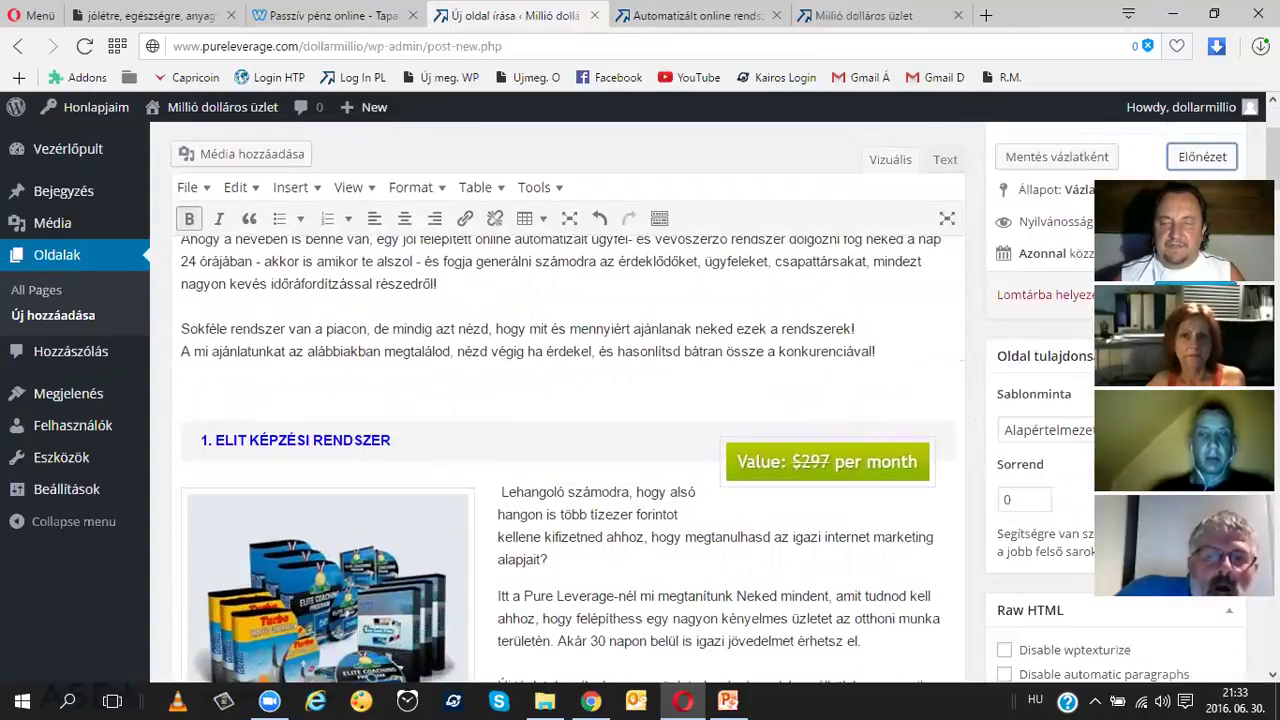
click(1045, 430)
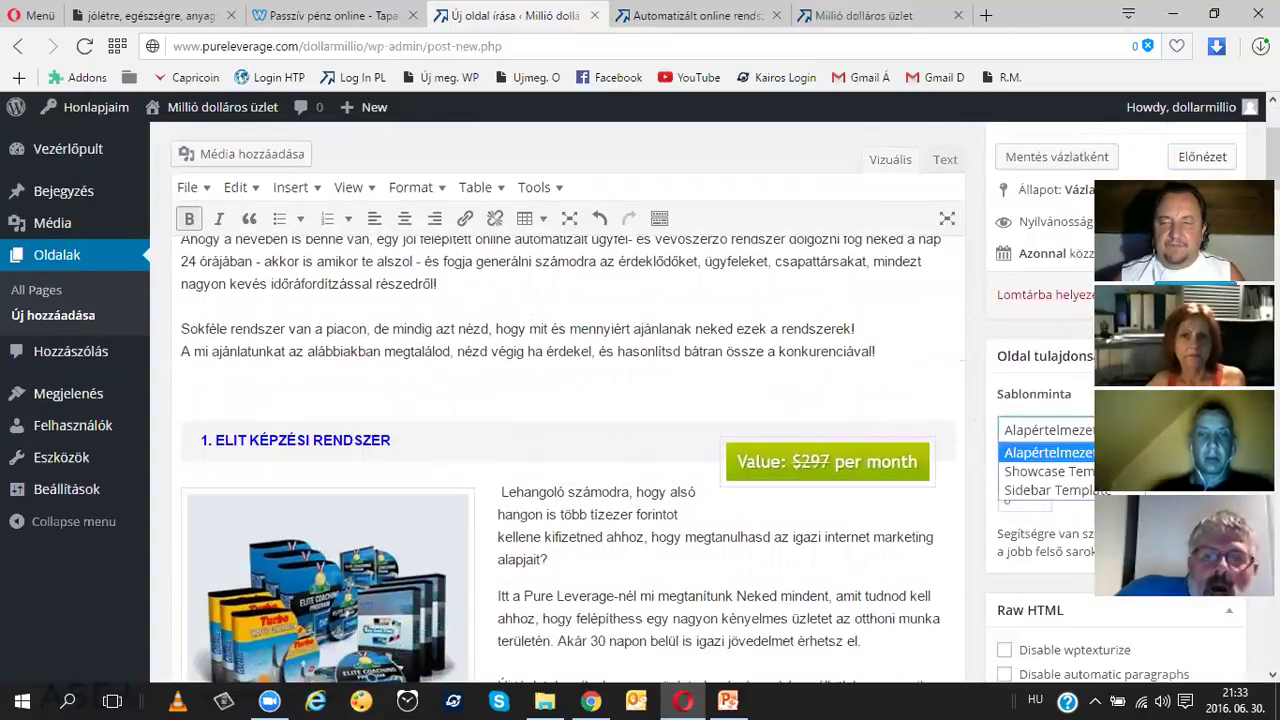
click(1052, 493)
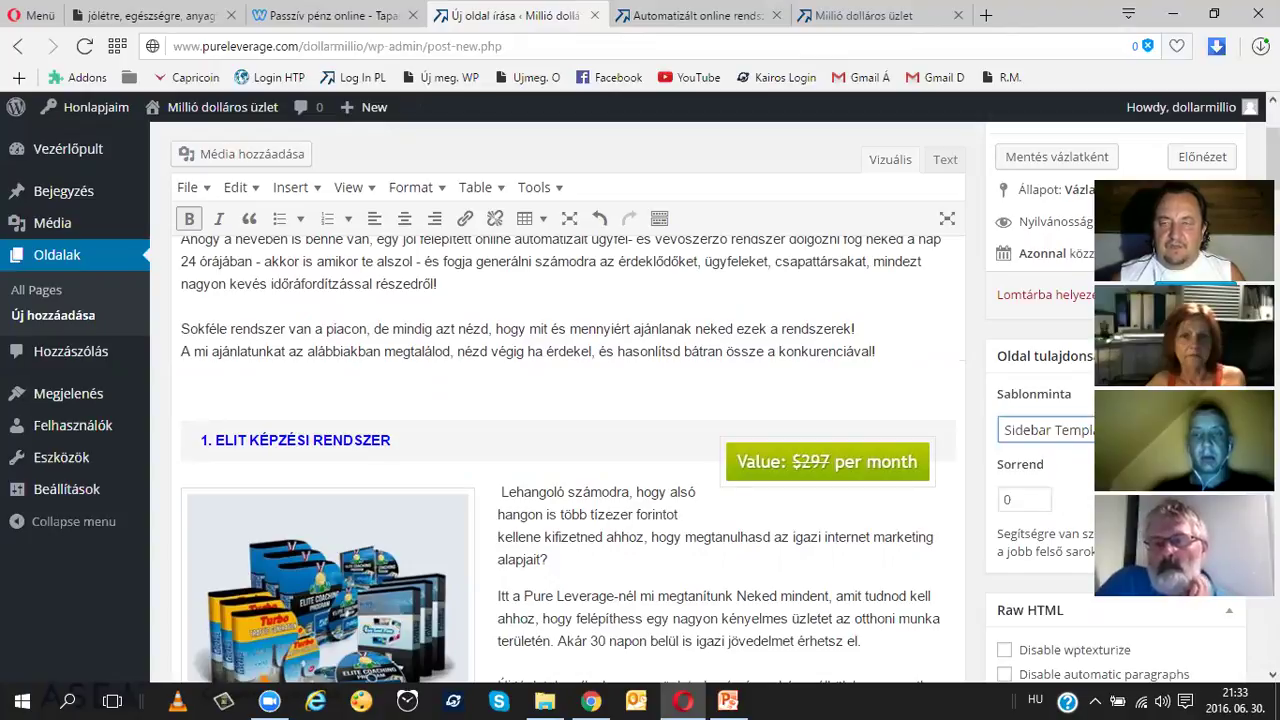
- Preview the page again with the new template and examine its header, content column and sidebar
click(1204, 163)
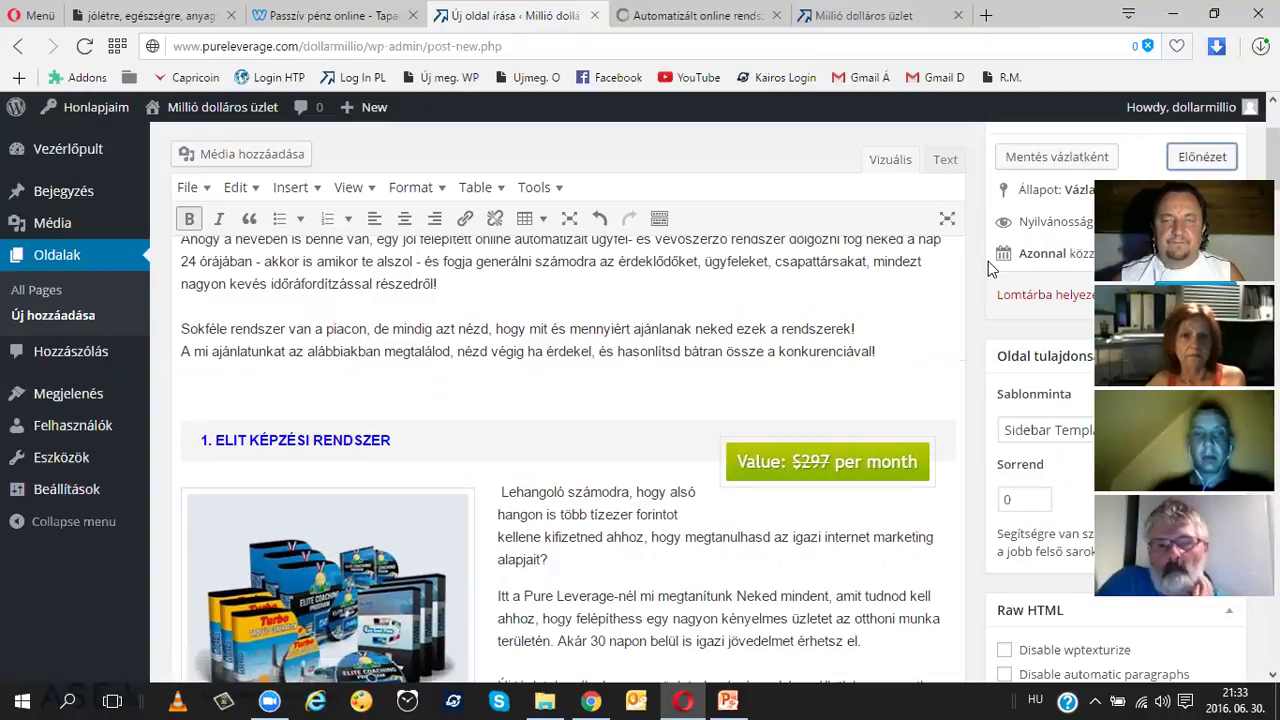
click(665, 17)
scroll(843, 251, down, 3)
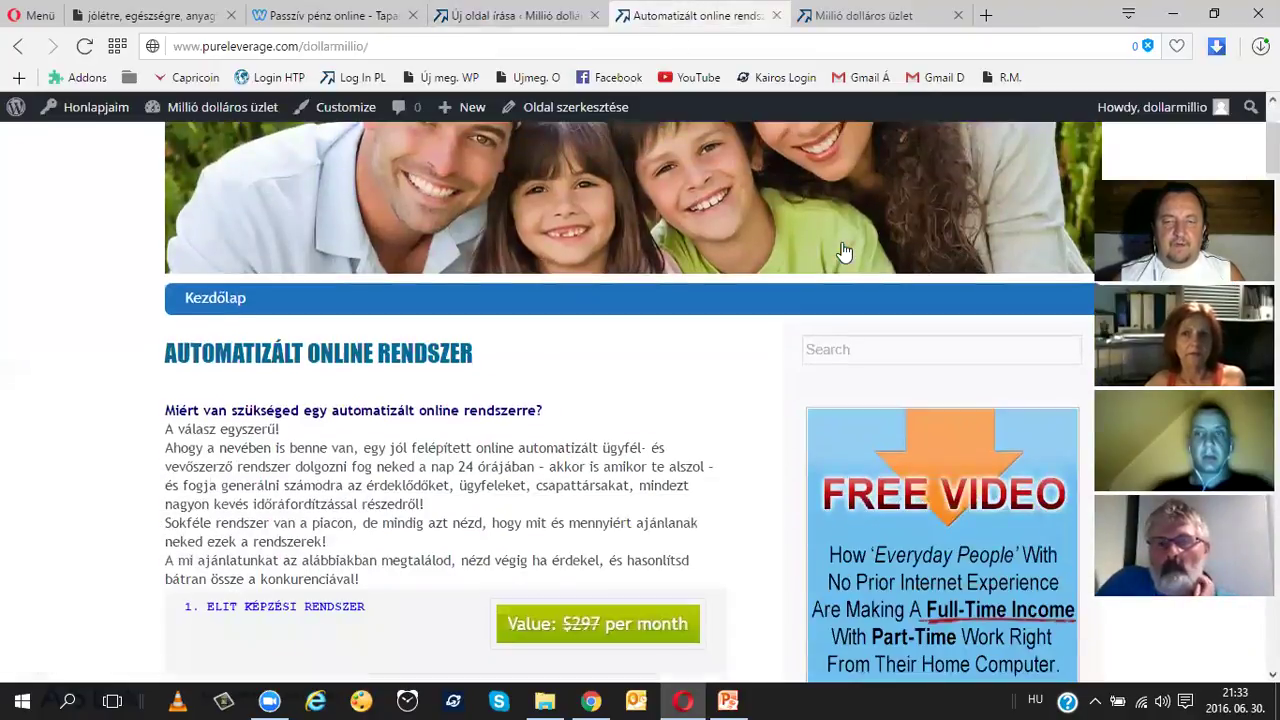
scroll(843, 251, down, 5)
scroll(908, 250, down, 4)
scroll(913, 233, up, 5)
scroll(946, 264, up, 2)
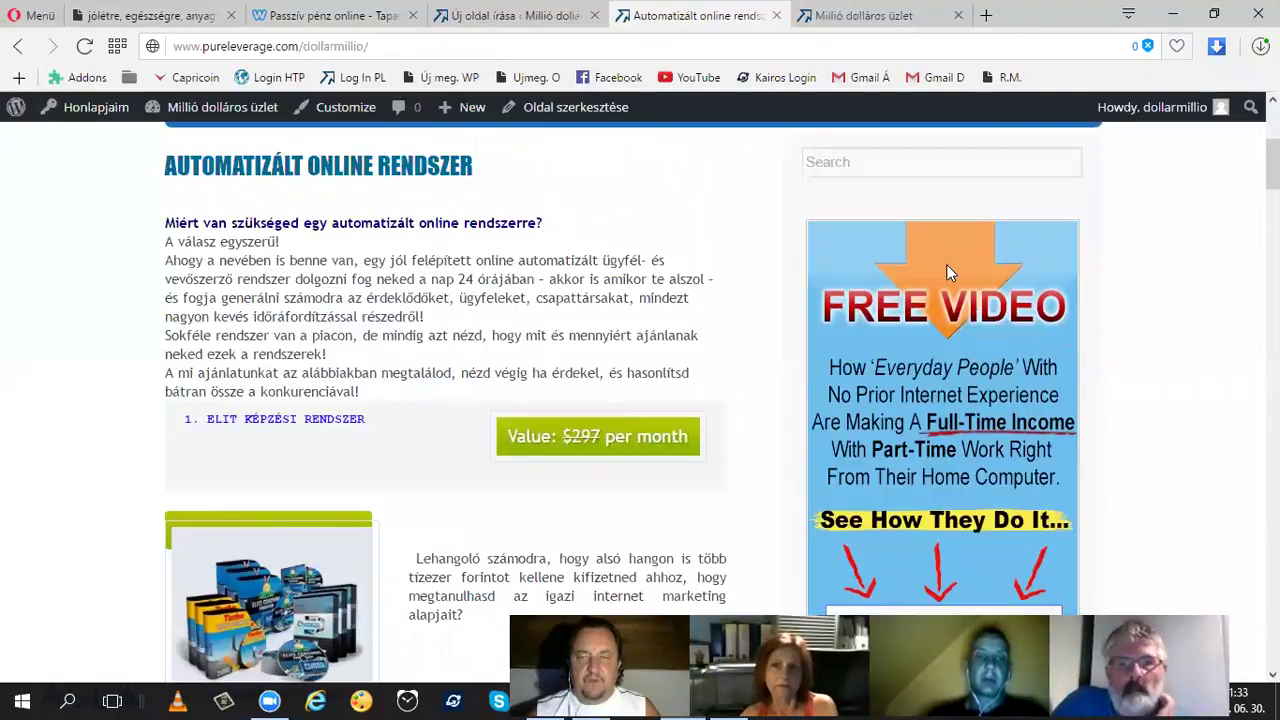
scroll(943, 263, up, 3)
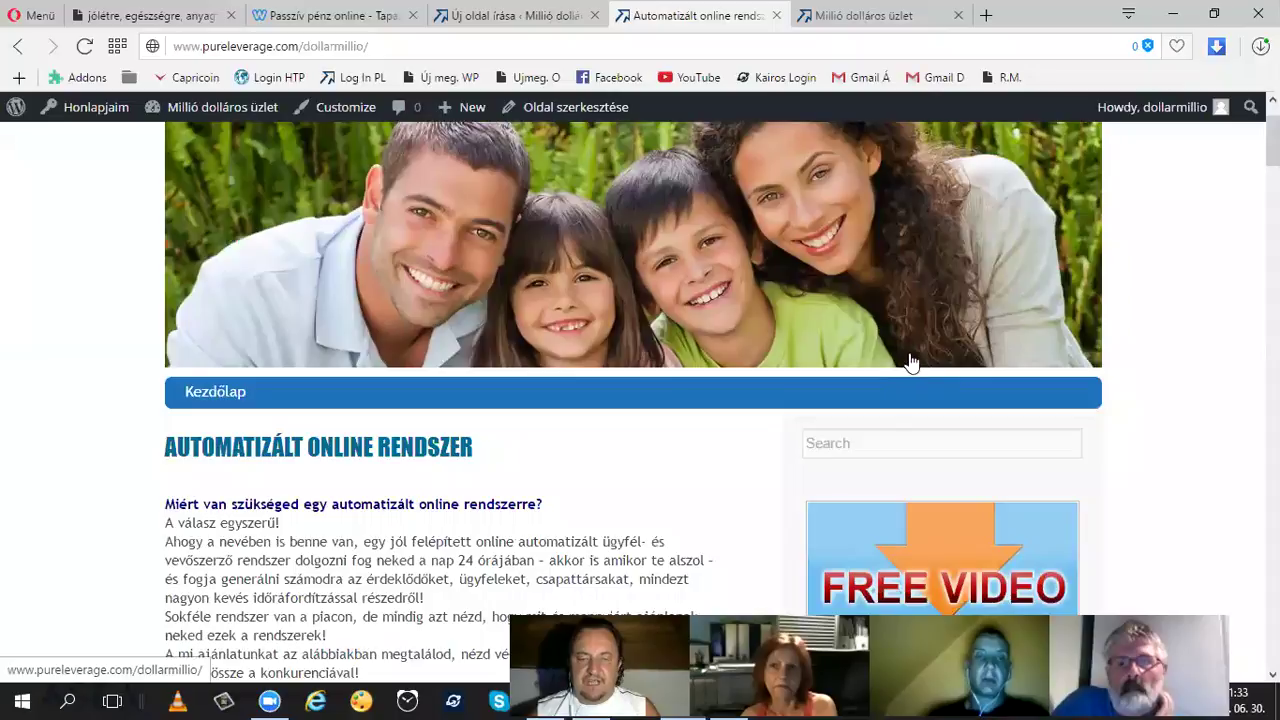
scroll(907, 355, down, 3)
scroll(907, 351, up, 4)
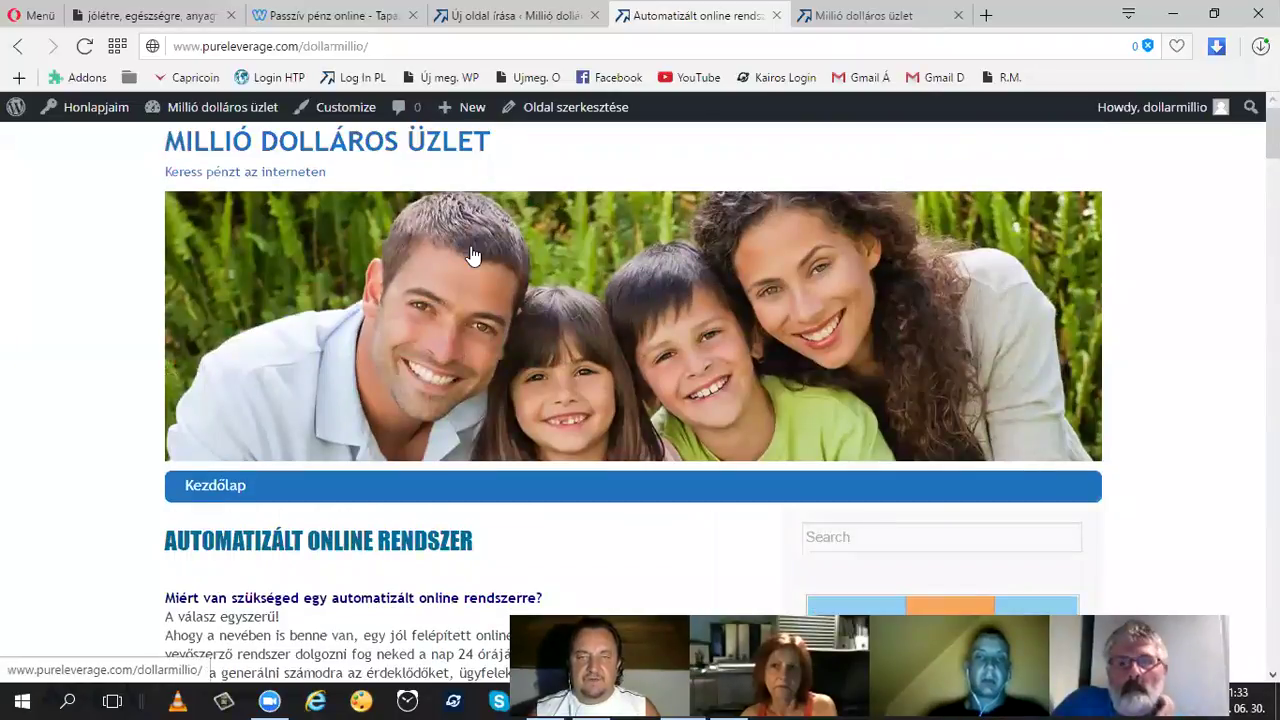
- Return to the page editor and publish the Automatizált online rendszer page
click(517, 18)
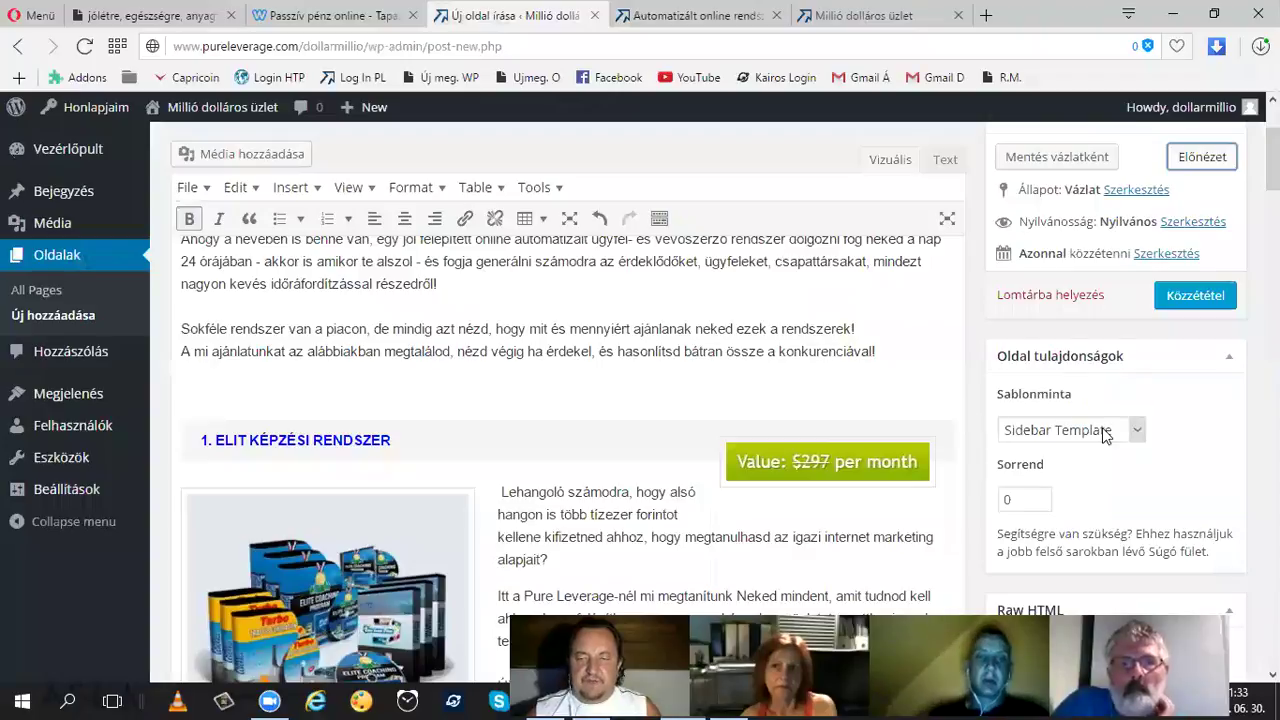
scroll(1138, 375, up, 1)
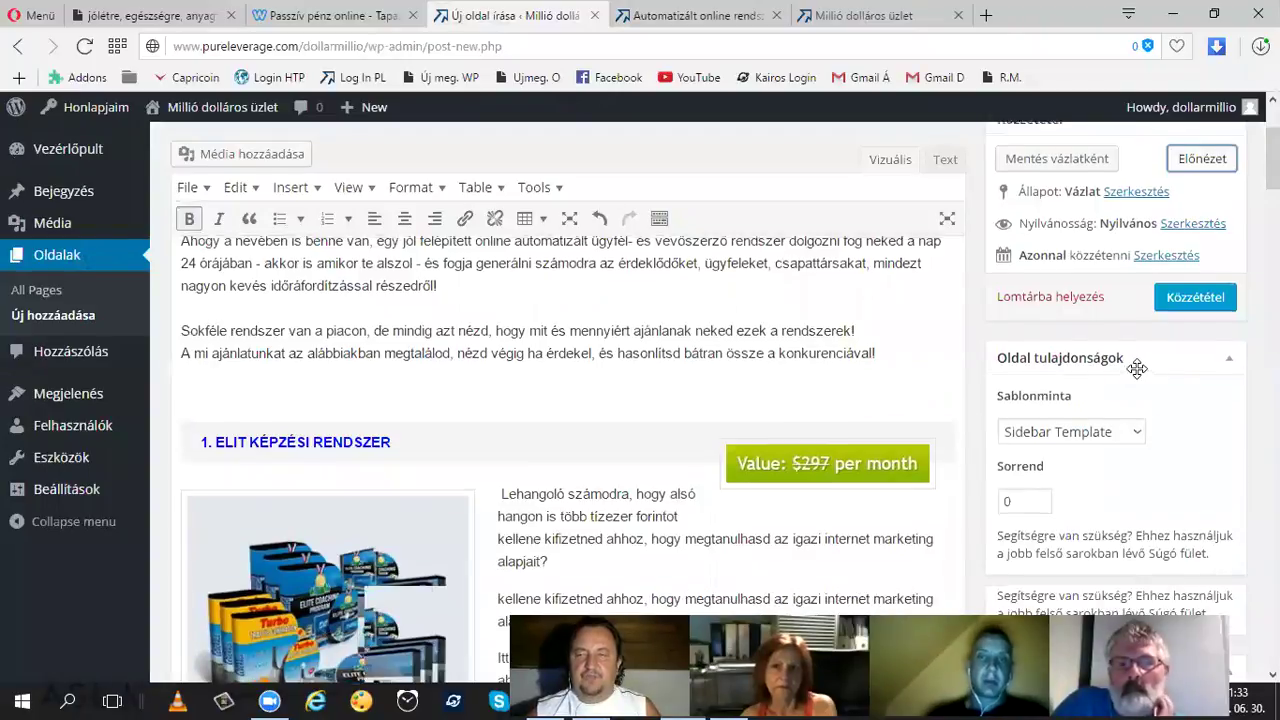
scroll(1029, 360, up, 1)
click(1195, 482)
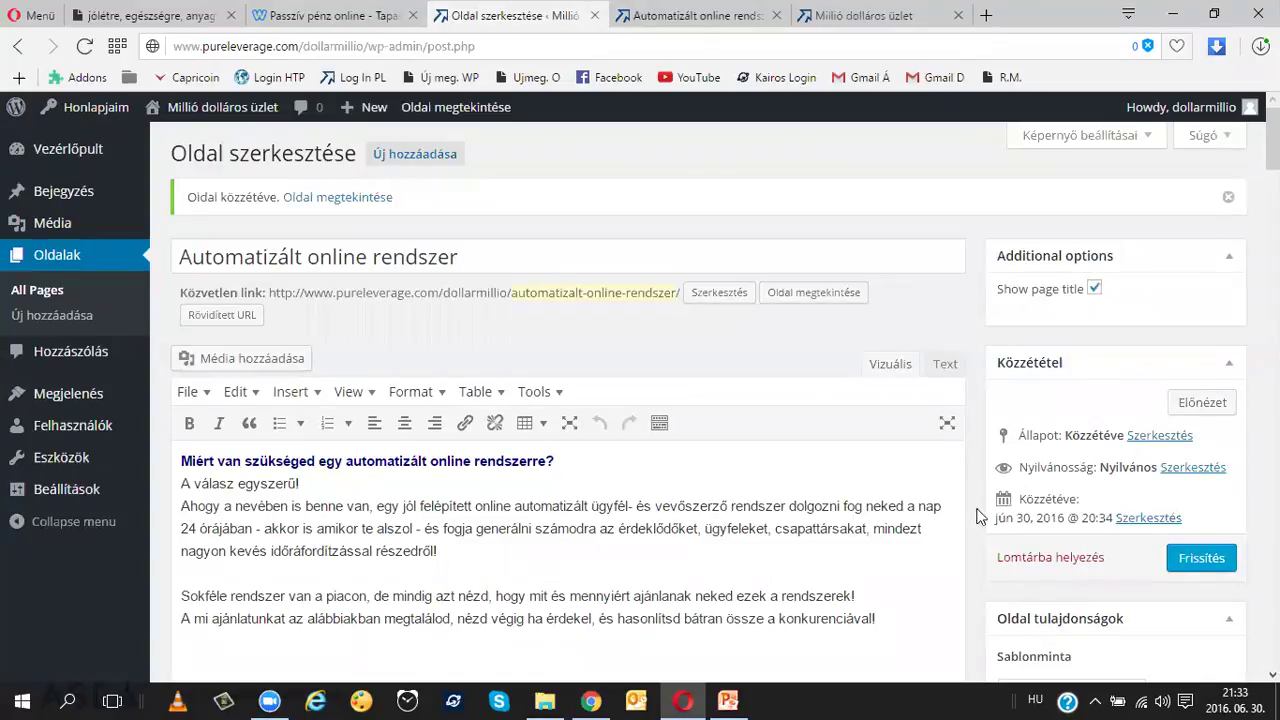
- Switch to Chrome, open the example blog's front page "Ha szeretnél változtatni az életeden, anyagi helyzeteden - jó helyen jársz!" for editing and copy its title
click(592, 700)
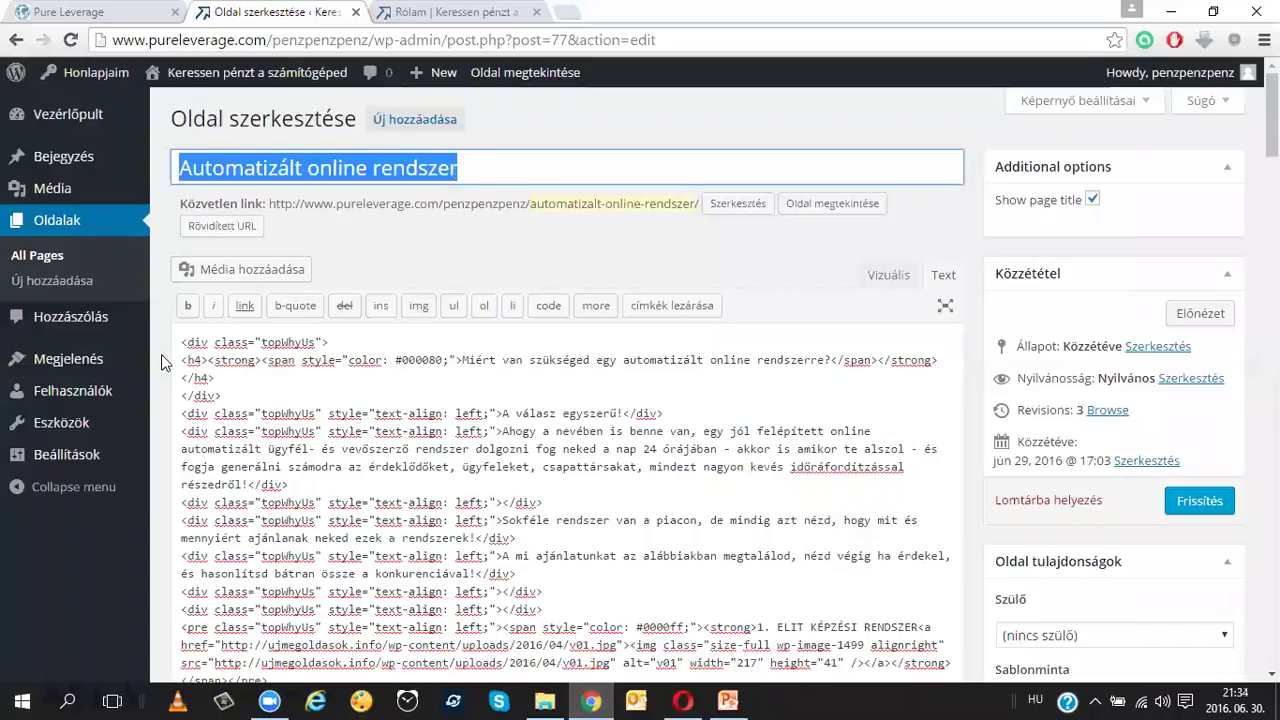
click(48, 228)
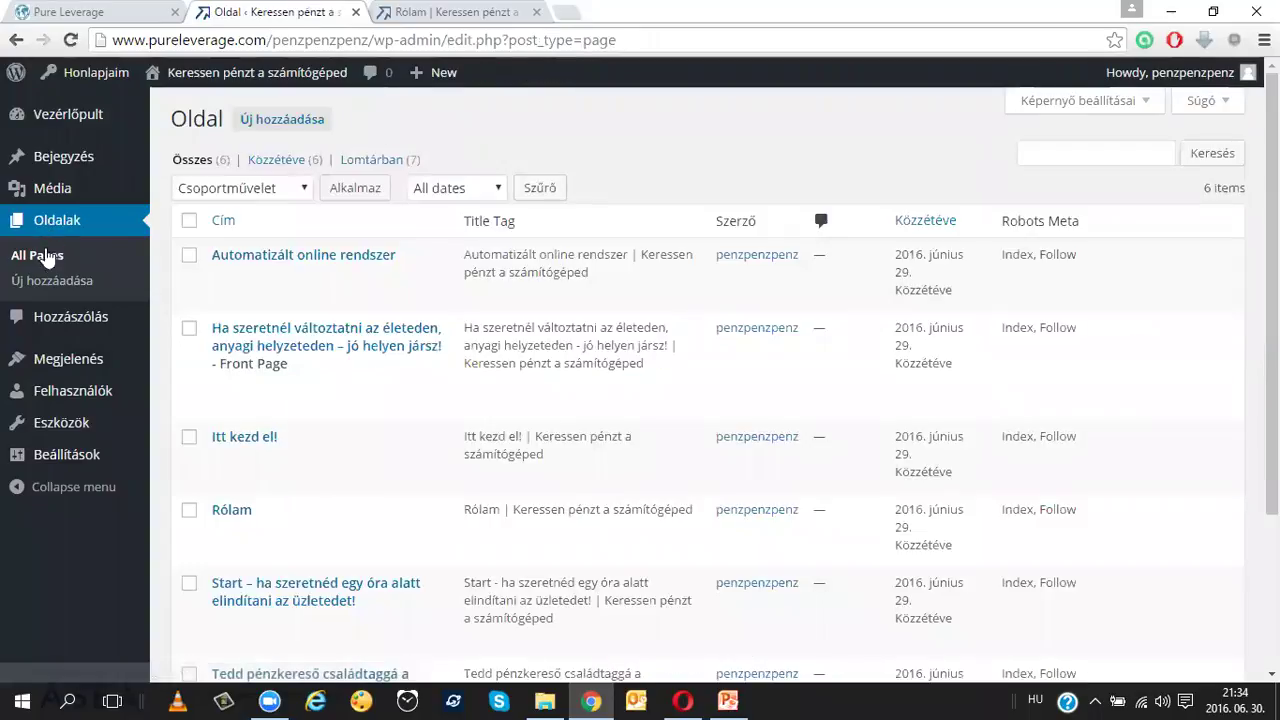
click(305, 335)
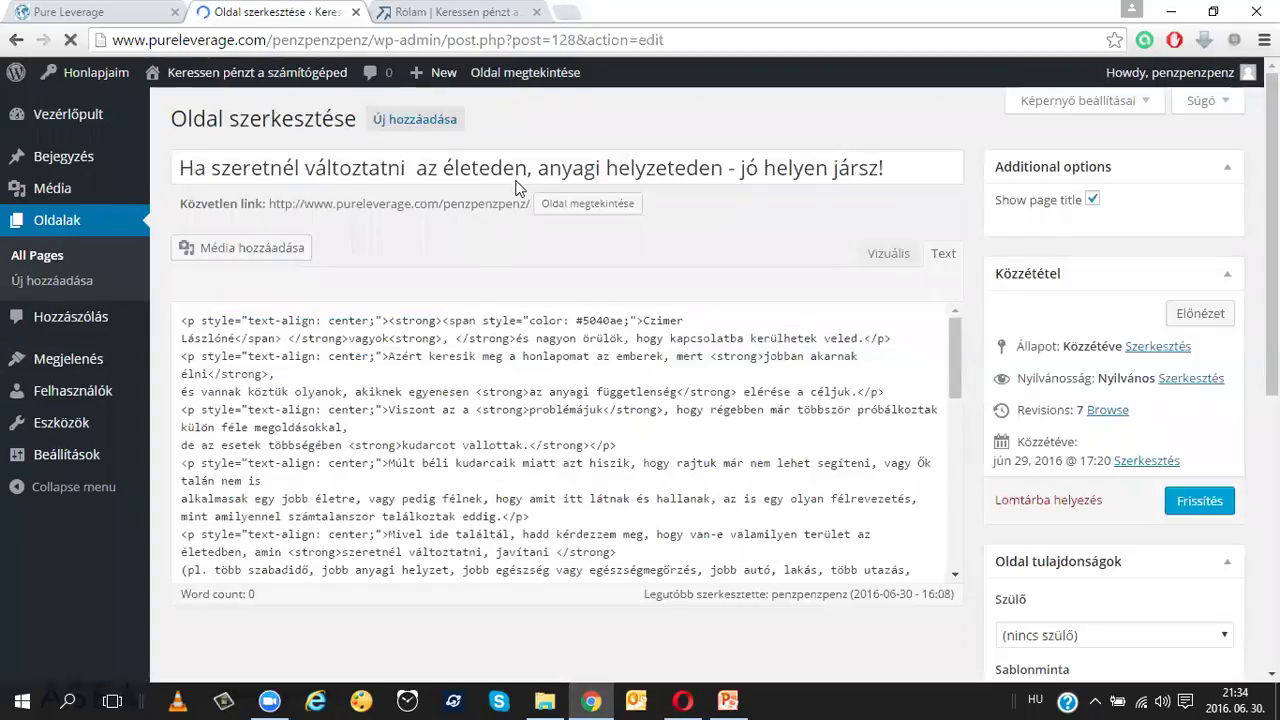
triple_click(519, 165)
right_click(519, 166)
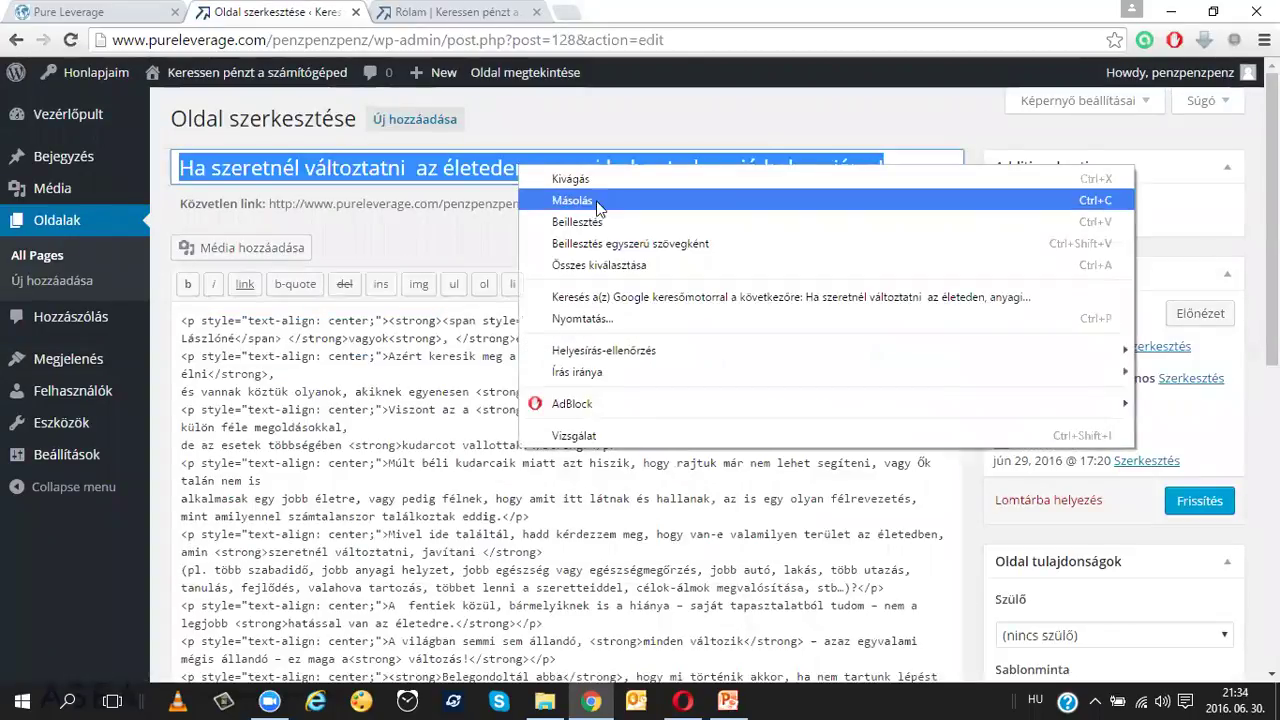
click(592, 202)
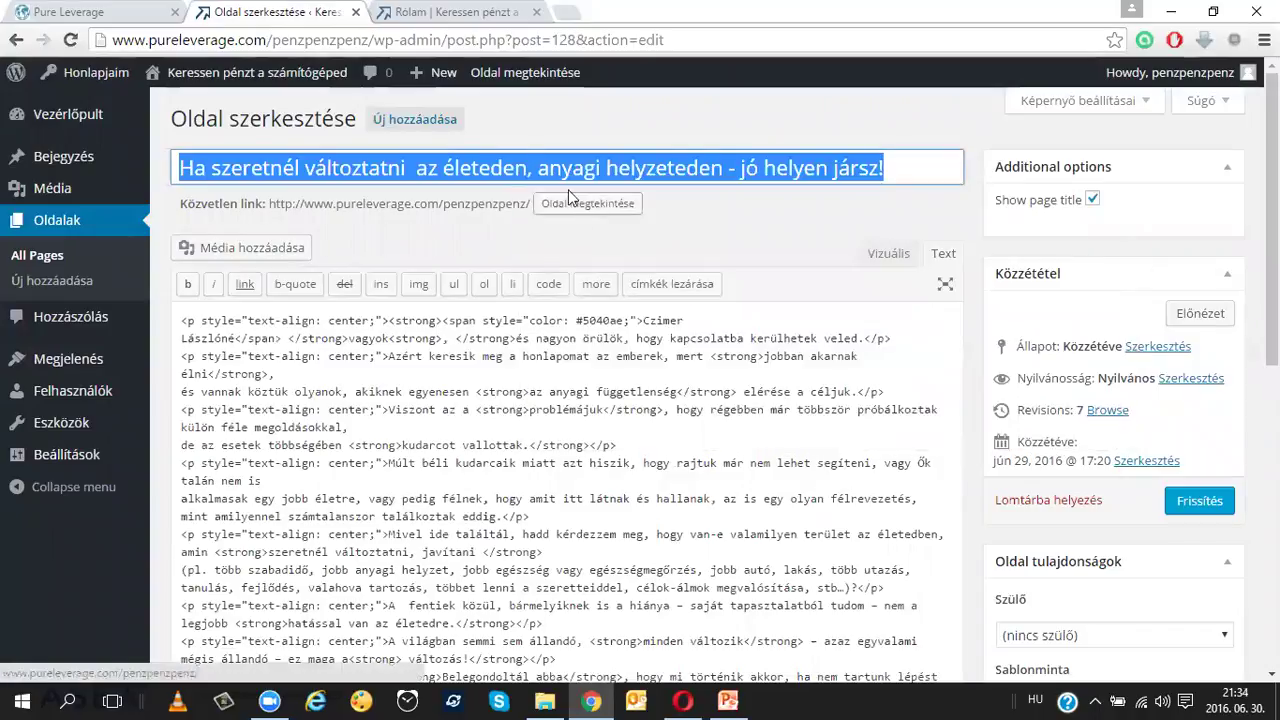
- Switch to Opera, add another new page to the Millió dolláros üzlet blog and paste the copied title into its title field
click(686, 700)
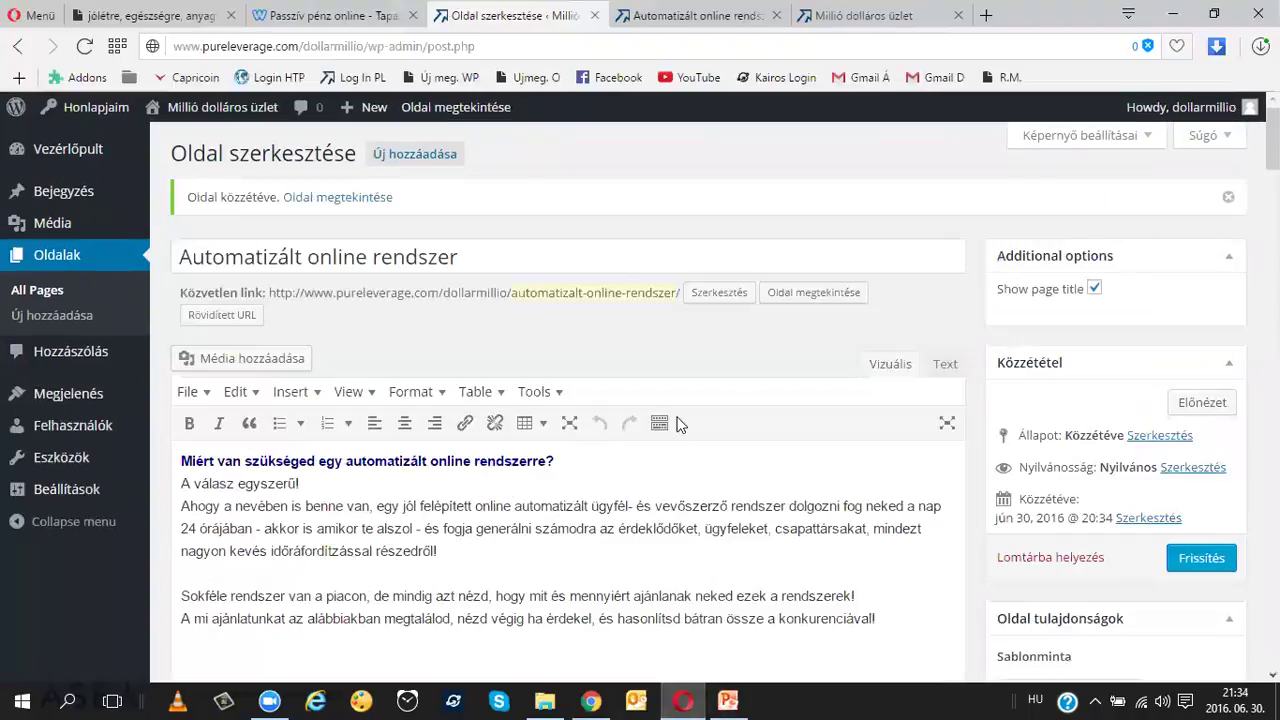
click(410, 158)
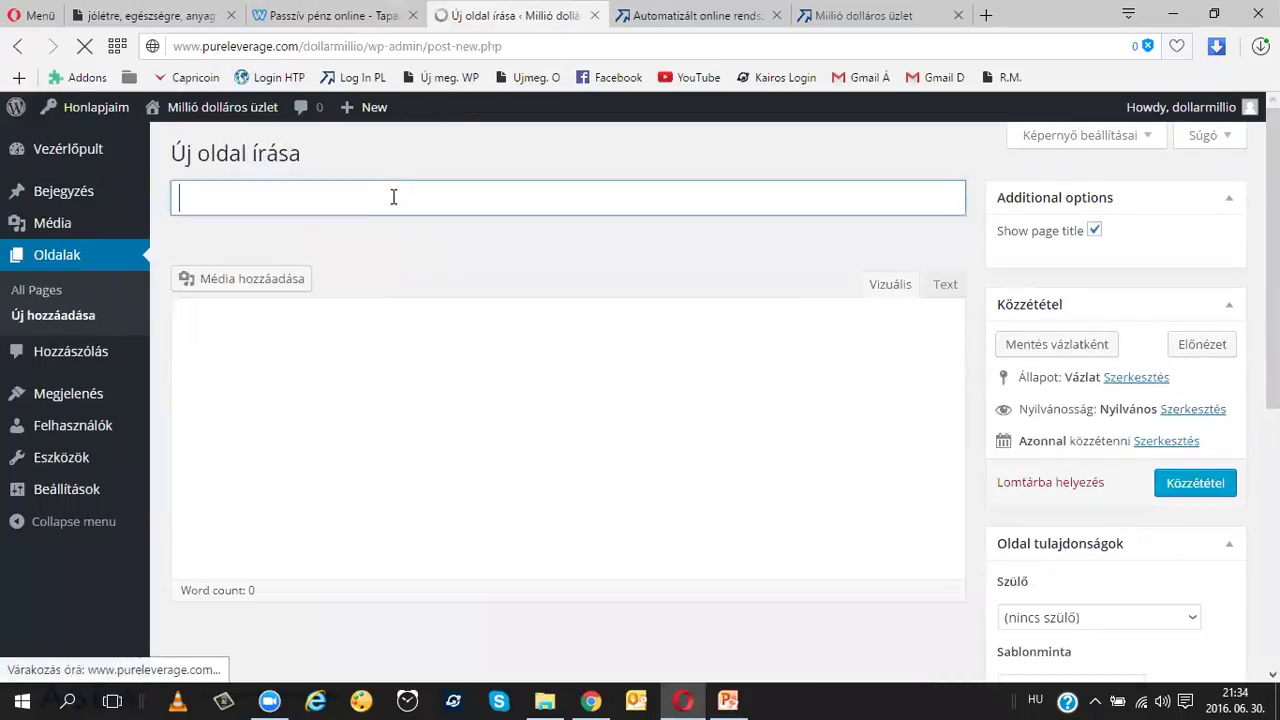
click(394, 196)
right_click(396, 200)
click(463, 309)
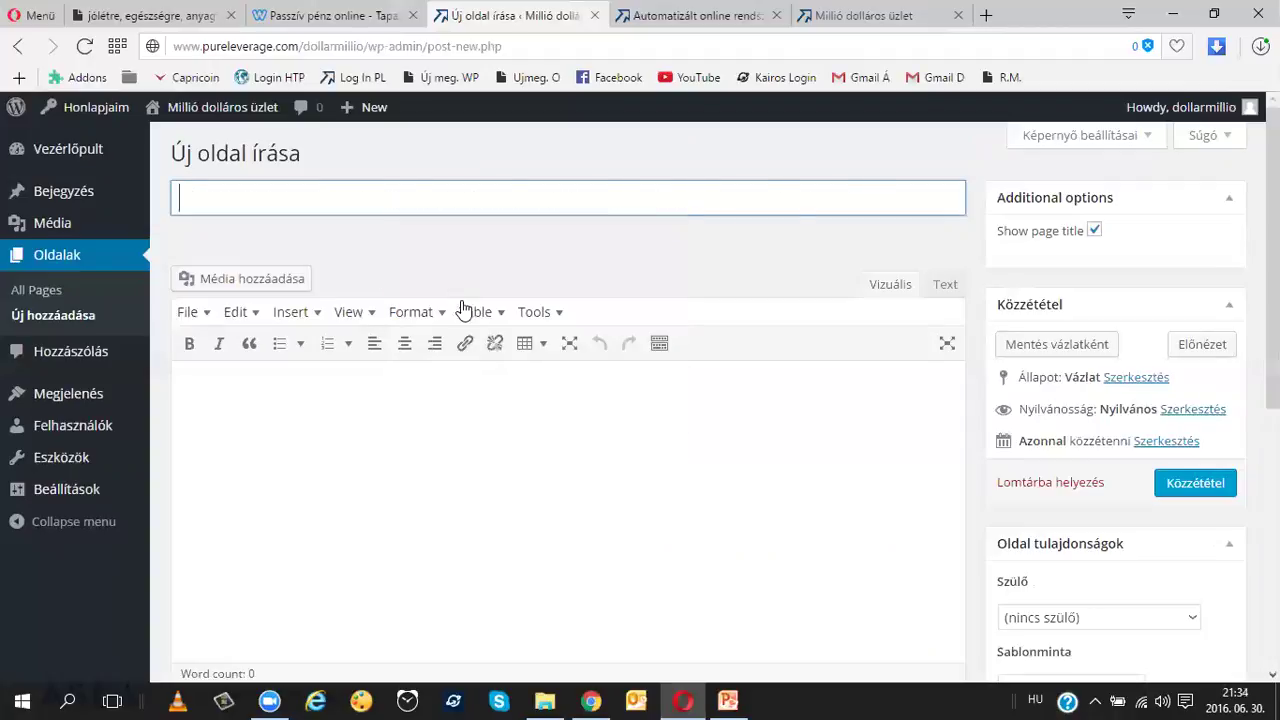
- Switch to Chrome and copy the entire page code of the example blog's front page
click(591, 700)
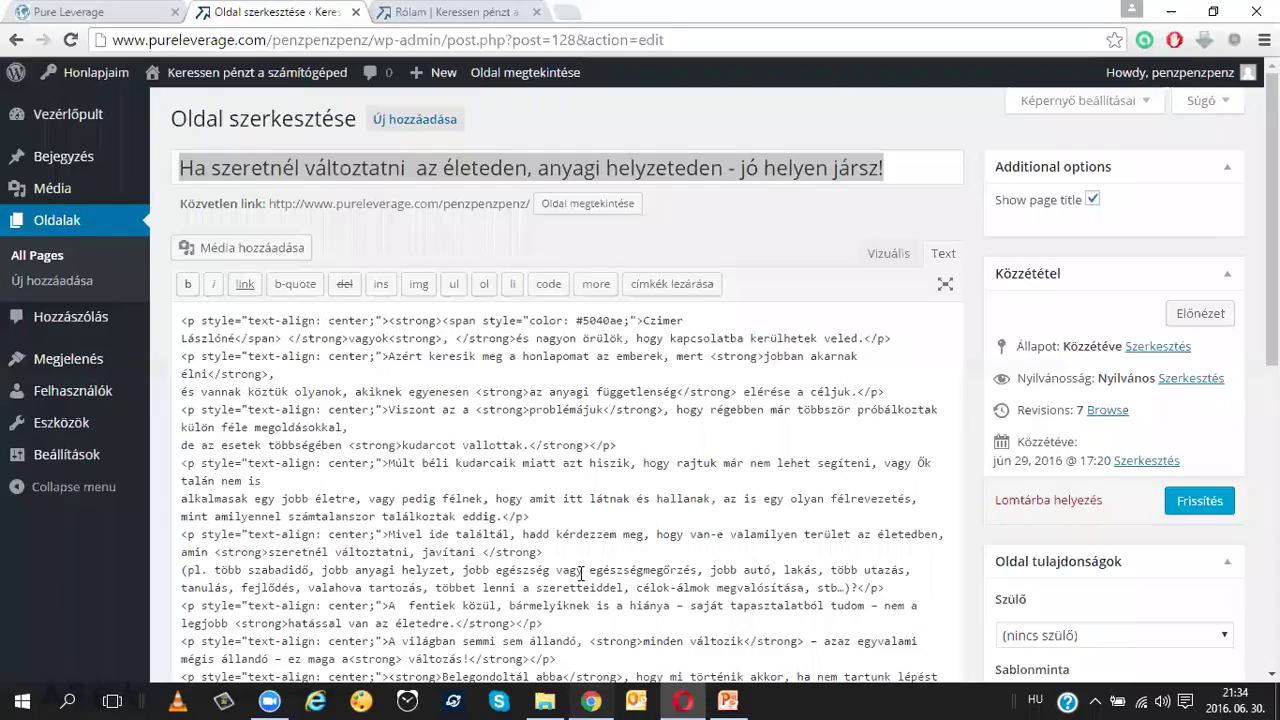
click(624, 417)
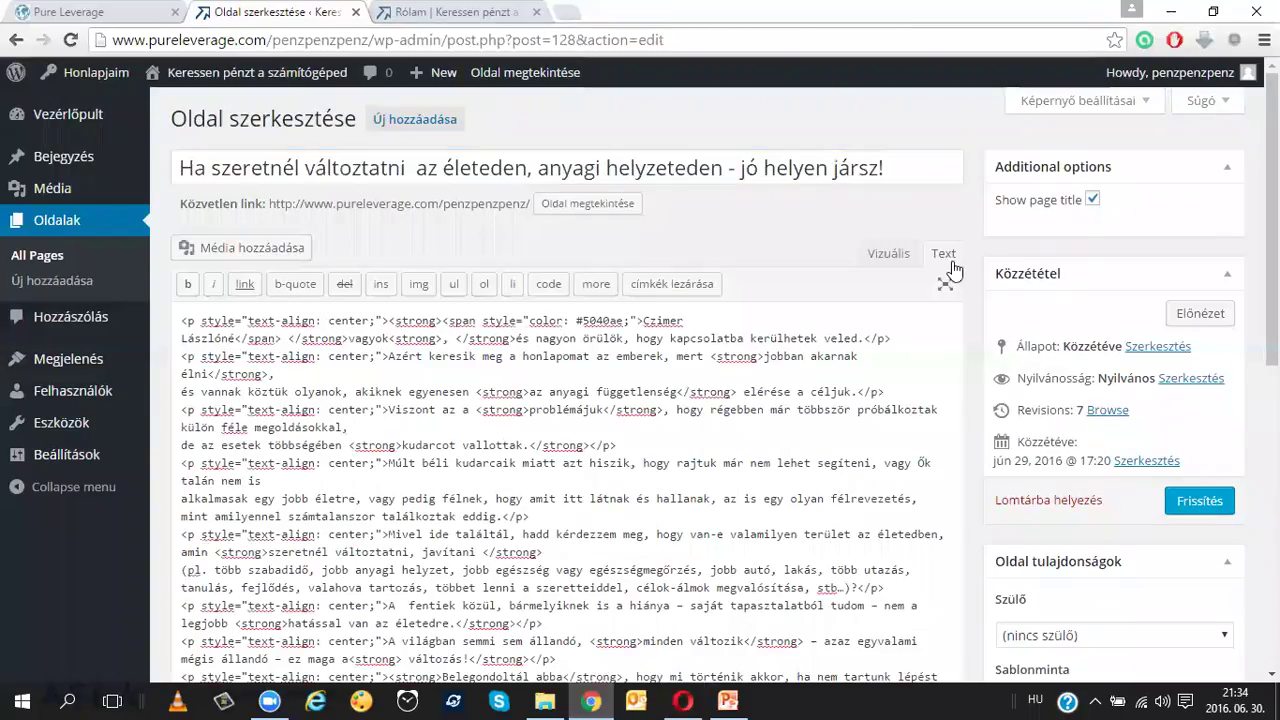
key(ctrl+a)
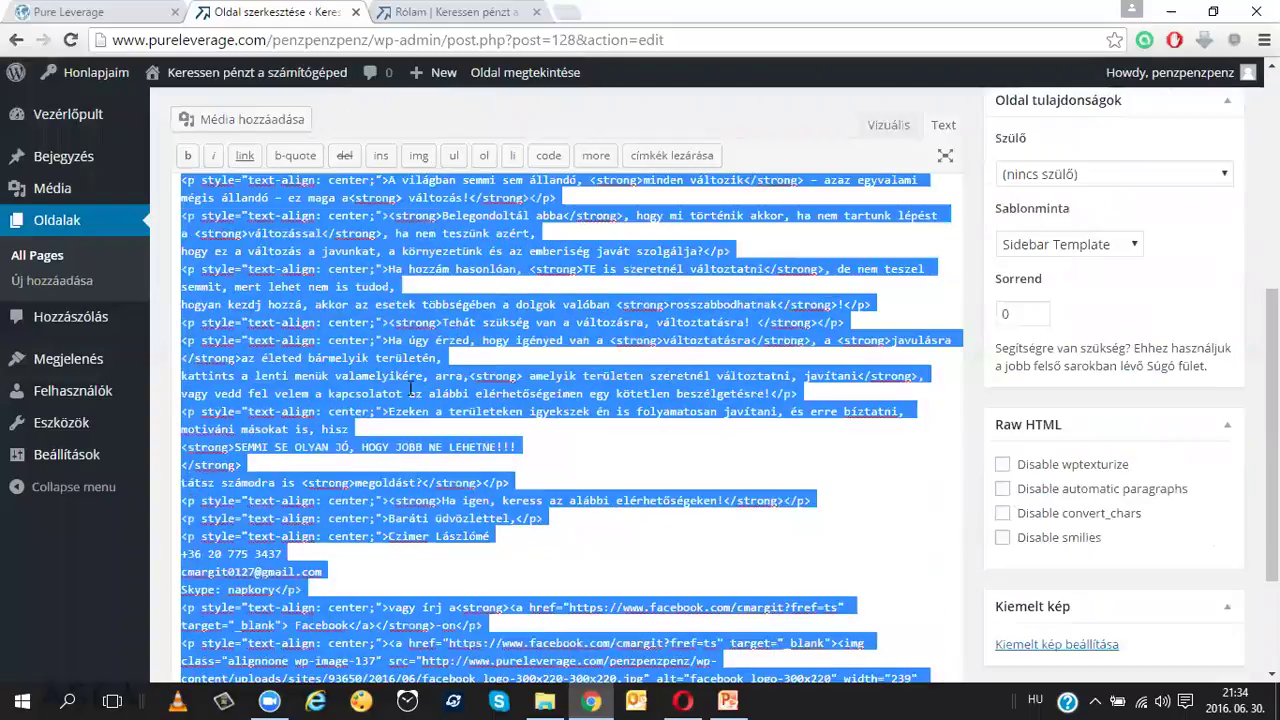
right_click(326, 377)
click(397, 411)
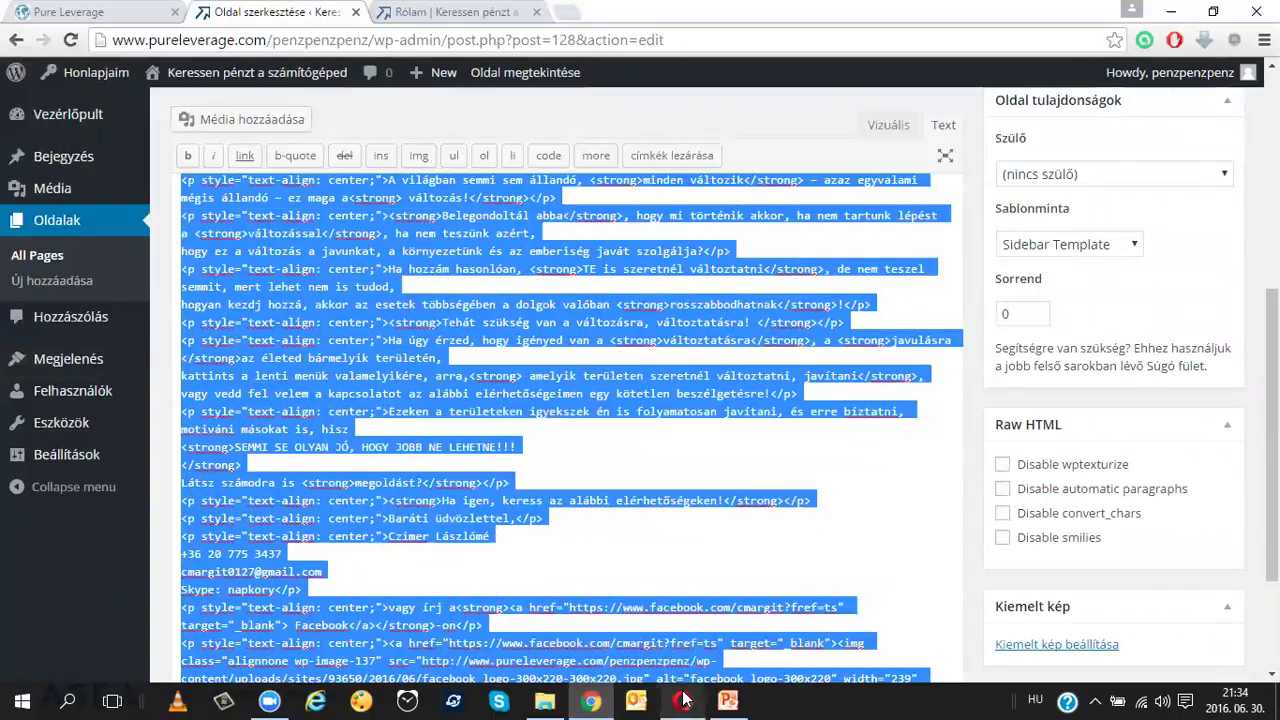
- Switch to Opera, paste the copied code into the new page's text editor and display it in the visual editor
click(683, 700)
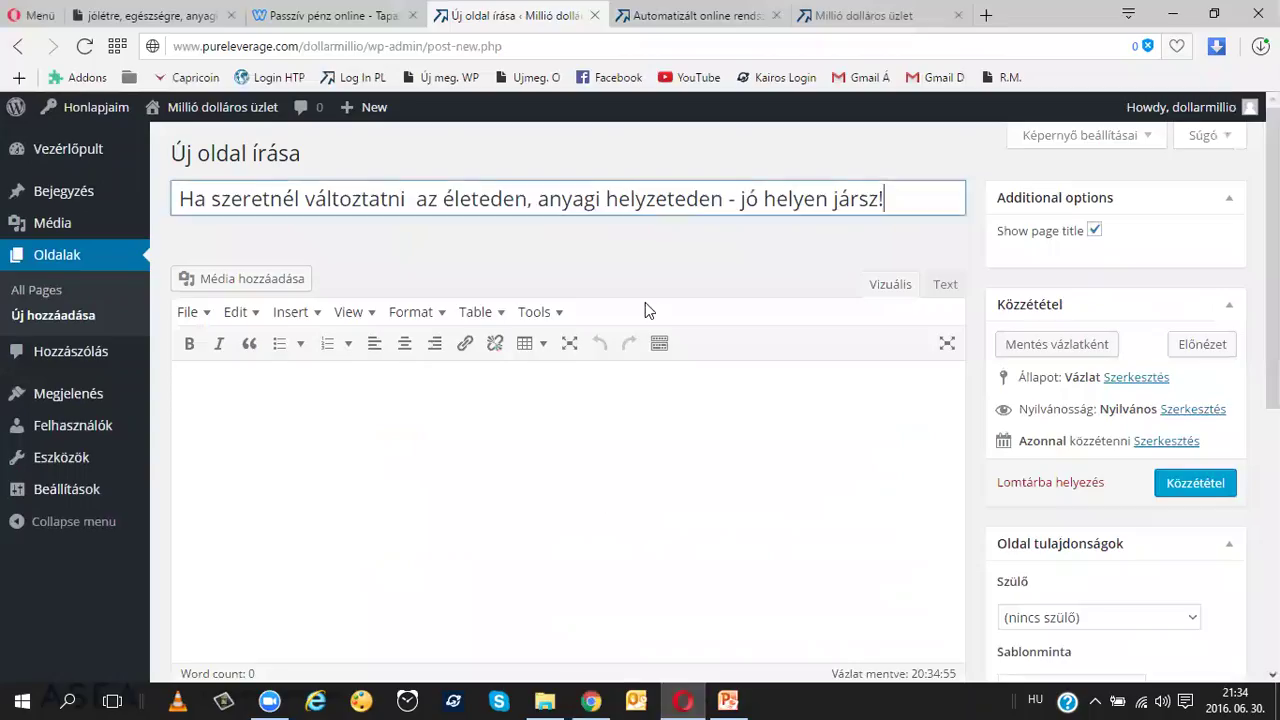
click(943, 285)
right_click(556, 378)
click(606, 482)
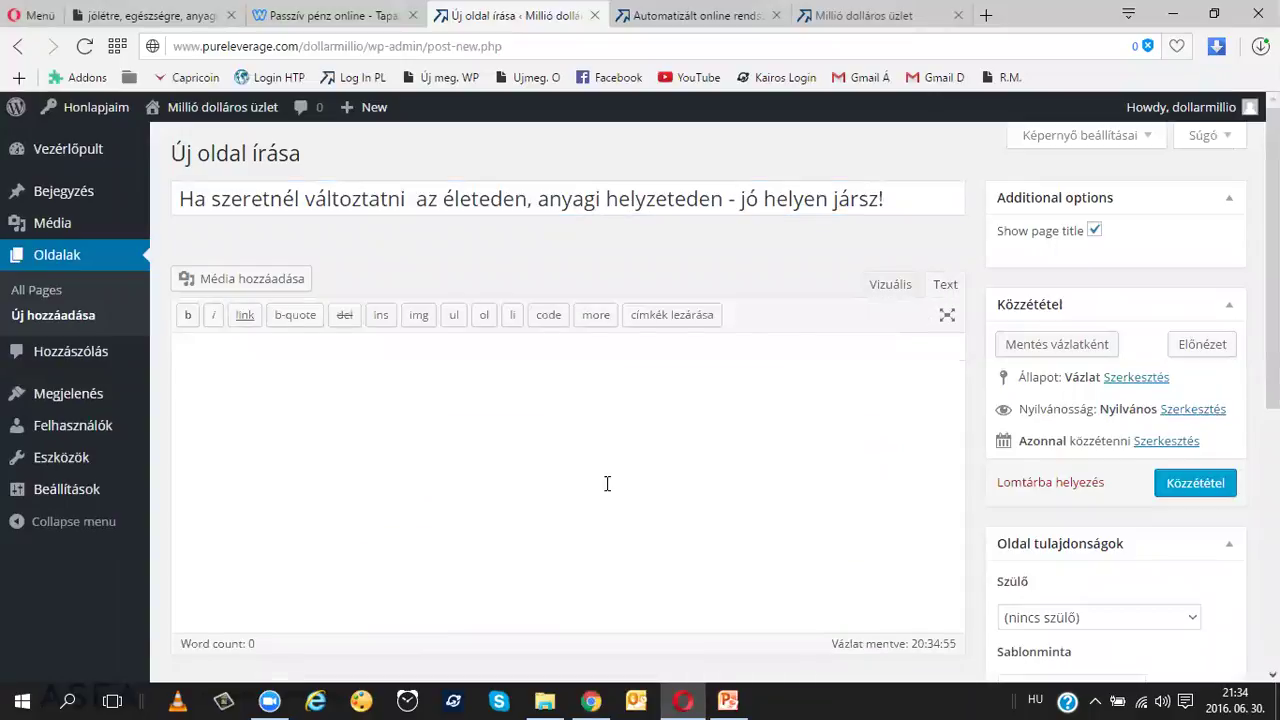
scroll(810, 360, up, 10)
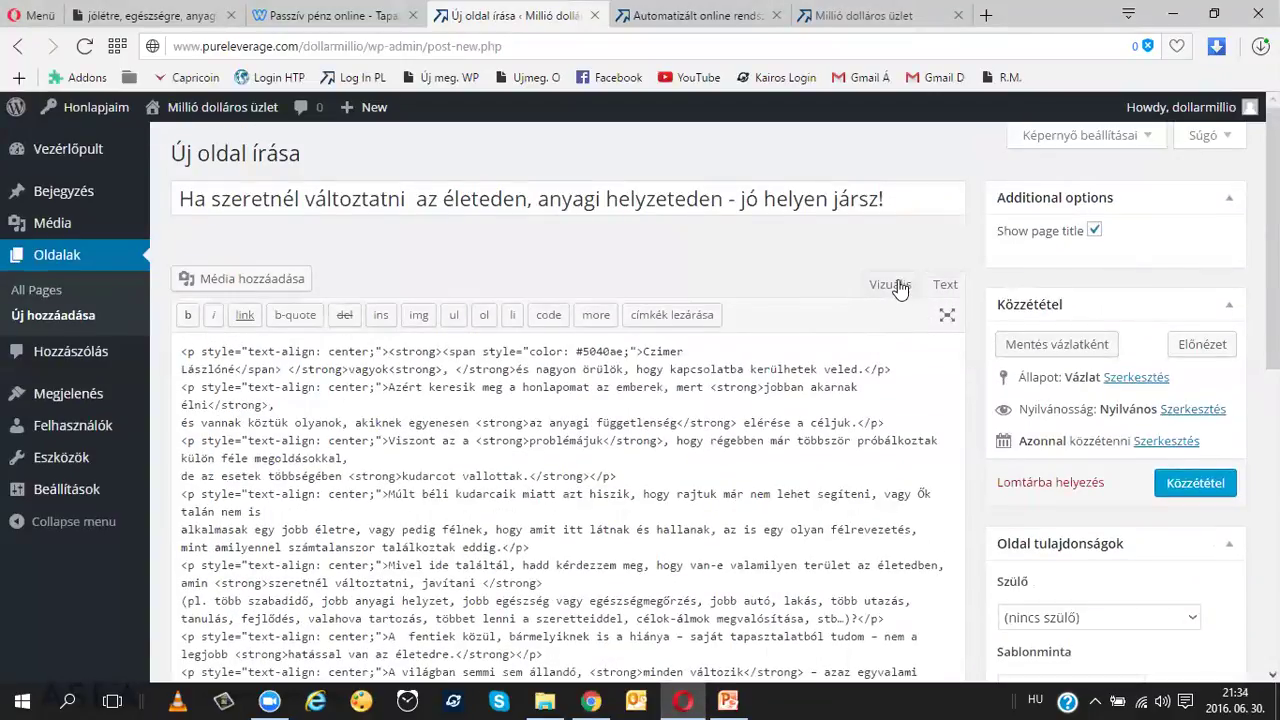
click(889, 285)
- Set the page's template to Sidebar Template and publish the "Ha szeretnél változtatni az életeden" page
scroll(1123, 336, down, 2)
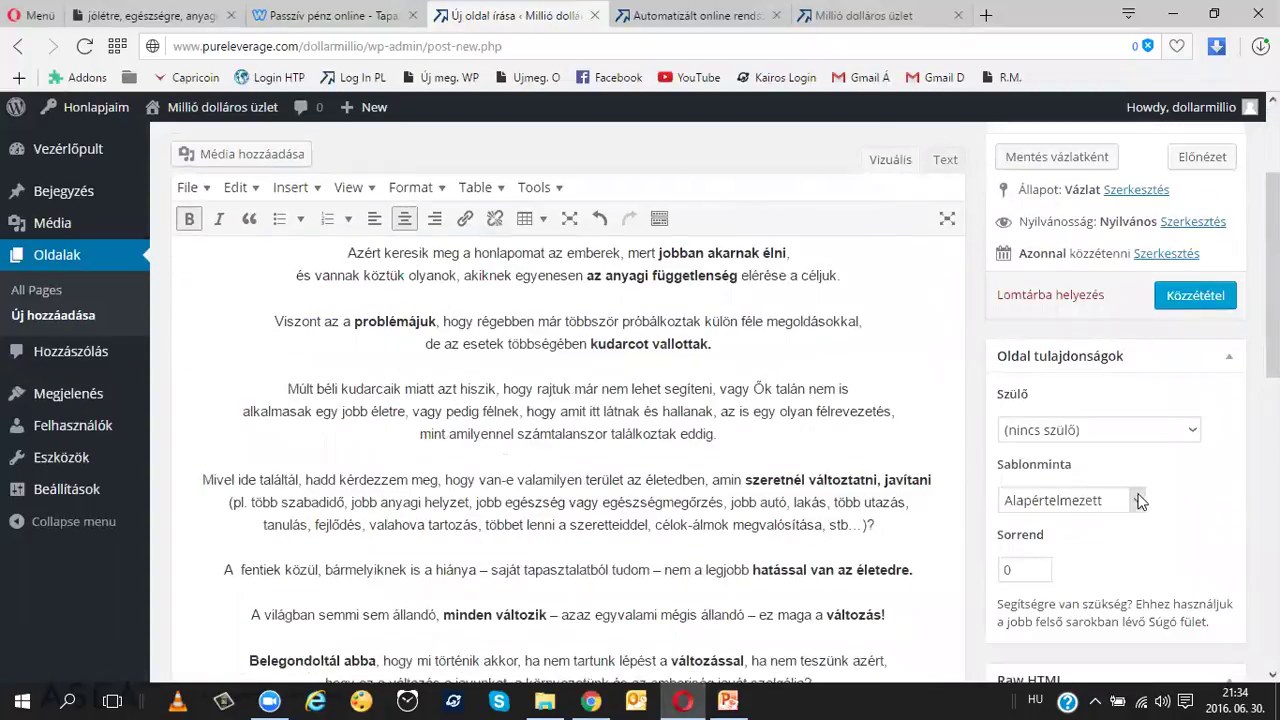
click(1139, 501)
click(1102, 557)
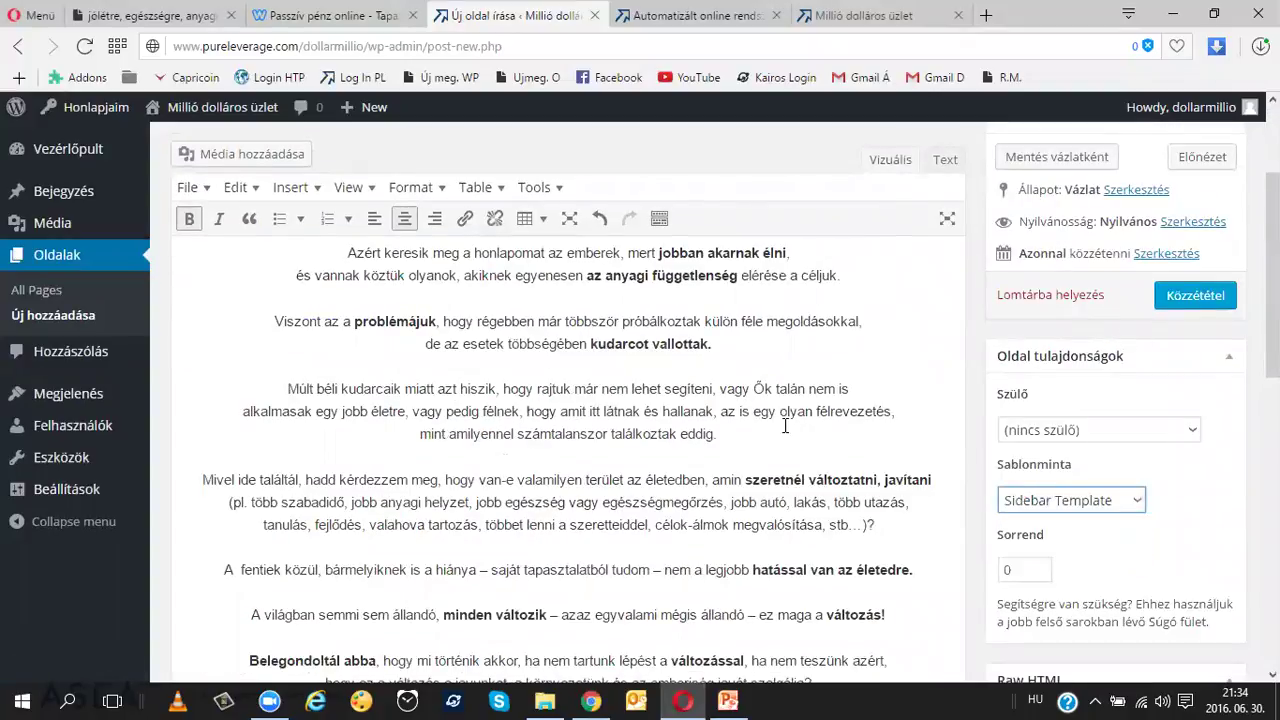
scroll(785, 427, up, 2)
click(1195, 483)
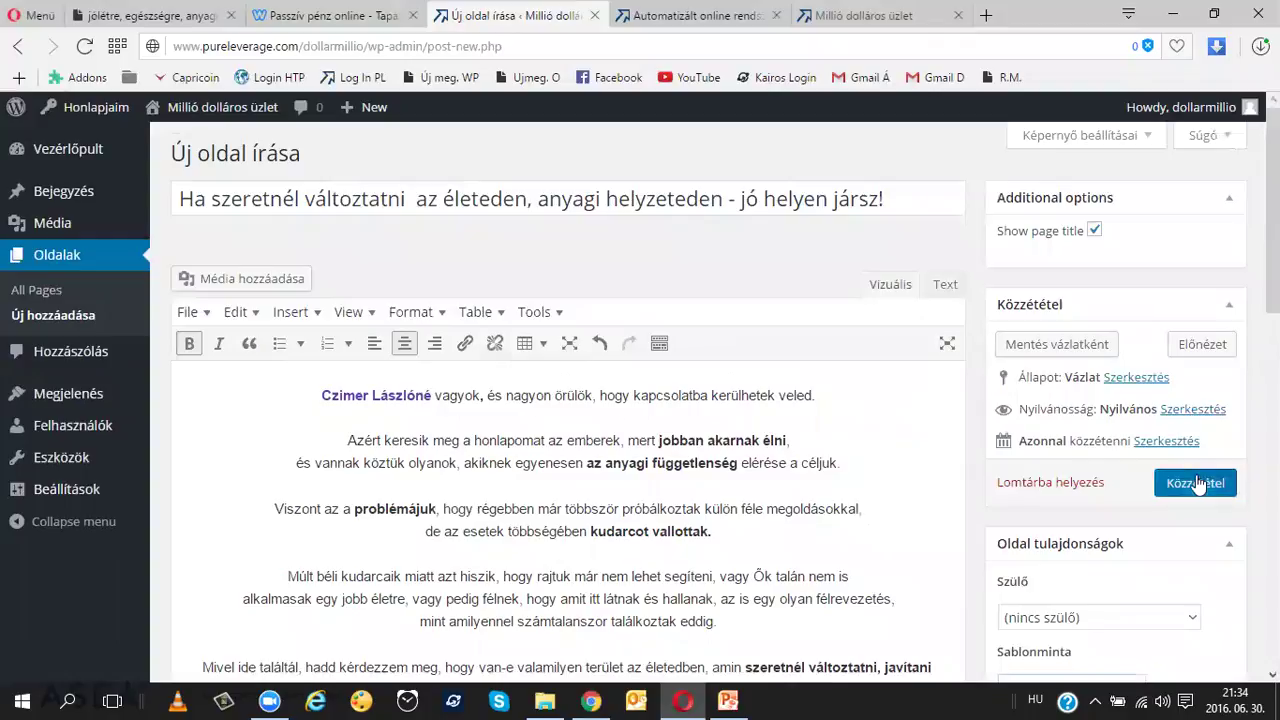
- Switch to Chrome and open the example blog's "Itt kezd el!" page for editing
click(591, 700)
click(58, 229)
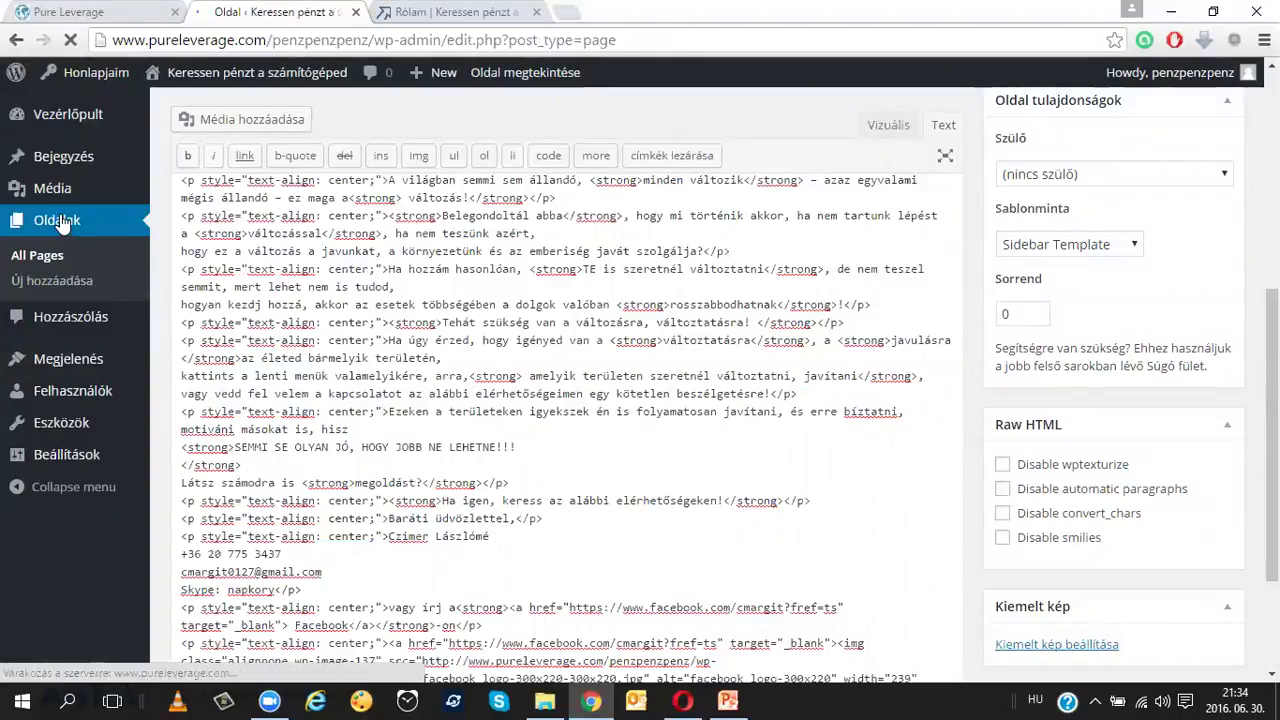
scroll(272, 355, down, 2)
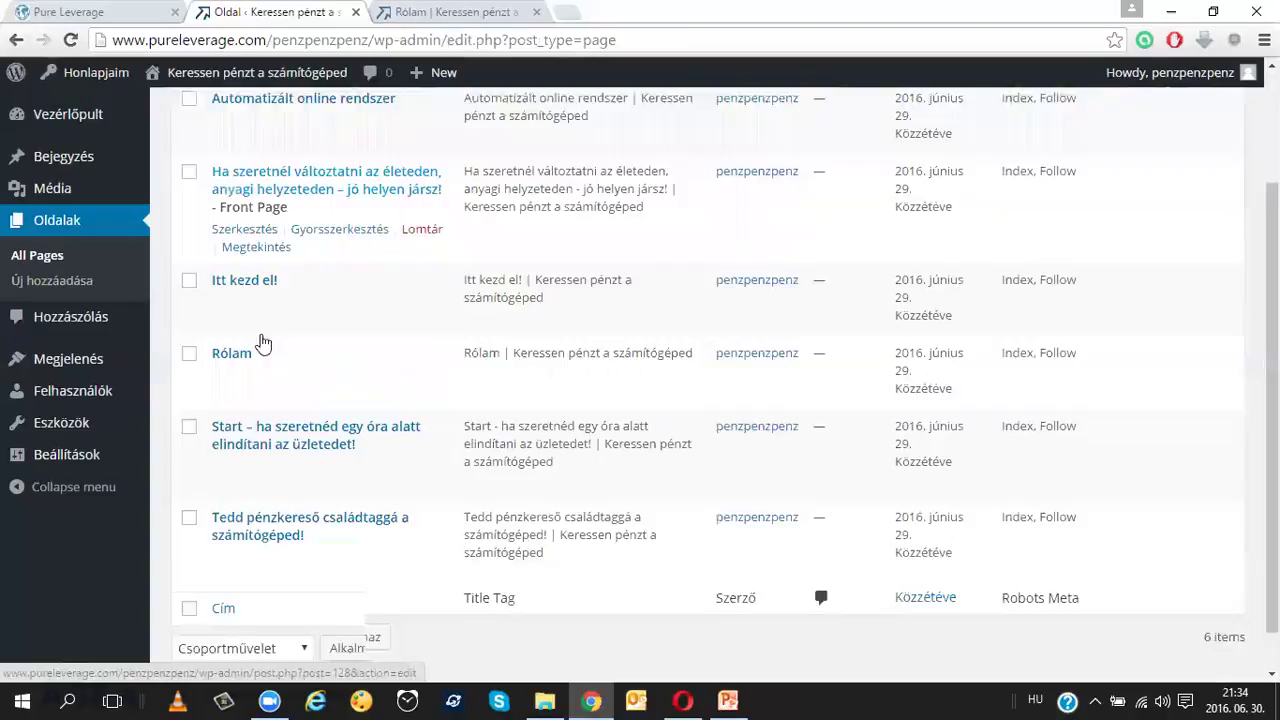
click(243, 252)
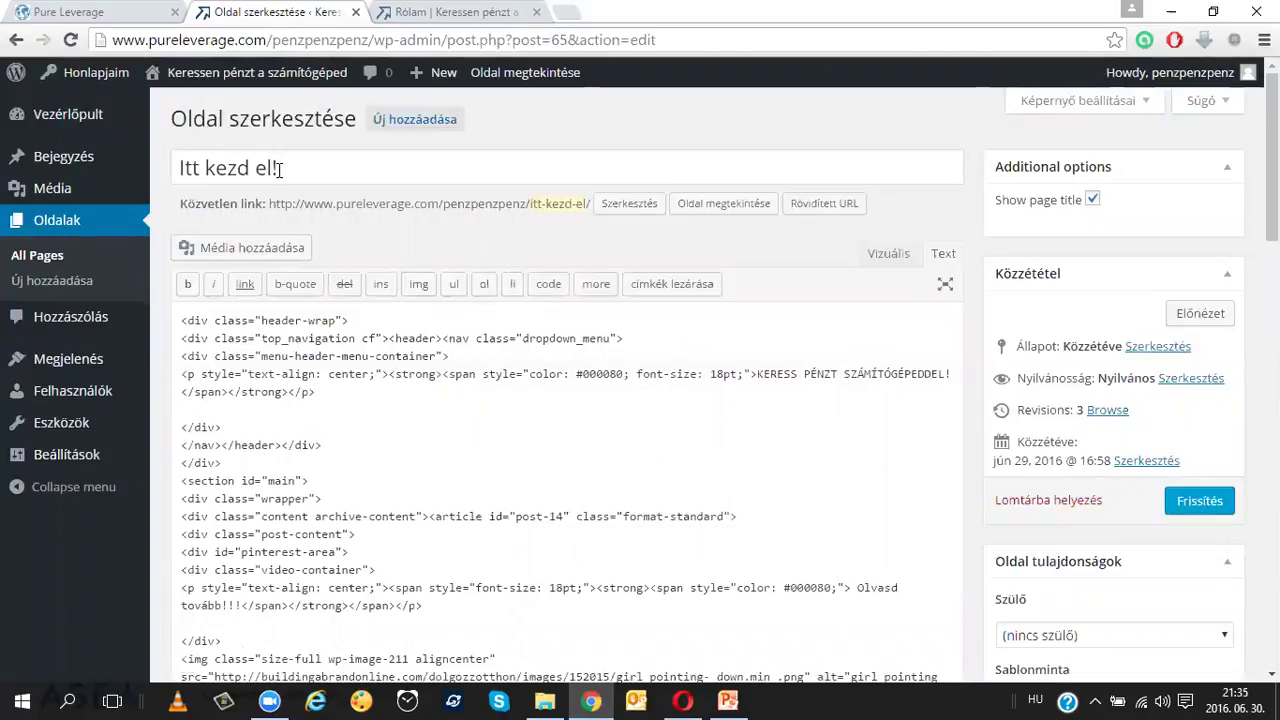
- Copy the entire page code of the "Itt kezd el!" page
drag(281, 170, 162, 163)
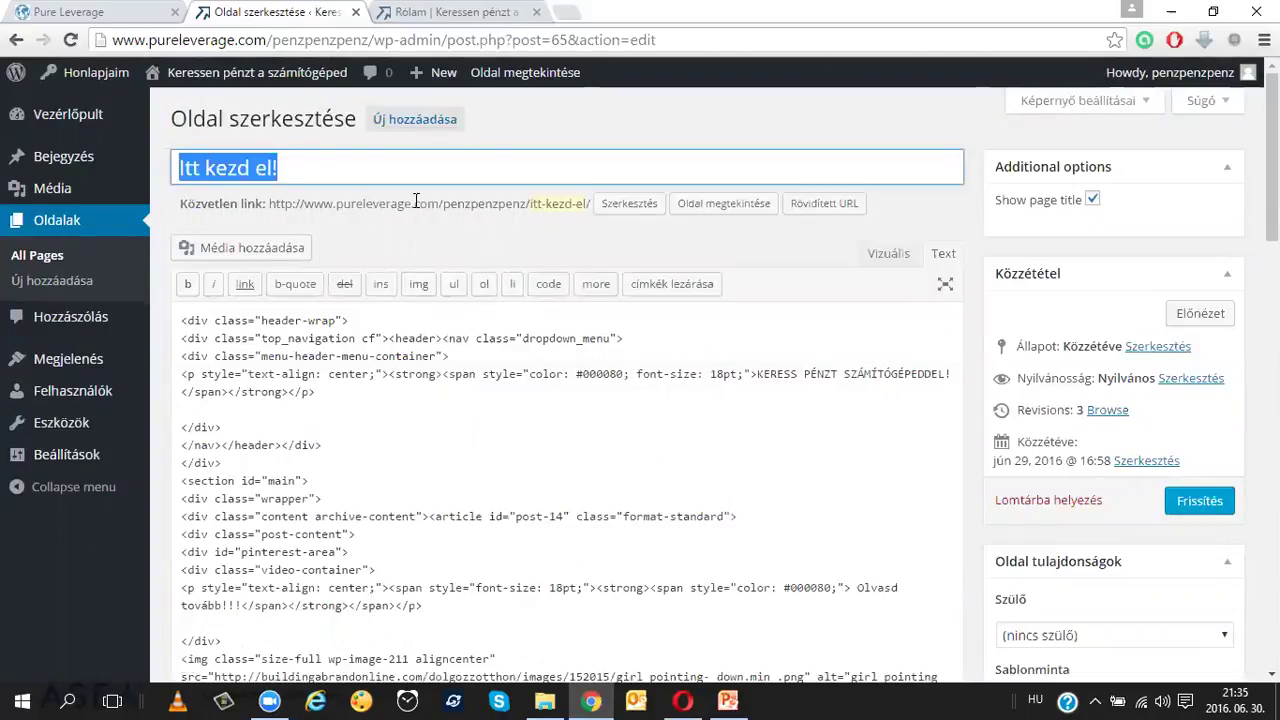
click(307, 358)
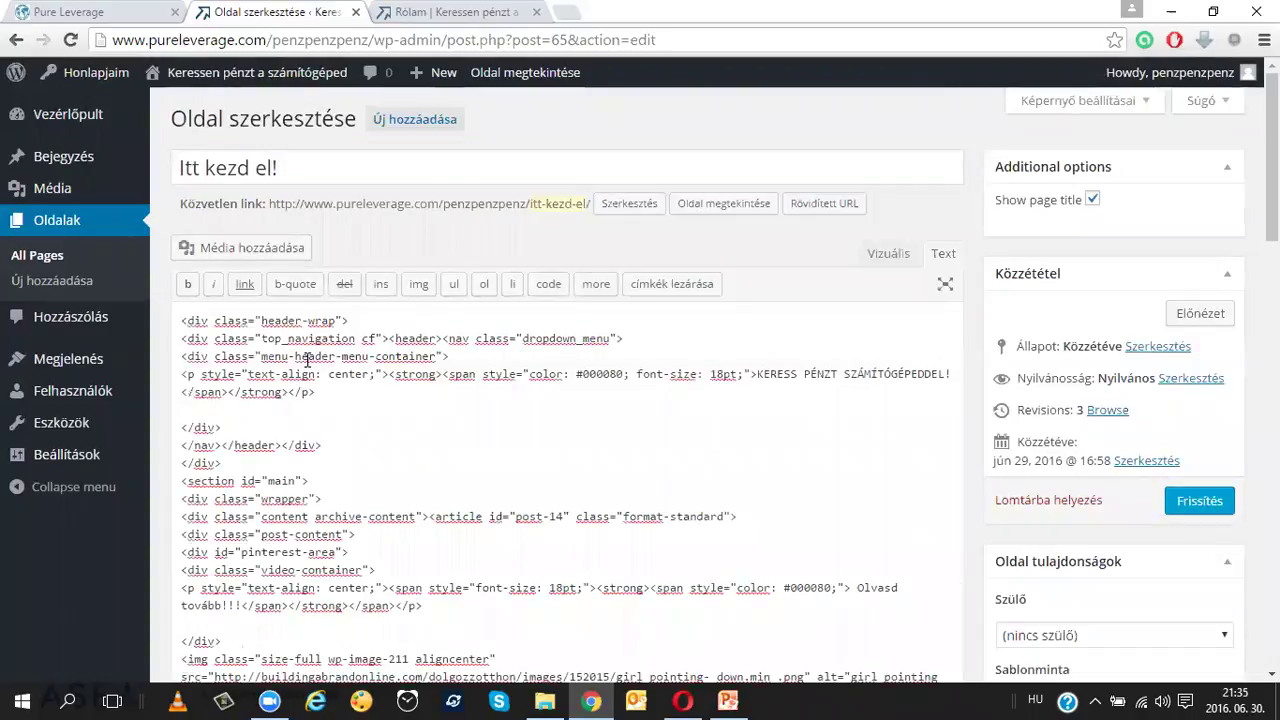
key(ctrl+a)
scroll(290, 350, down, 5)
right_click(274, 336)
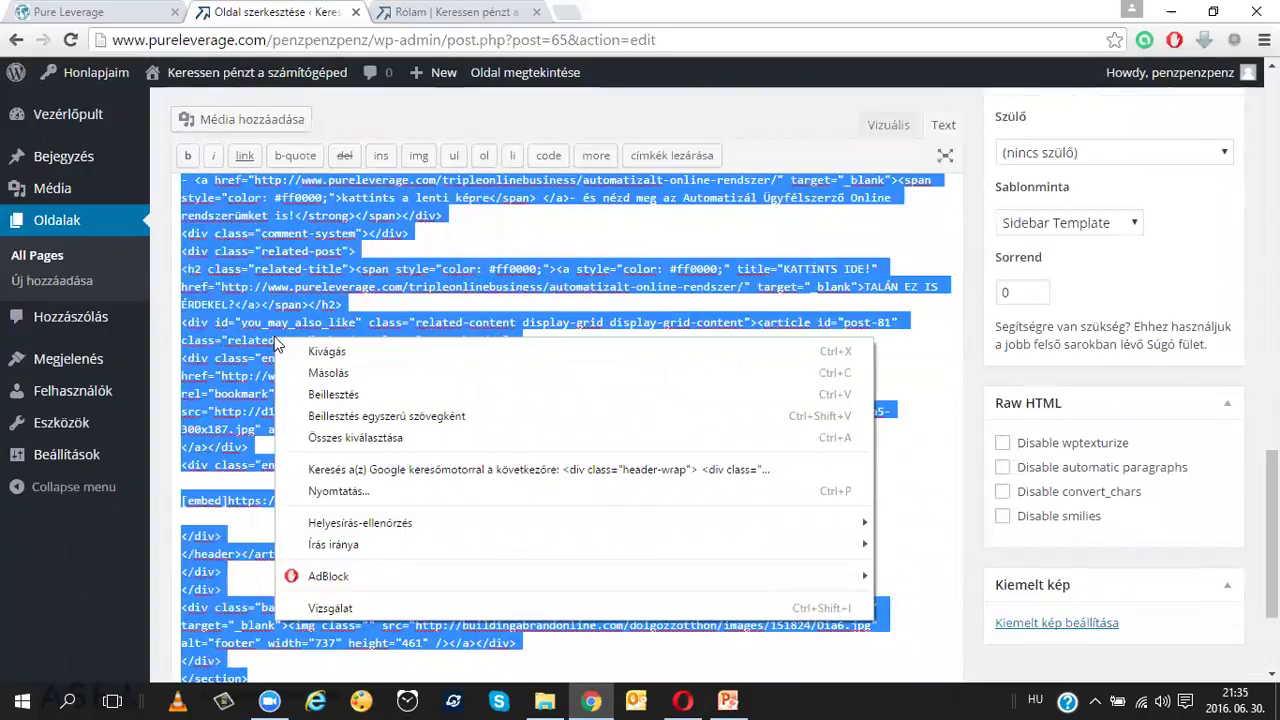
click(318, 370)
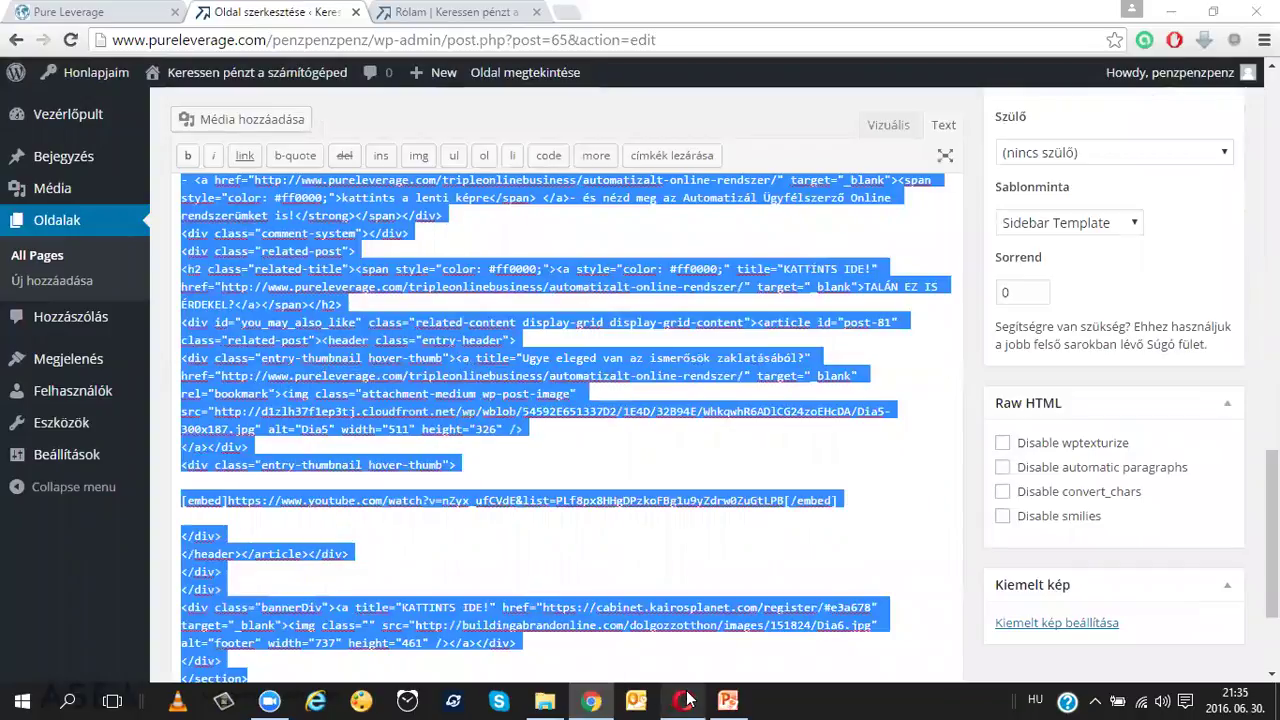
- Switch to Opera, add a new page titled "Itt kezd el!" and paste the copied code into its text editor
click(683, 700)
click(415, 154)
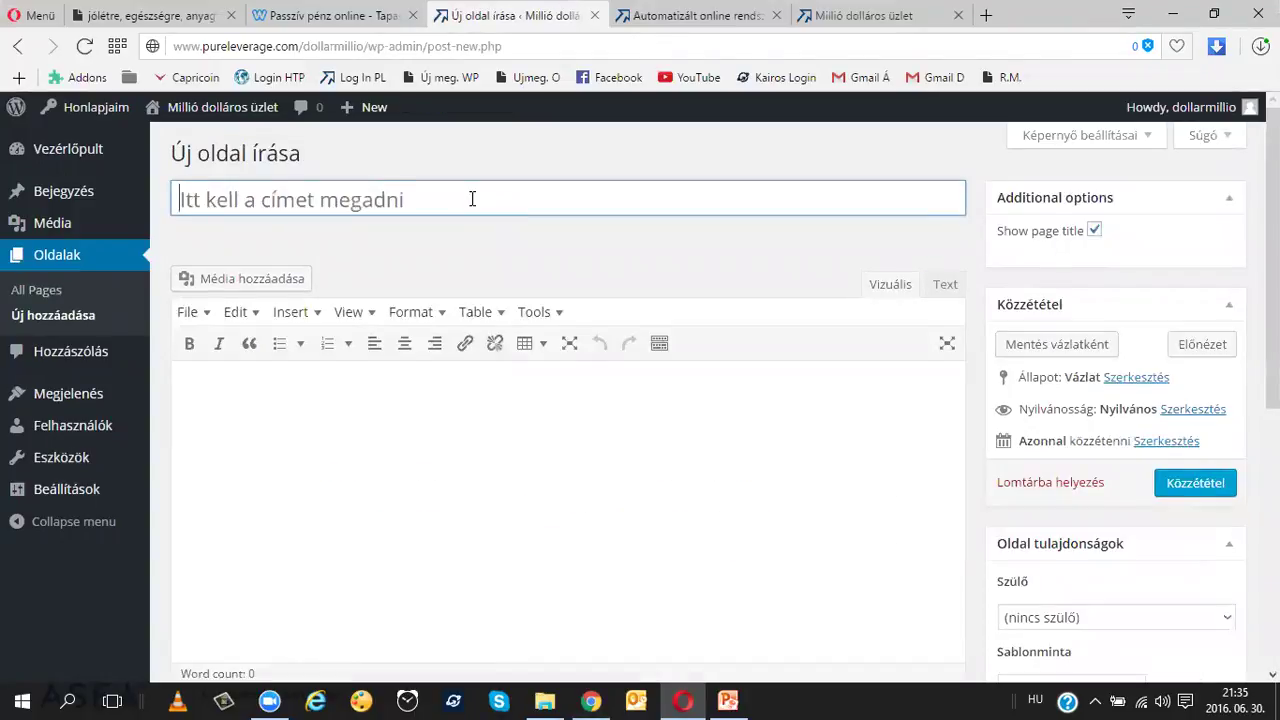
click(472, 198)
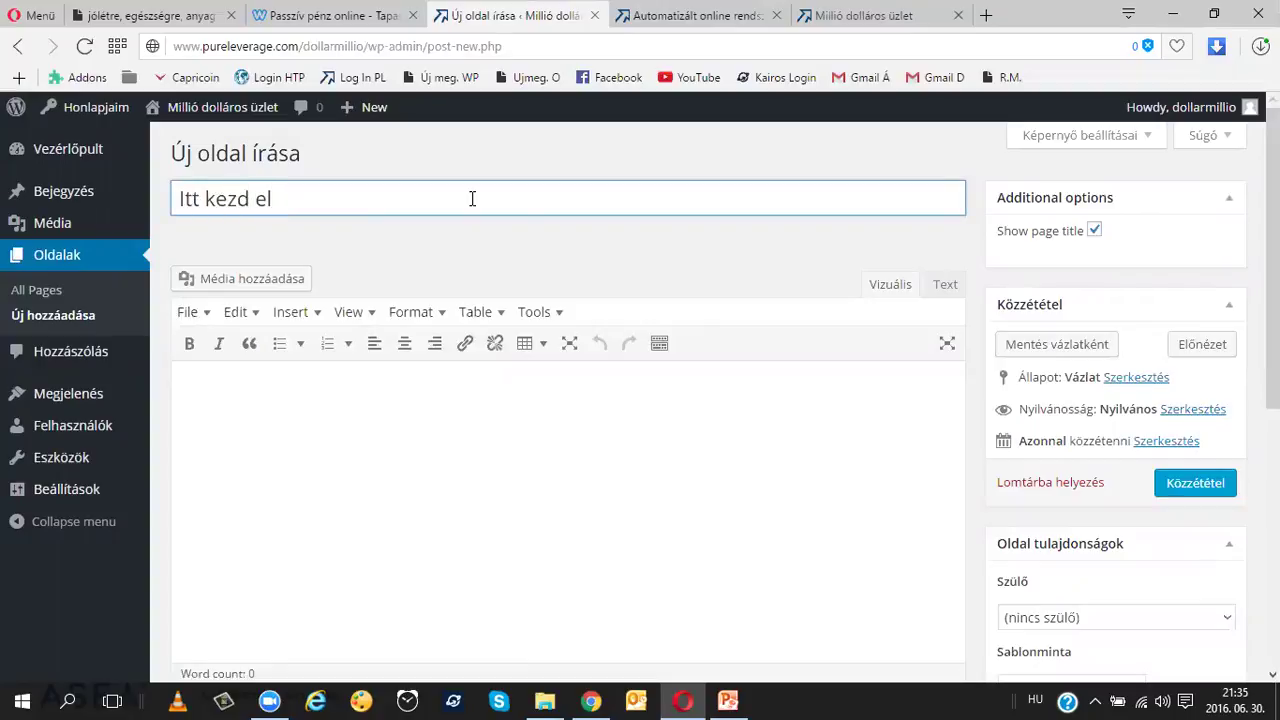
click(945, 286)
right_click(463, 369)
click(524, 471)
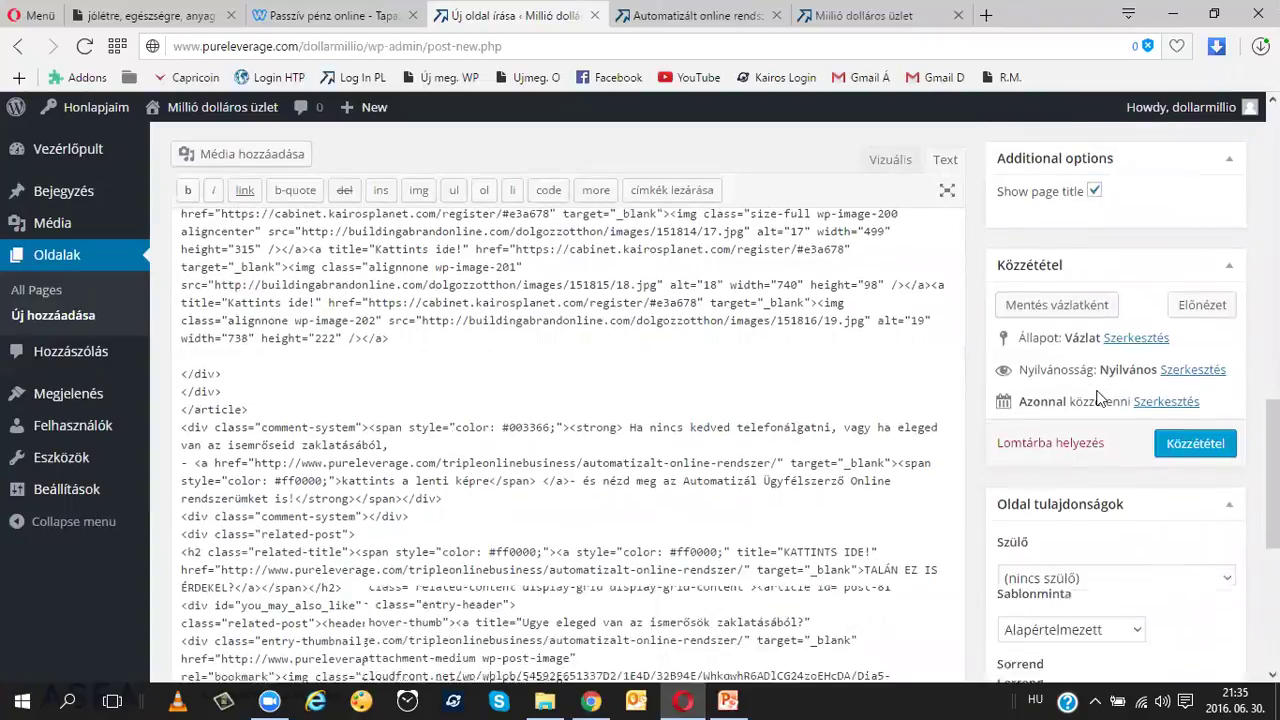
- Set the "Itt kezd el!" page's template to Sidebar Template and publish the page
scroll(1100, 400, down, 2)
click(1055, 524)
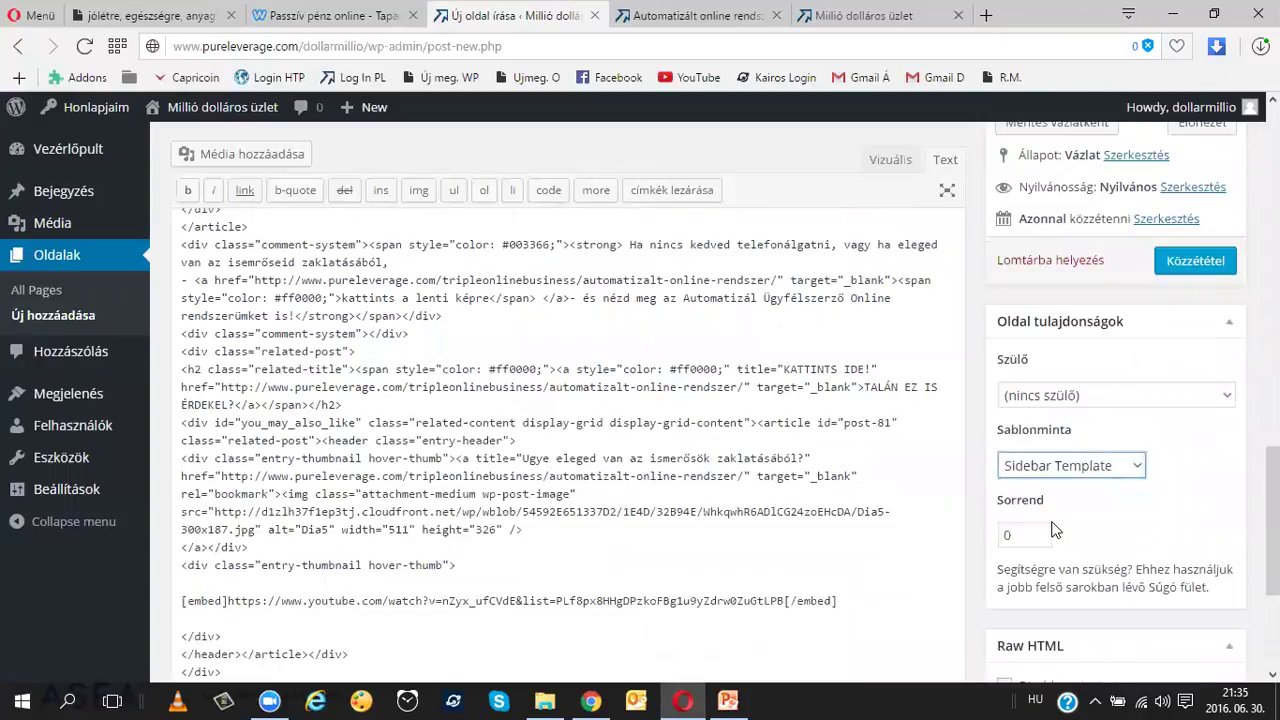
- Switch to Chrome, open the example blog's "Start - ha szeretnéd egy óra alatt elindítani az üzletedet!" page for editing and copy its title
click(591, 700)
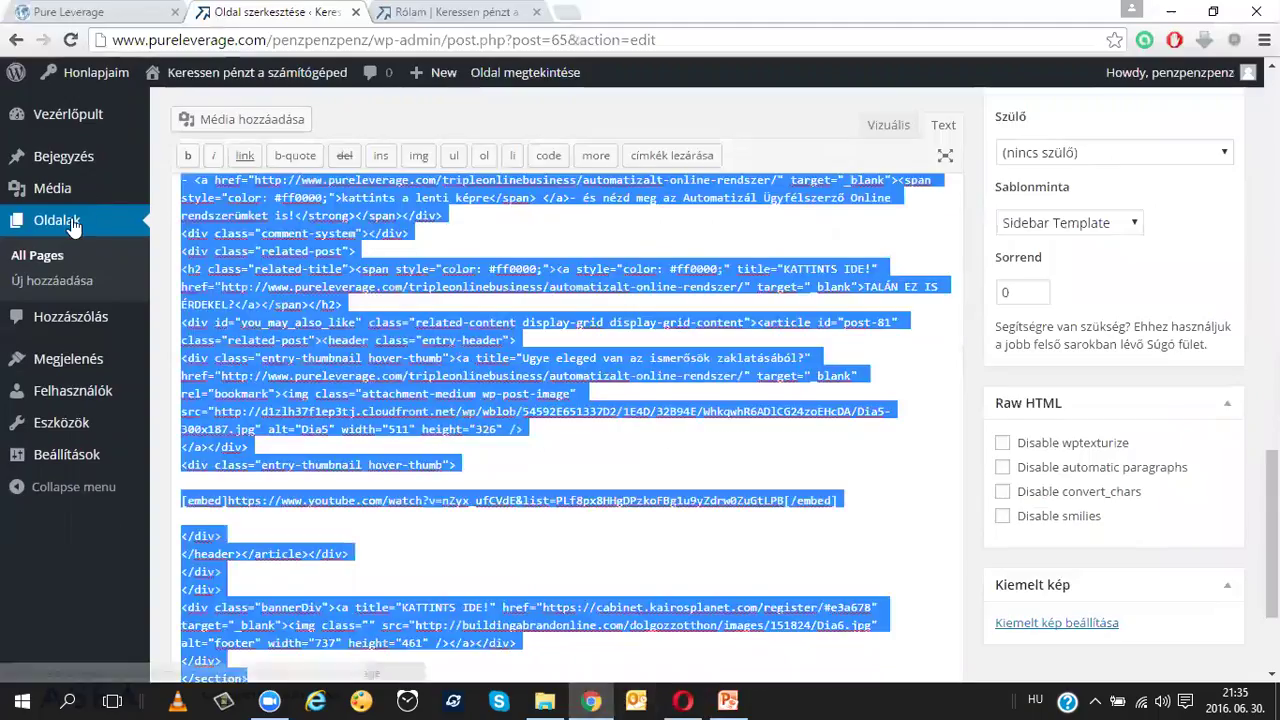
click(72, 222)
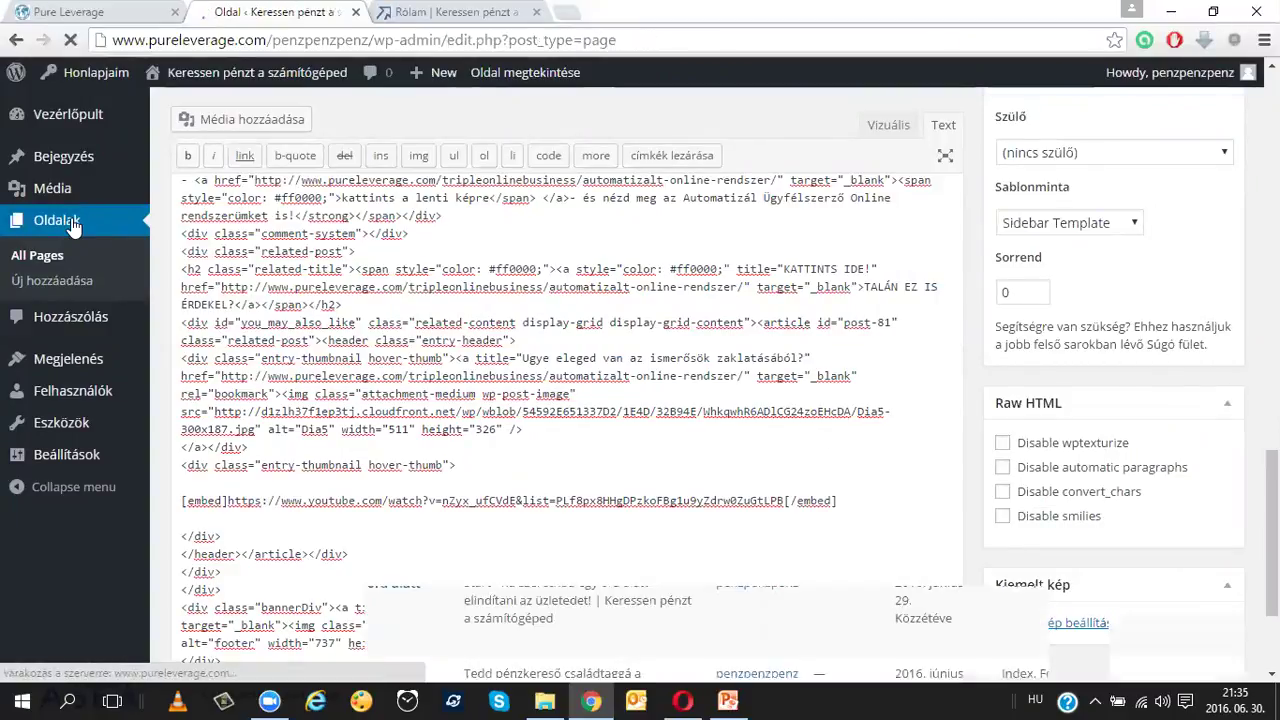
scroll(414, 277, down, 2)
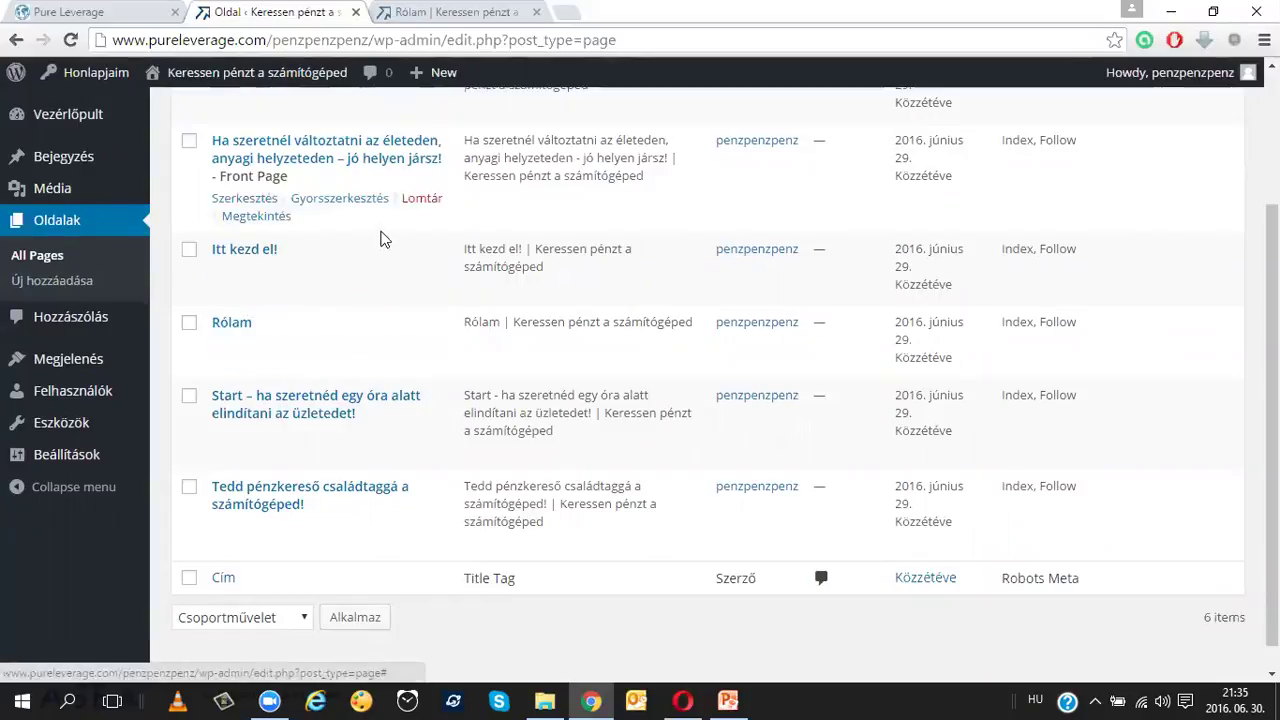
scroll(366, 222, down, 1)
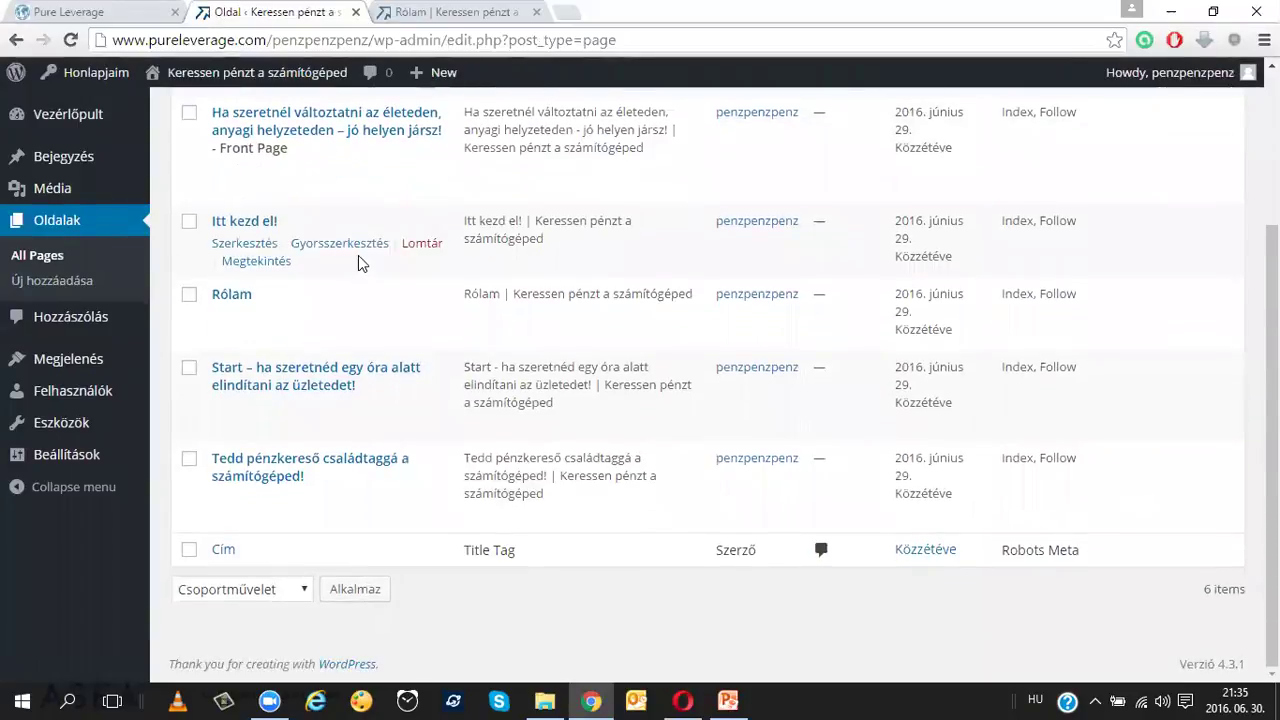
click(281, 384)
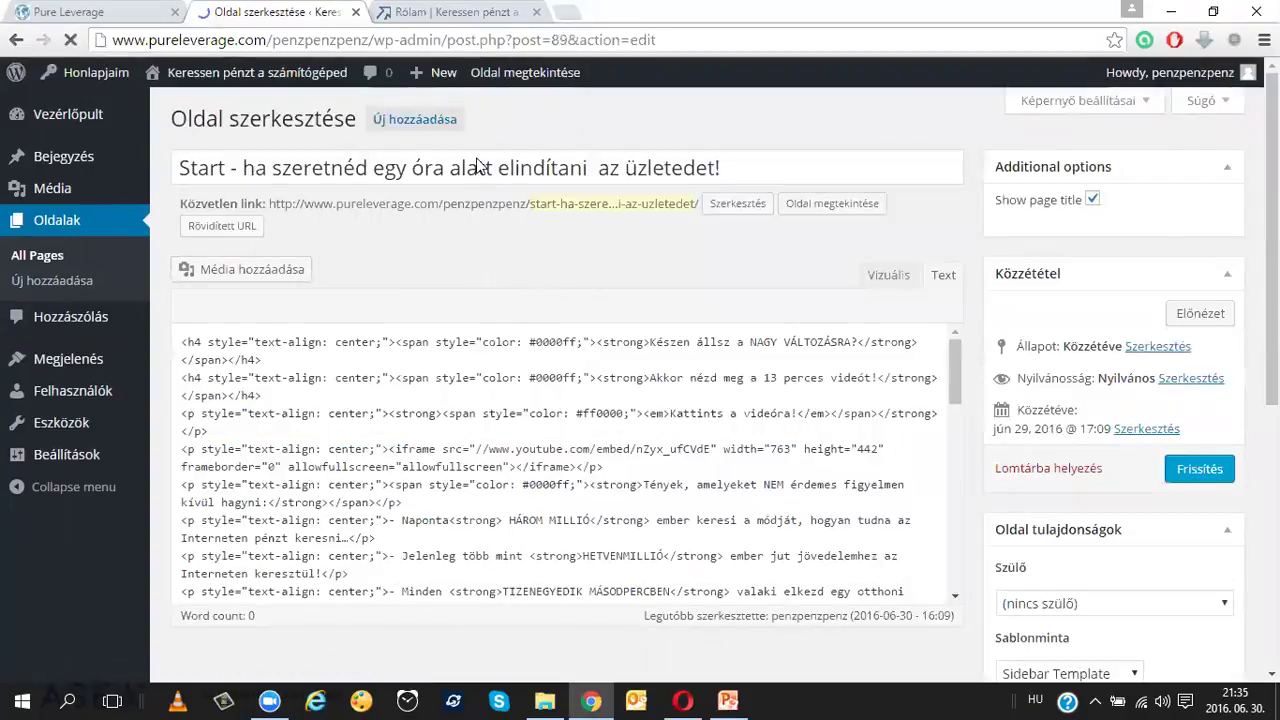
double_click(476, 165)
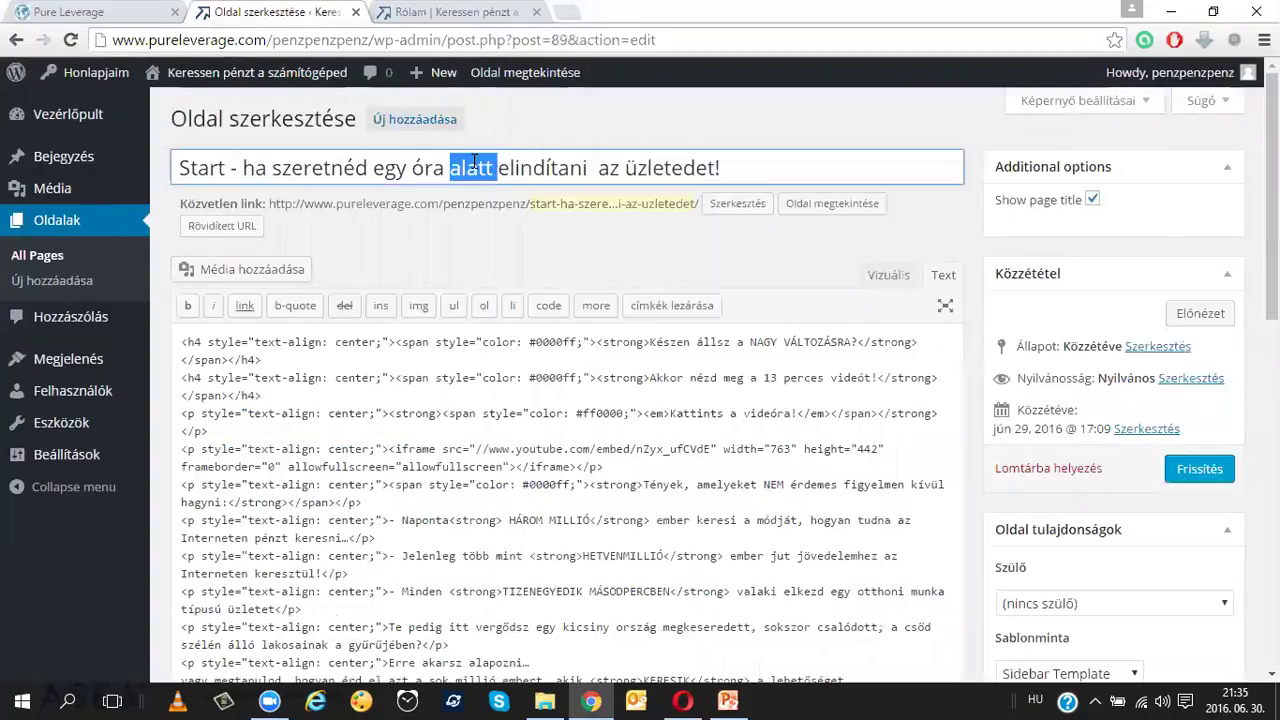
key(ctrl+a)
right_click(474, 163)
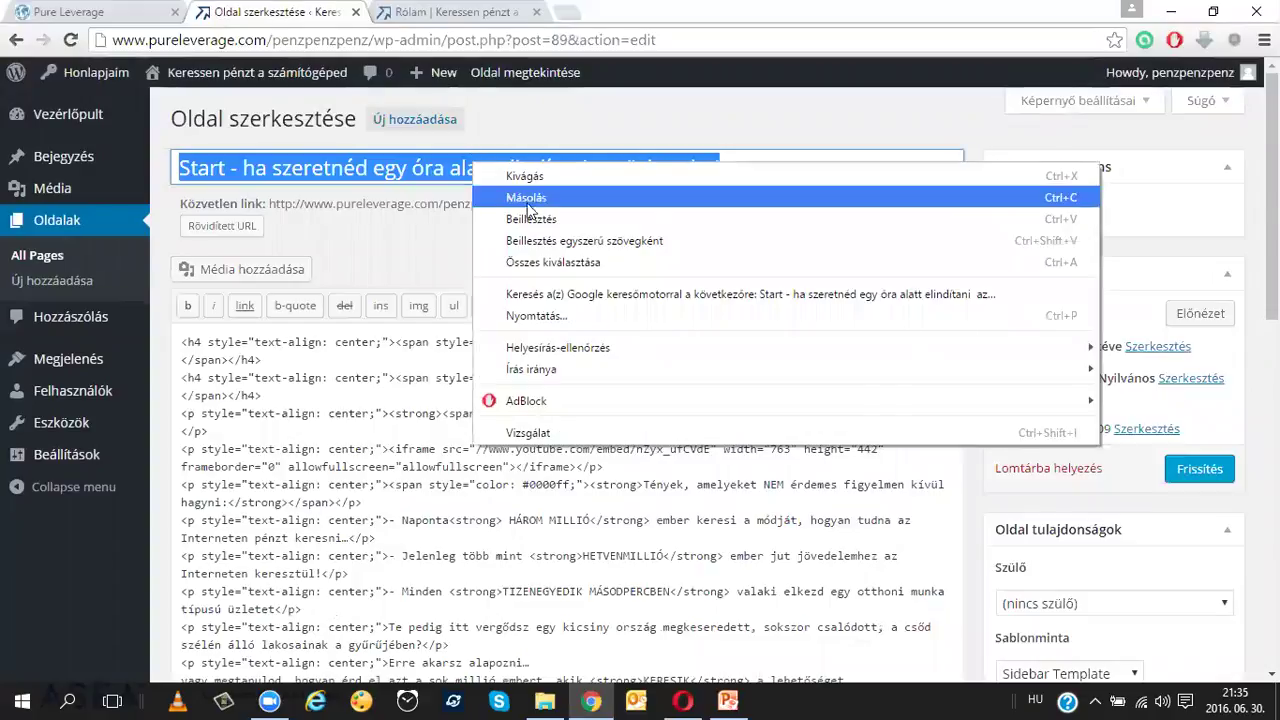
click(535, 197)
- Switch to Opera, add another new page, paste the copied Start title into its title field and have the text editor ready for code
click(683, 700)
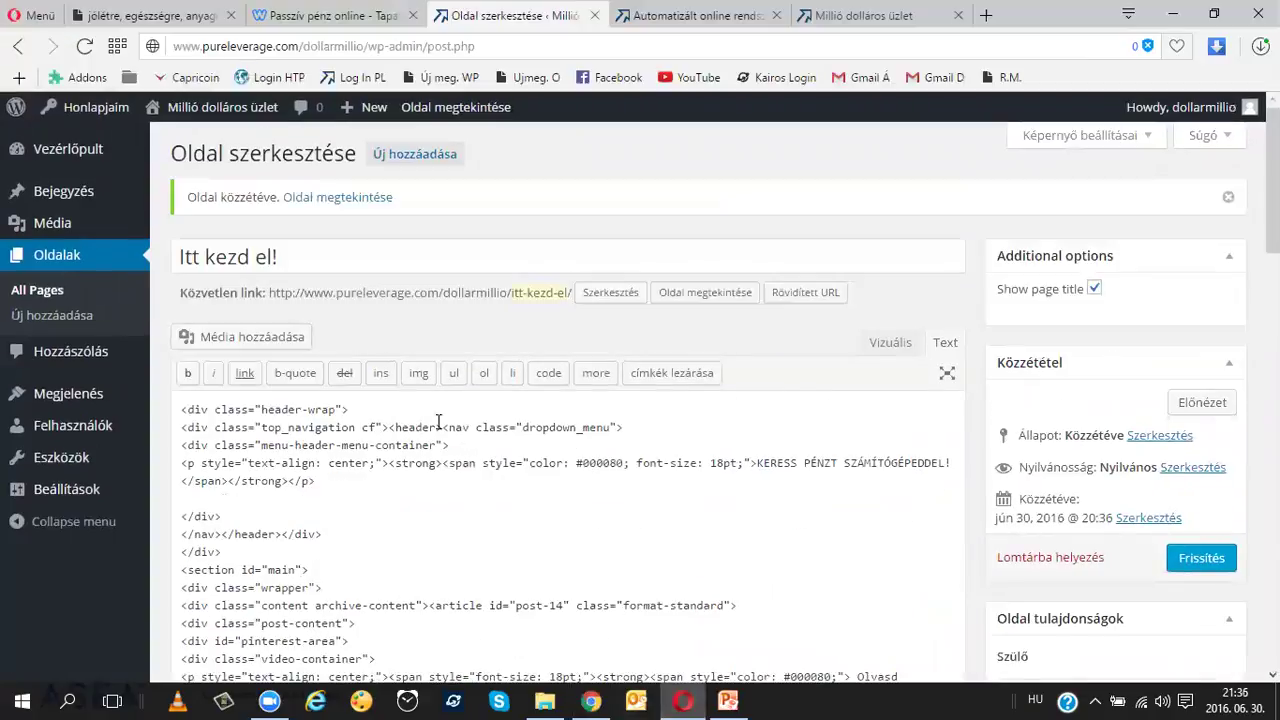
click(437, 153)
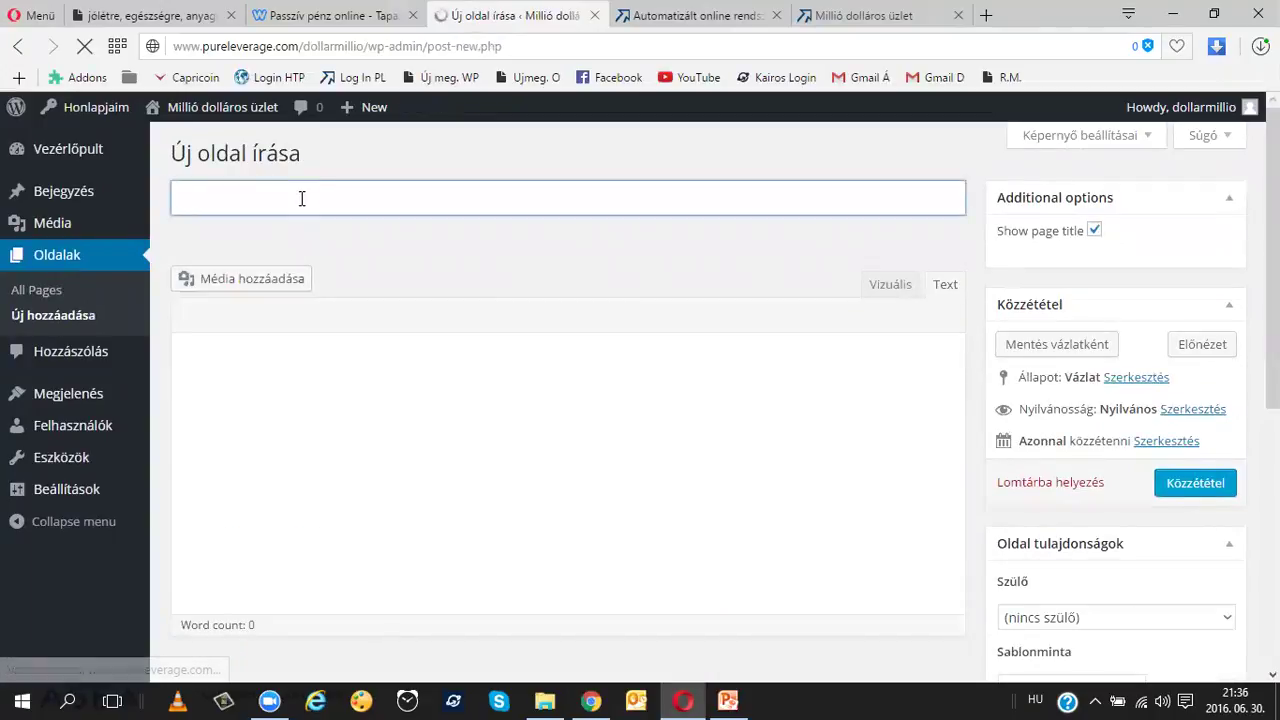
right_click(303, 198)
click(245, 200)
click(245, 200)
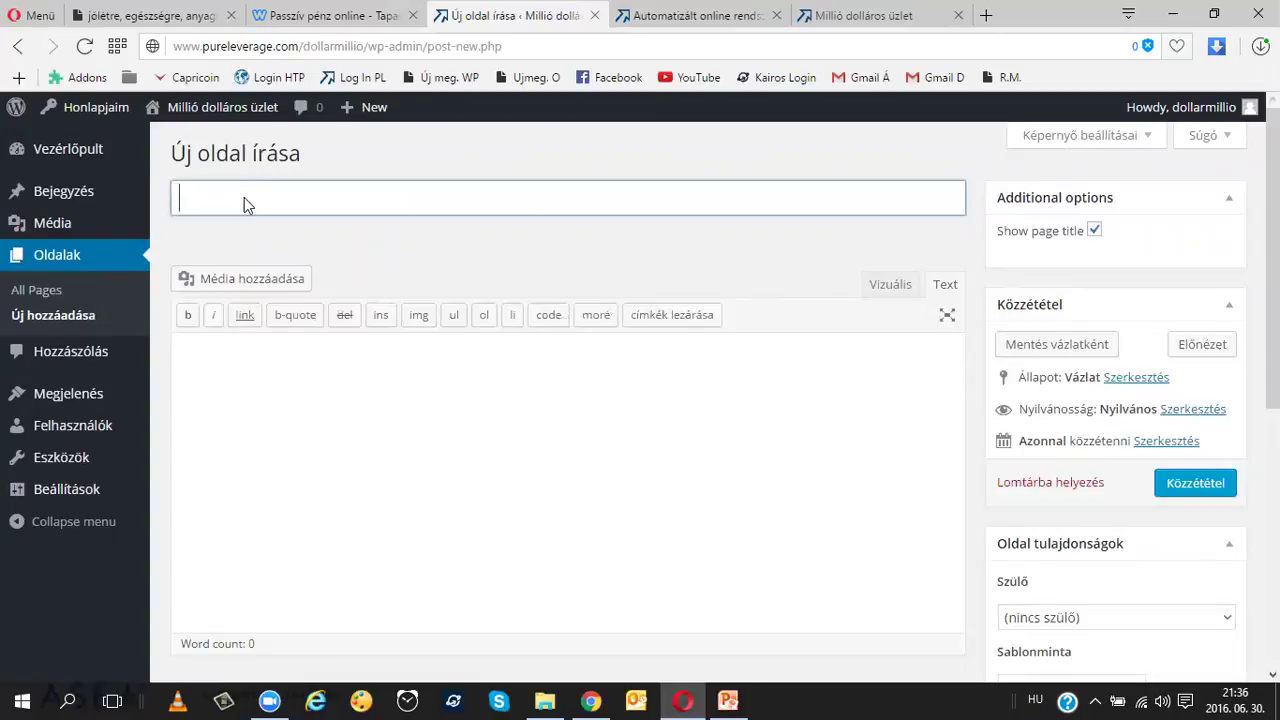
right_click(245, 202)
click(300, 297)
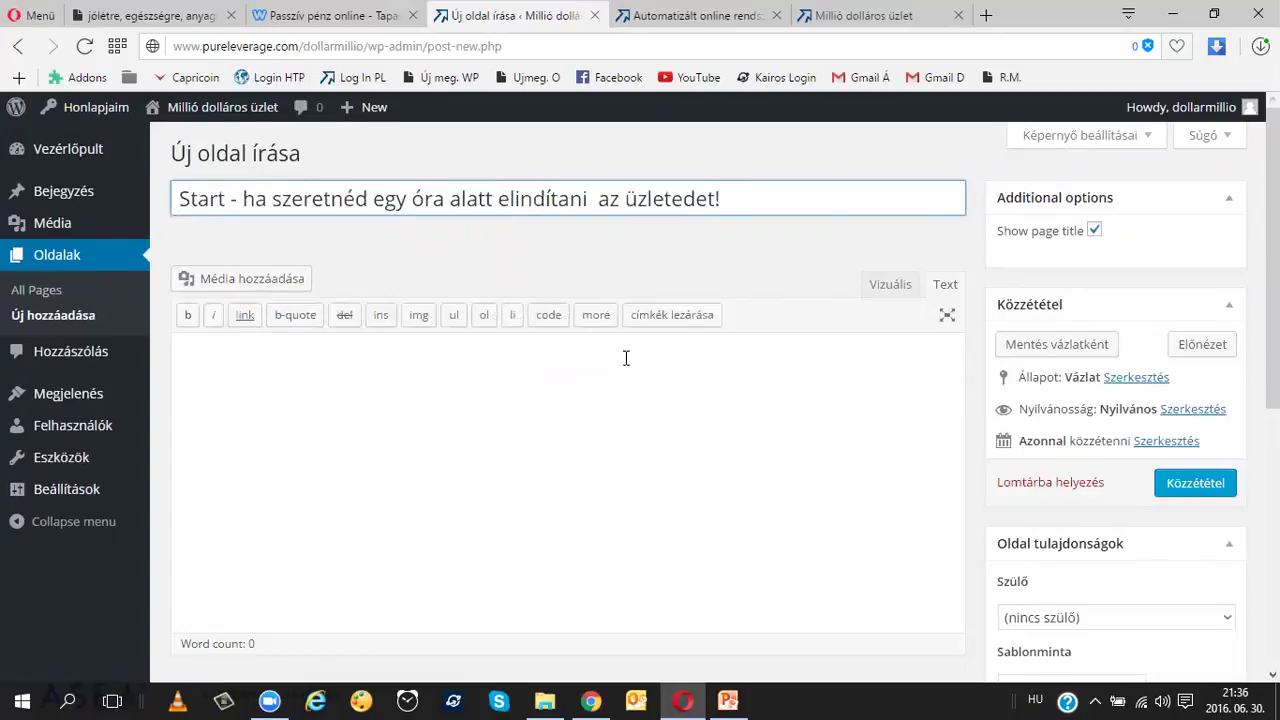
click(940, 288)
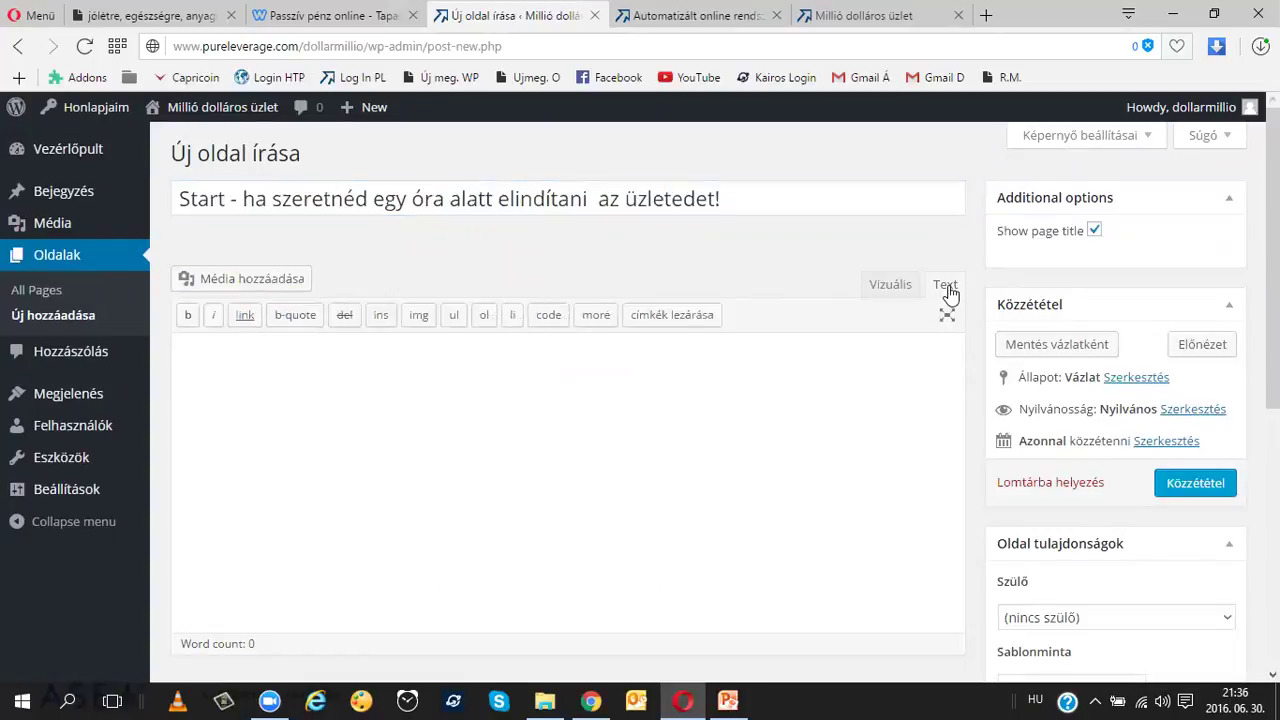
- Copy the example Start page's entire code in Chrome and paste it into the new page's text editor in Opera
click(591, 700)
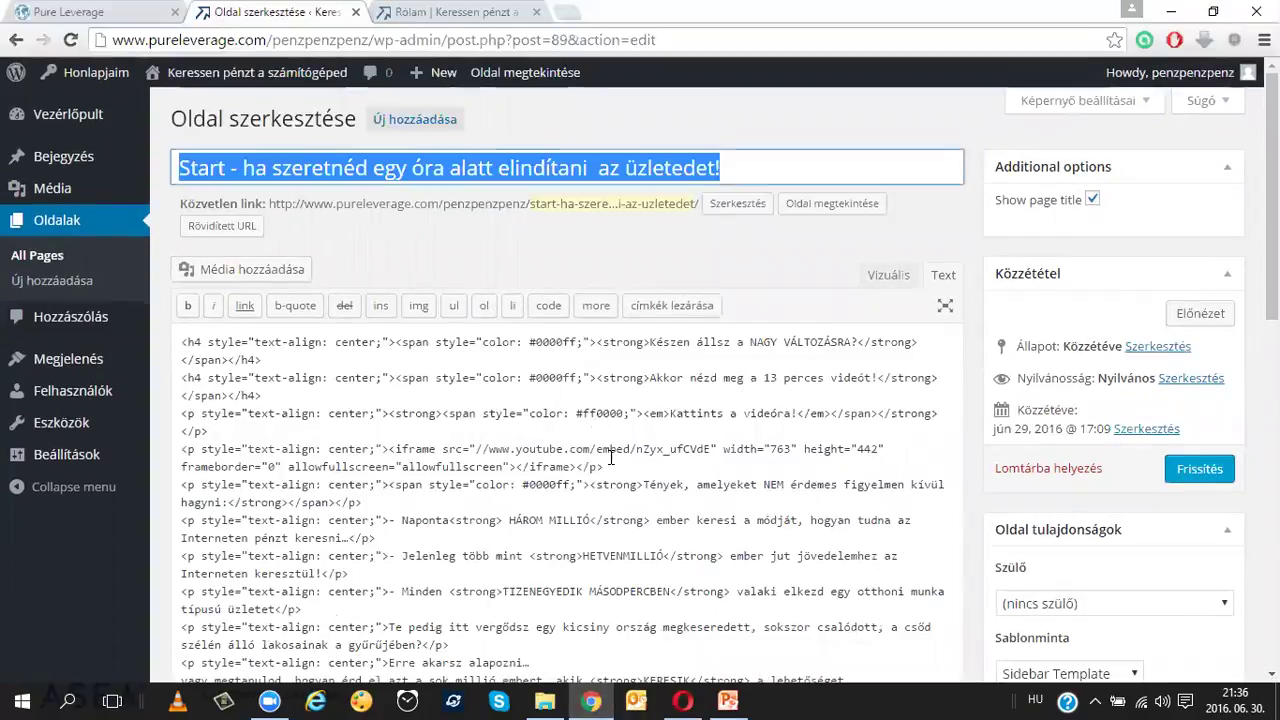
click(305, 403)
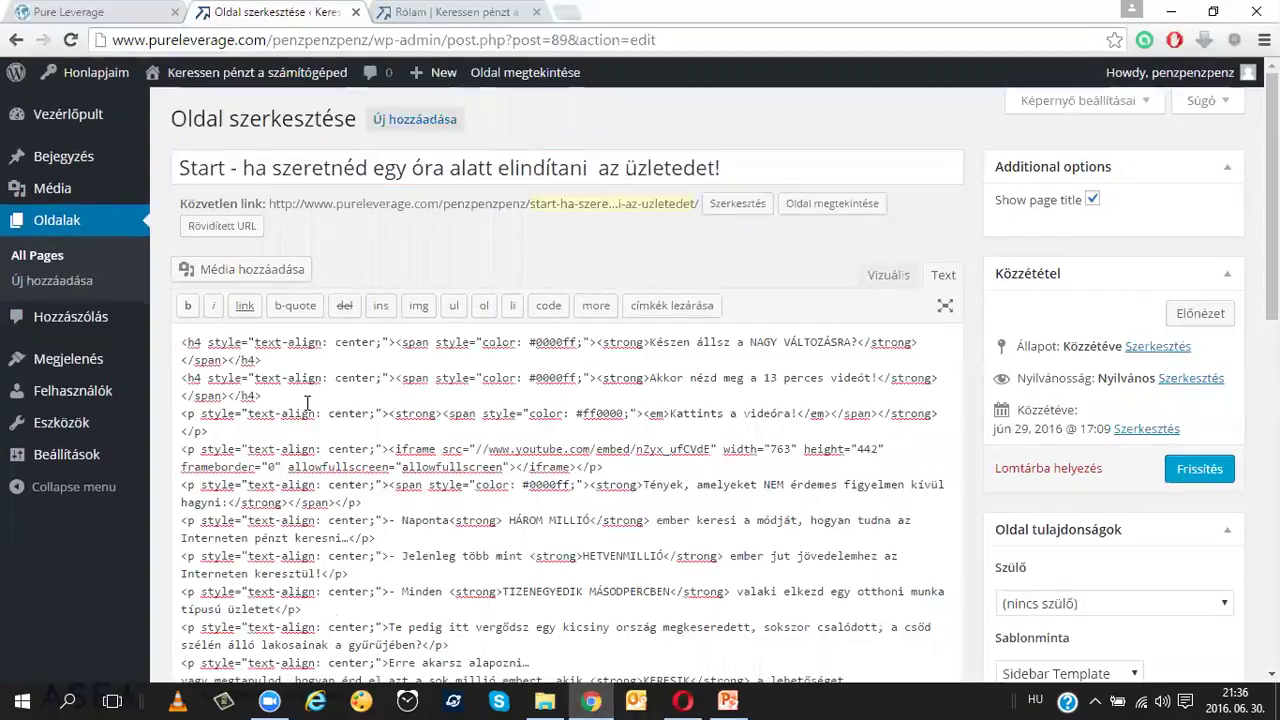
key(ctrl+a)
scroll(307, 403, down, 4)
right_click(270, 349)
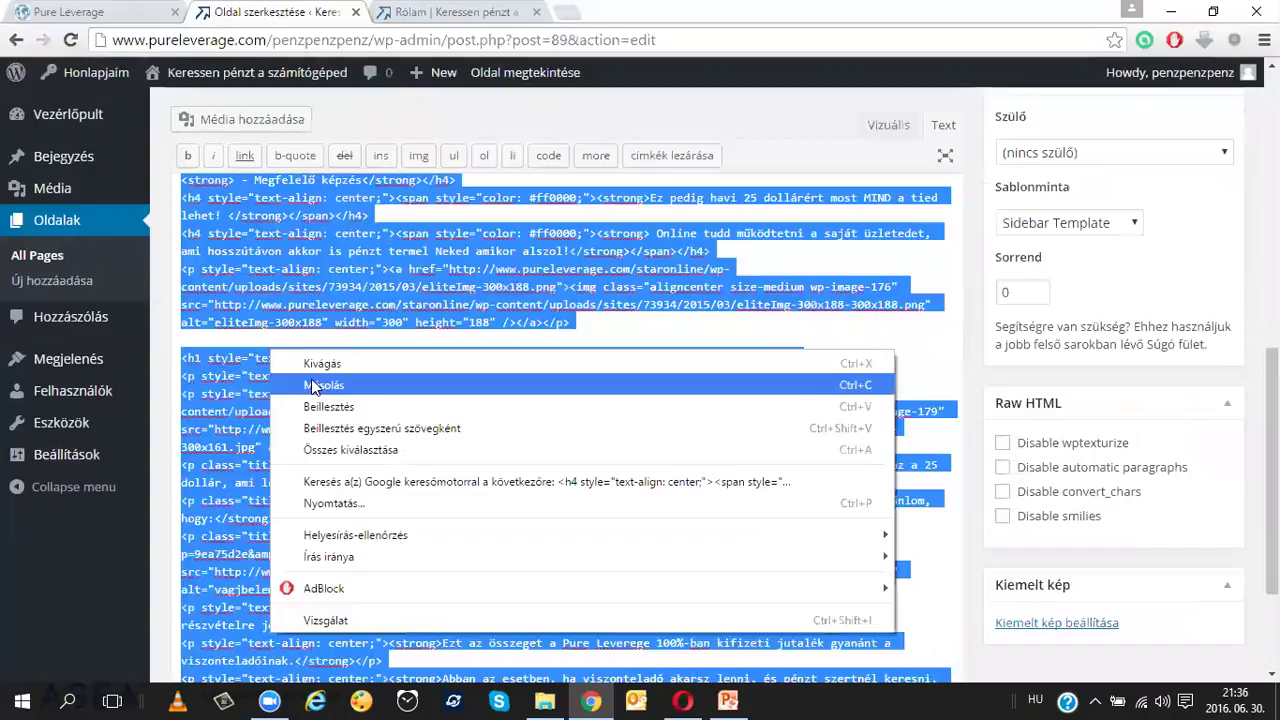
click(315, 386)
click(684, 700)
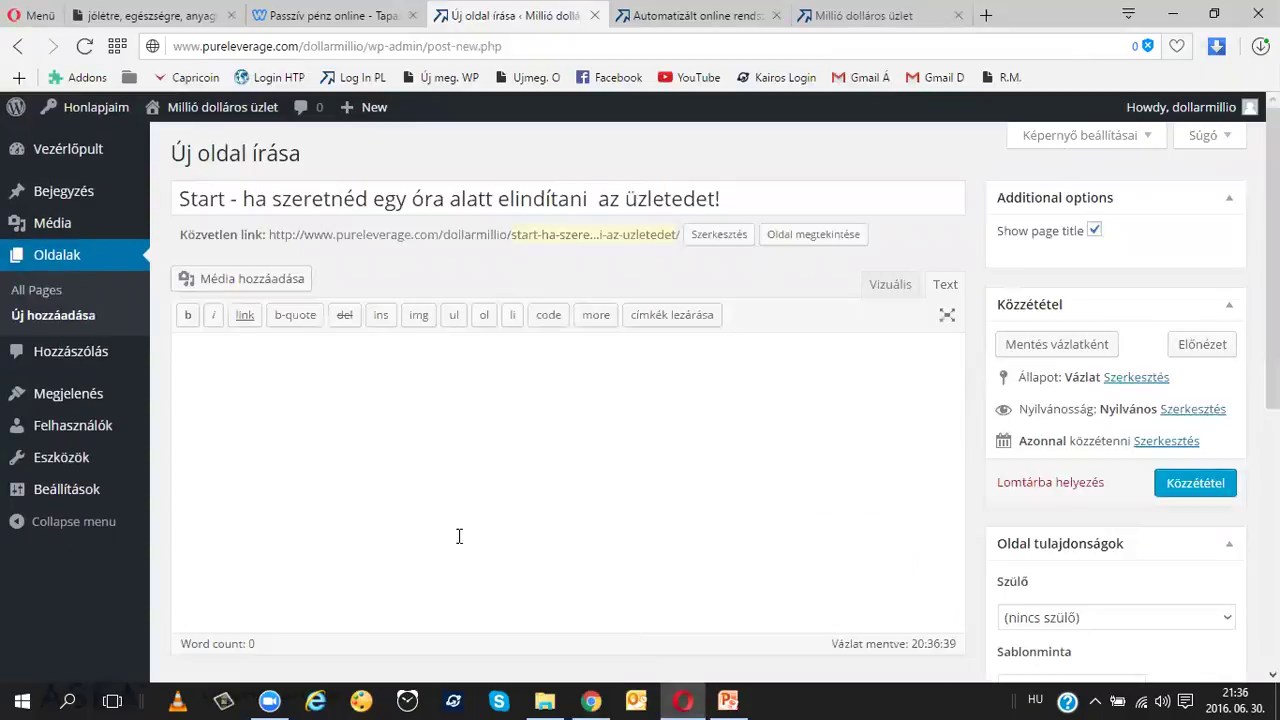
right_click(448, 431)
click(503, 534)
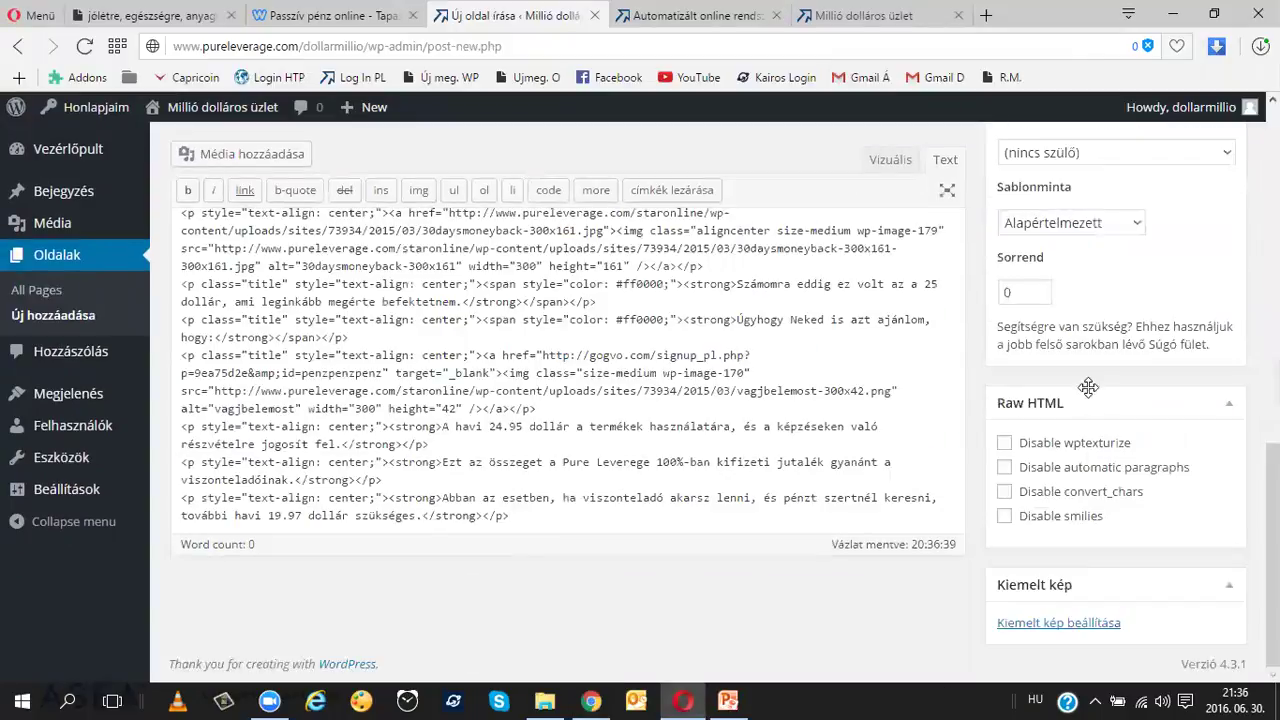
- Set the Start page's template to Sidebar Template and publish the page
click(1136, 218)
click(1088, 281)
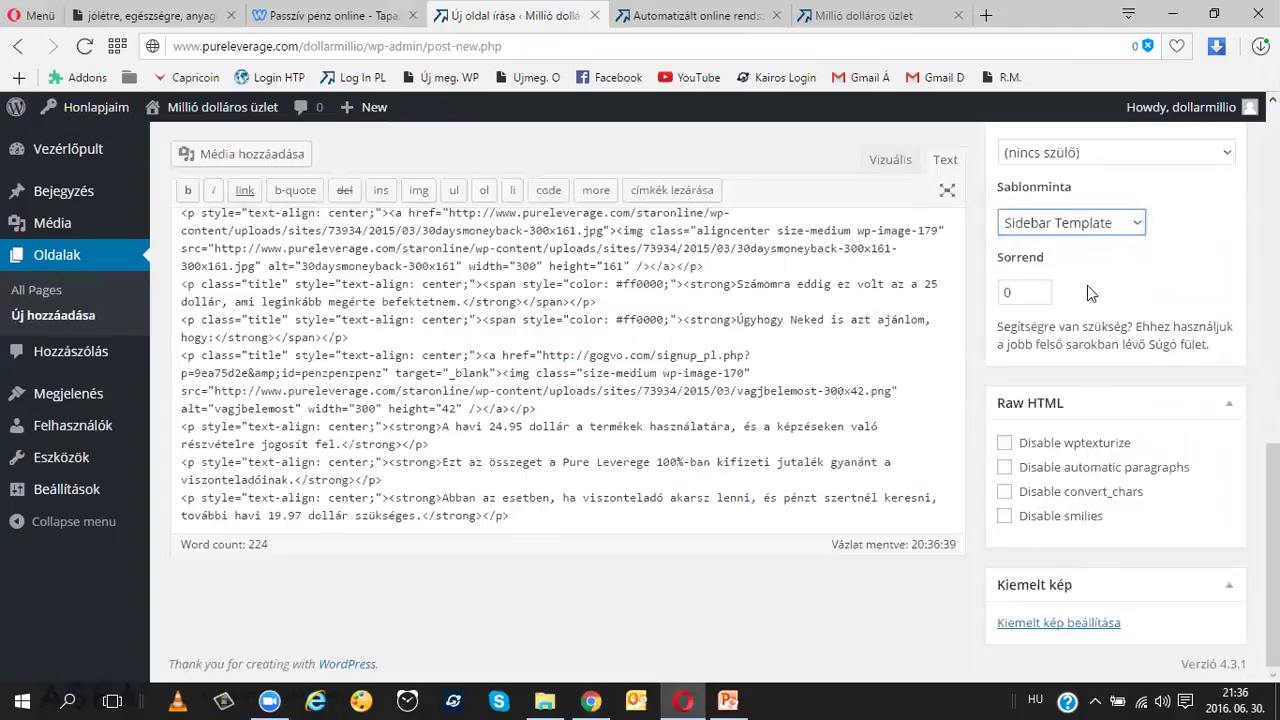
scroll(1030, 320, up, 10)
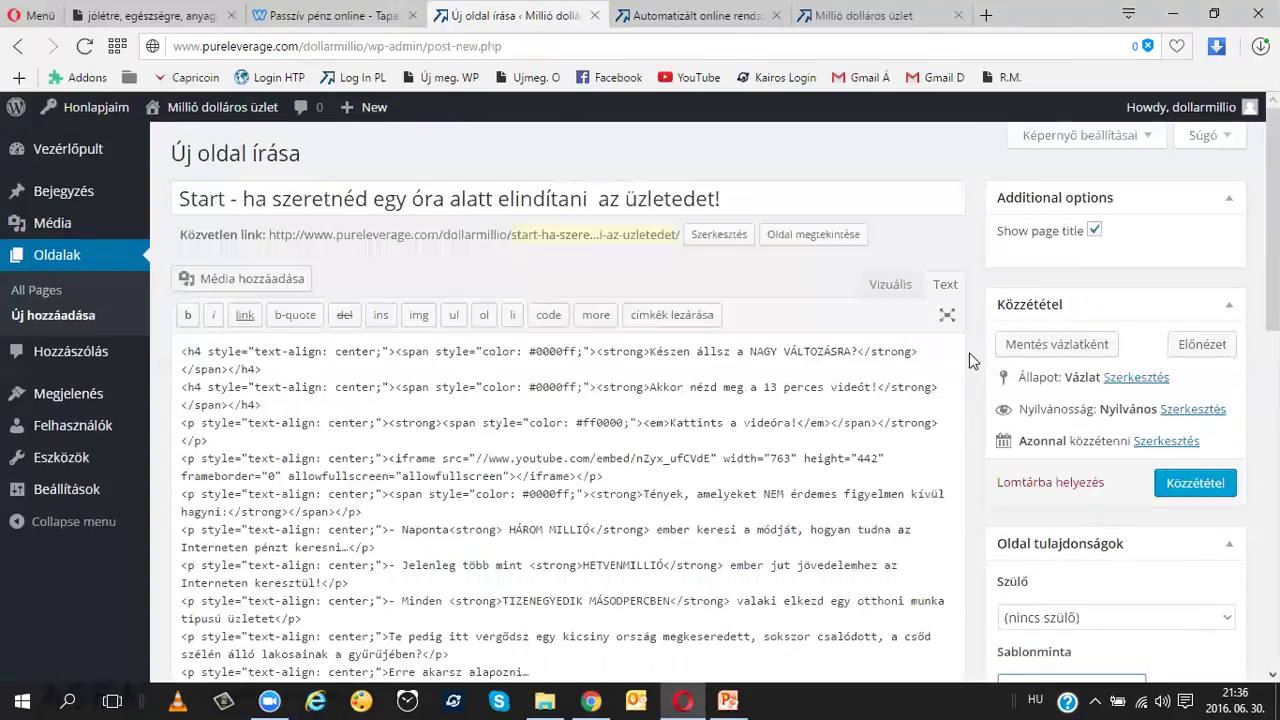
click(1192, 484)
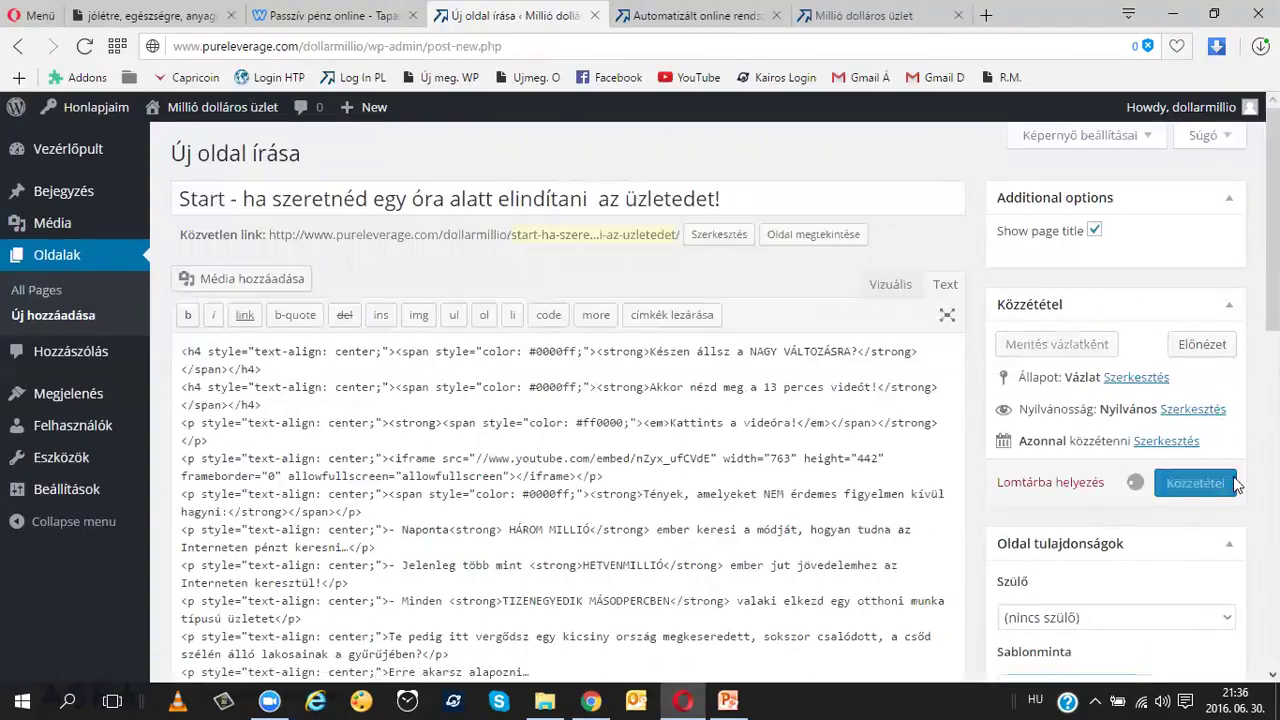
- Switch to Chrome, open the example blog's "Tedd pénzkereső családtaggá a számítógéped!" page for editing and copy its title
click(535, 648)
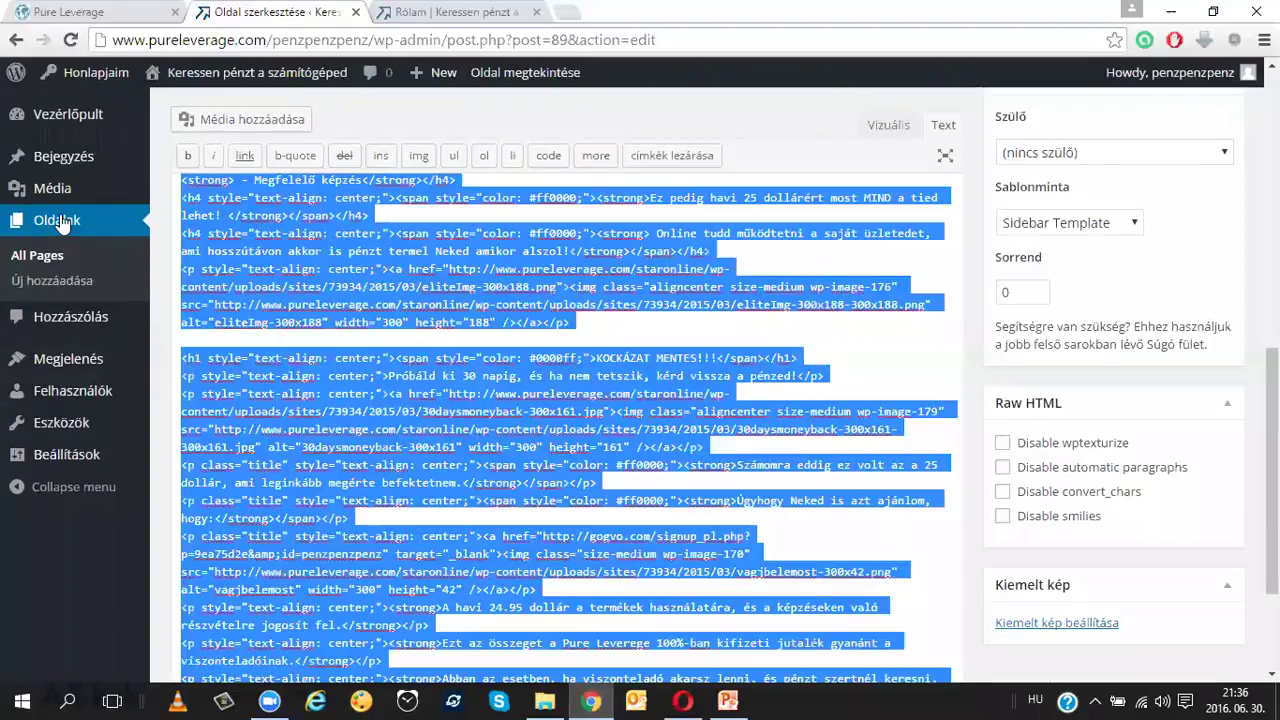
click(60, 222)
click(330, 360)
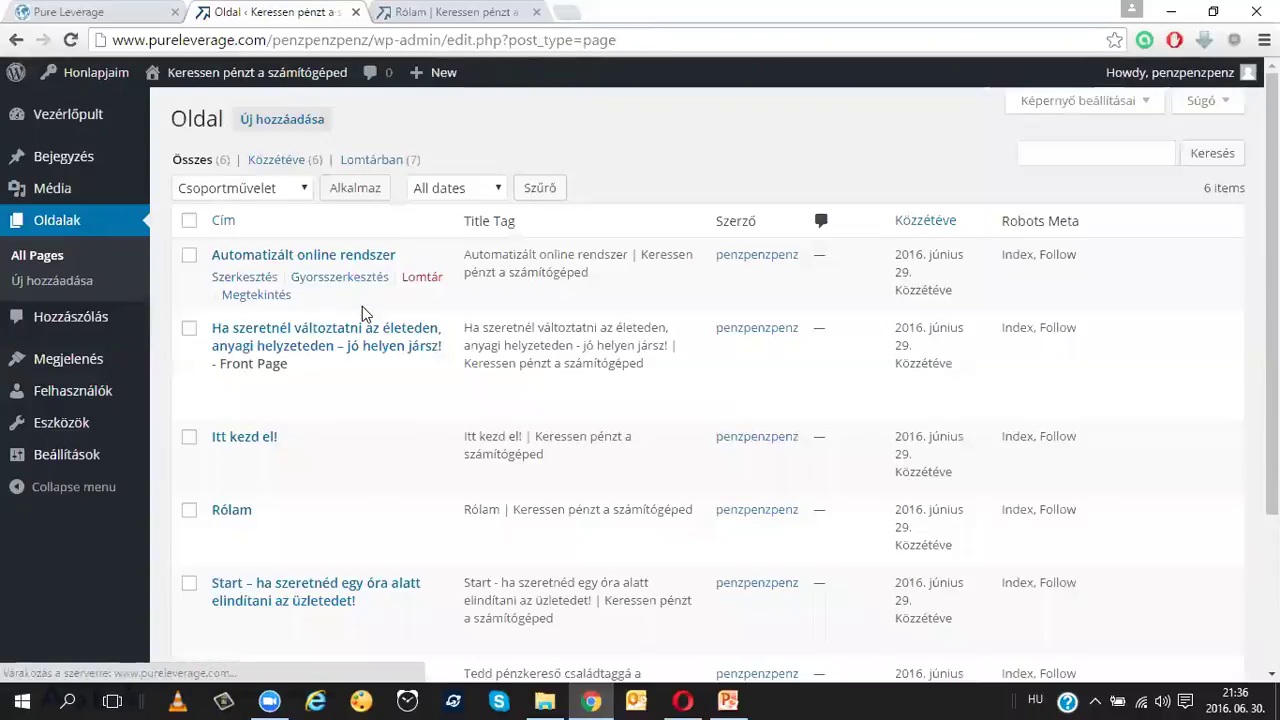
scroll(362, 315, down, 3)
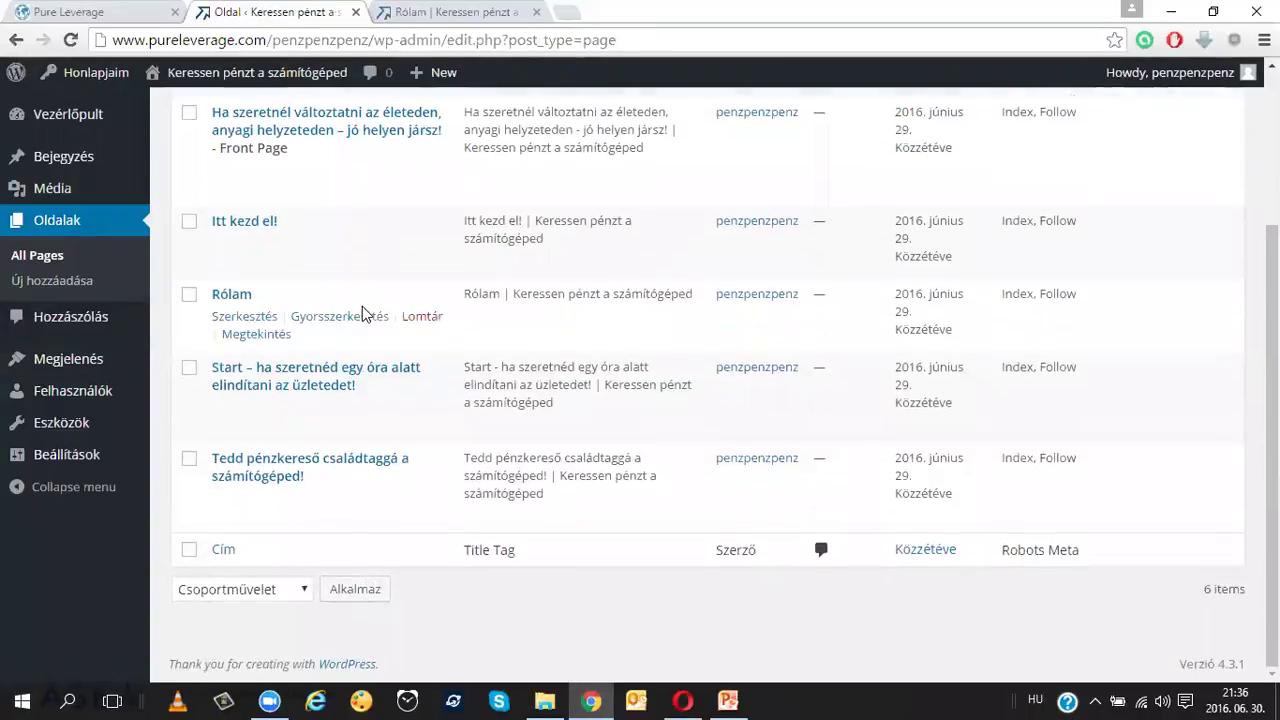
click(273, 470)
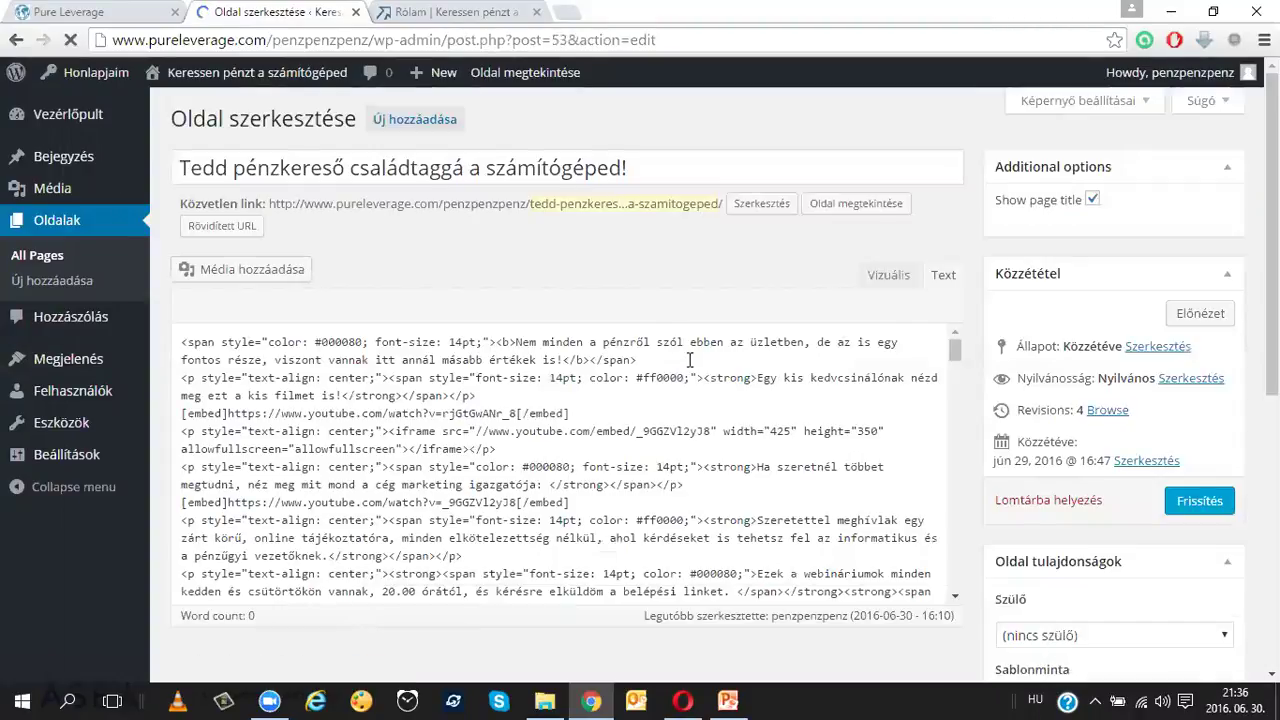
triple_click(400, 172)
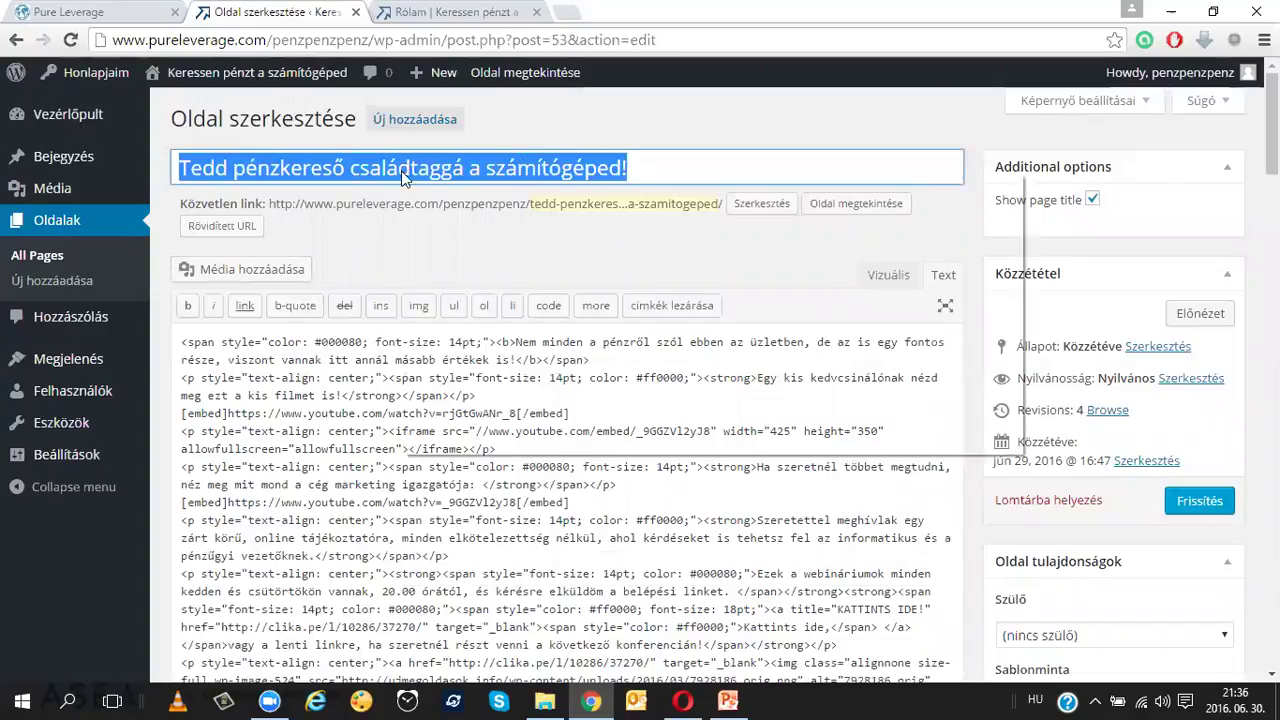
right_click(403, 172)
click(455, 209)
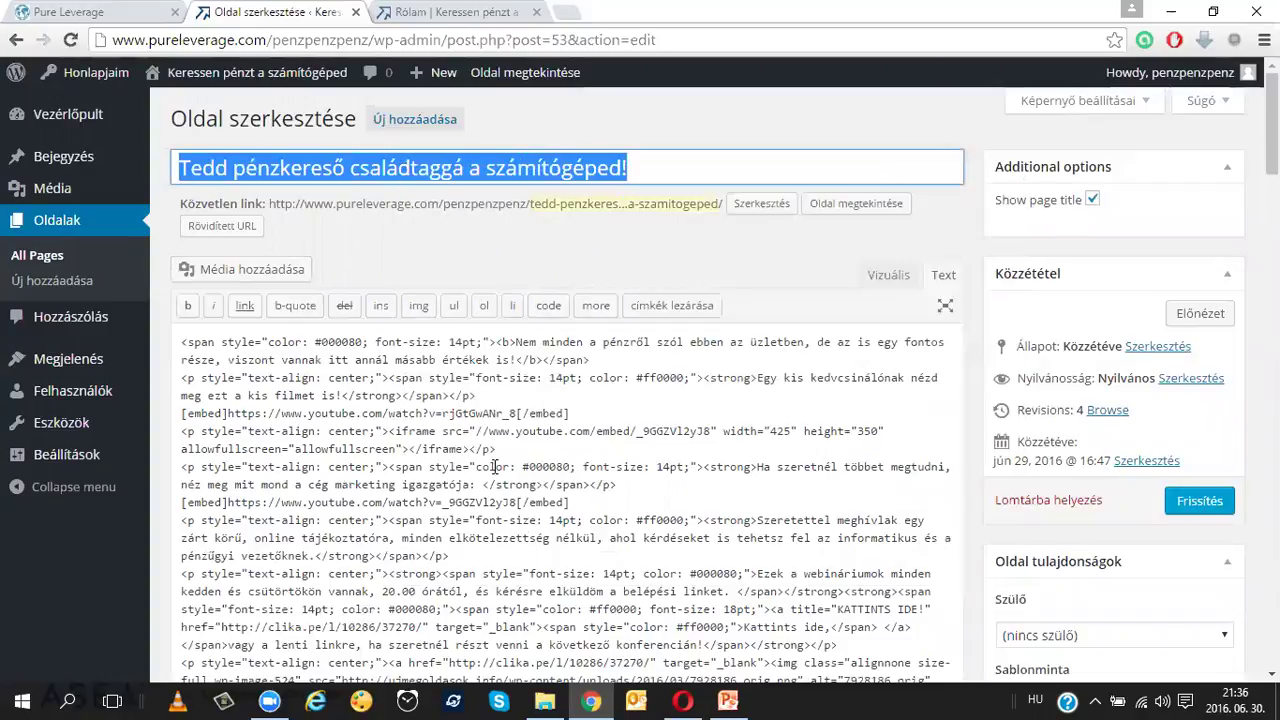
- Switch to Opera, add a new page and paste the title "Tedd pénzkereső családtaggá a számítógéped!" into its title field
key(alt+Tab)
click(410, 170)
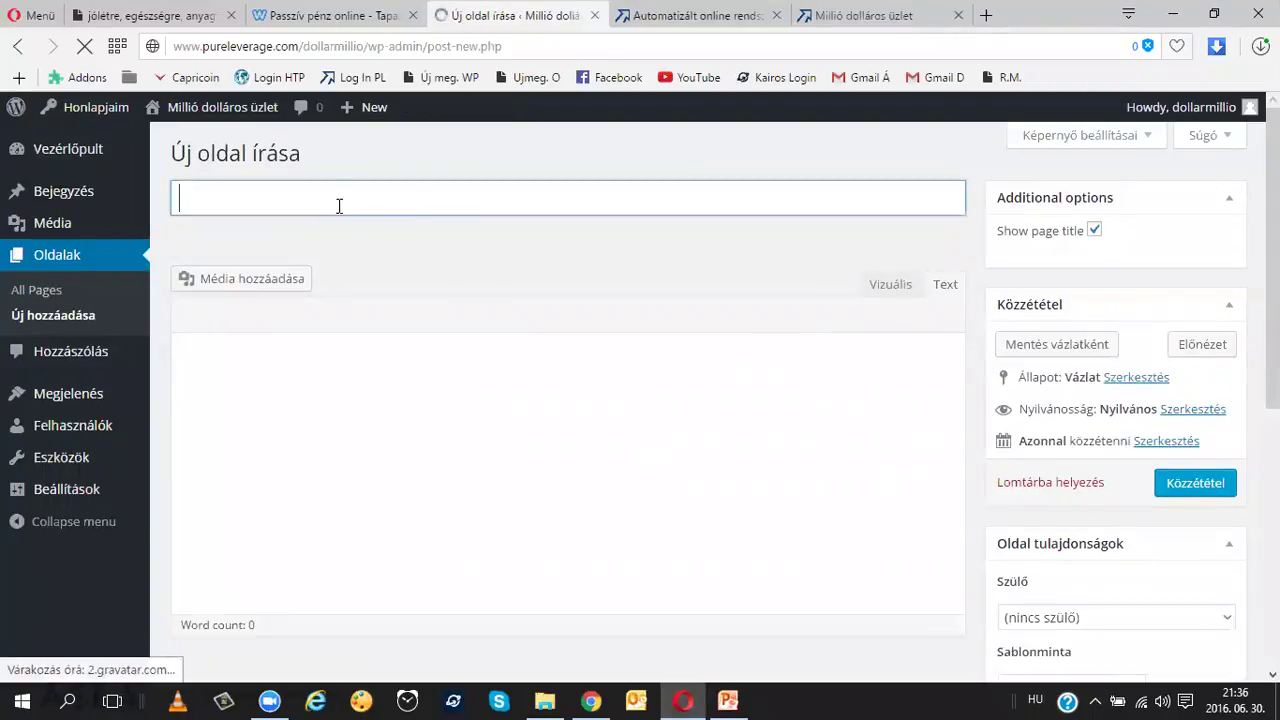
right_click(331, 196)
click(234, 183)
click(234, 185)
right_click(229, 199)
click(323, 297)
- Switch to Chrome and copy the entire code of the example "Tedd pénzkereső családtaggá a számítógéped!" page
click(591, 700)
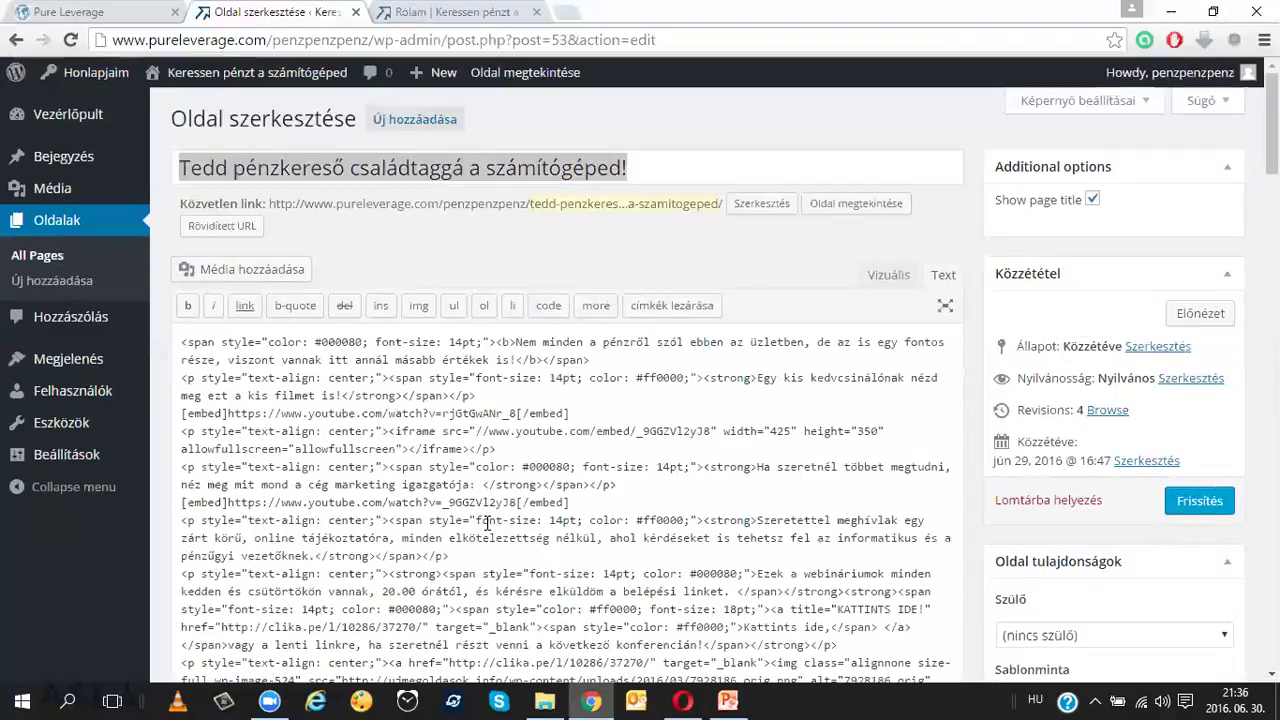
click(410, 500)
key(ctrl+a)
scroll(400, 400, down, 5)
right_click(390, 184)
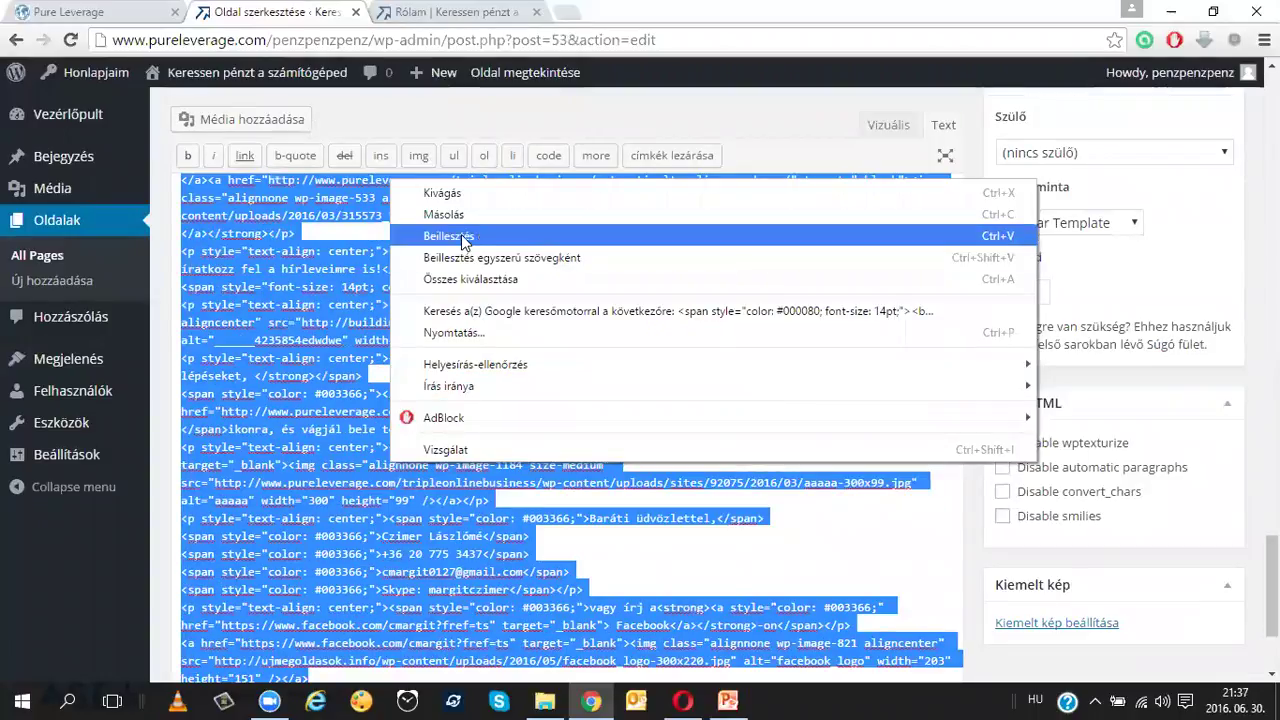
click(443, 214)
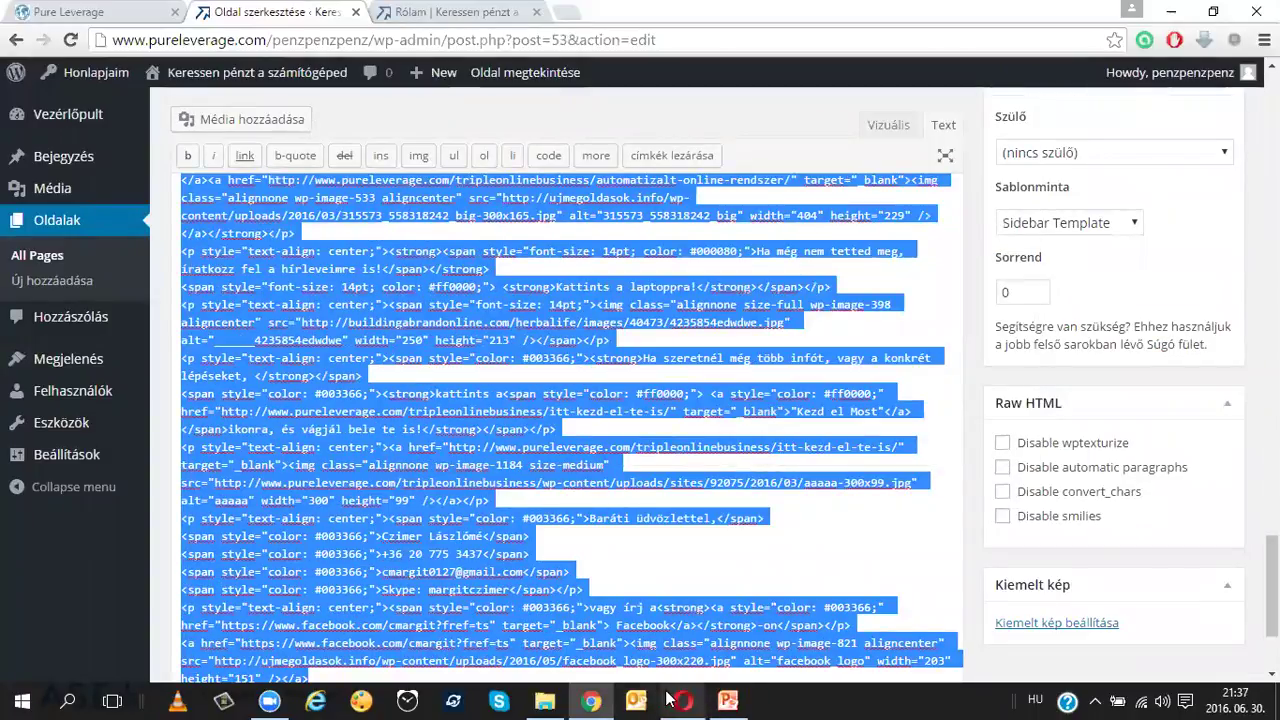
- Switch to Opera and paste the copied code into the new page's text editor
click(681, 700)
click(938, 290)
right_click(532, 395)
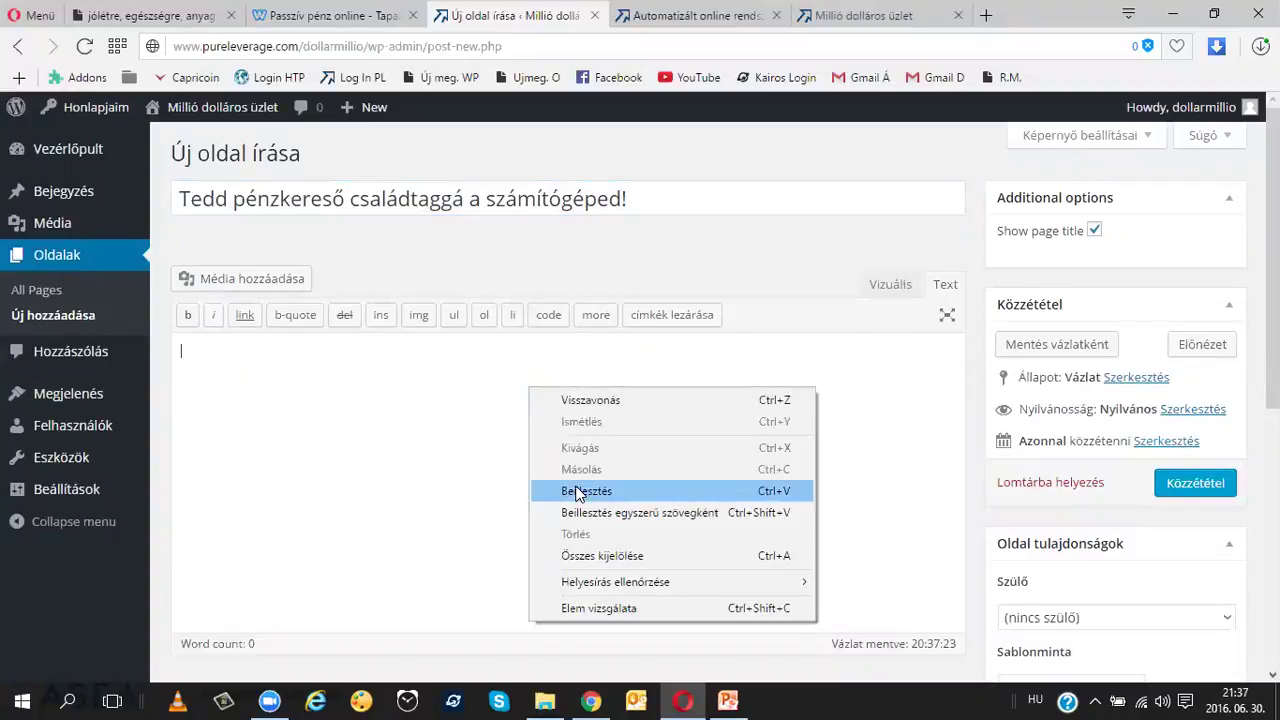
click(577, 491)
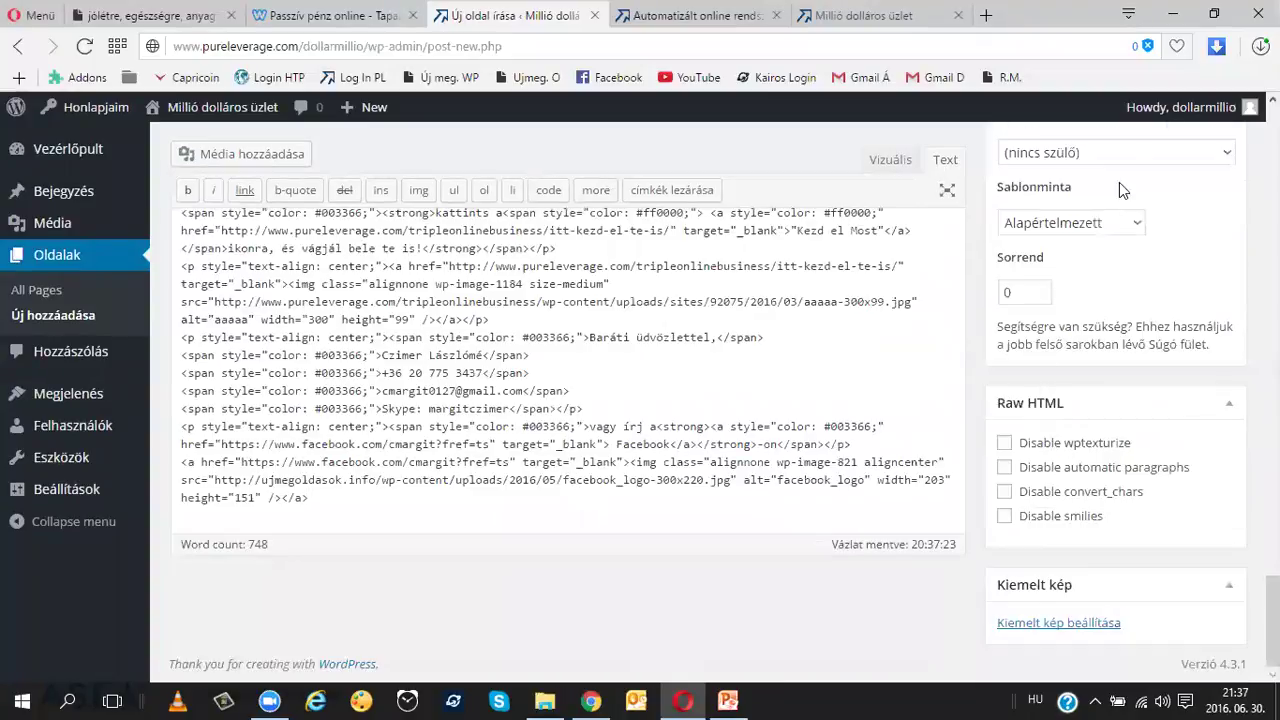
- Set the "Tedd pénzkereső családtaggá a számítógéped!" page's template to Sidebar Template and publish the page
click(1130, 227)
click(1050, 280)
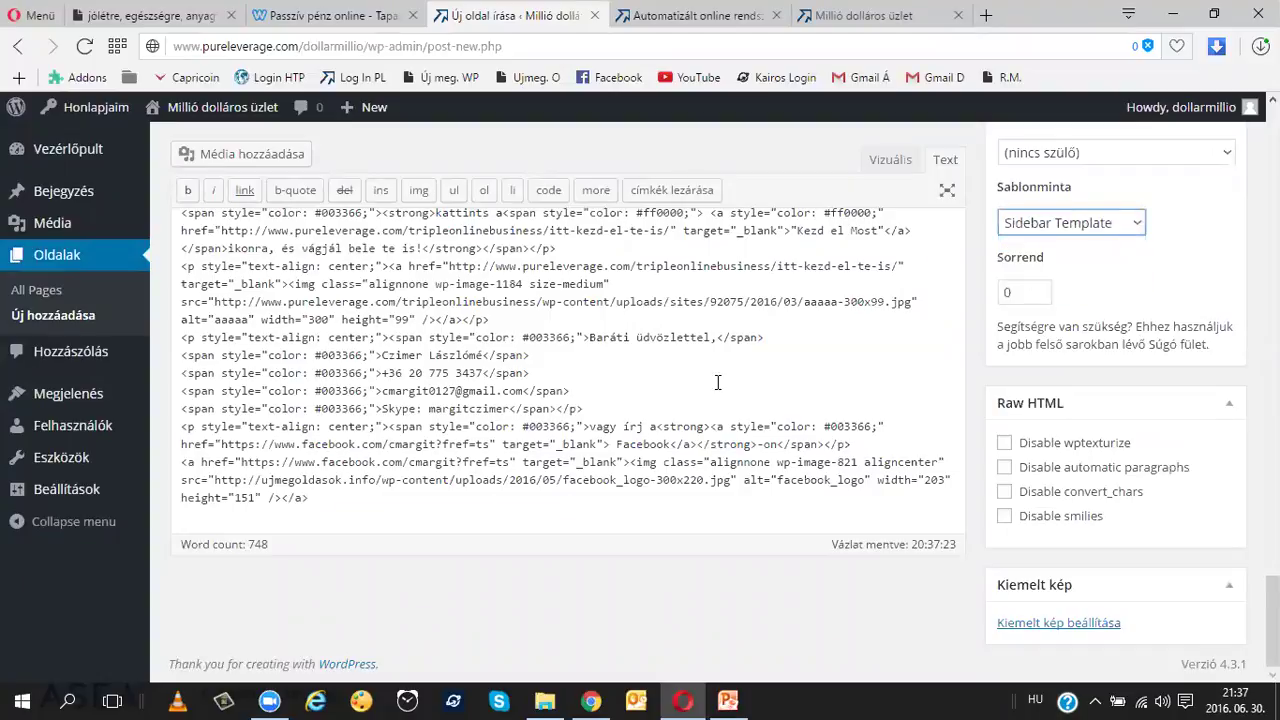
scroll(775, 380, up, 1)
scroll(775, 380, up, 2)
click(1182, 450)
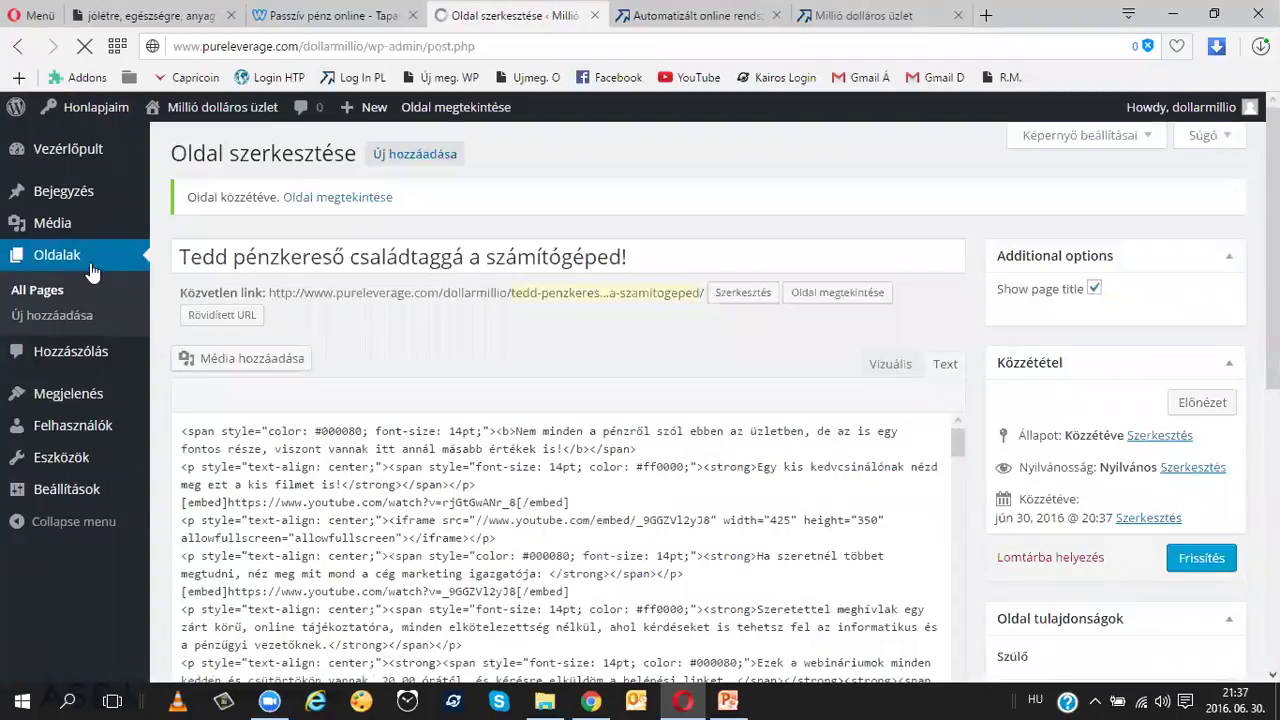
- Return to the blog's page list, look over the created pages and add a new page titled "Rólam"
click(66, 260)
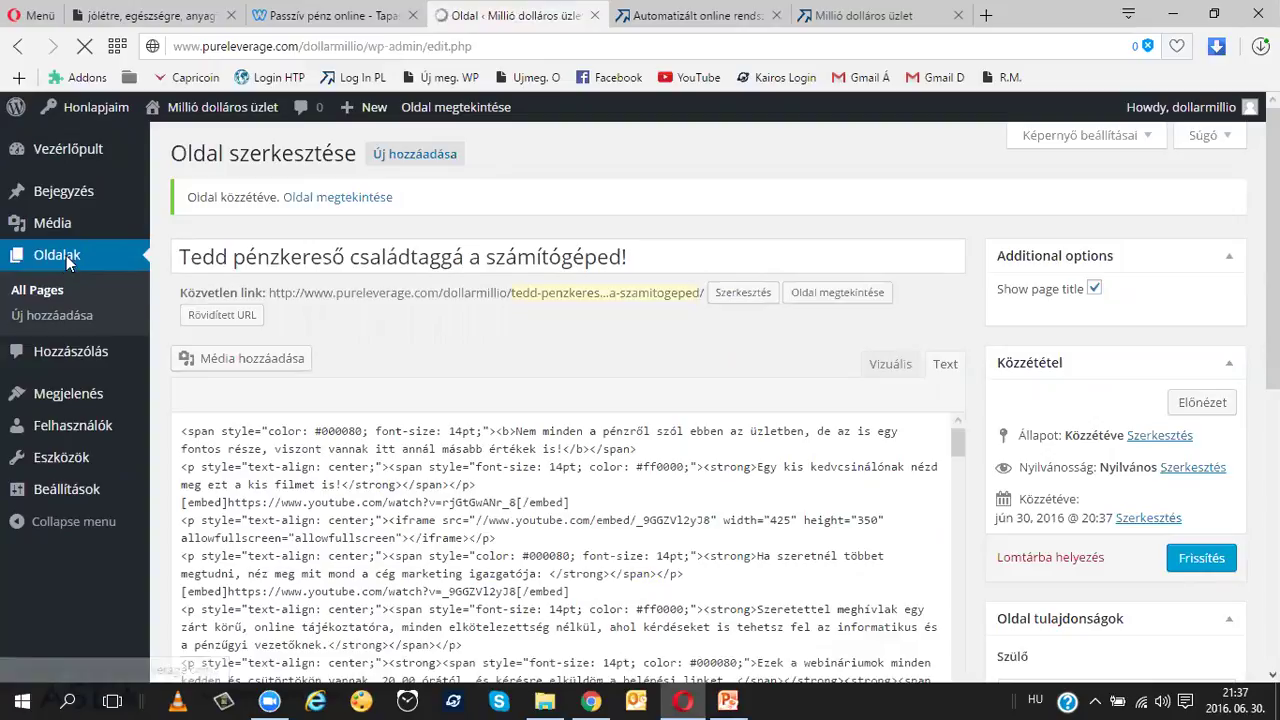
scroll(297, 273, down, 1)
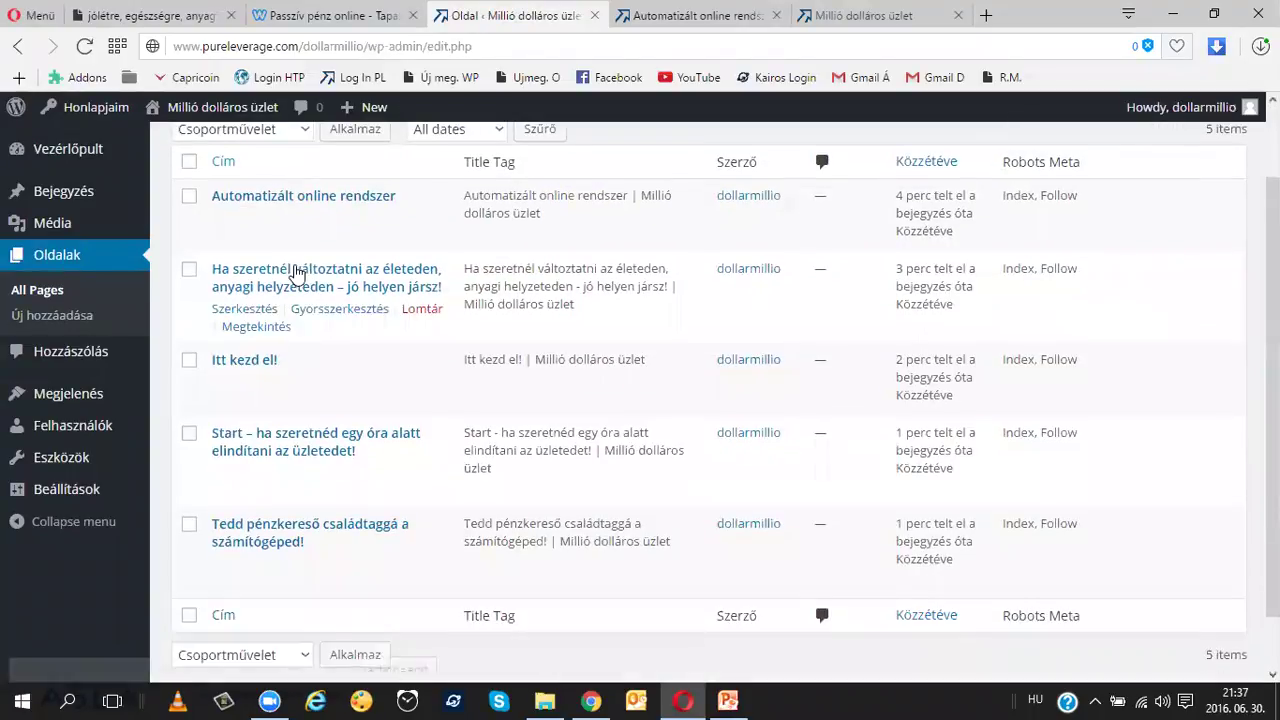
scroll(523, 337, up, 1)
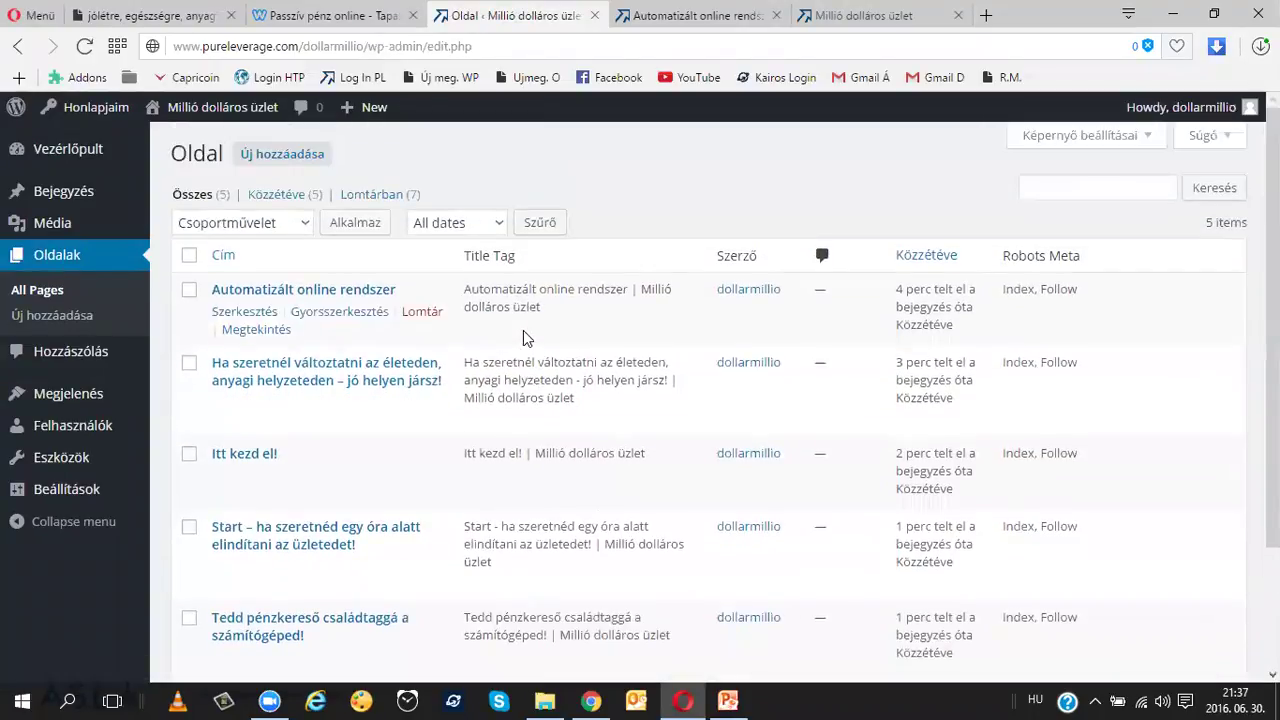
click(300, 163)
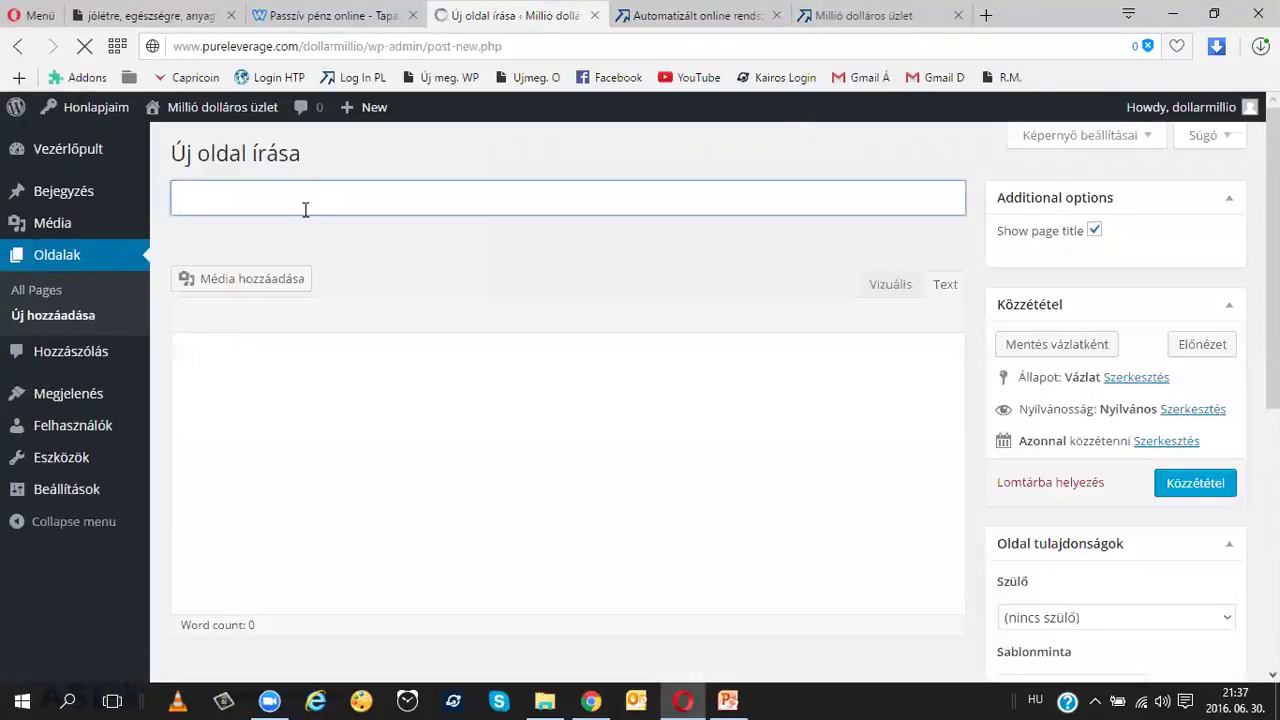
text(Rólam)
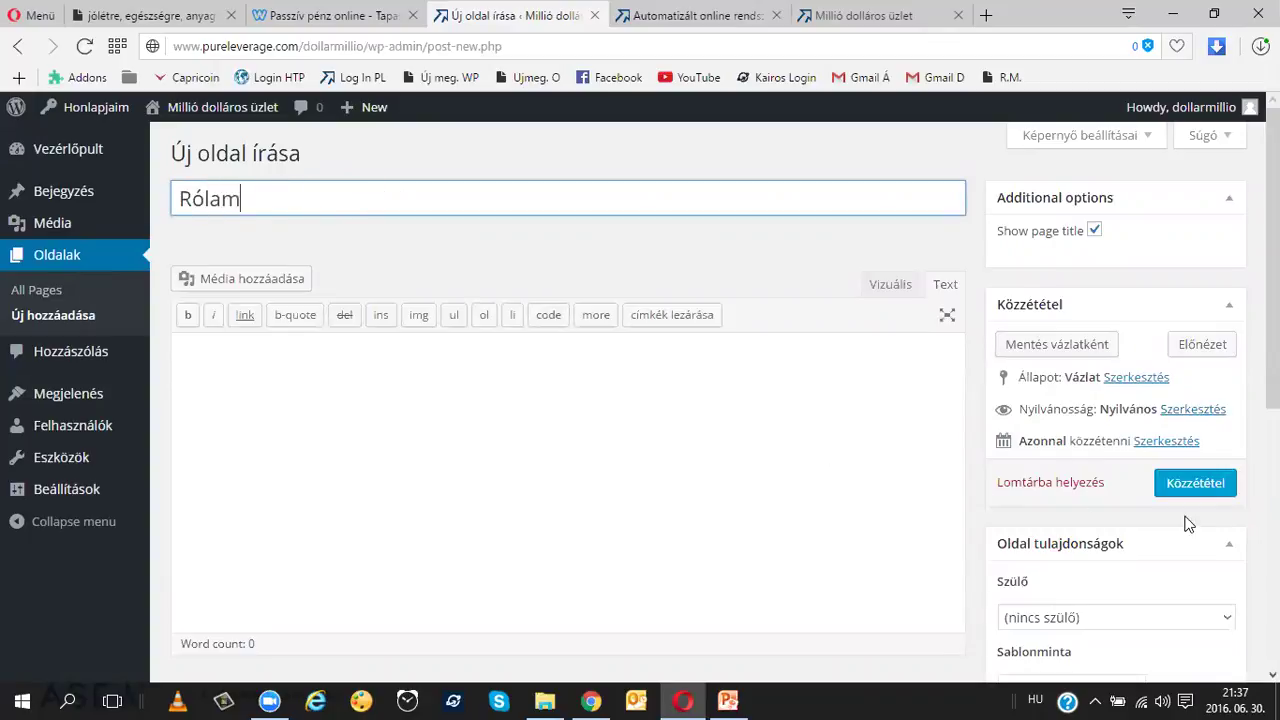
- Set the "Rólam" page's template to Sidebar Template and switch its content to the visual editor
scroll(1110, 490, down, 2)
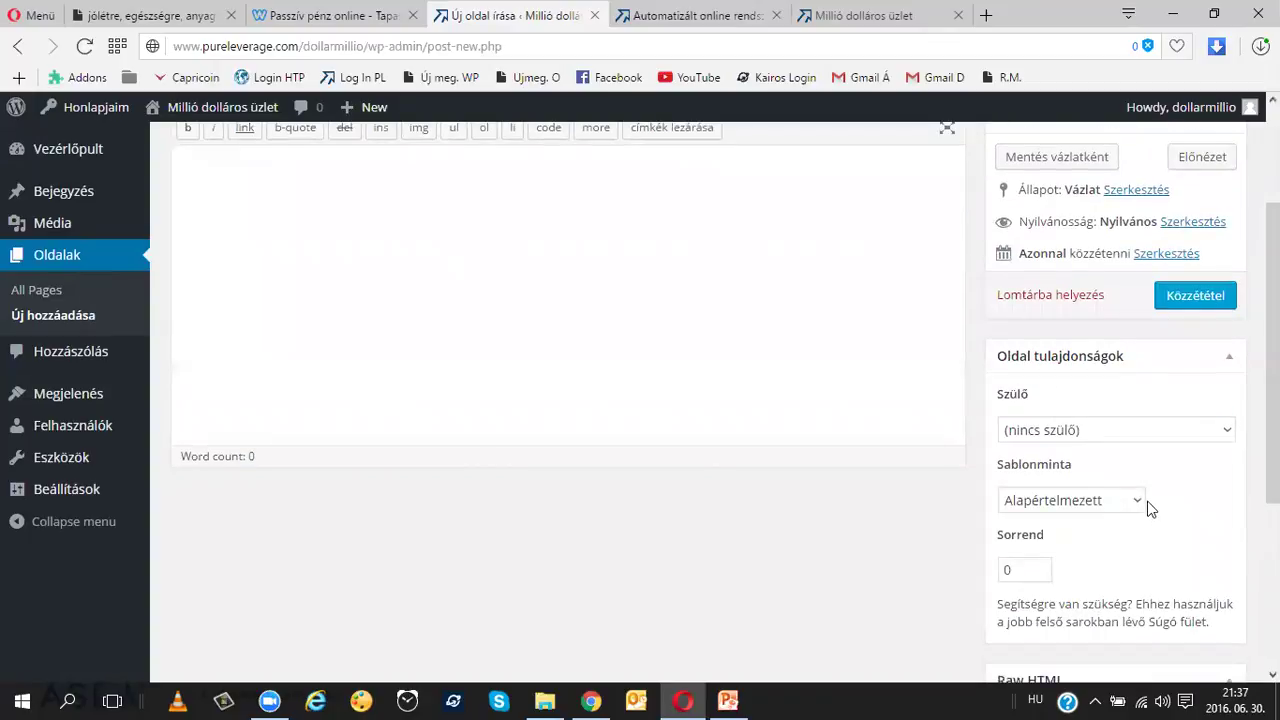
click(1137, 502)
click(1063, 560)
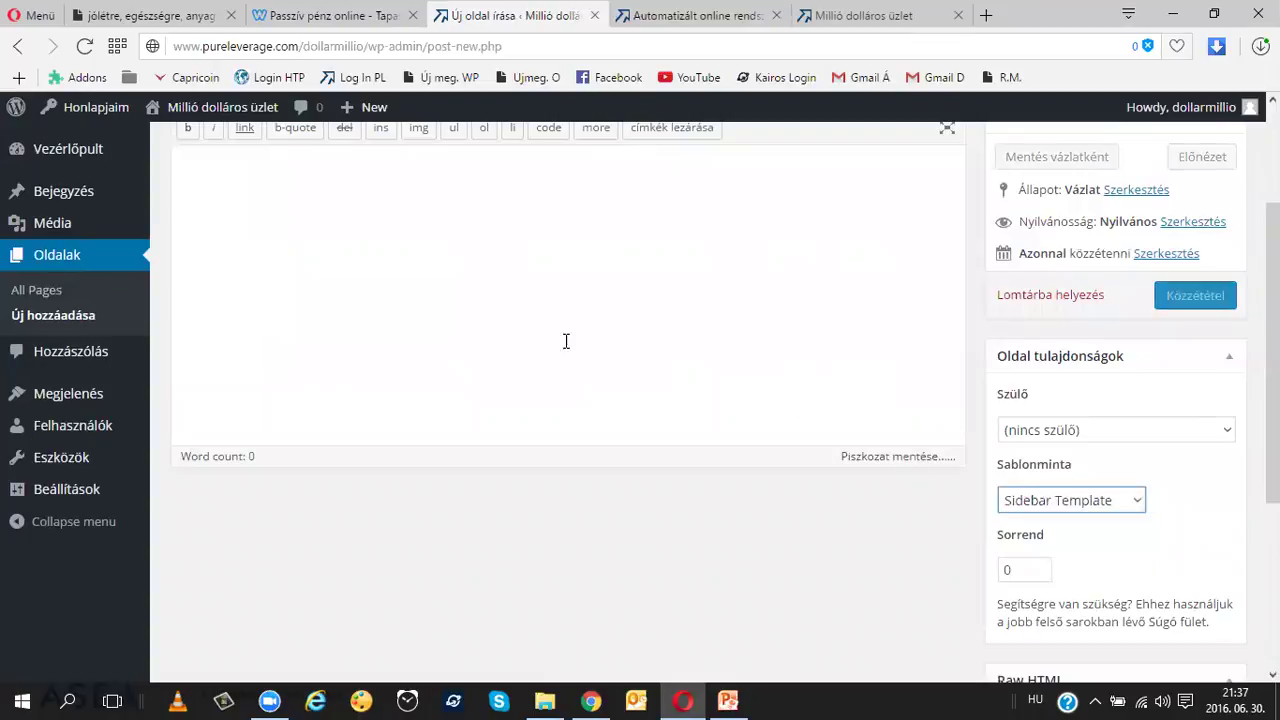
scroll(600, 350, up, 2)
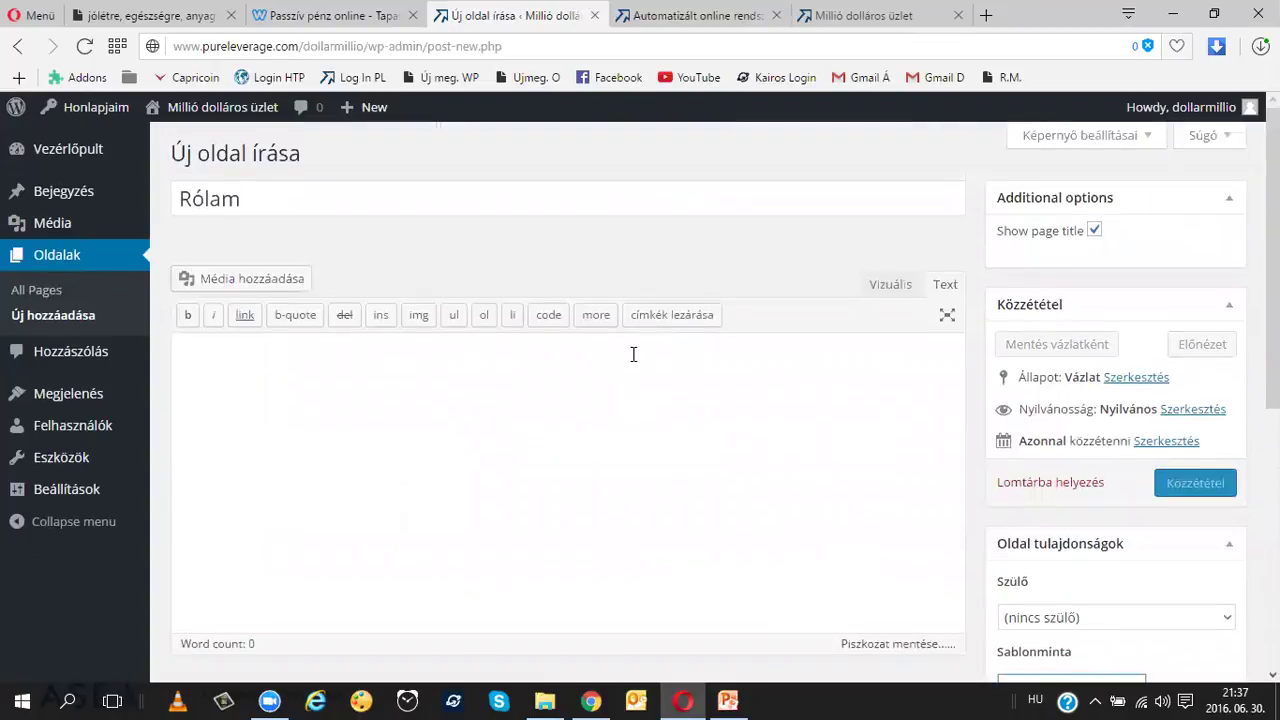
click(890, 285)
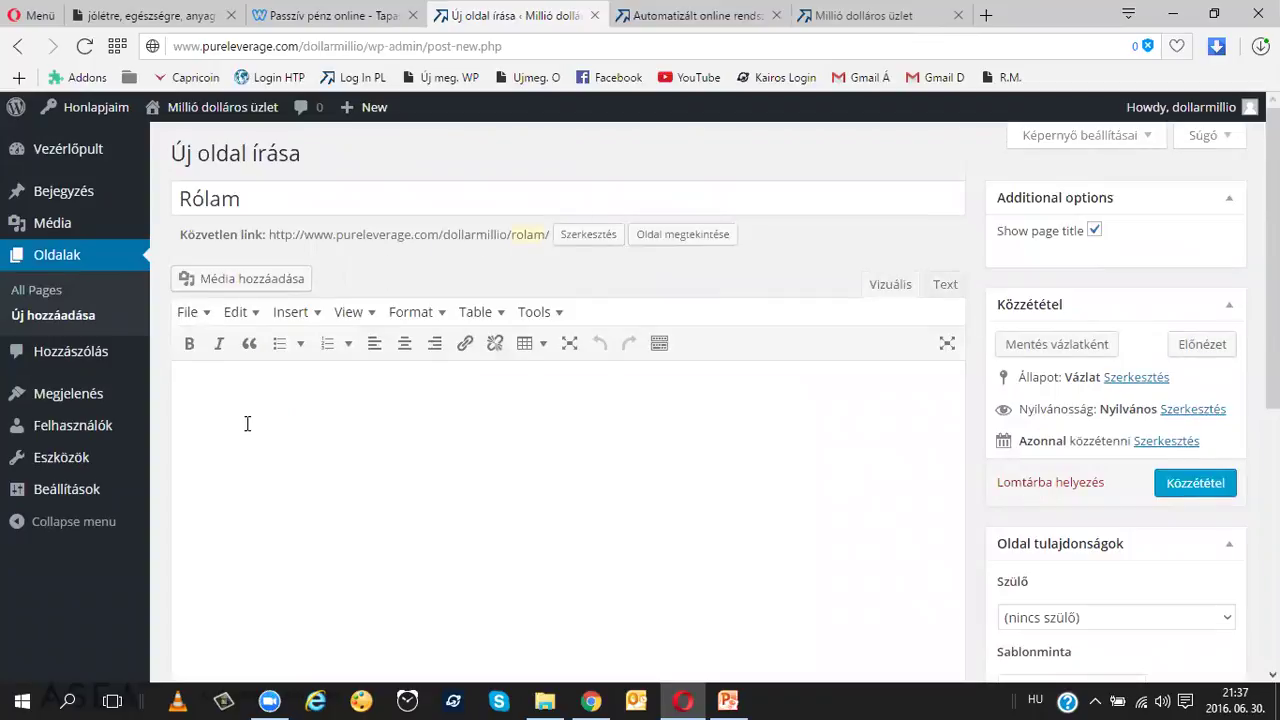
- Enter the trial text "89 ae7zv q9 v 3" in the "Rólam" page's body and delete it again
text(89 ae7zv q9 v 3)
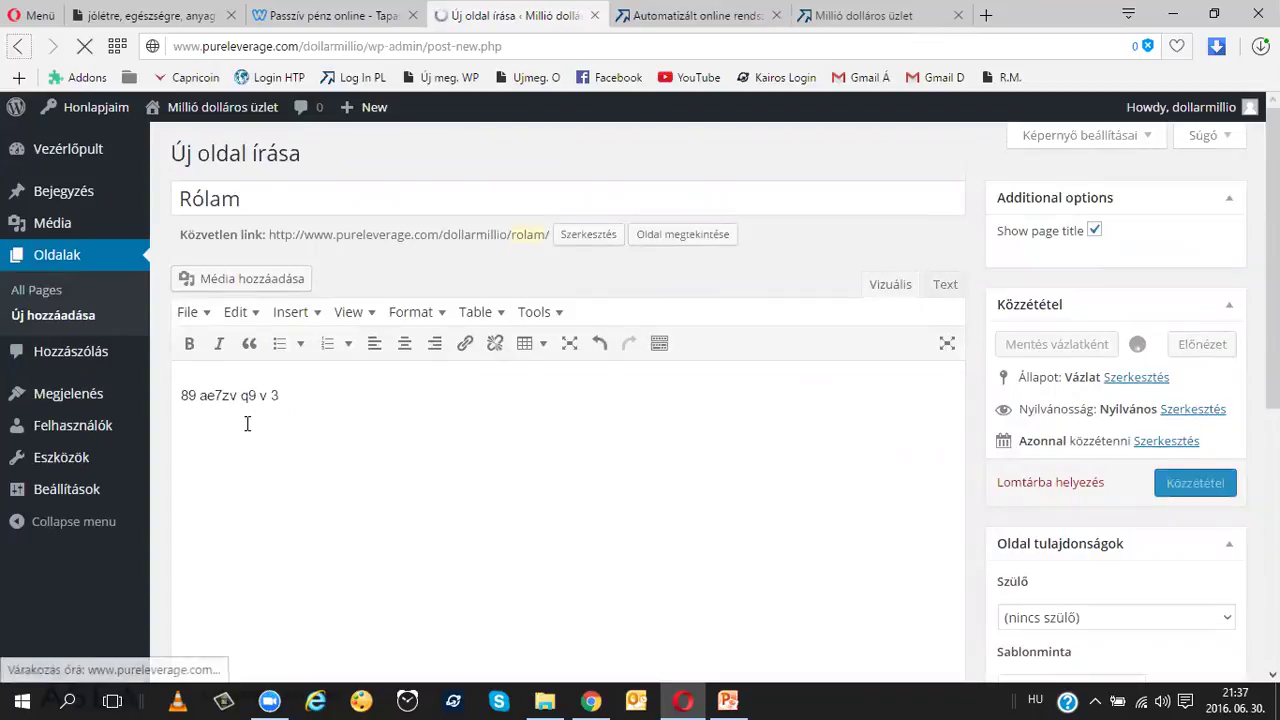
drag(289, 394, 195, 393)
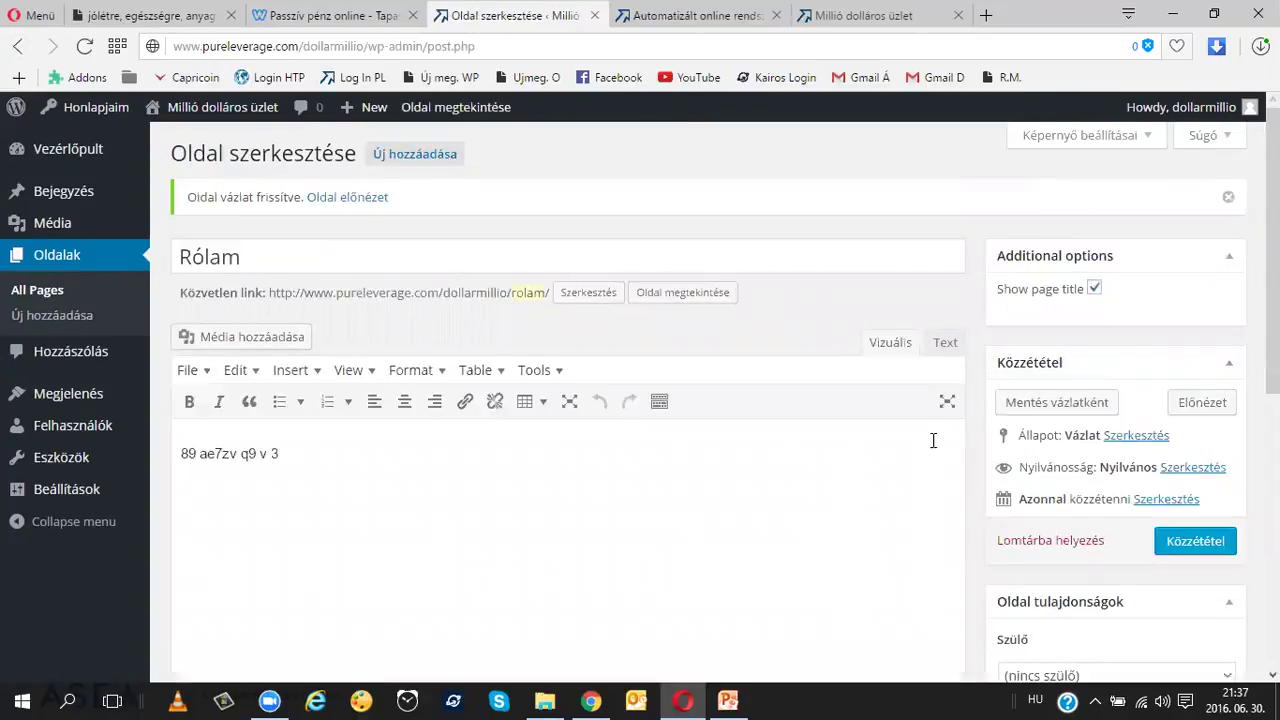
scroll(447, 374, down, 1)
drag(329, 362, 180, 360)
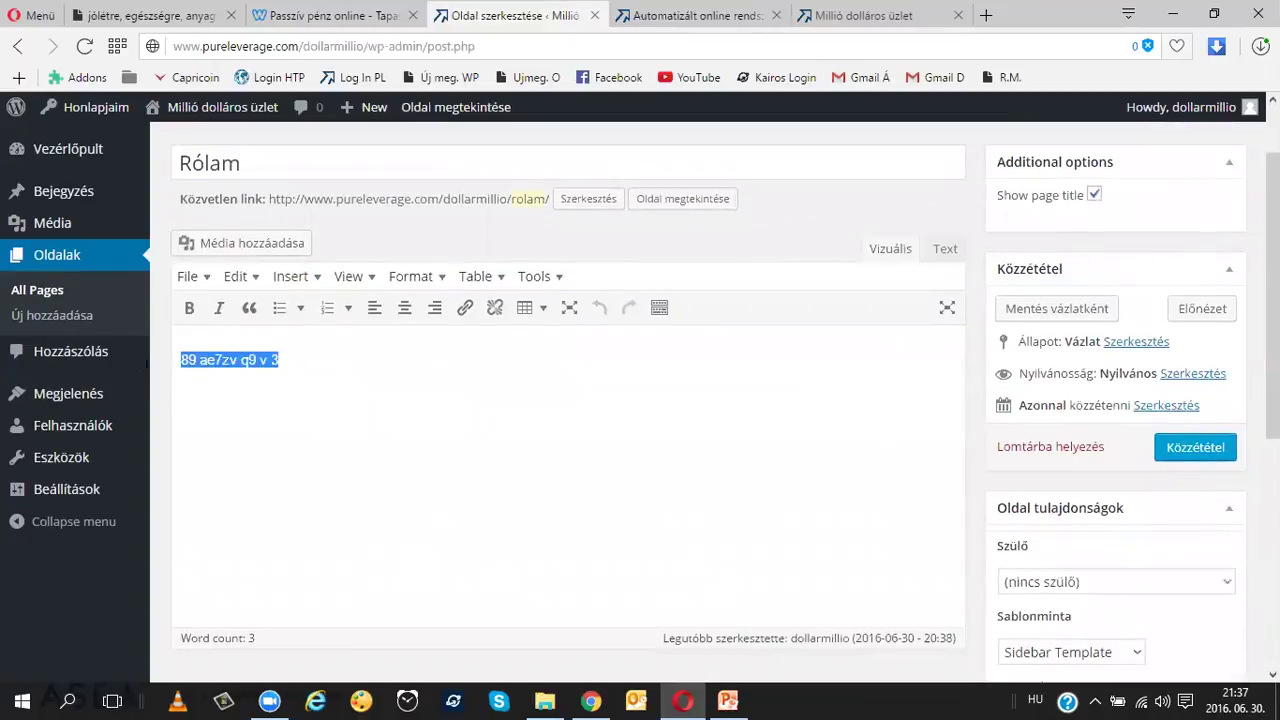
key(Delete)
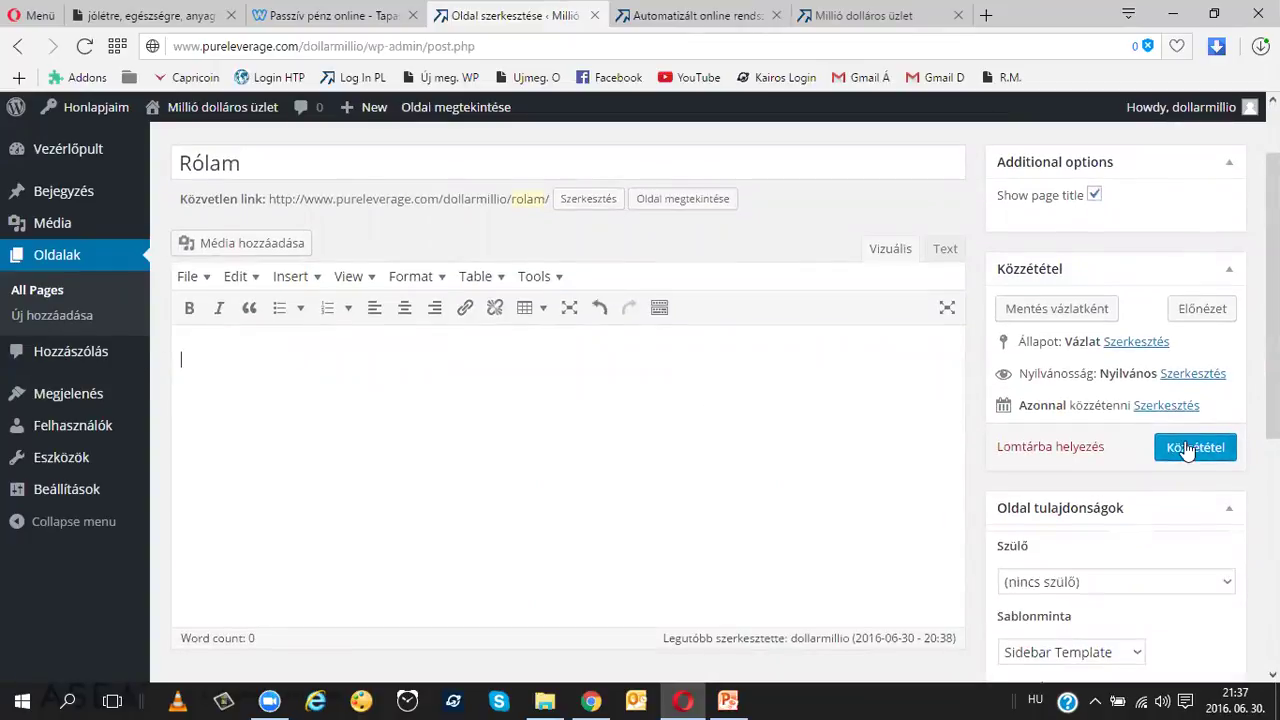
- Publish the "Rólam" page, check the menu bar on the blog's live "Automatizált online rendszer" page and return to the page editor
scroll(1163, 404, down, 1)
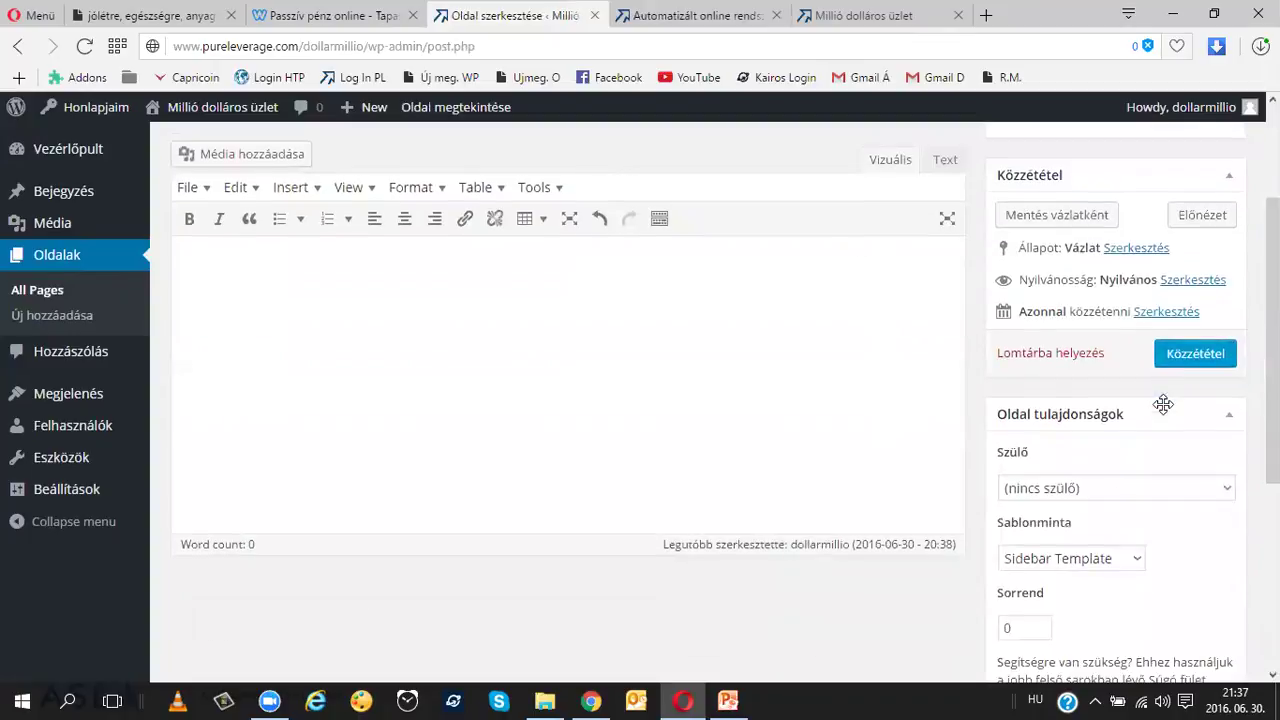
click(1202, 369)
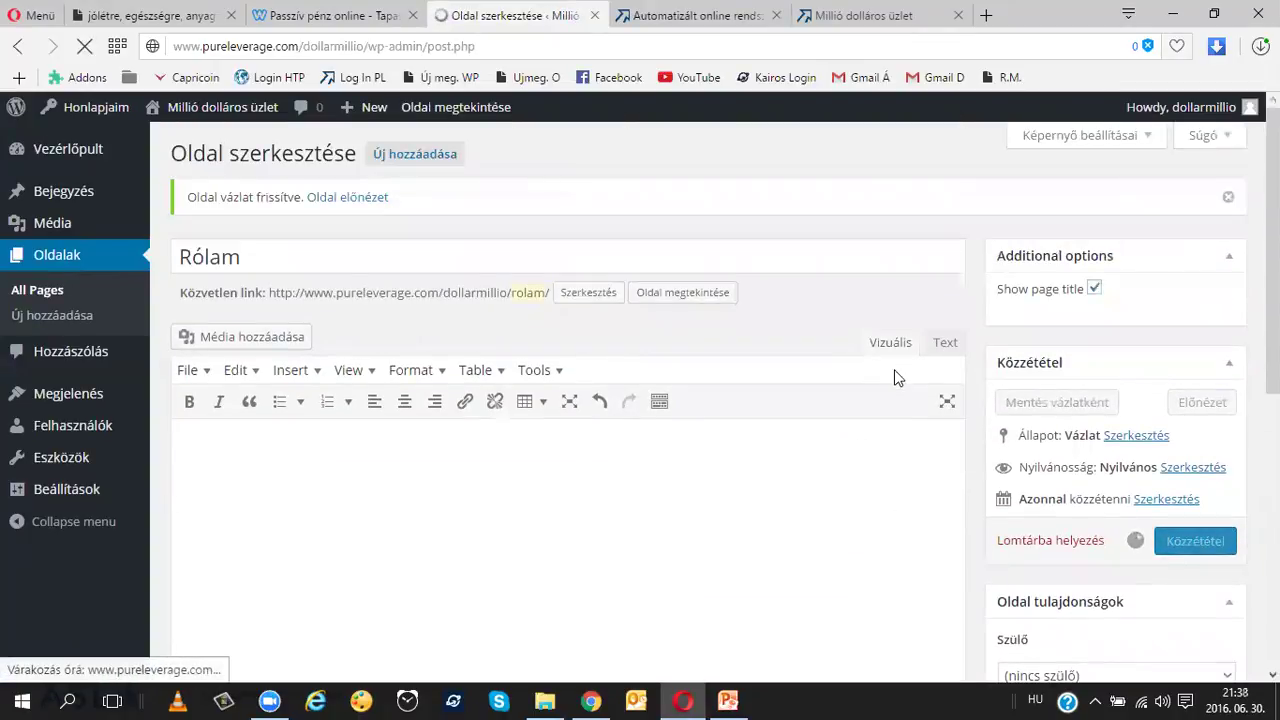
click(697, 17)
scroll(718, 184, down, 2)
scroll(712, 185, up, 2)
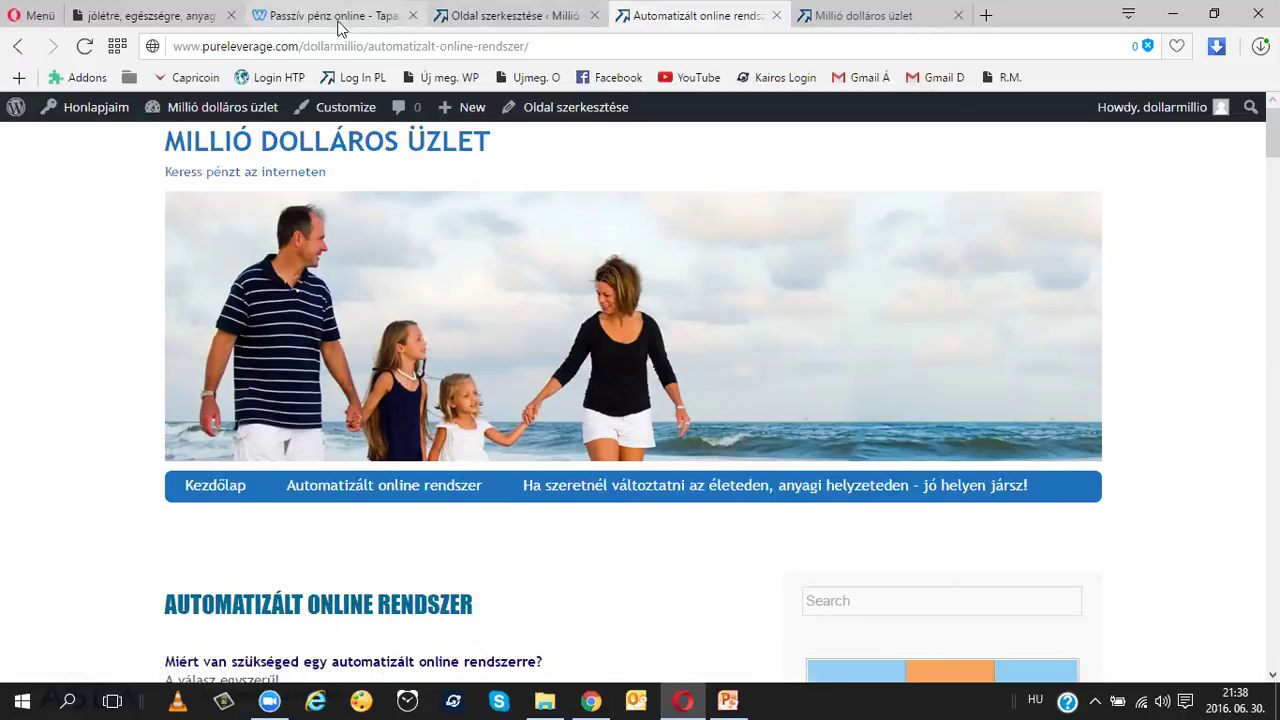
click(445, 20)
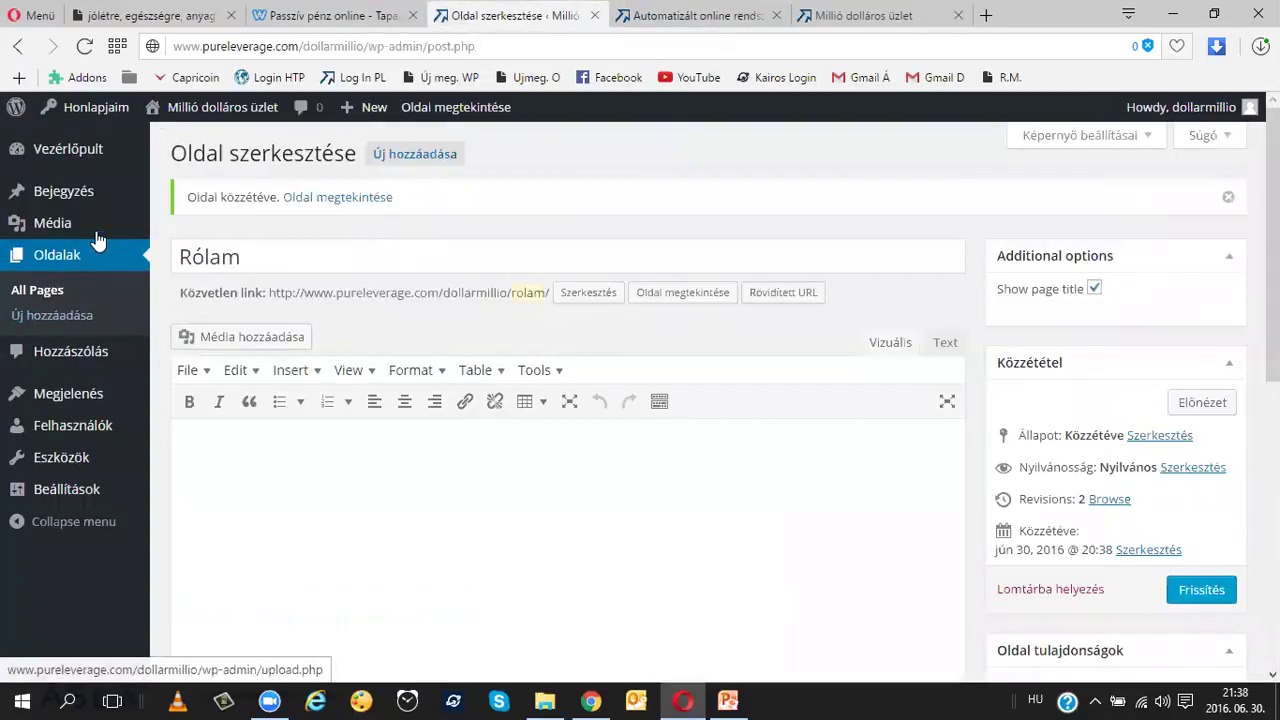
- Open the blog's menu management and create a new menu named "Menüsor"
mouse_move(88, 398)
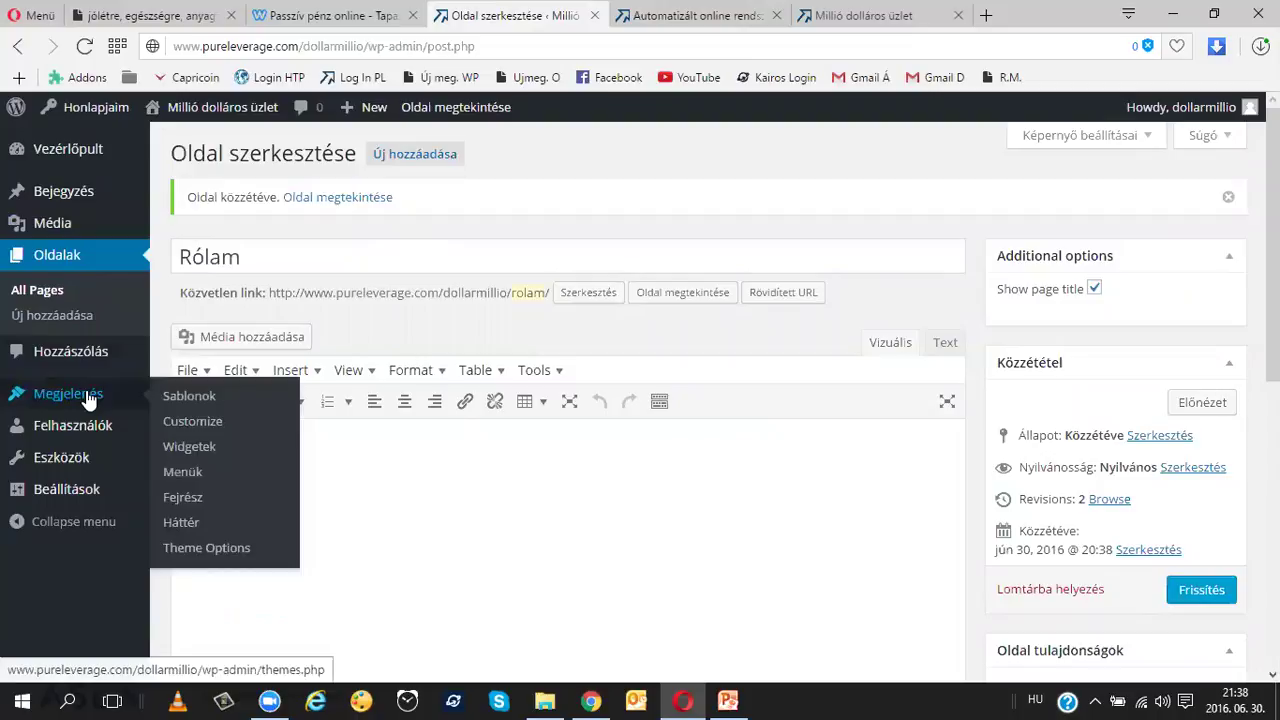
click(193, 476)
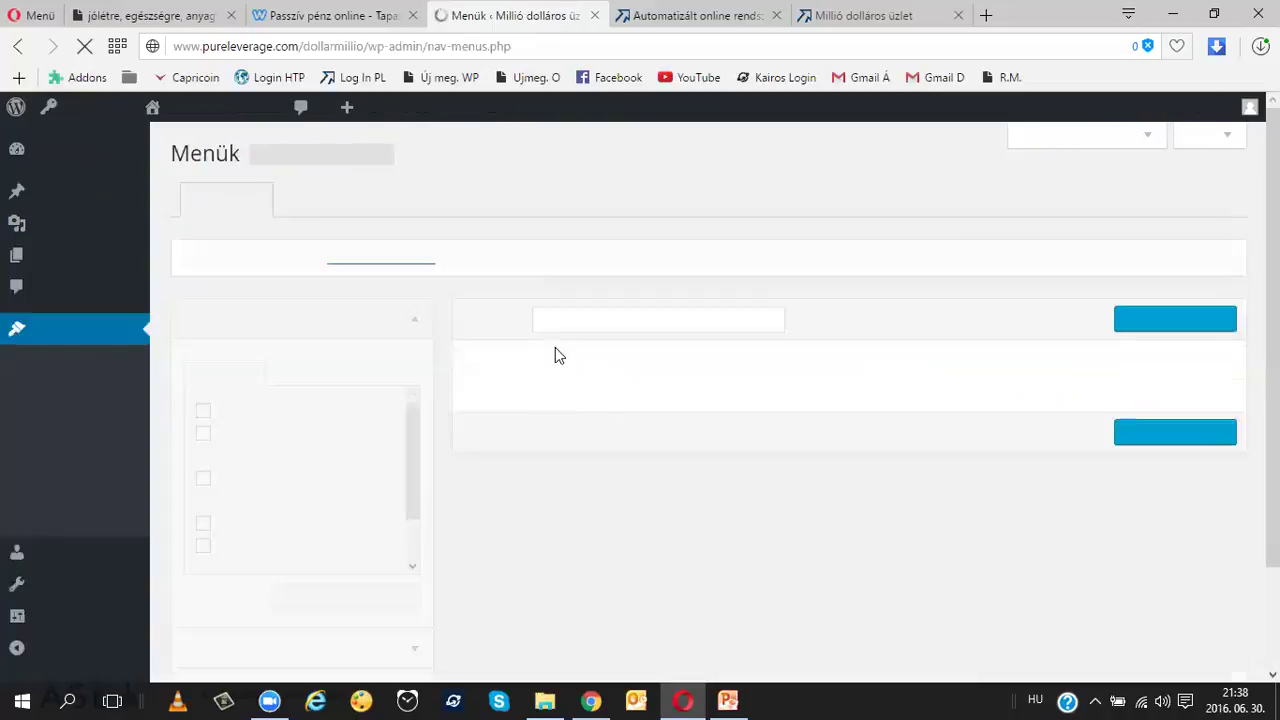
scroll(525, 343, down, 1)
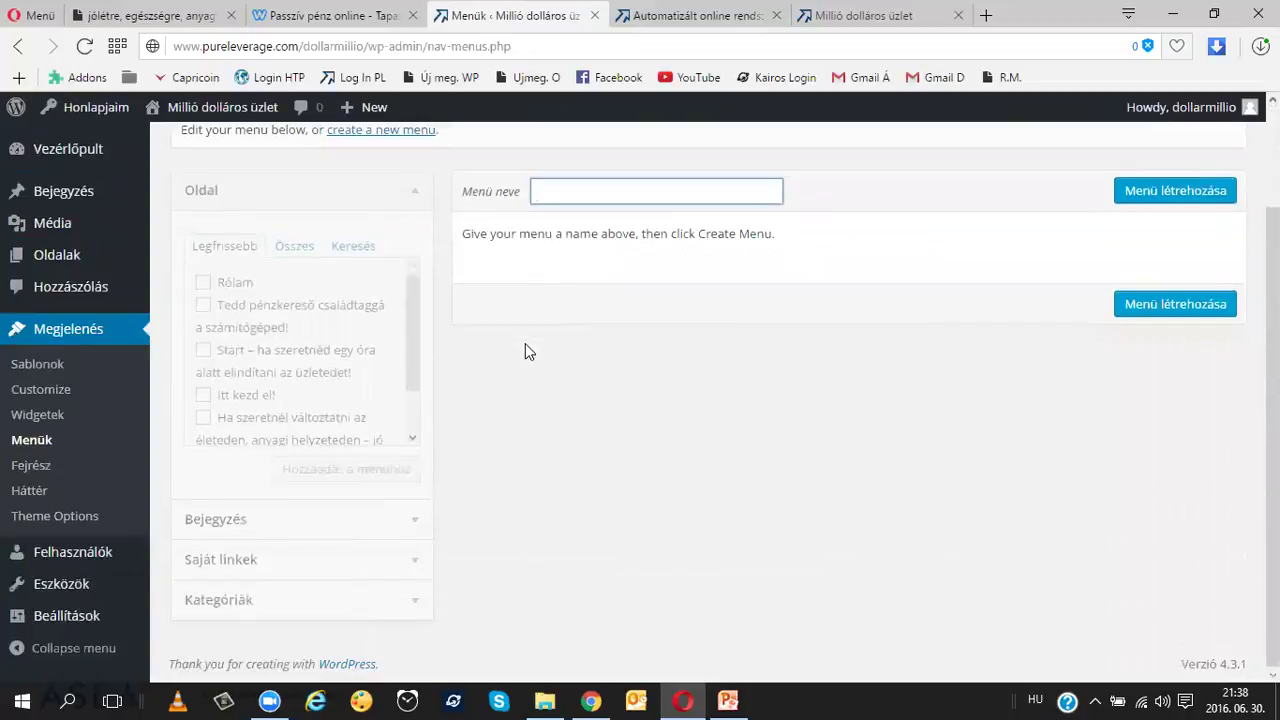
scroll(531, 346, up, 1)
scroll(531, 346, up, 1)
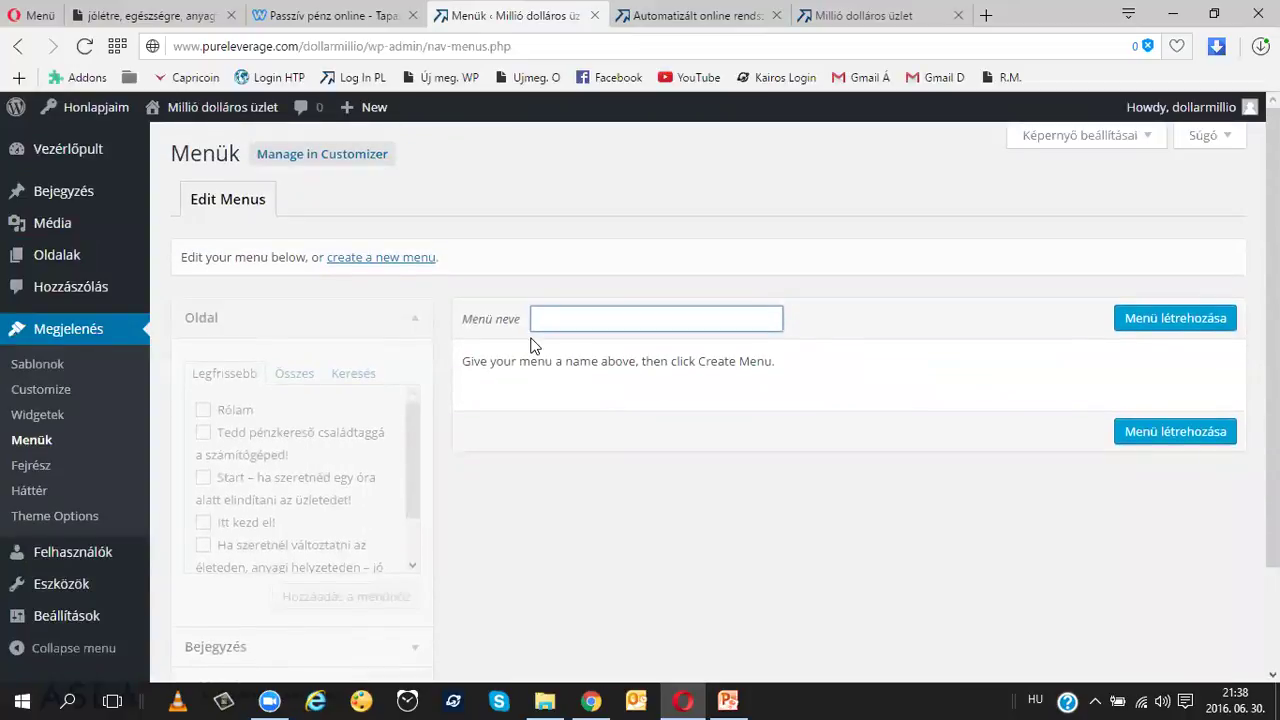
scroll(531, 346, down, 1)
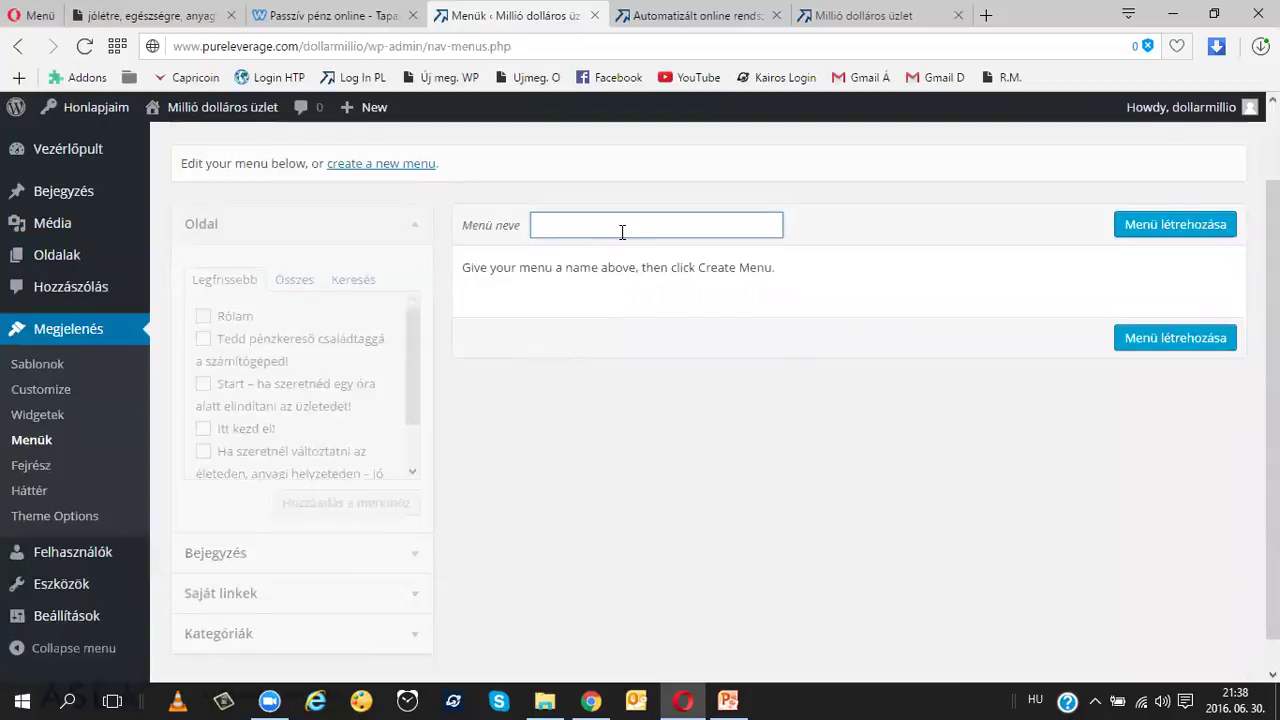
text(Menüsor)
click(1195, 224)
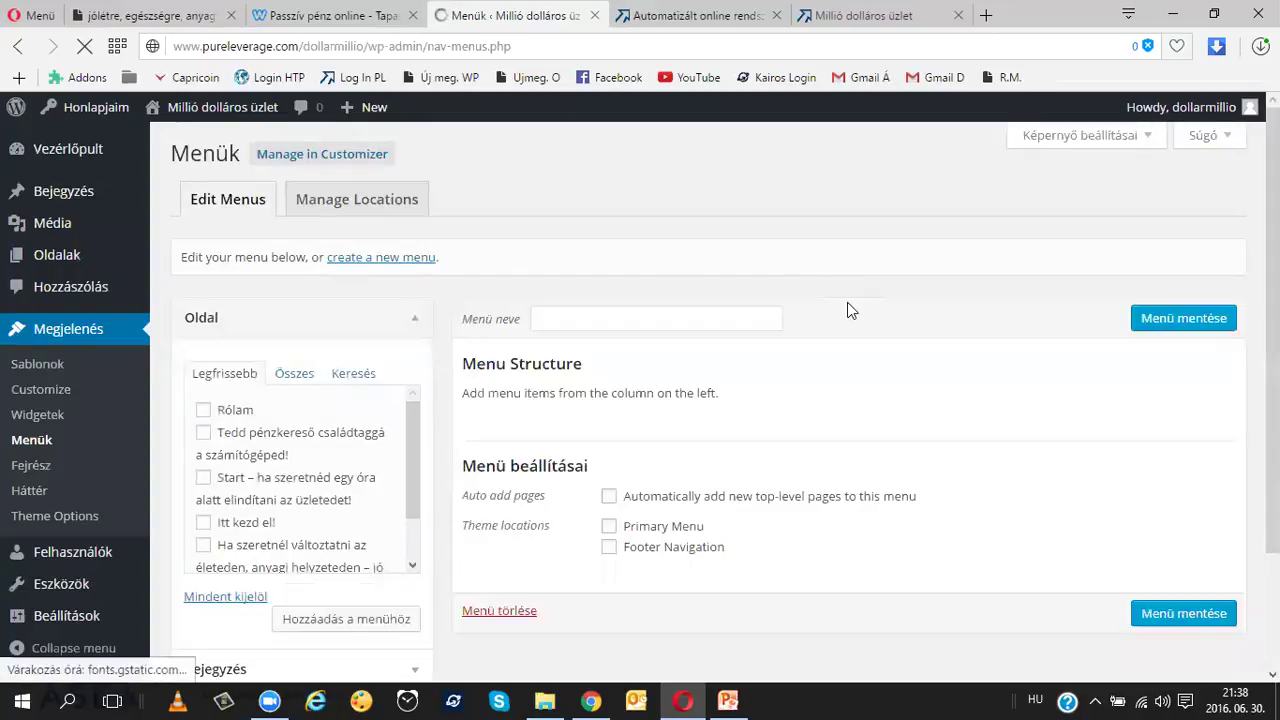
- Assign the new menu to the Primary Menu and Footer Navigation theme locations
scroll(783, 299, down, 1)
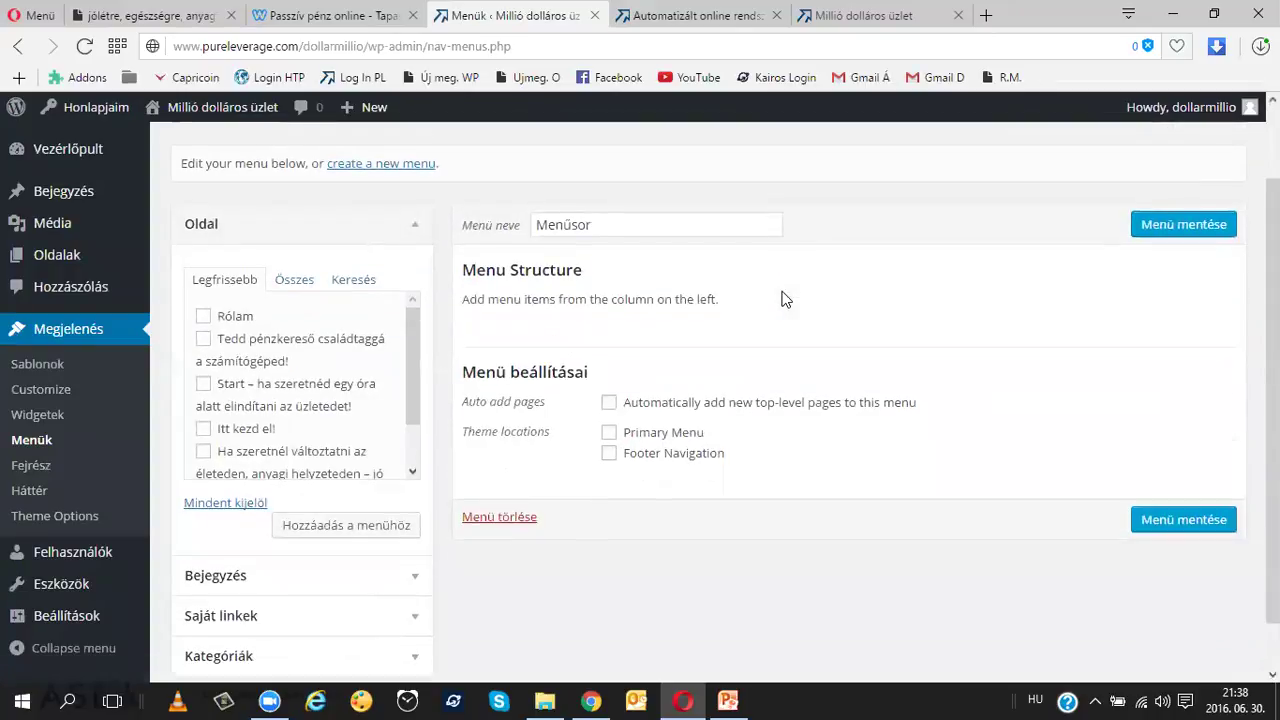
scroll(783, 299, down, 1)
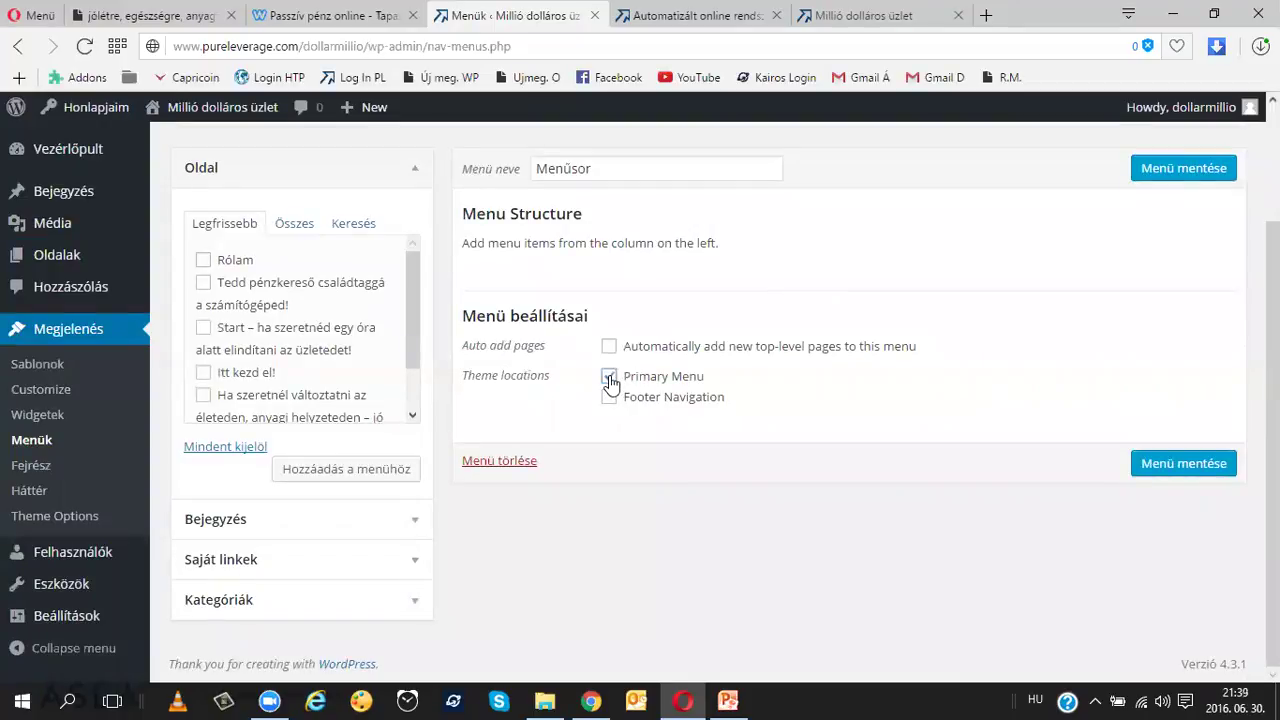
click(609, 378)
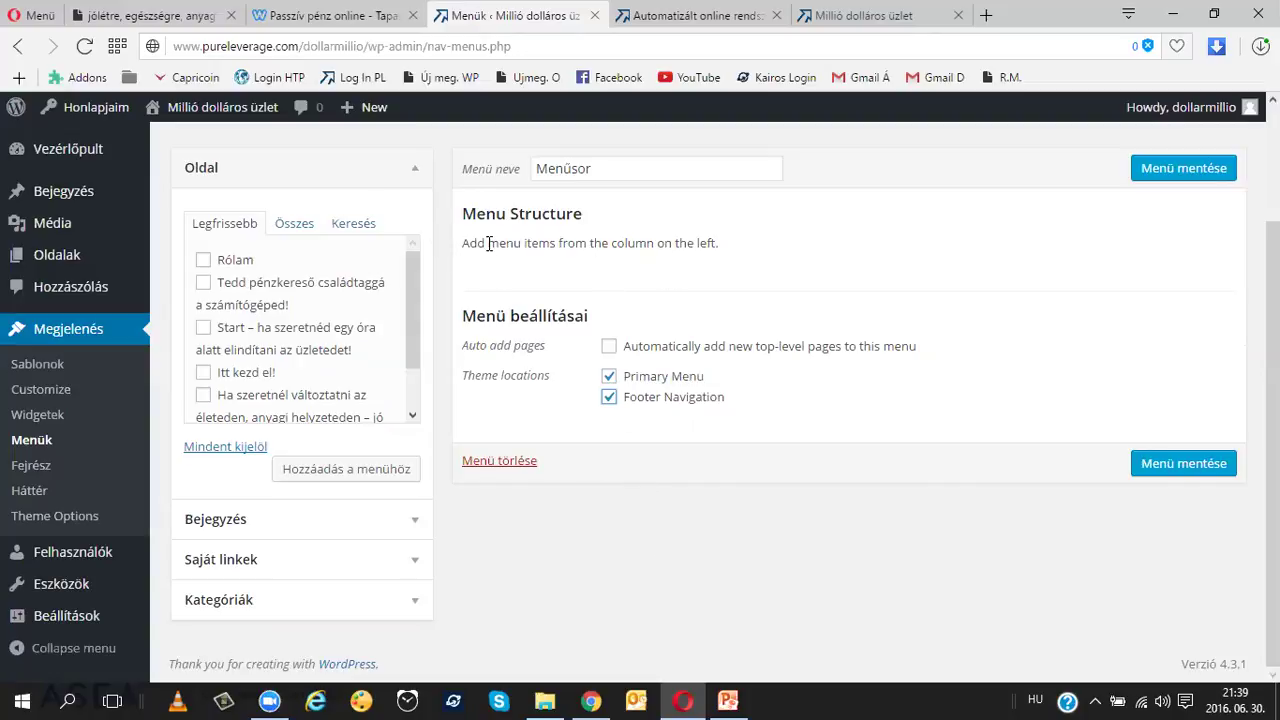
- Select all the recently created pages and add them to the menu
scroll(222, 278, down, 1)
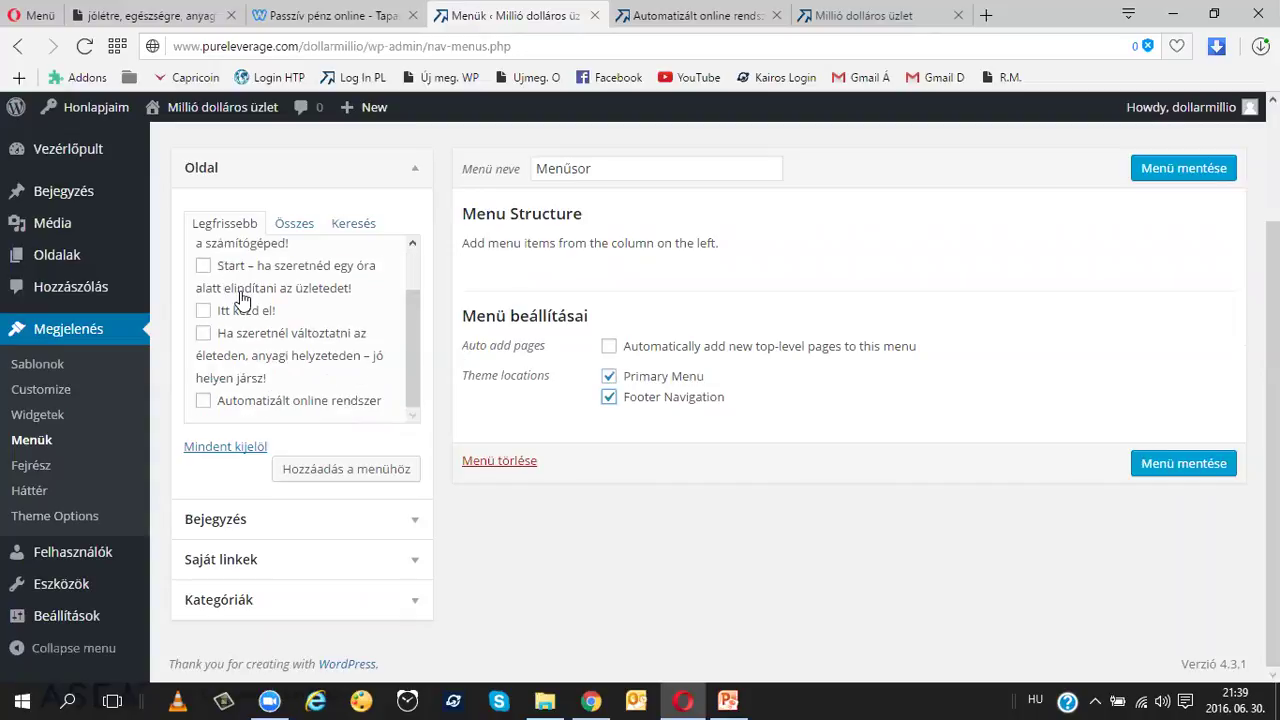
scroll(240, 291, up, 1)
scroll(240, 291, down, 1)
scroll(240, 291, up, 1)
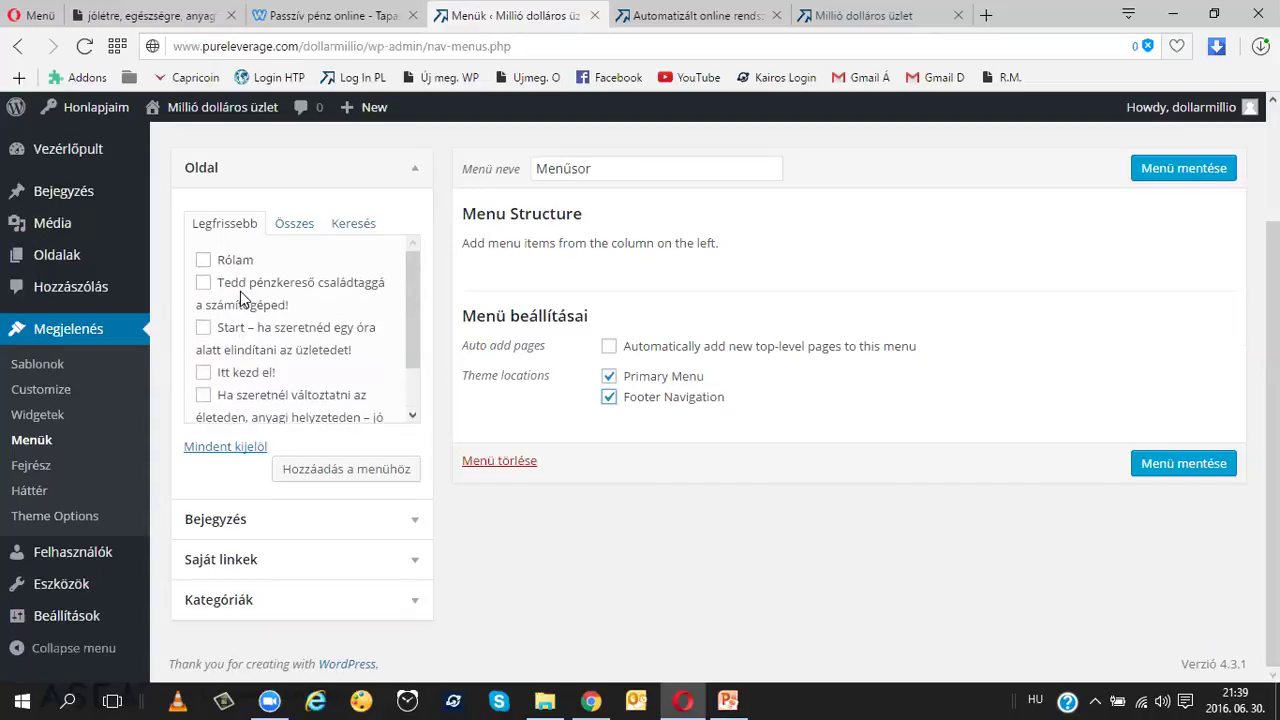
scroll(240, 291, down, 1)
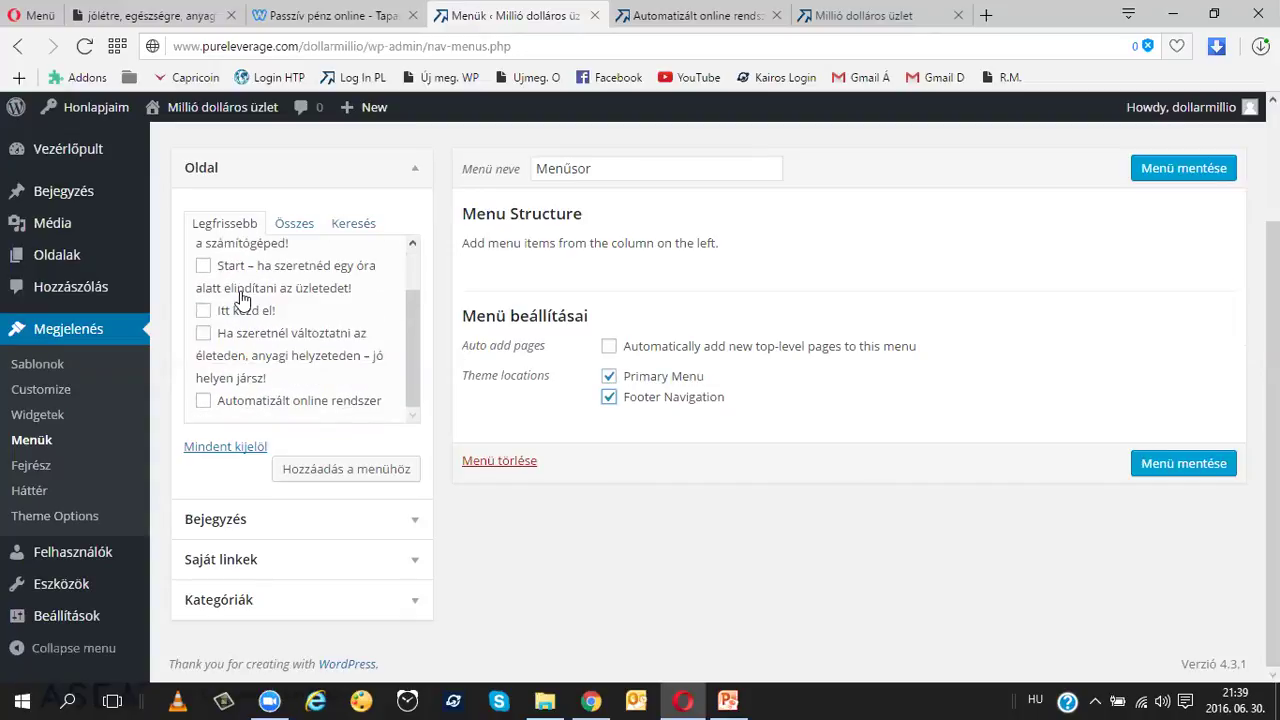
click(212, 450)
scroll(255, 332, up, 1)
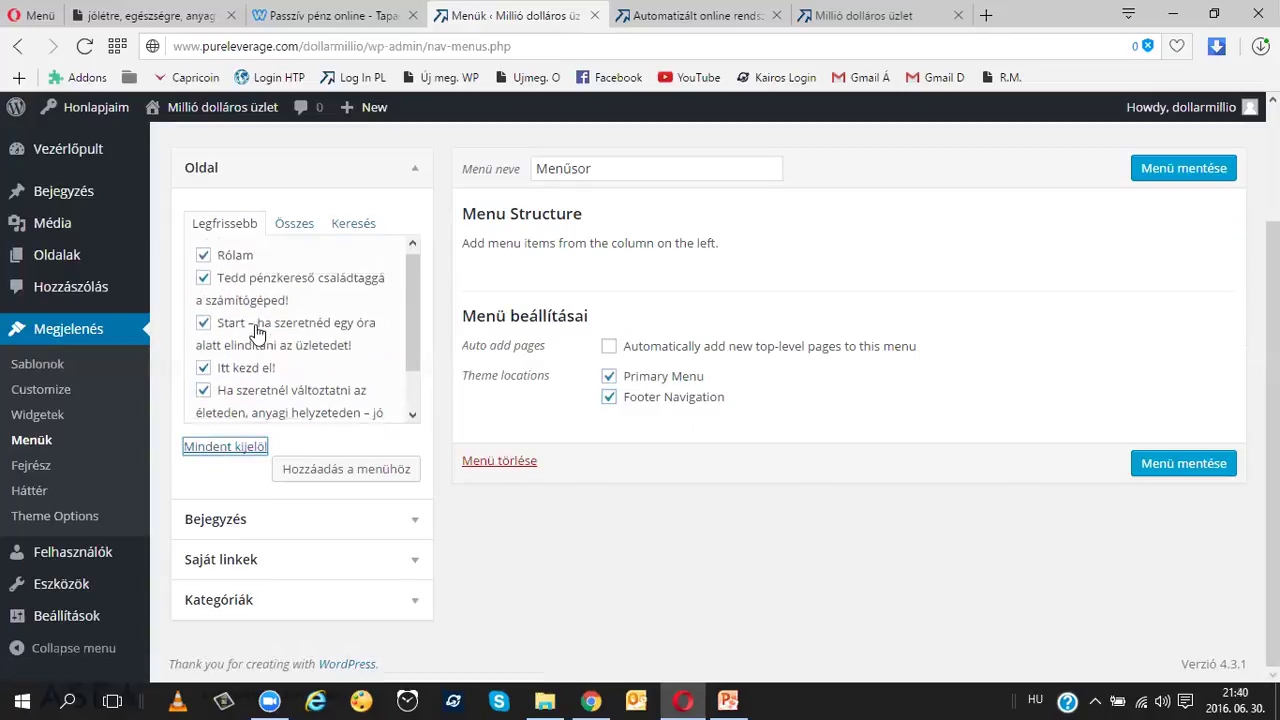
scroll(255, 332, down, 1)
click(333, 470)
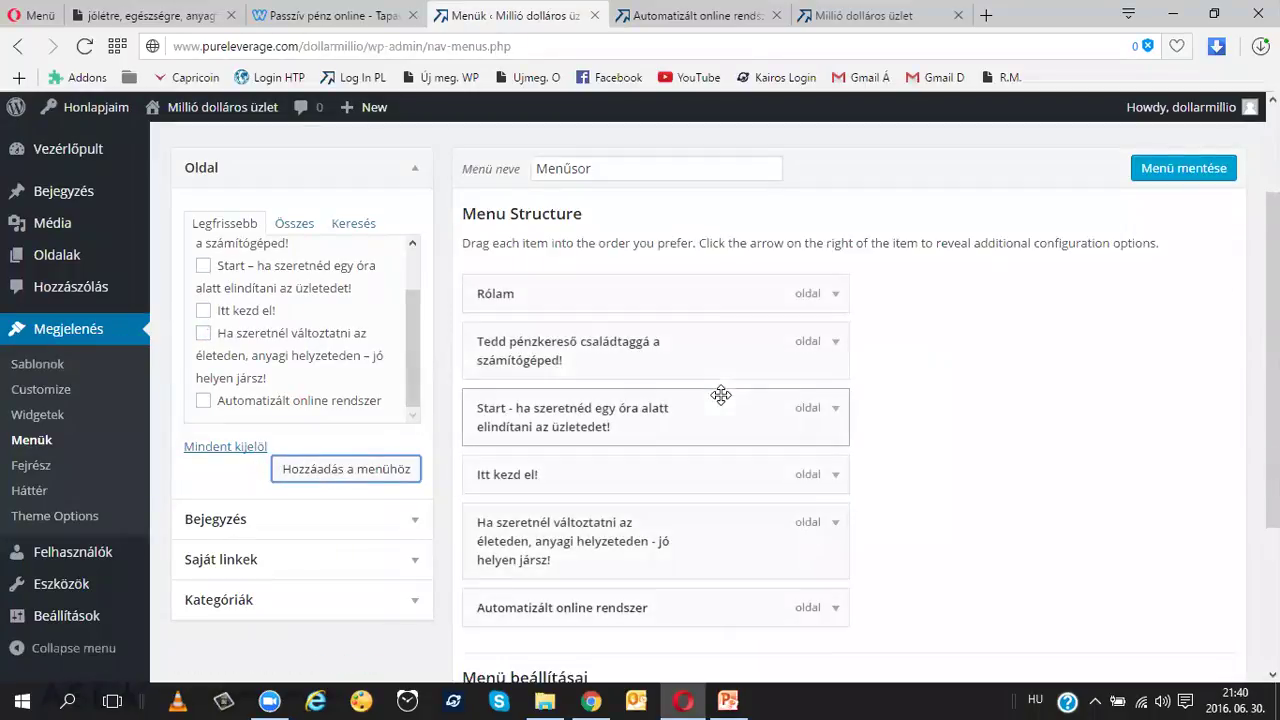
- Look over the added menu items, examine the navigation bar on the example blog's "Rólam" page in Chrome and return to Opera
scroll(970, 312, down, 2)
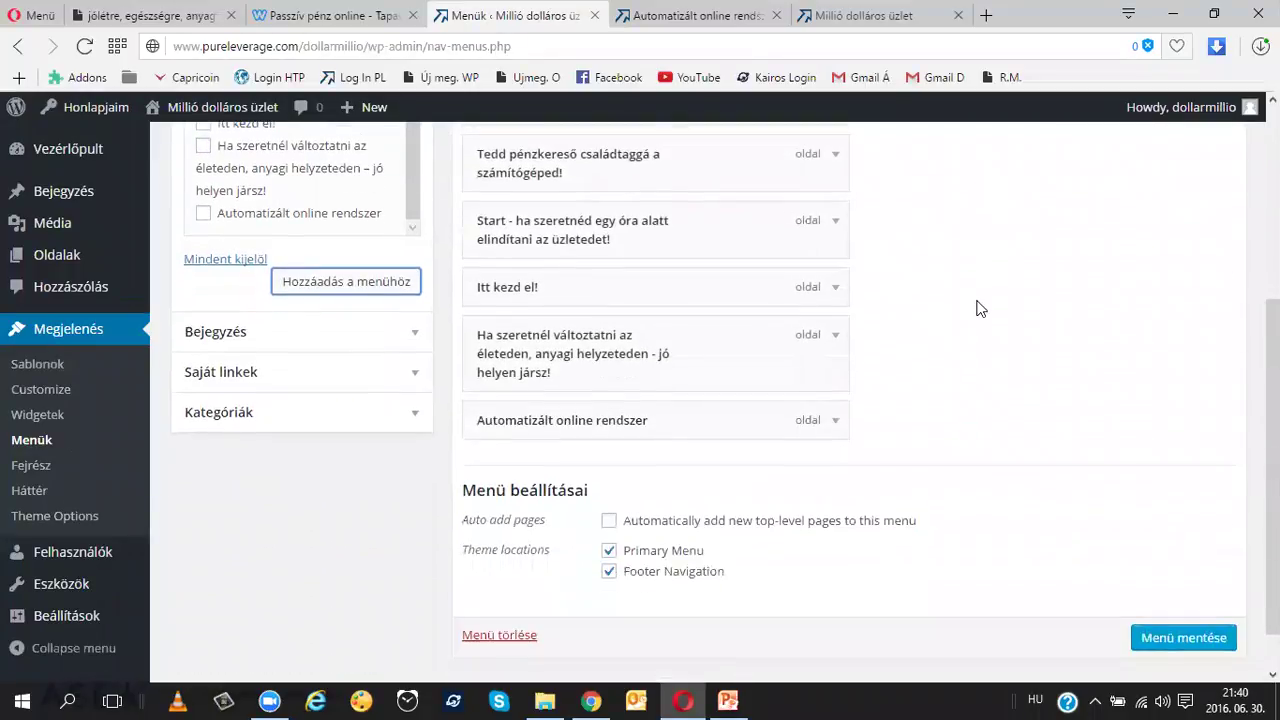
scroll(980, 308, up, 1)
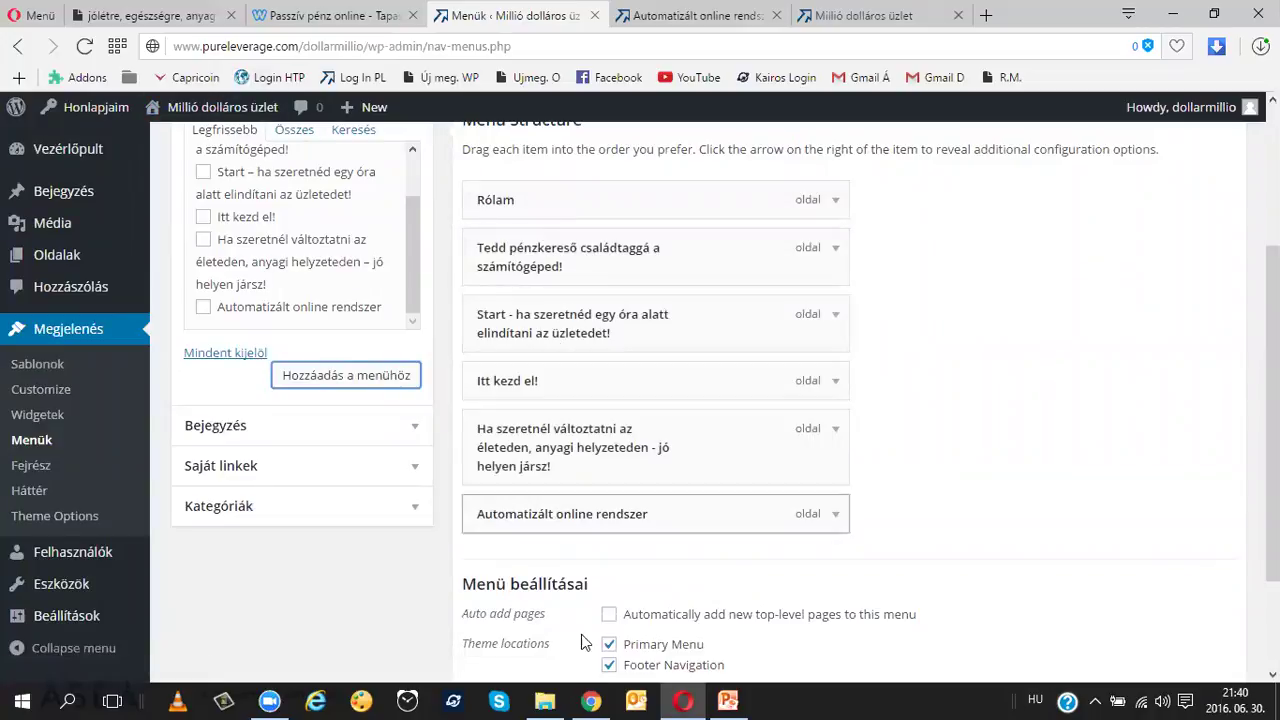
click(591, 700)
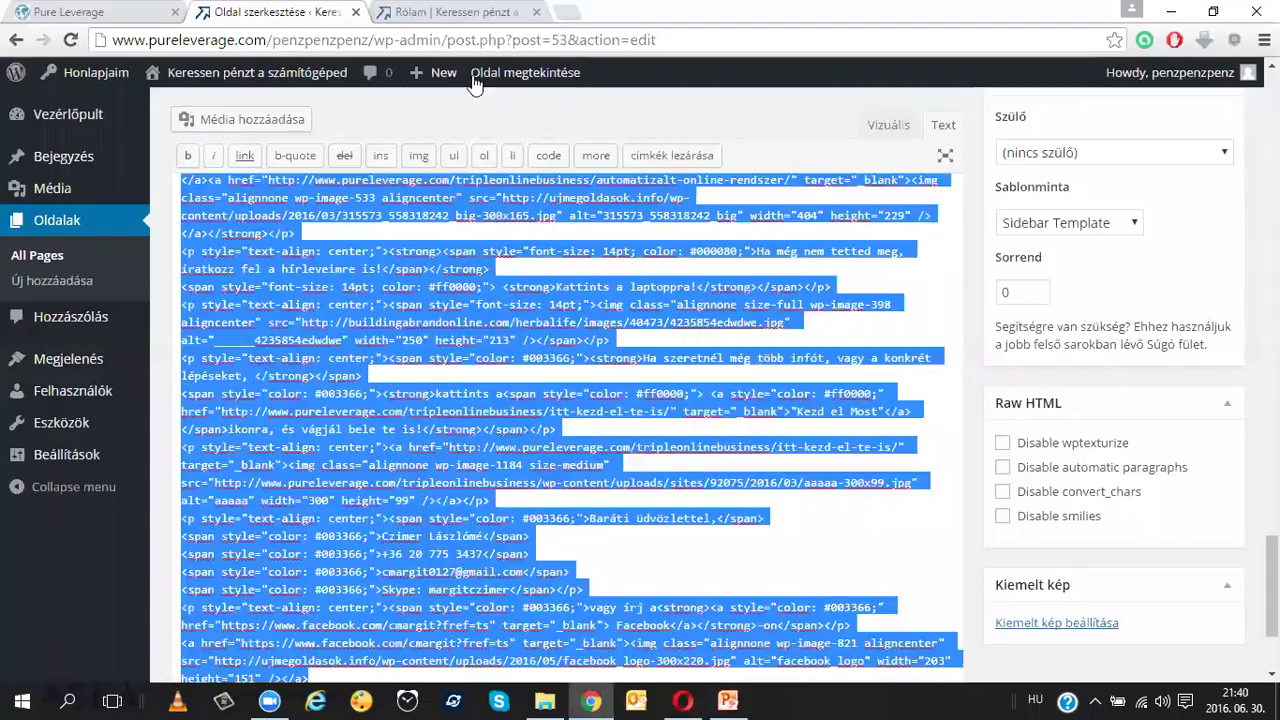
click(482, 12)
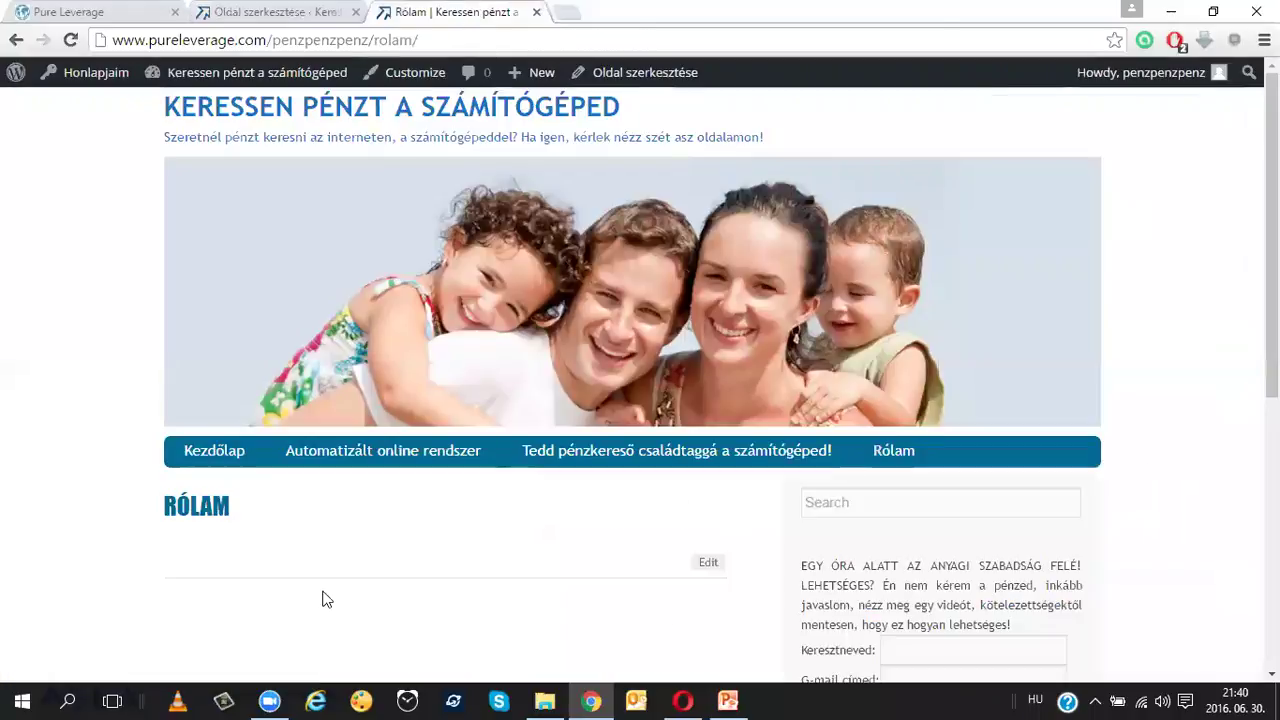
mouse_move(754, 455)
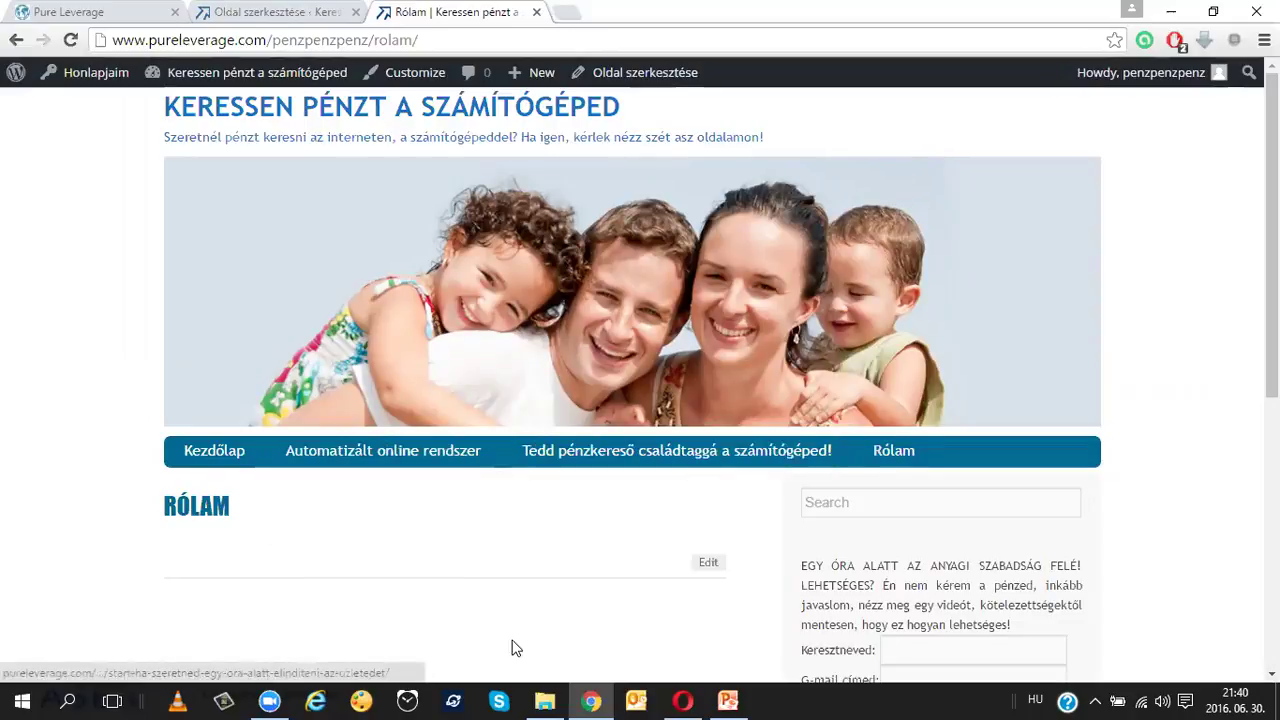
click(683, 700)
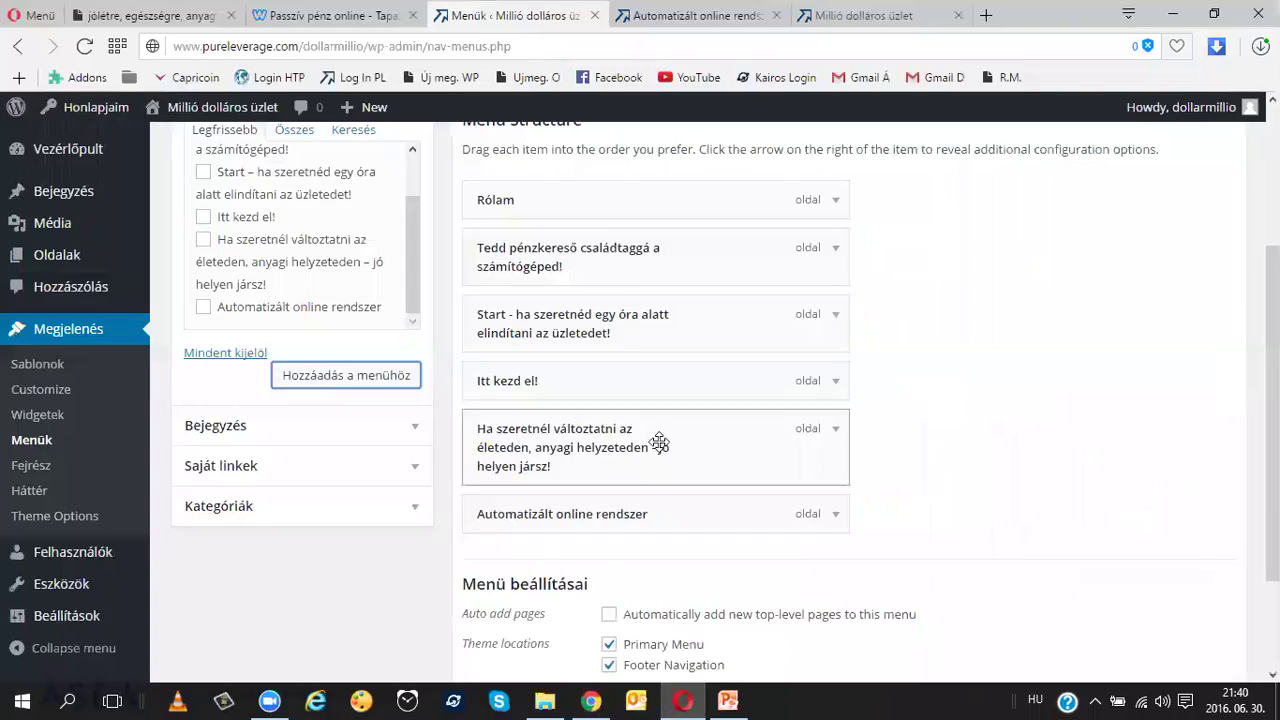
- Move the "Ha szeretnél változtatni az életeden, anyagi helyzeteden - jó helyen jársz!" item to first place in the menu structure
scroll(571, 437, down, 1)
scroll(583, 448, up, 1)
scroll(700, 440, up, 1)
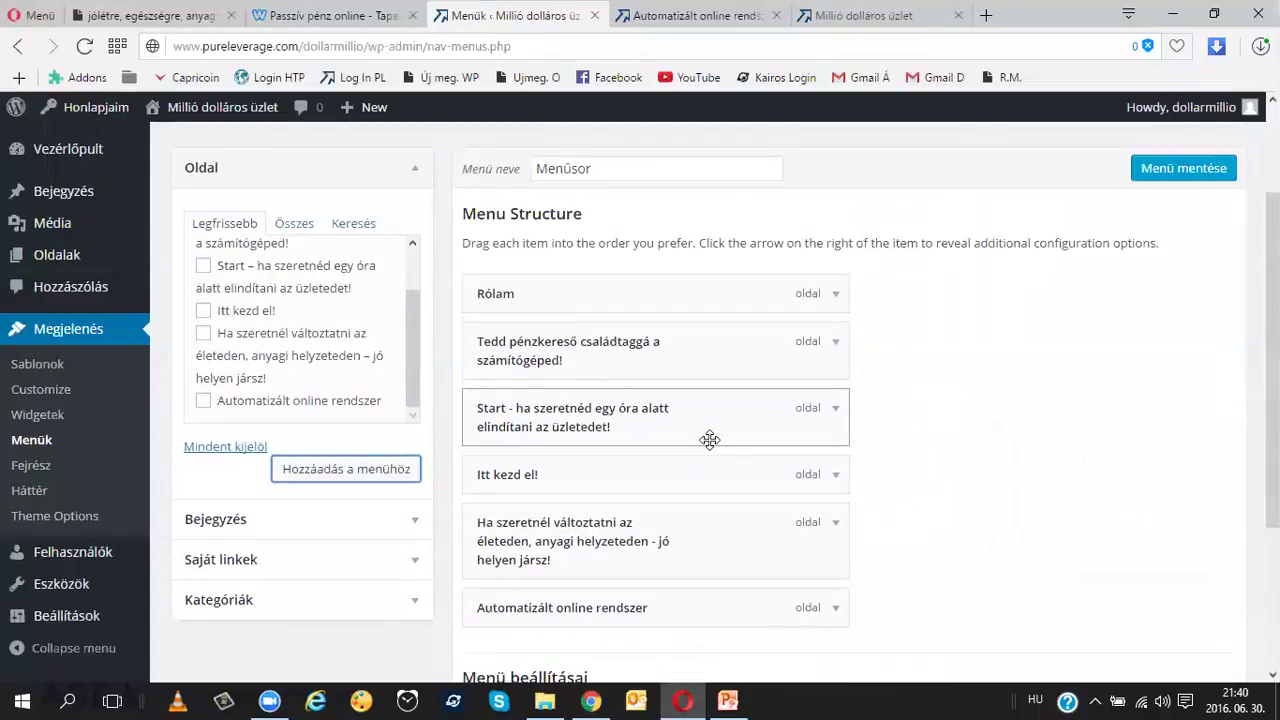
scroll(709, 440, down, 1)
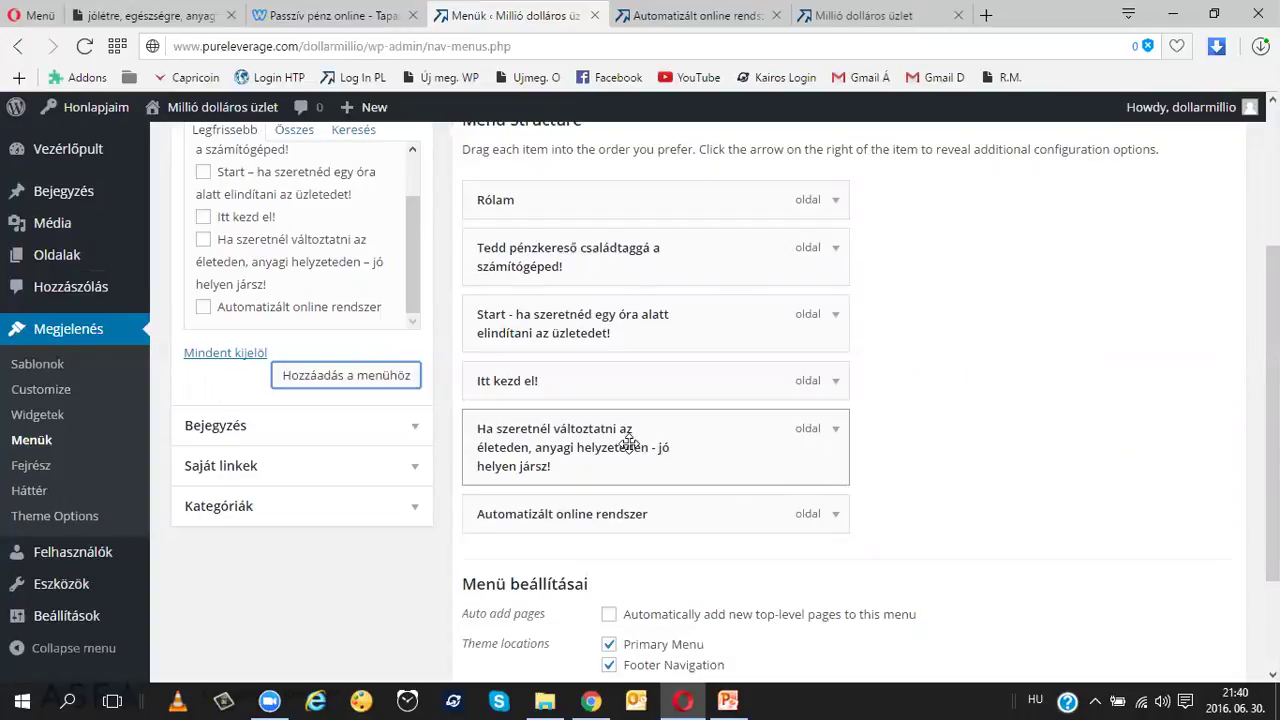
drag(617, 409, 622, 212)
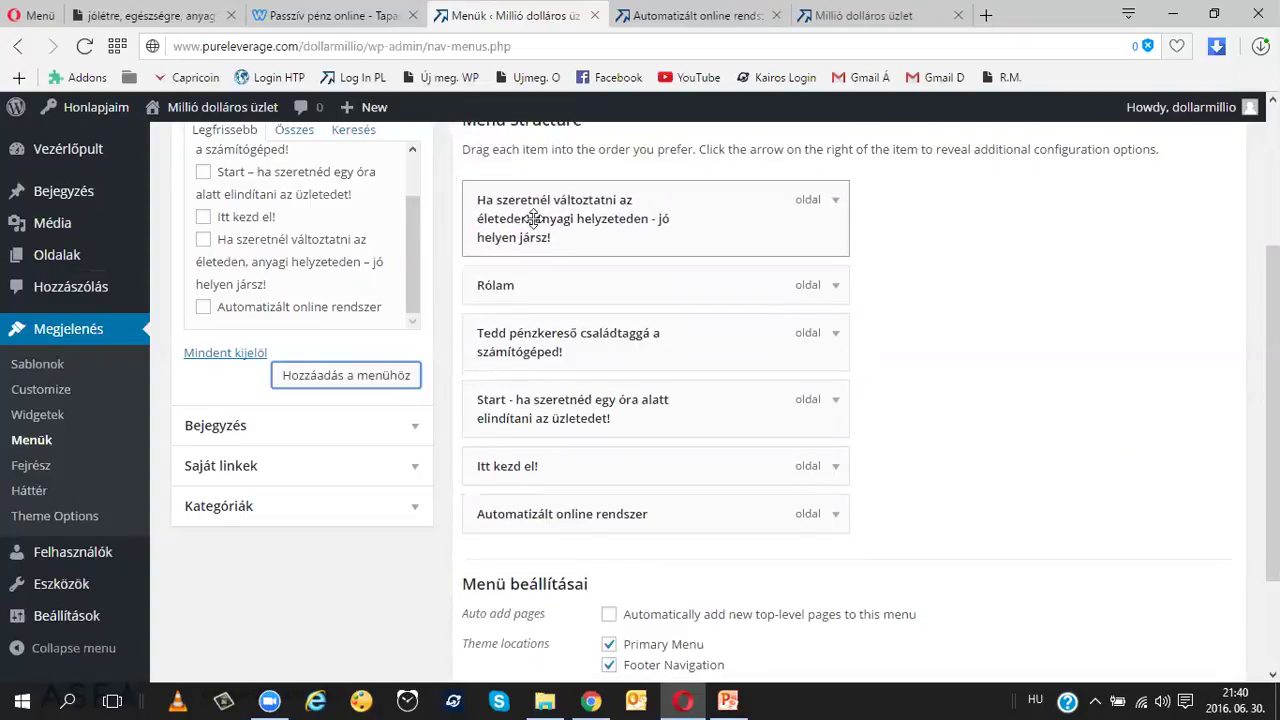
- Change the first menu item's navigation label to "Kezdőlap" and collapse its settings
click(836, 203)
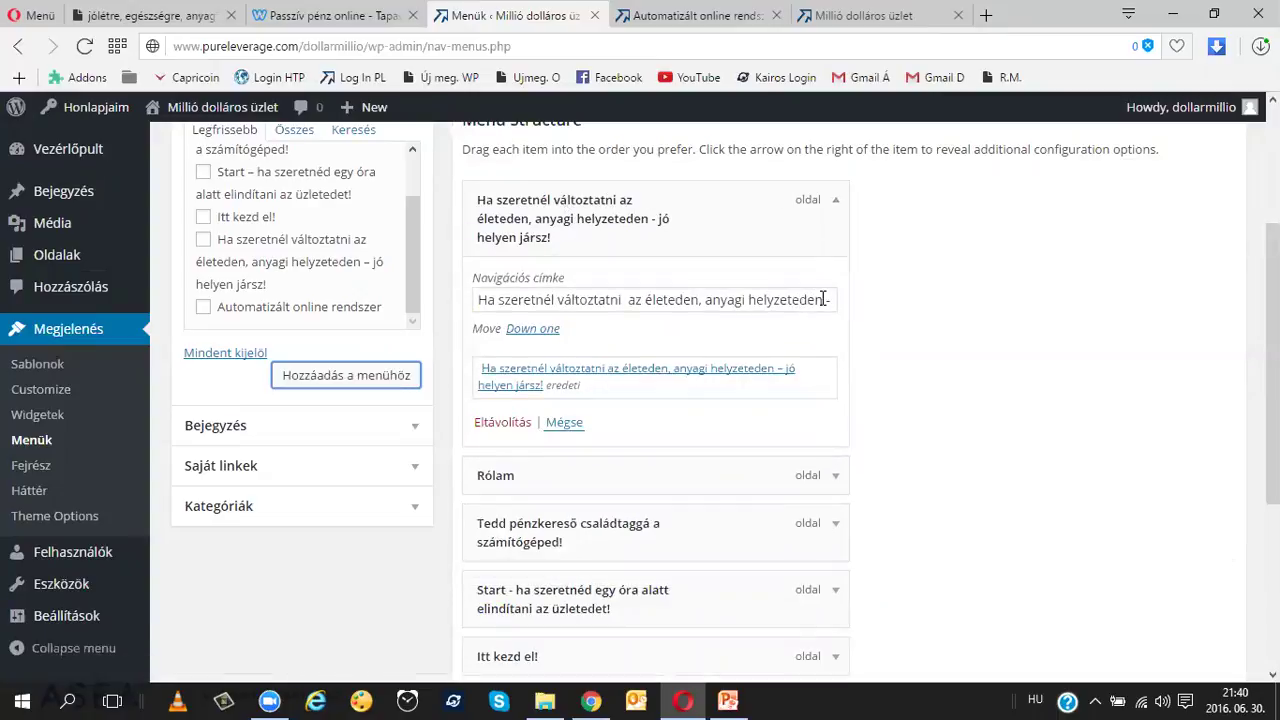
drag(828, 299, 457, 298)
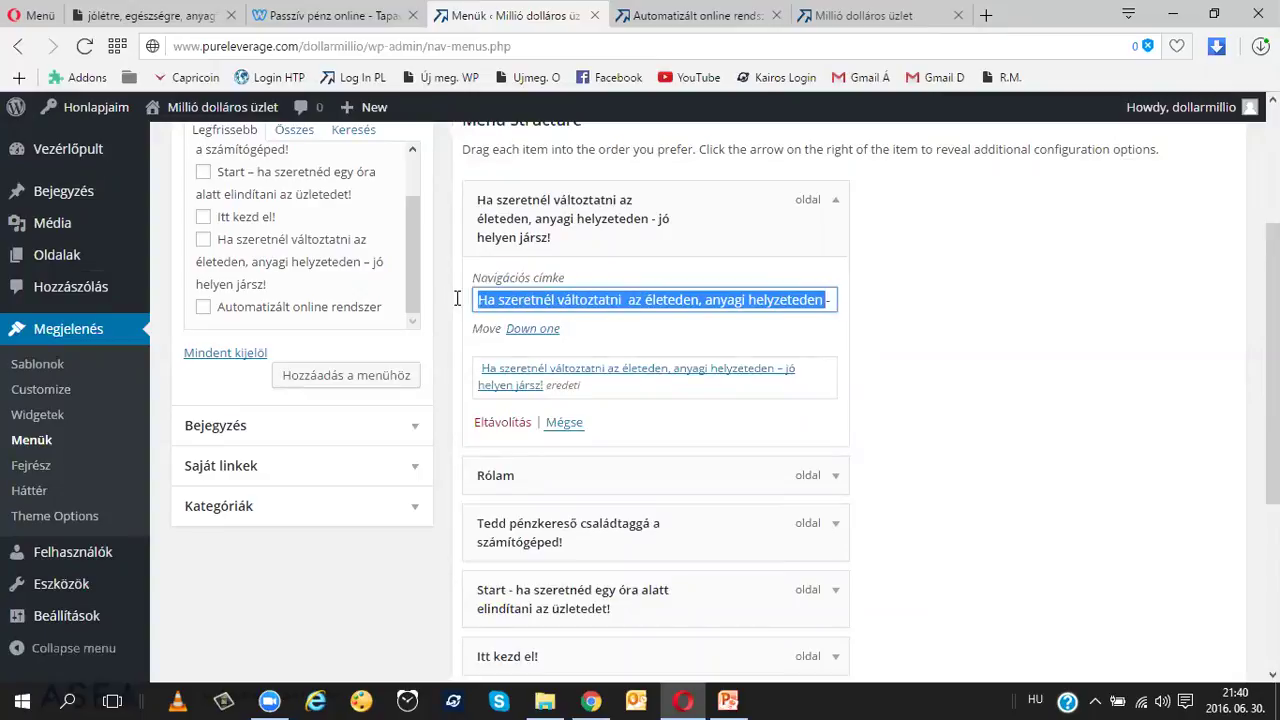
key(Delete)
key(Delete)
key(Delete)
key(Delete)
key(Delete)
key(Delete)
key(Delete)
key(Delete)
key(Delete)
key(Delete)
key(Delete)
key(Delete)
key(Delete)
key(Delete)
key(Delete)
key(Delete)
key(Delete)
key(Delete)
key(Delete)
key(Delete)
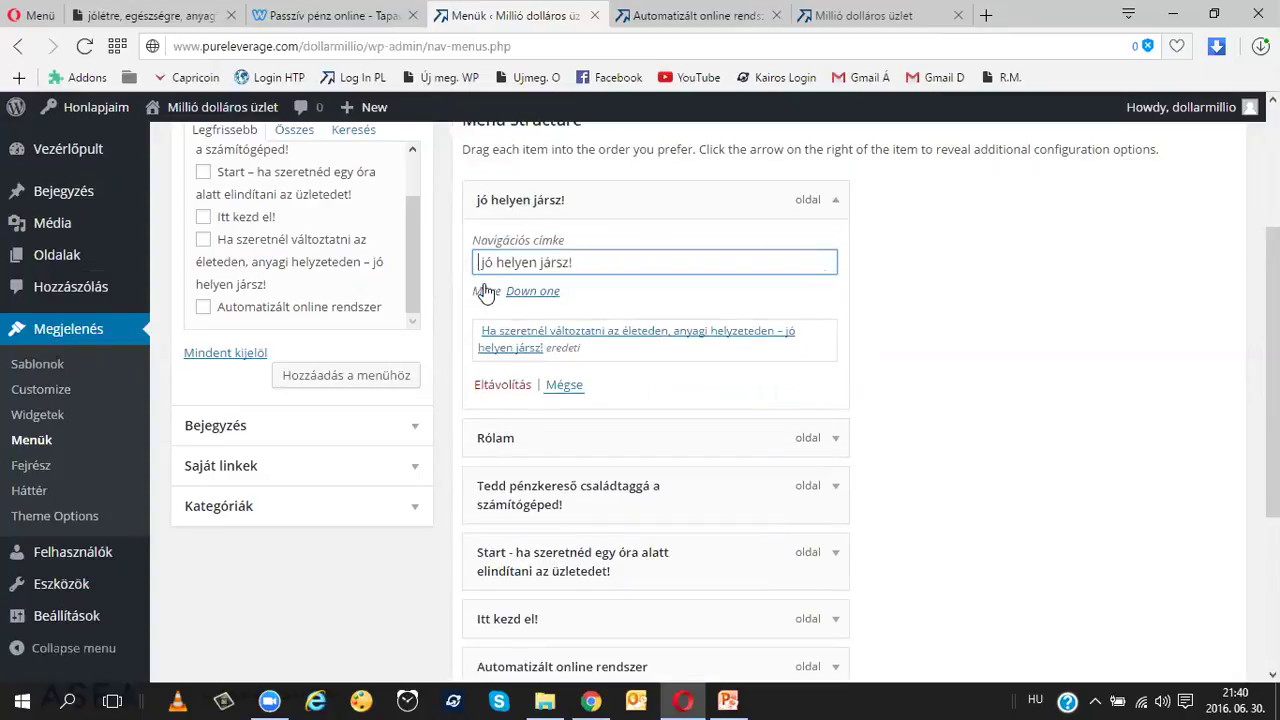
text(Kezdőlap)
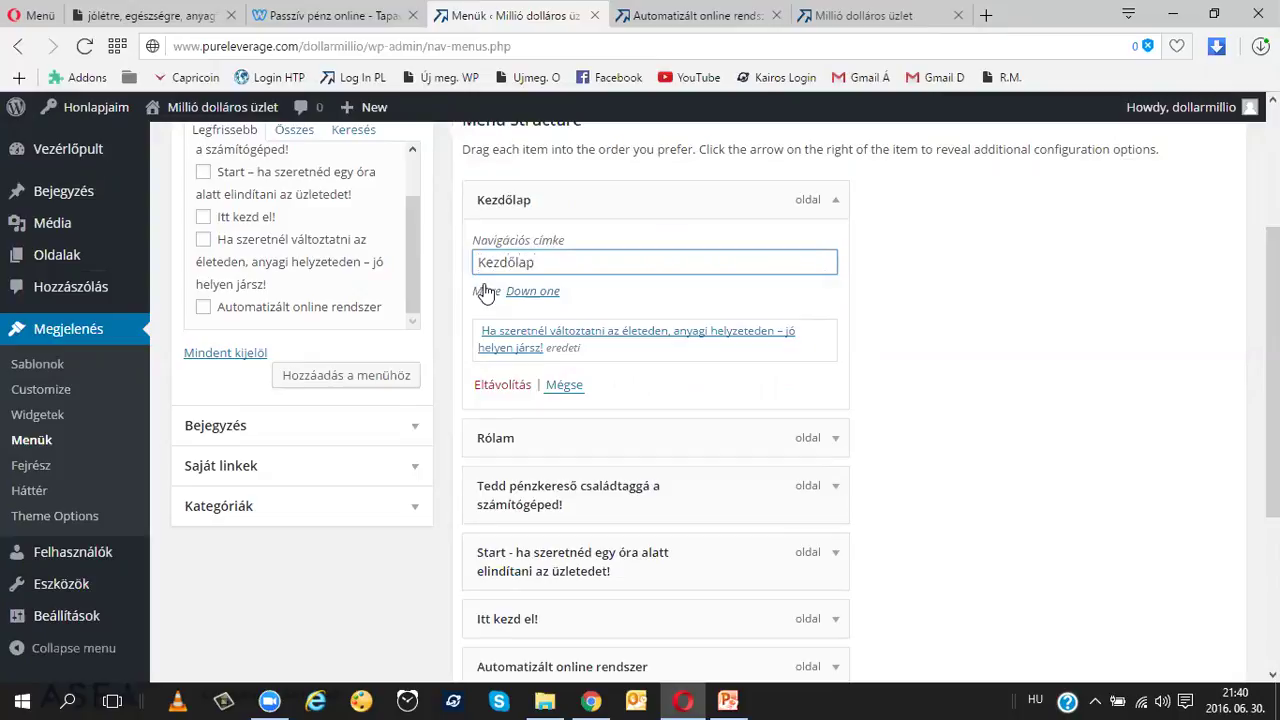
click(836, 205)
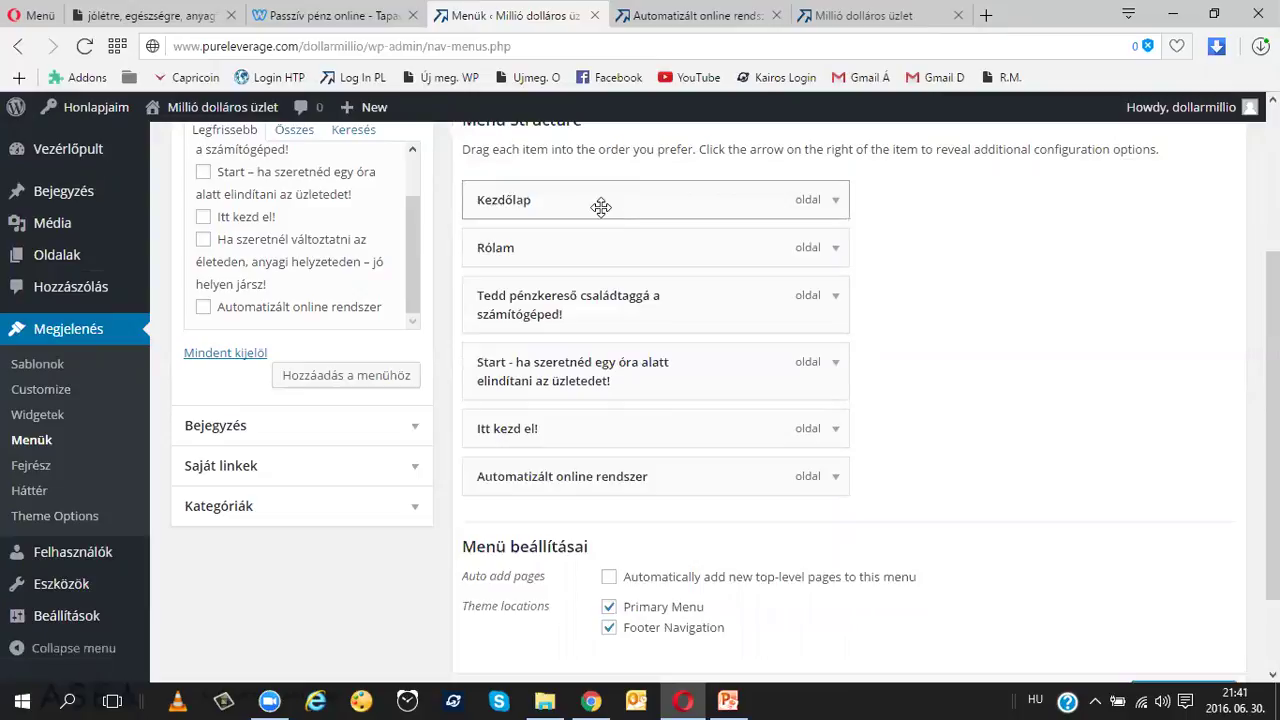
- Place "Automatizált online rendszer" second and "Rólam" last, nesting the "Start" item under the former and "Itt kezd el!" under "Tedd pénzkereső családtaggá a számítógéped!"
mouse_move(603, 263)
mouse_down()
mouse_move(600, 494)
mouse_move(608, 291)
mouse_move(597, 250)
mouse_up()
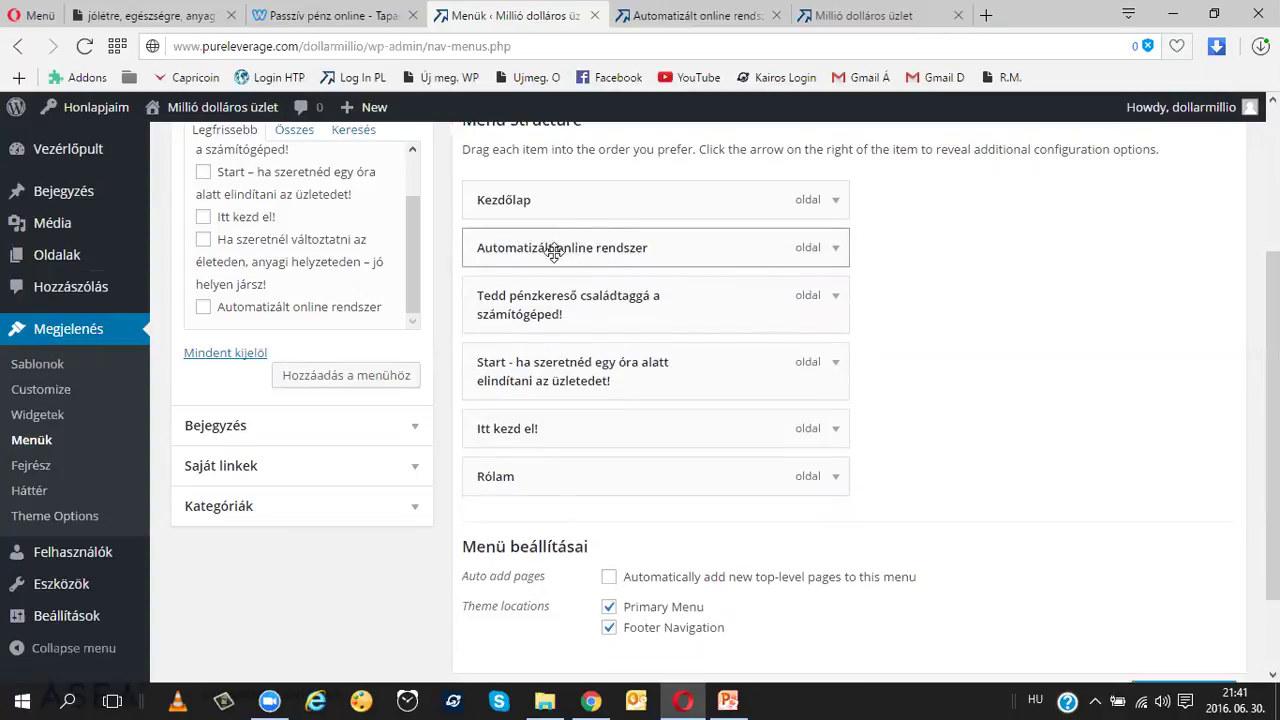
drag(548, 381, 580, 312)
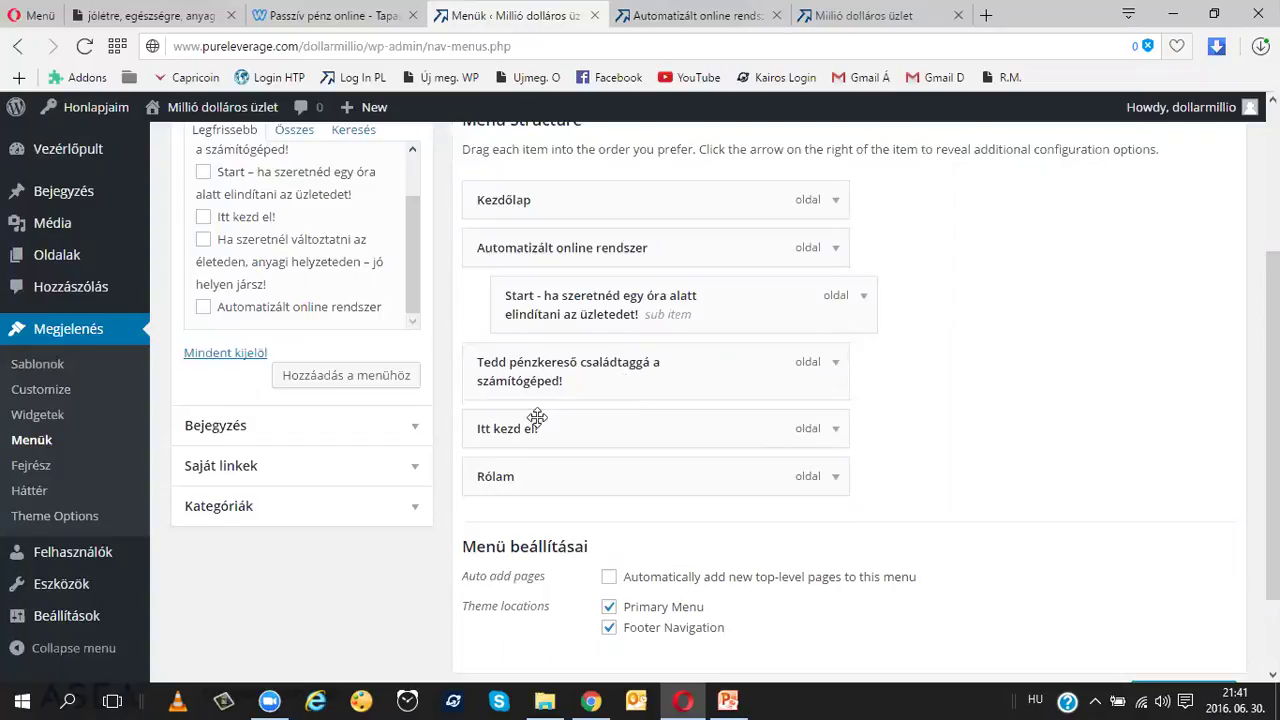
drag(534, 423, 569, 430)
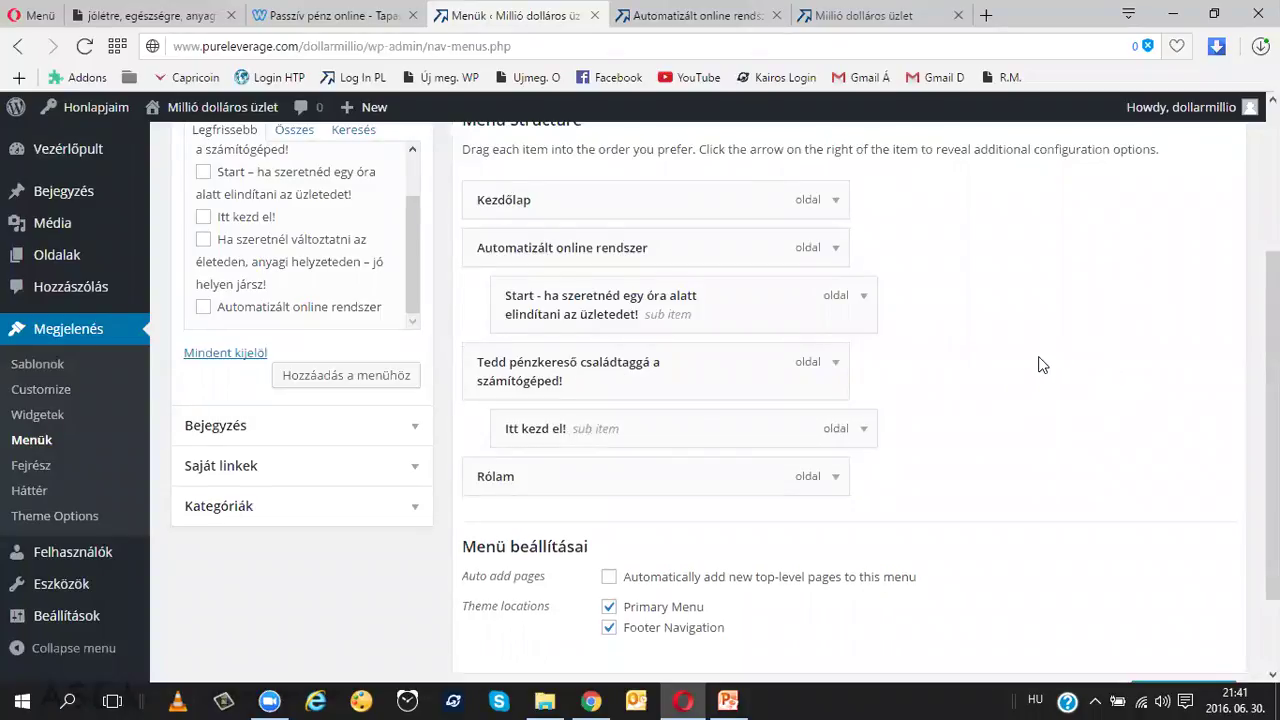
- Save the rearranged menu and reload the blog's "Automatizált online rendszer" page with it
scroll(1040, 364, down, 1)
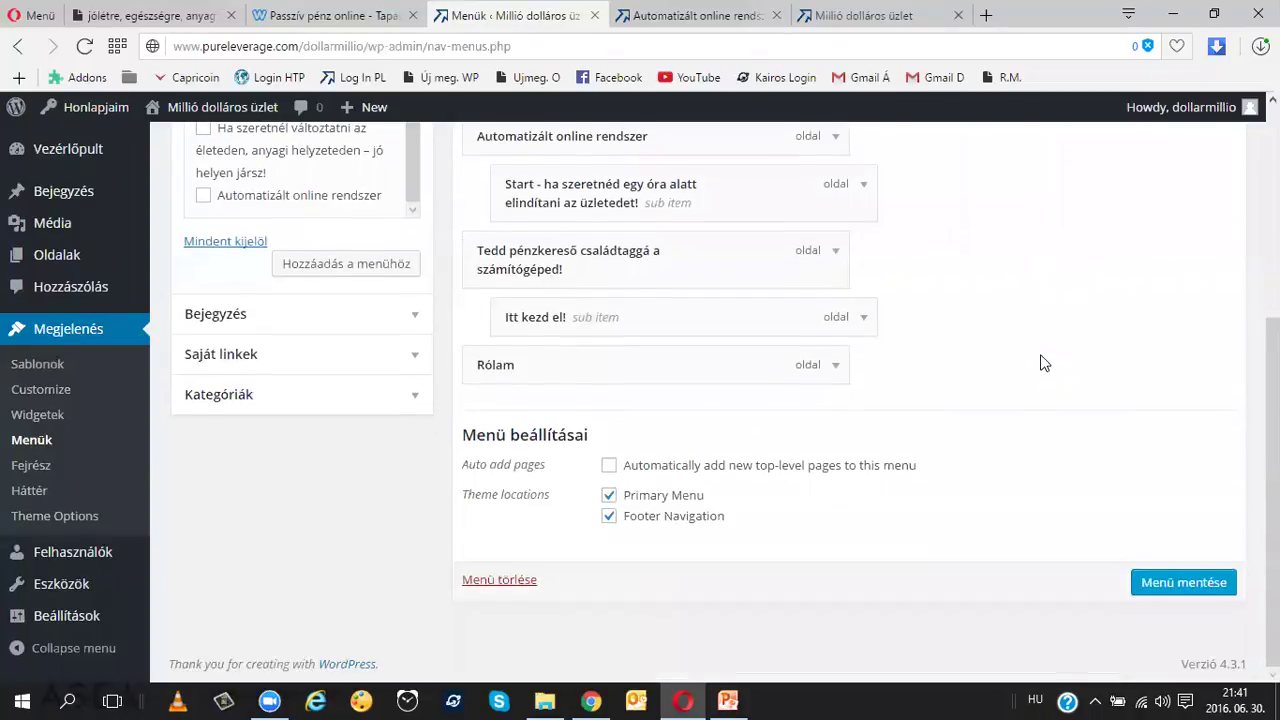
scroll(1040, 364, up, 3)
scroll(1040, 362, down, 1)
click(1196, 228)
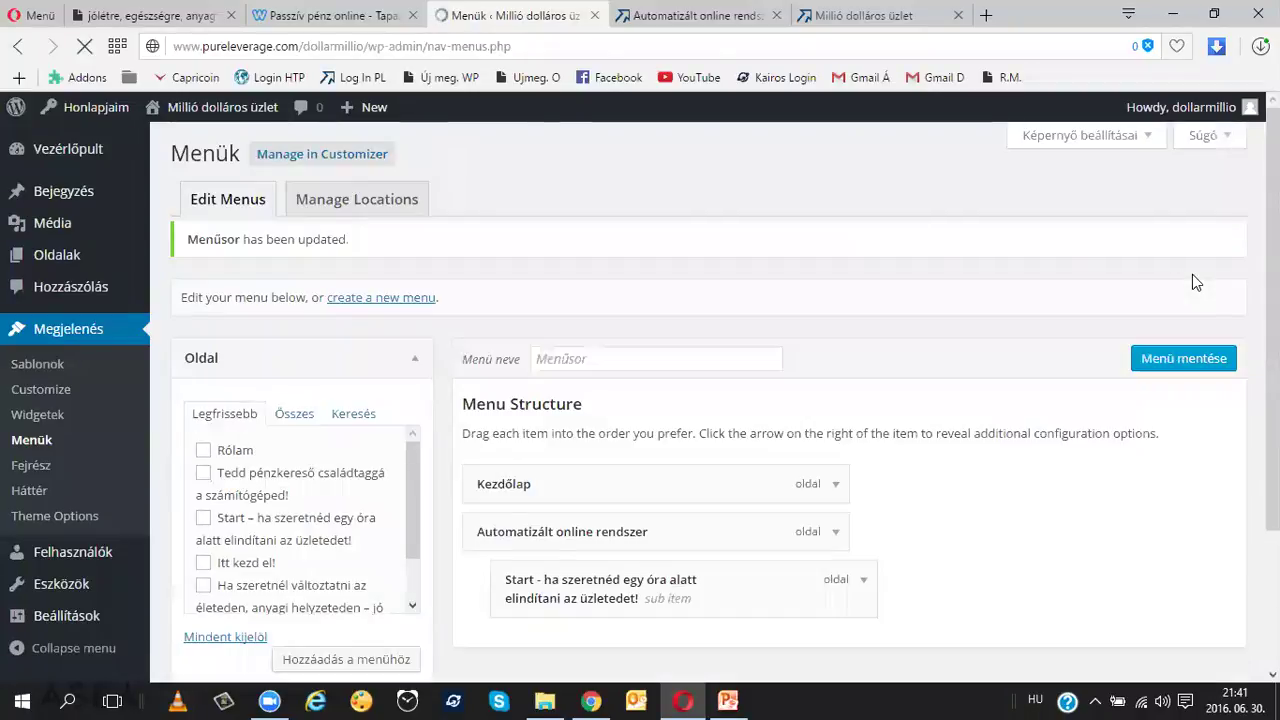
click(690, 15)
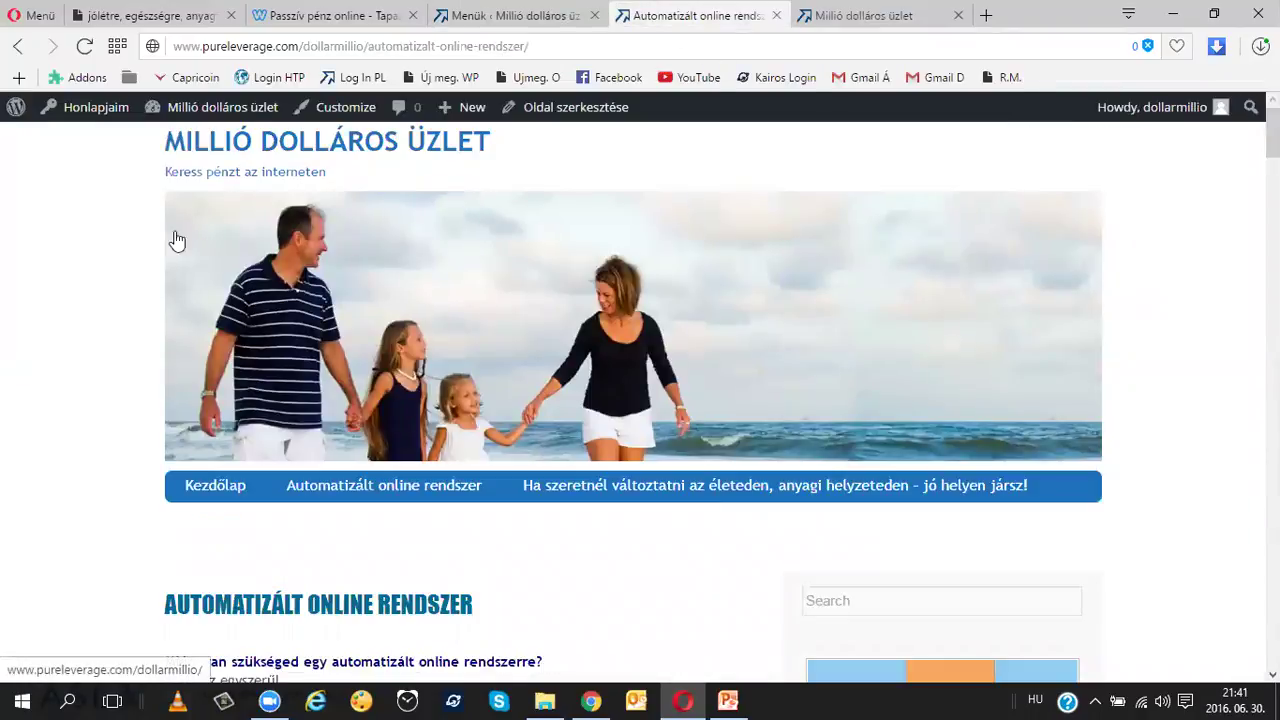
click(84, 47)
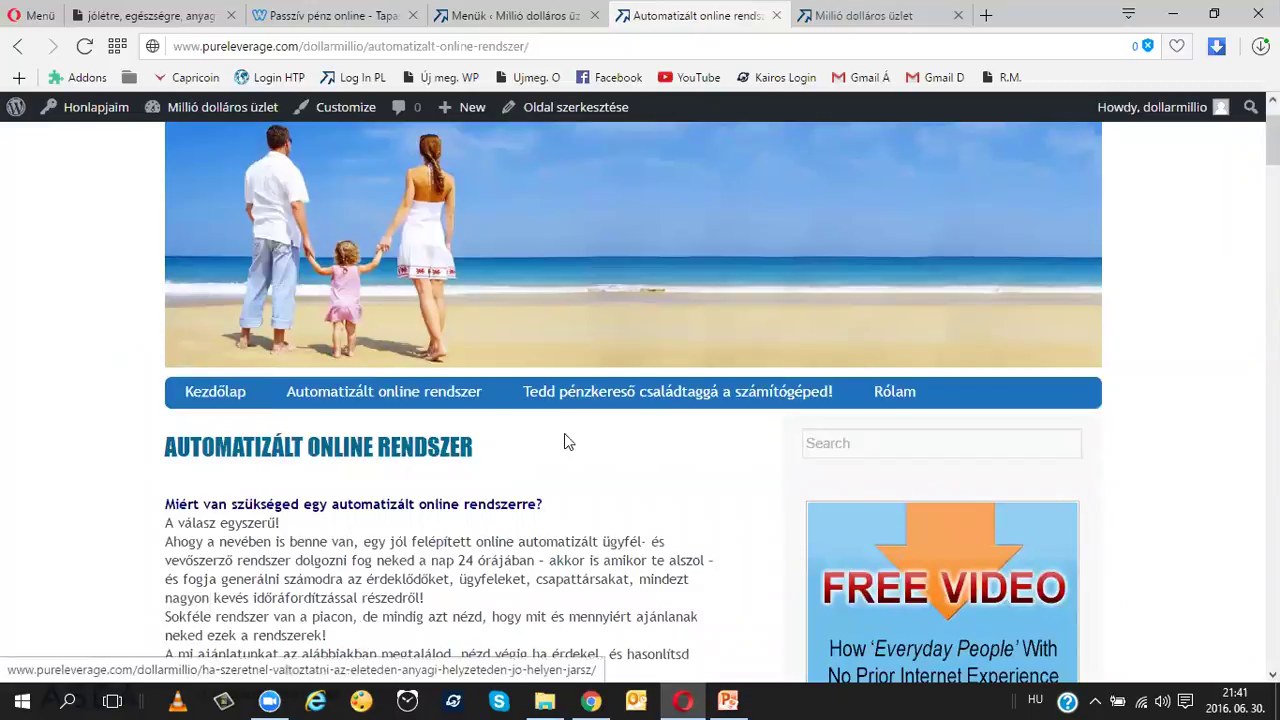
- Open the "Kezdőlap" page from the blog's navigation bar and look over its header, menu and text
click(218, 400)
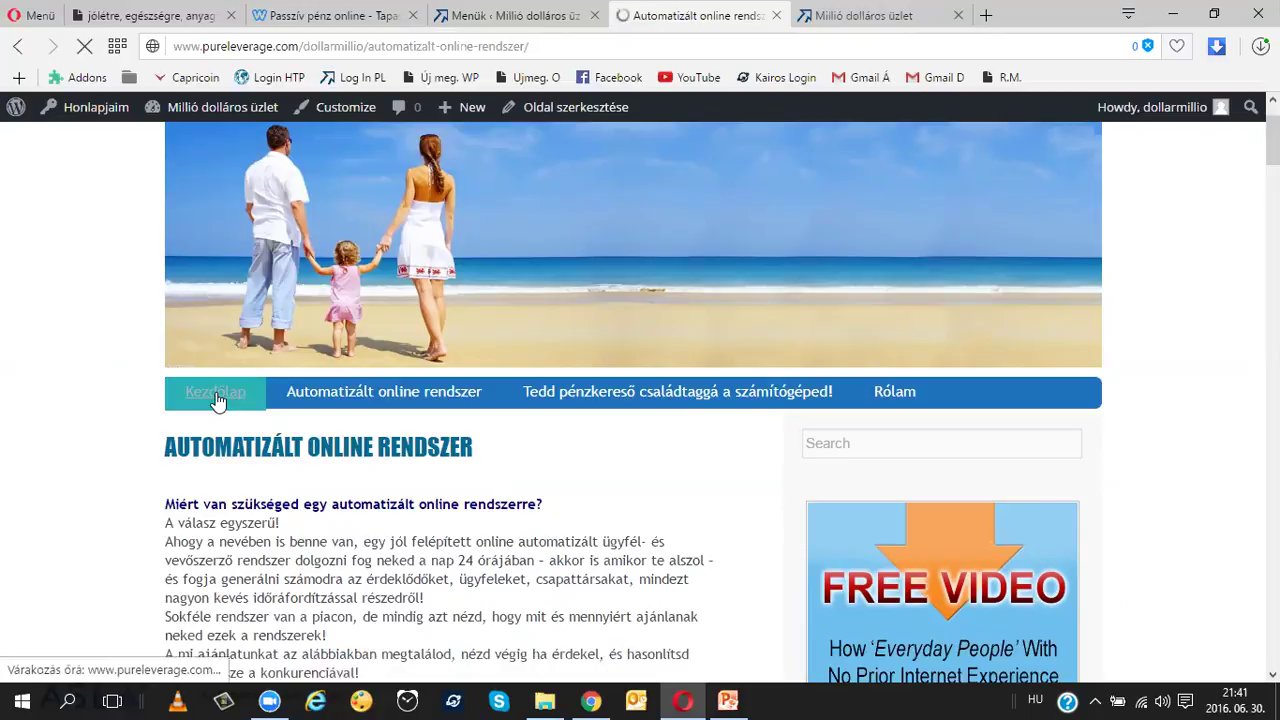
scroll(215, 398, down, 3)
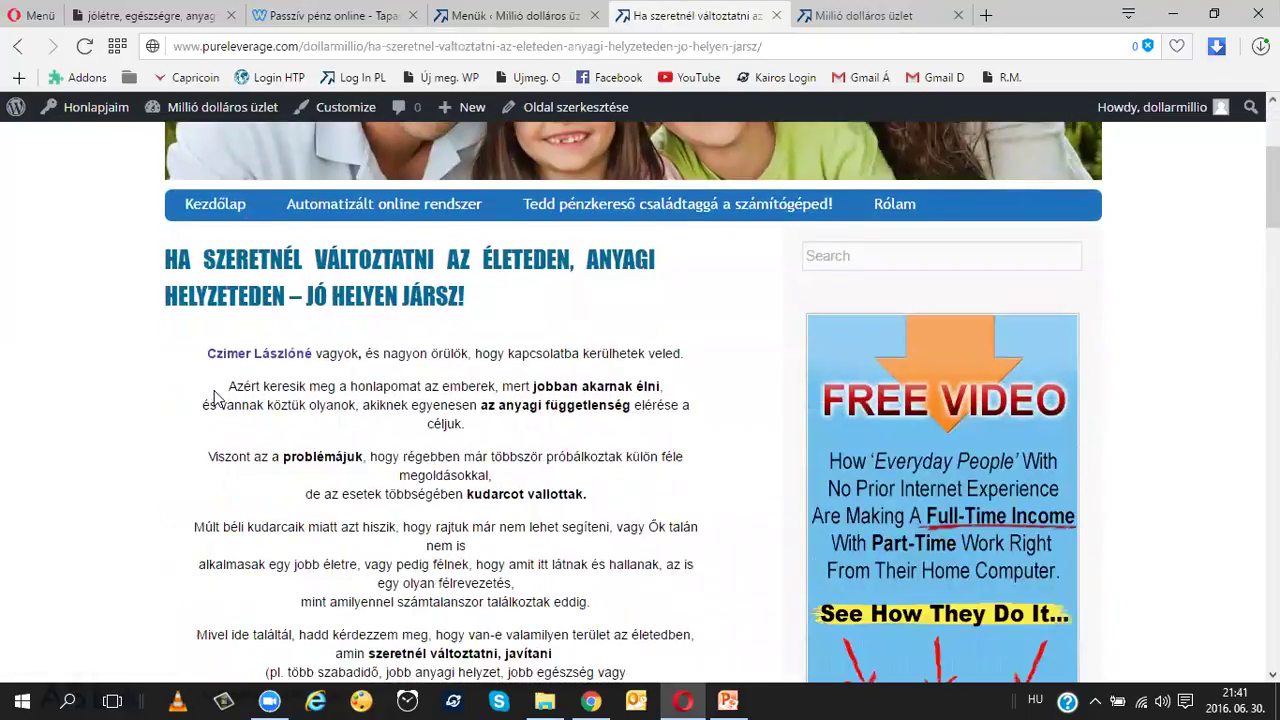
scroll(335, 360, down, 3)
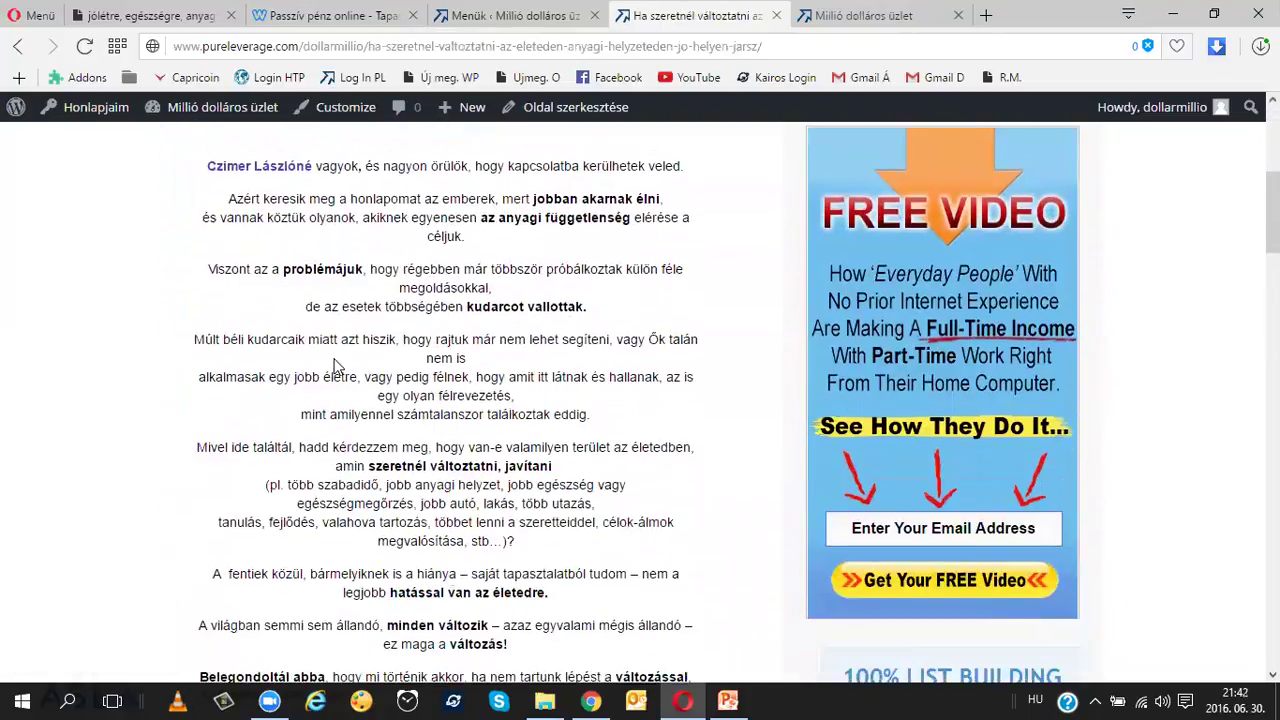
scroll(335, 360, up, 2)
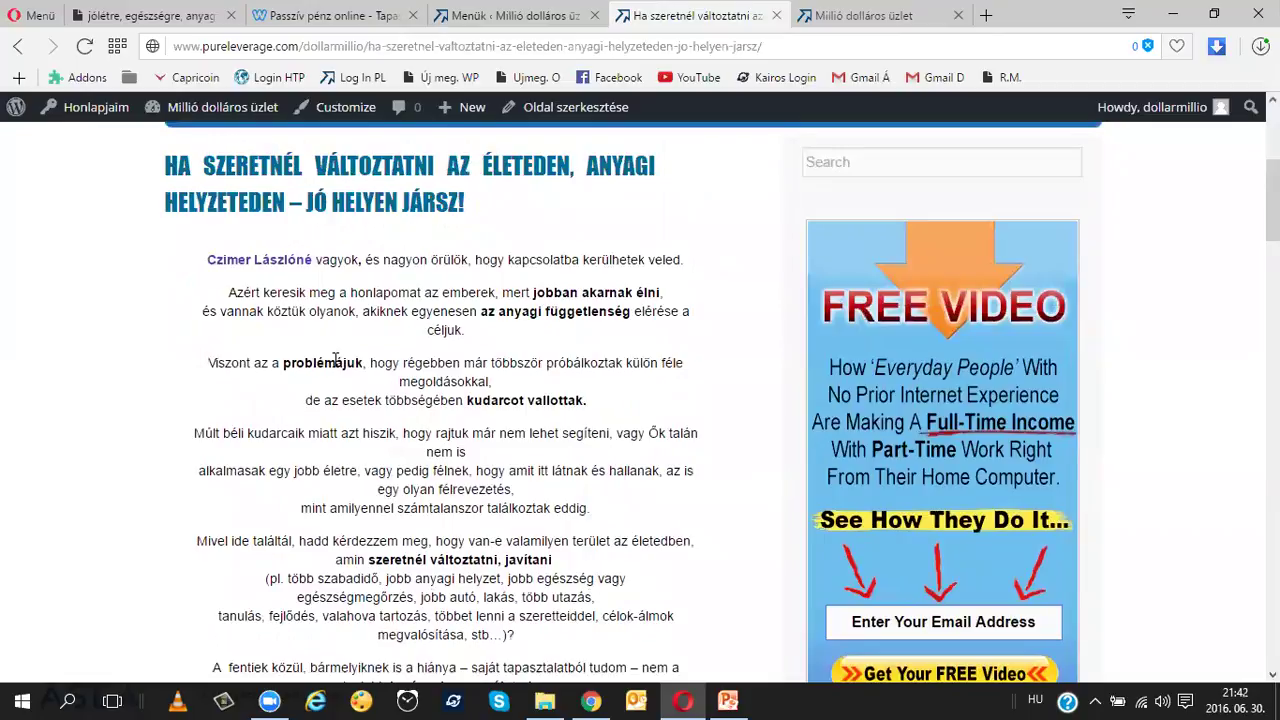
scroll(336, 360, up, 4)
scroll(337, 432, down, 2)
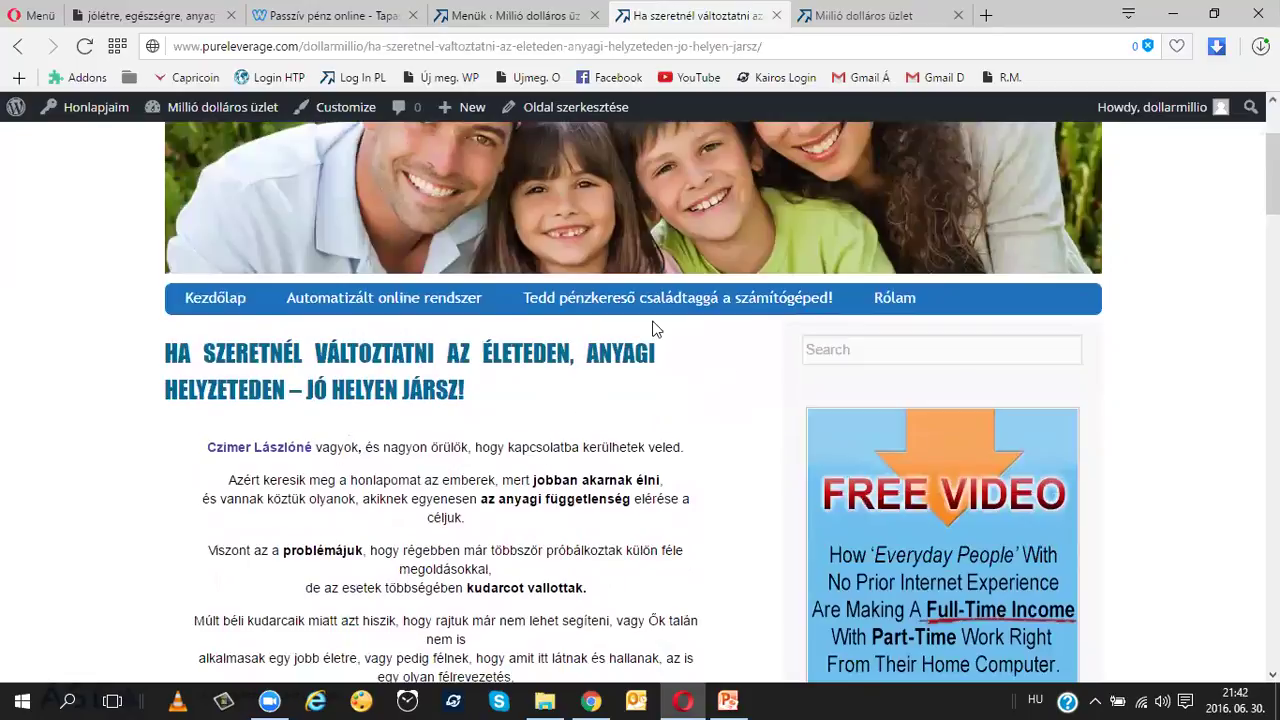
scroll(560, 450, up, 2)
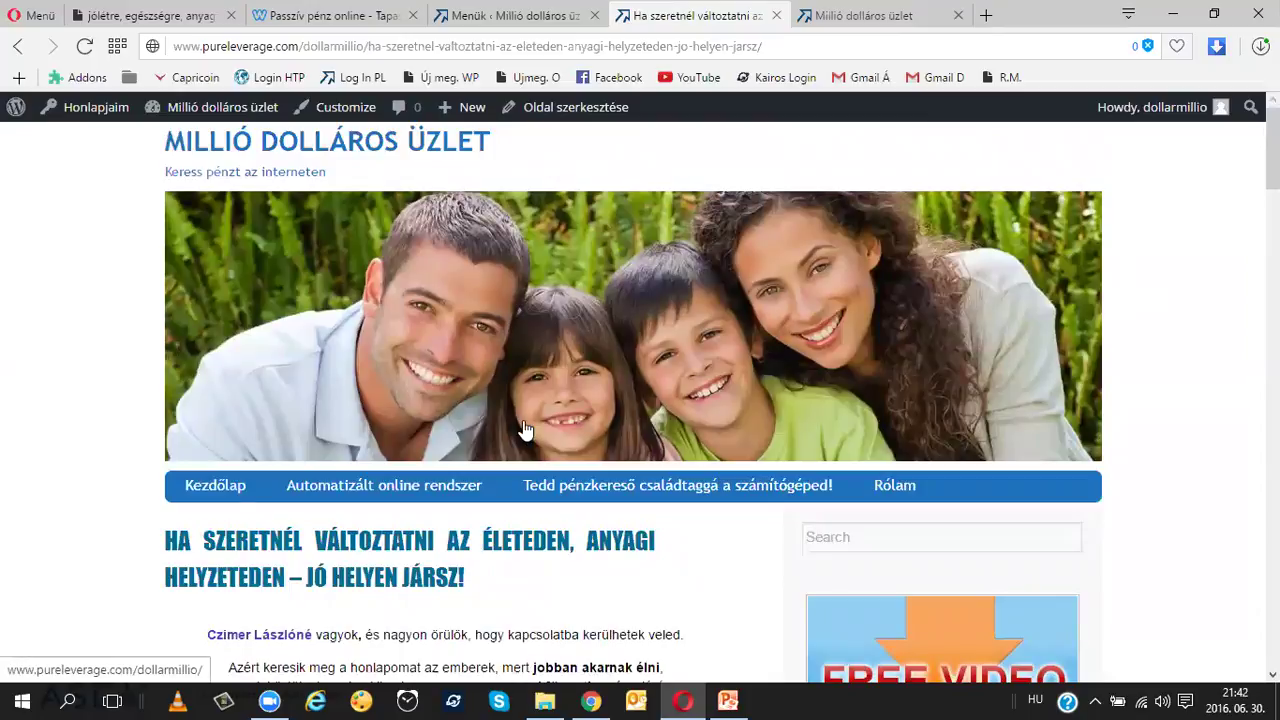
- Examine the submenu under "Automatizált online rendszer" and the video and commission banners in the blog's sidebar
scroll(514, 420, down, 1)
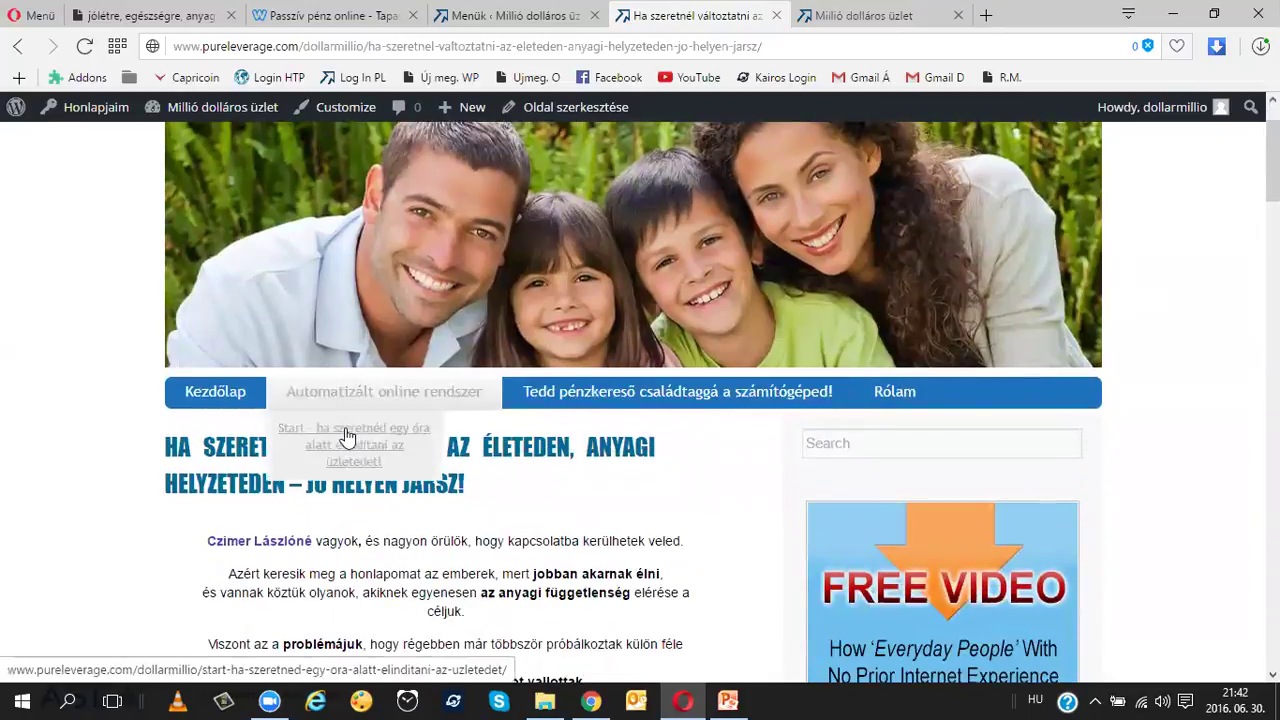
mouse_move(401, 408)
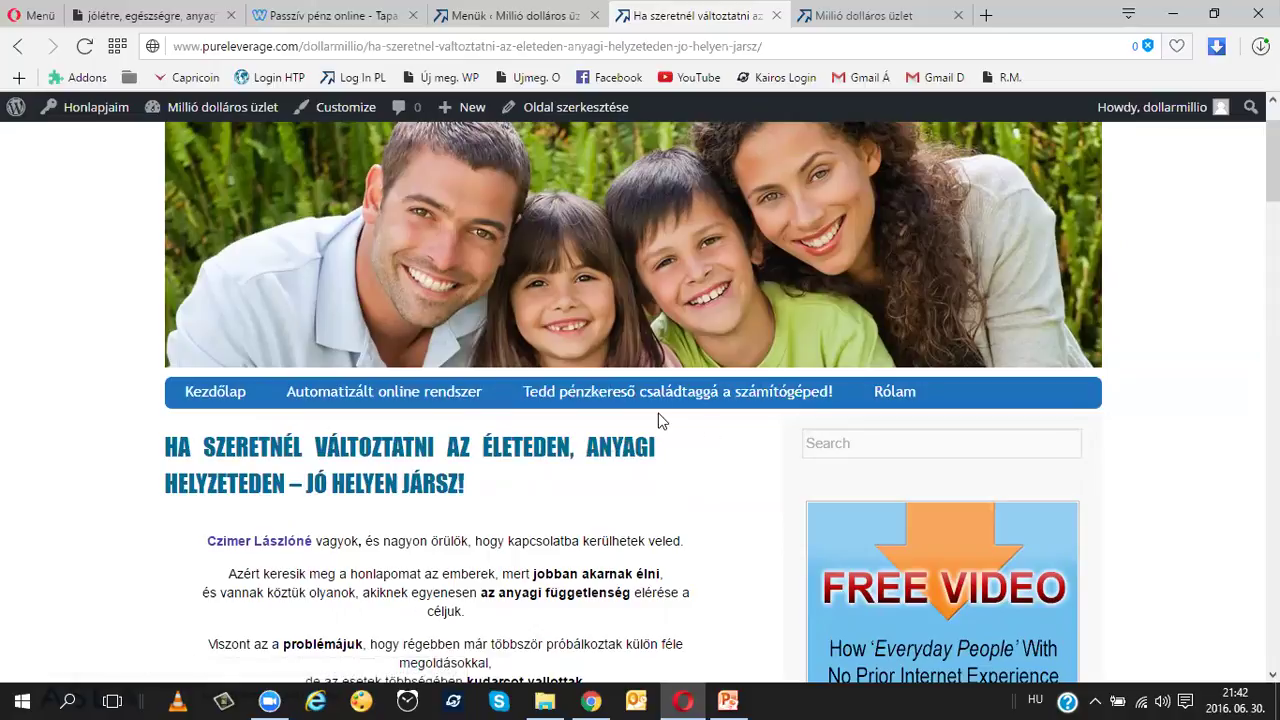
scroll(826, 434, up, 2)
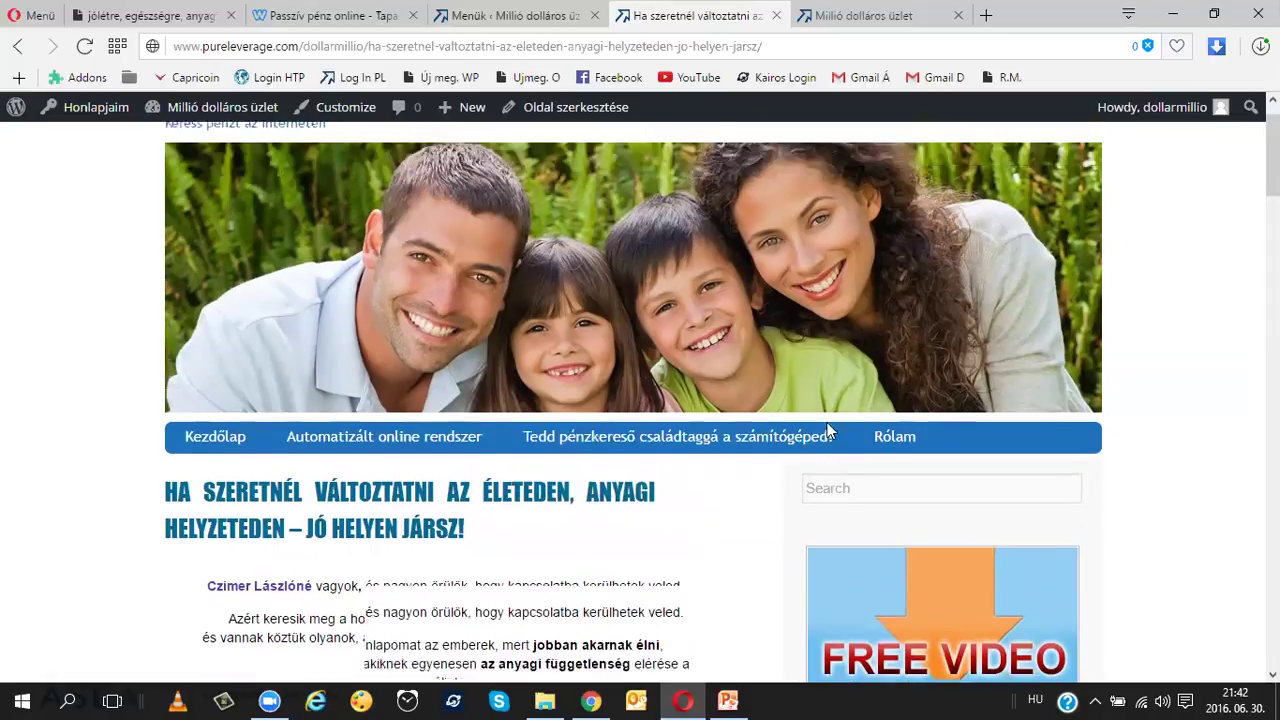
scroll(829, 432, down, 4)
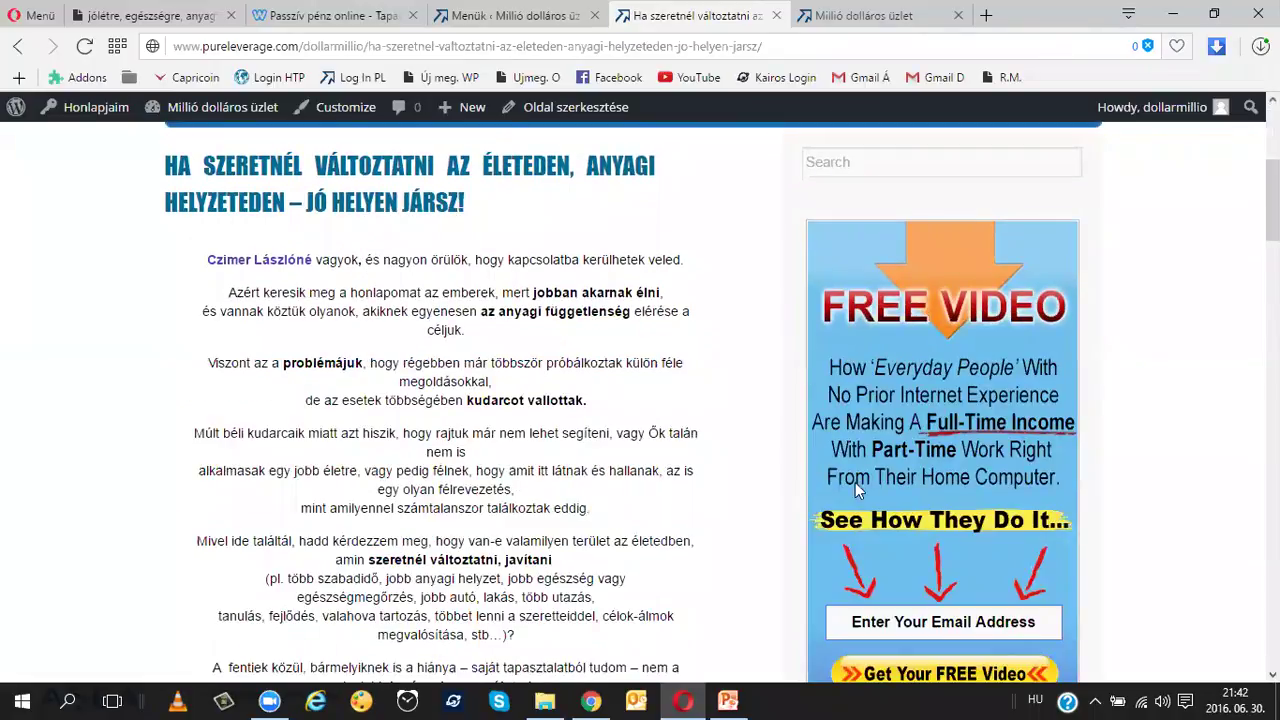
scroll(913, 370, down, 7)
scroll(915, 373, up, 11)
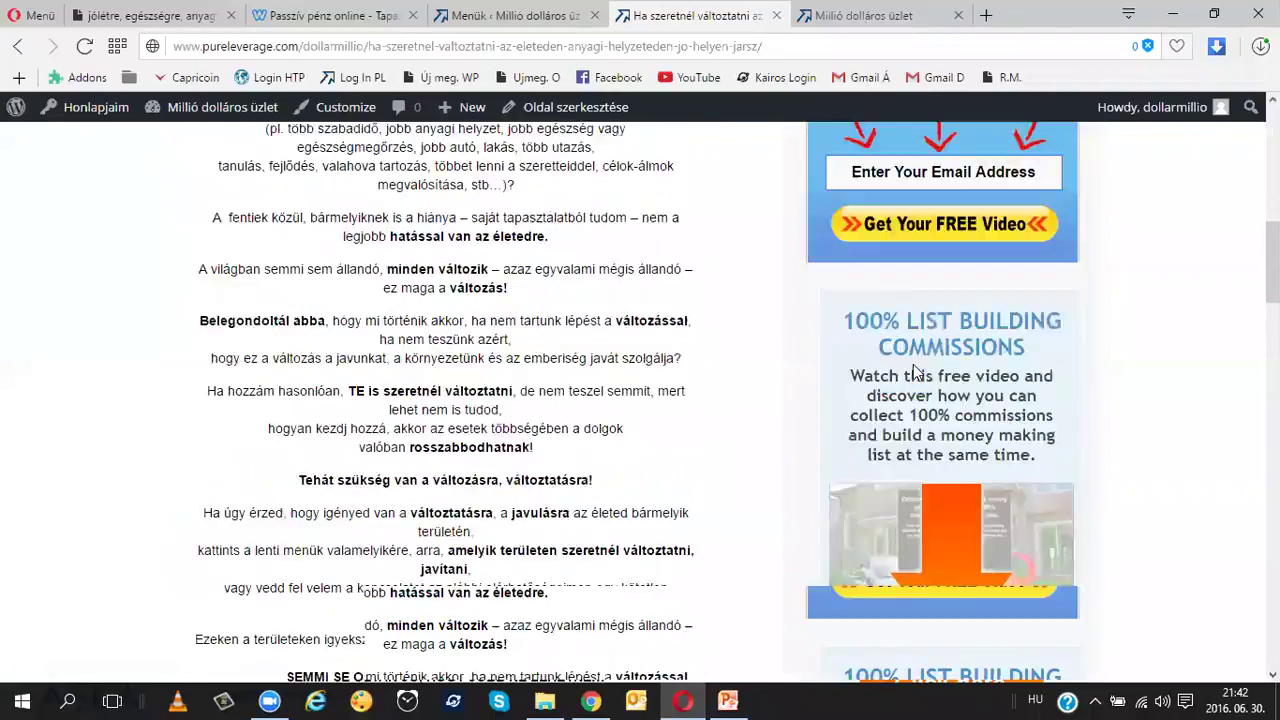
- Open the WordPress widget settings and compare the Main Sidebar widgets with the sidebar on the blog page
click(516, 20)
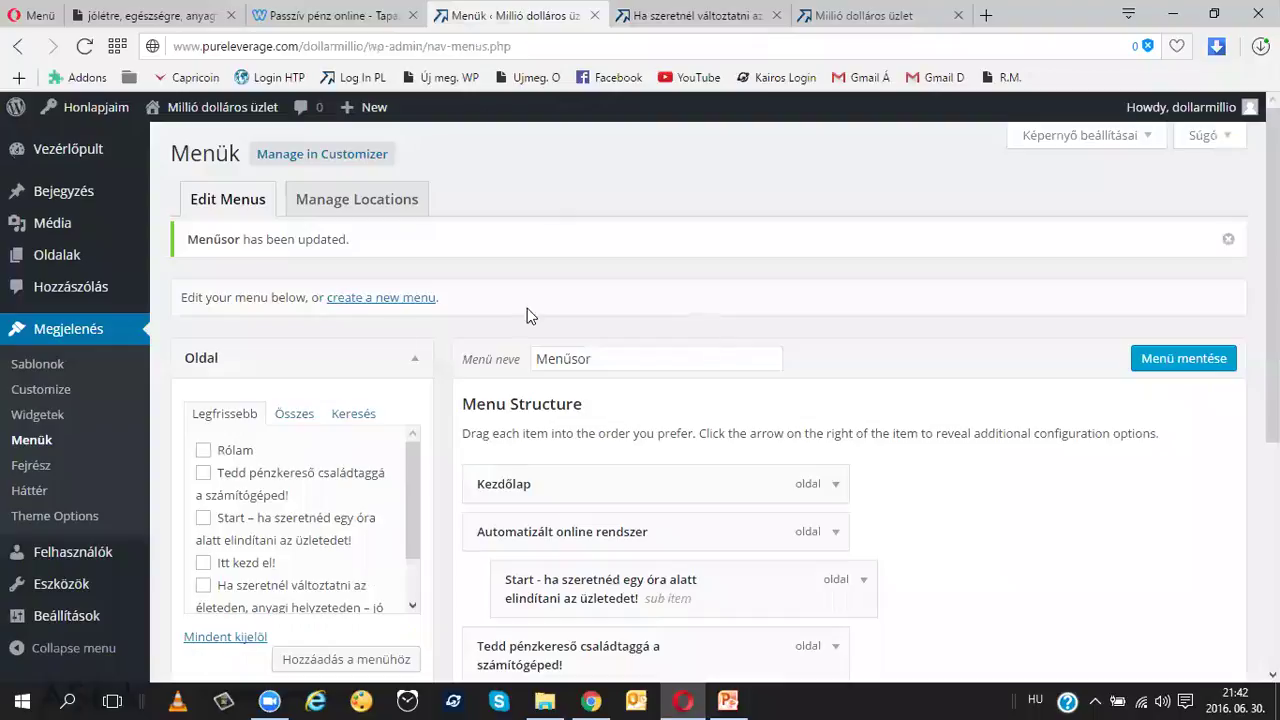
click(40, 424)
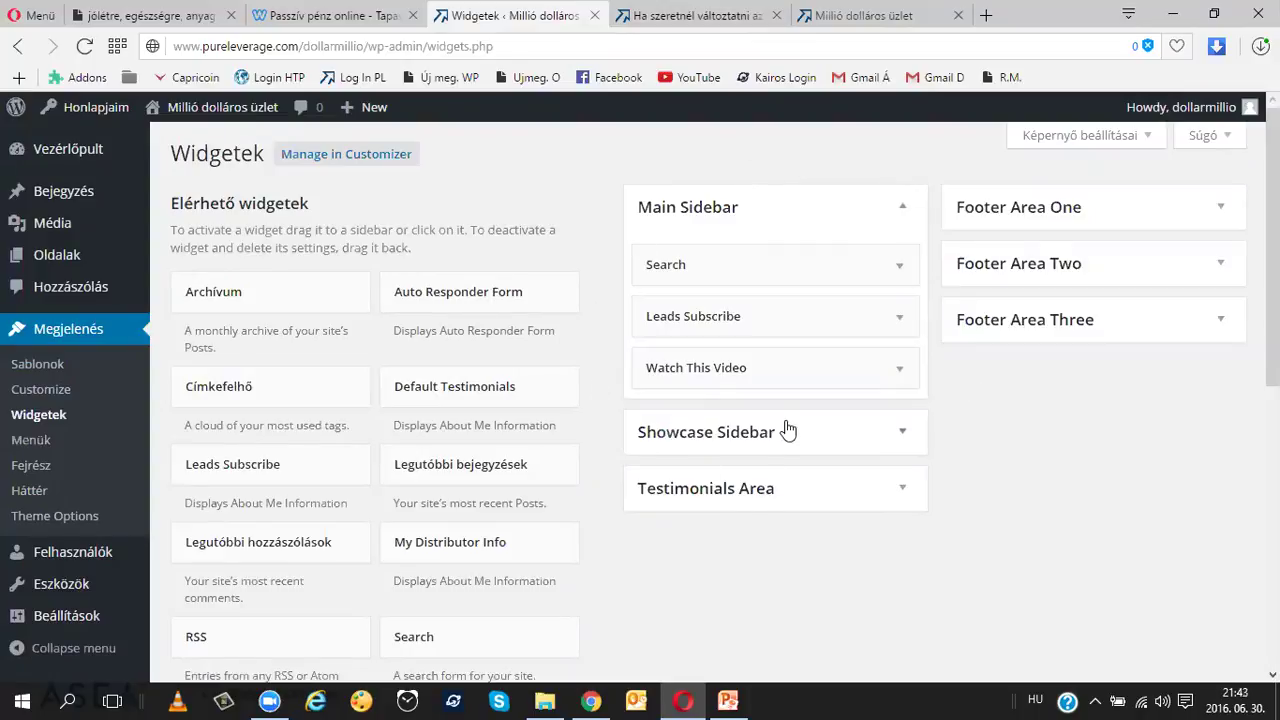
scroll(788, 430, down, 1)
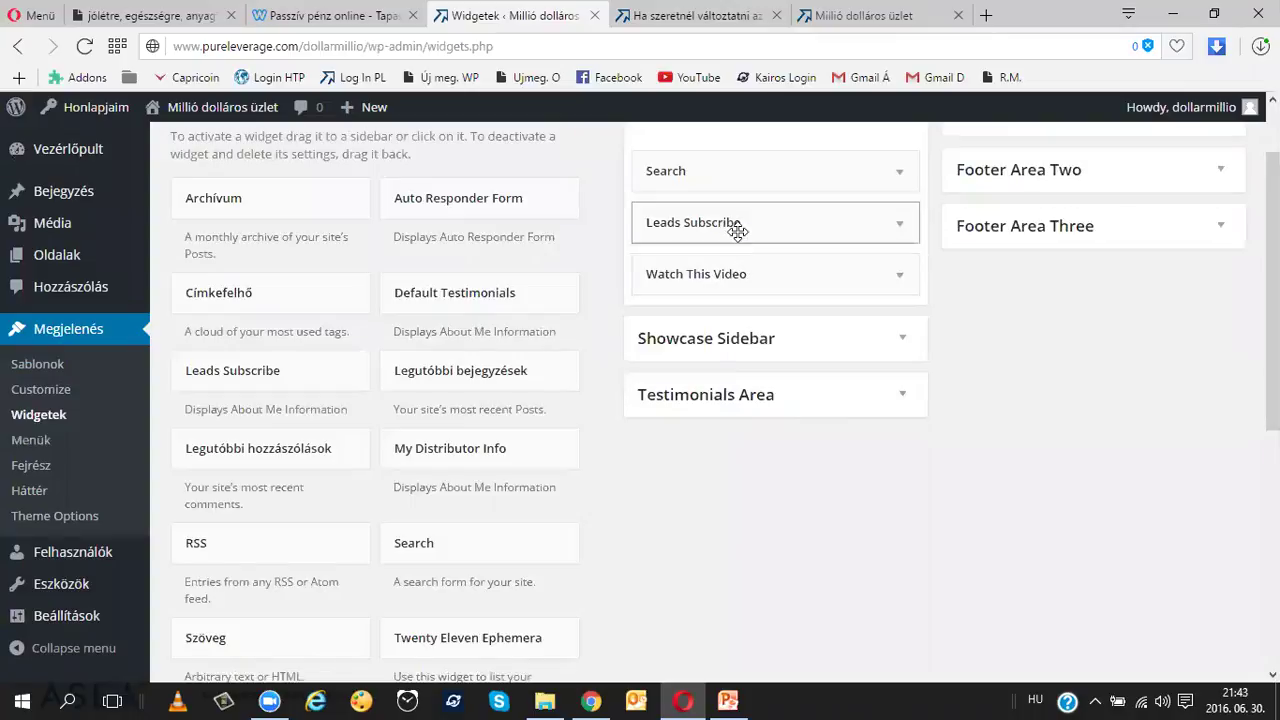
click(712, 22)
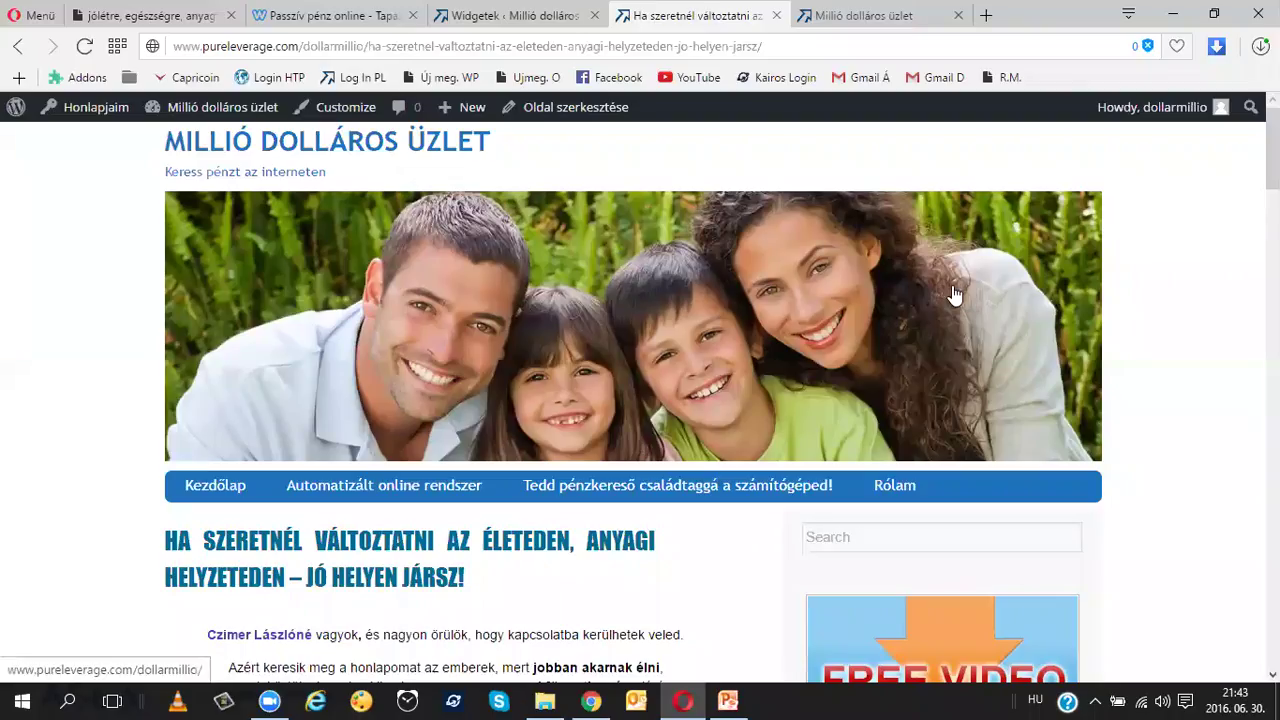
scroll(975, 320, down, 4)
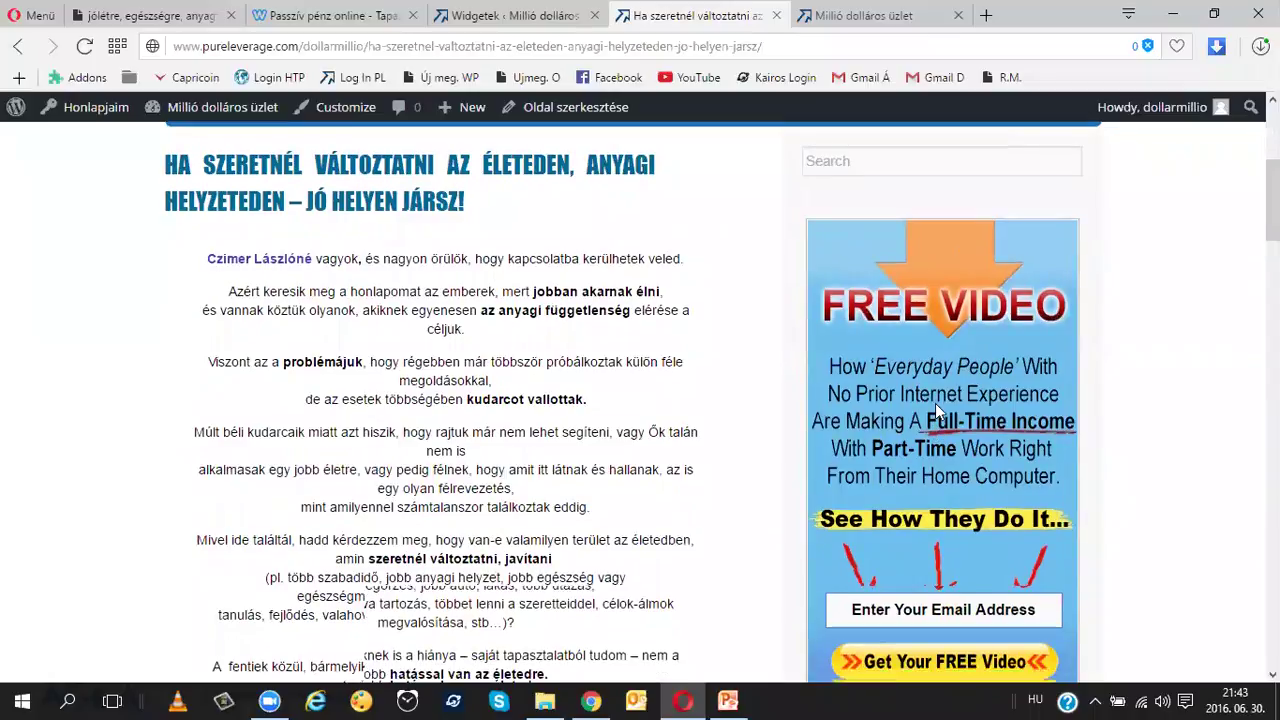
scroll(935, 403, down, 2)
scroll(935, 405, up, 5)
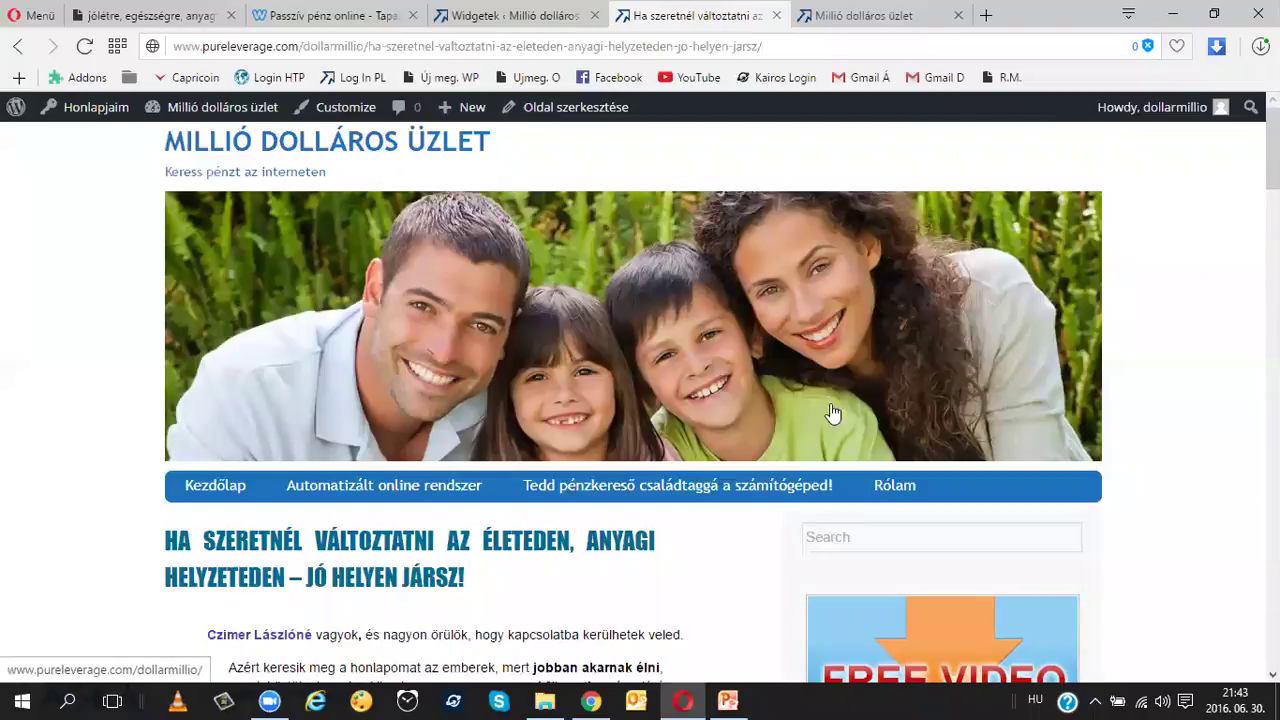
- Move the Leads Subscribe and Watch This Video widgets from the Main Sidebar to the inactive widgets
click(549, 22)
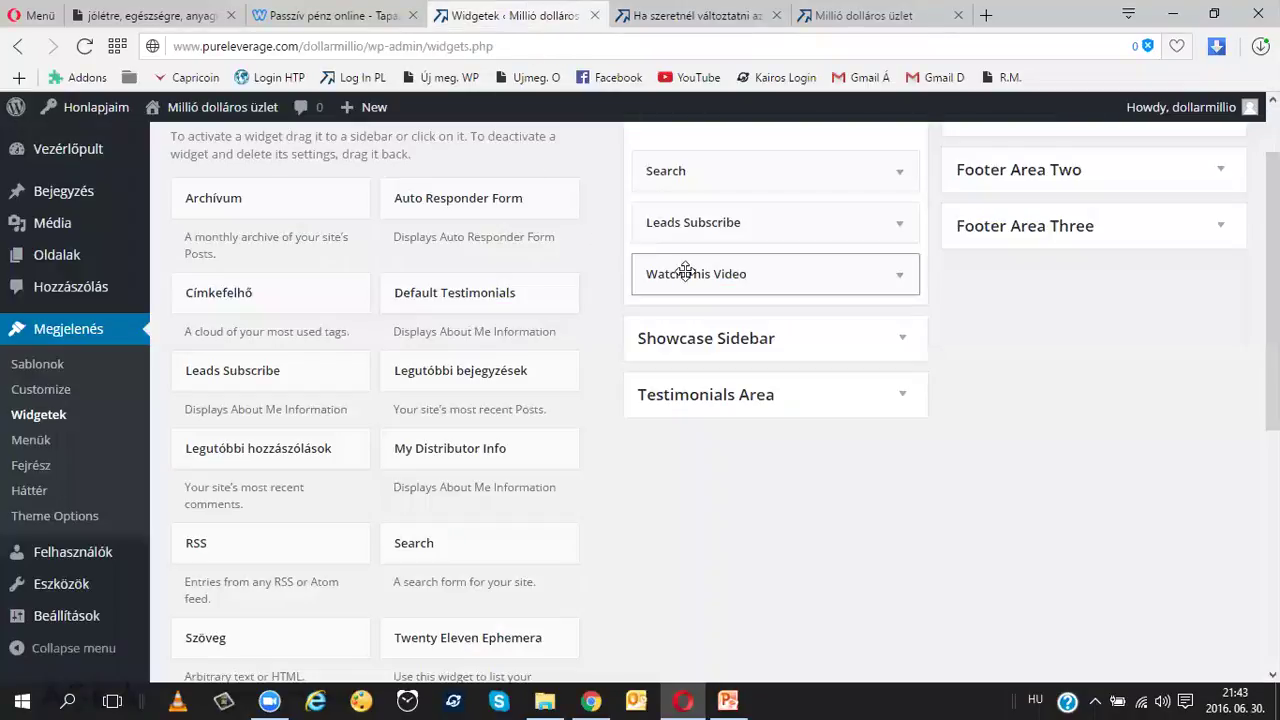
scroll(690, 273, up, 1)
drag(590, 330, 252, 540)
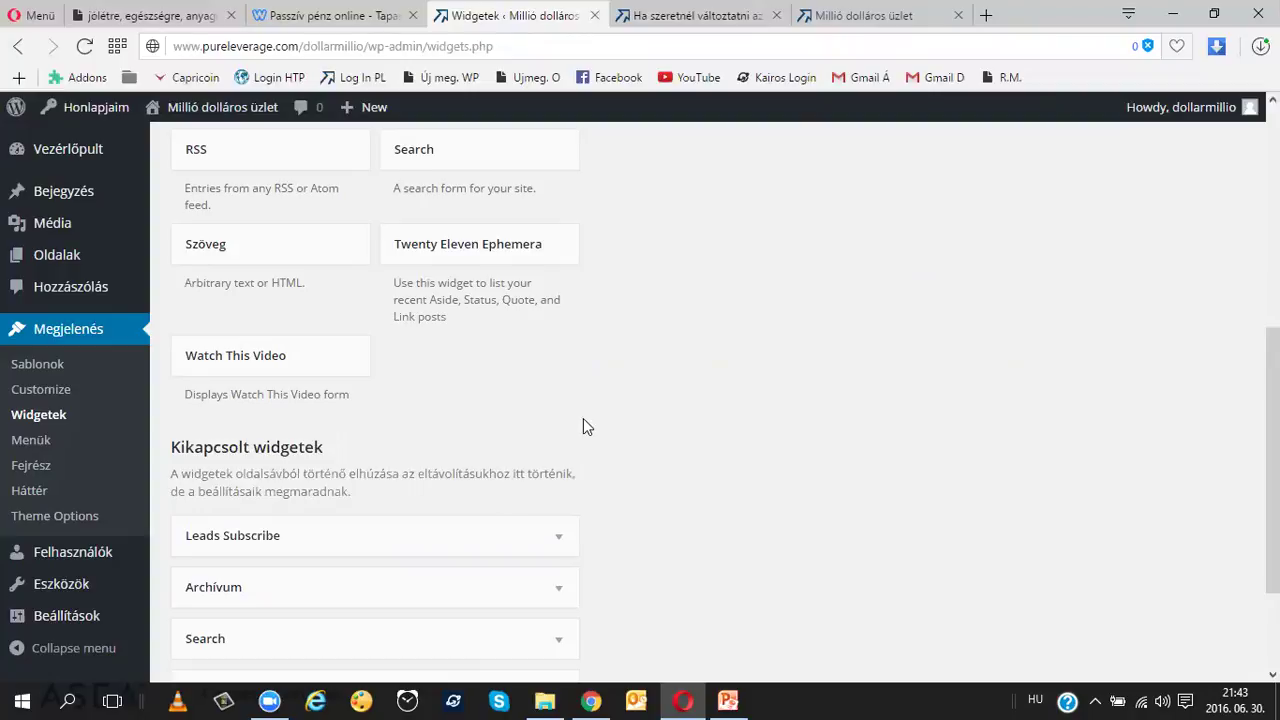
scroll(583, 418, up, 5)
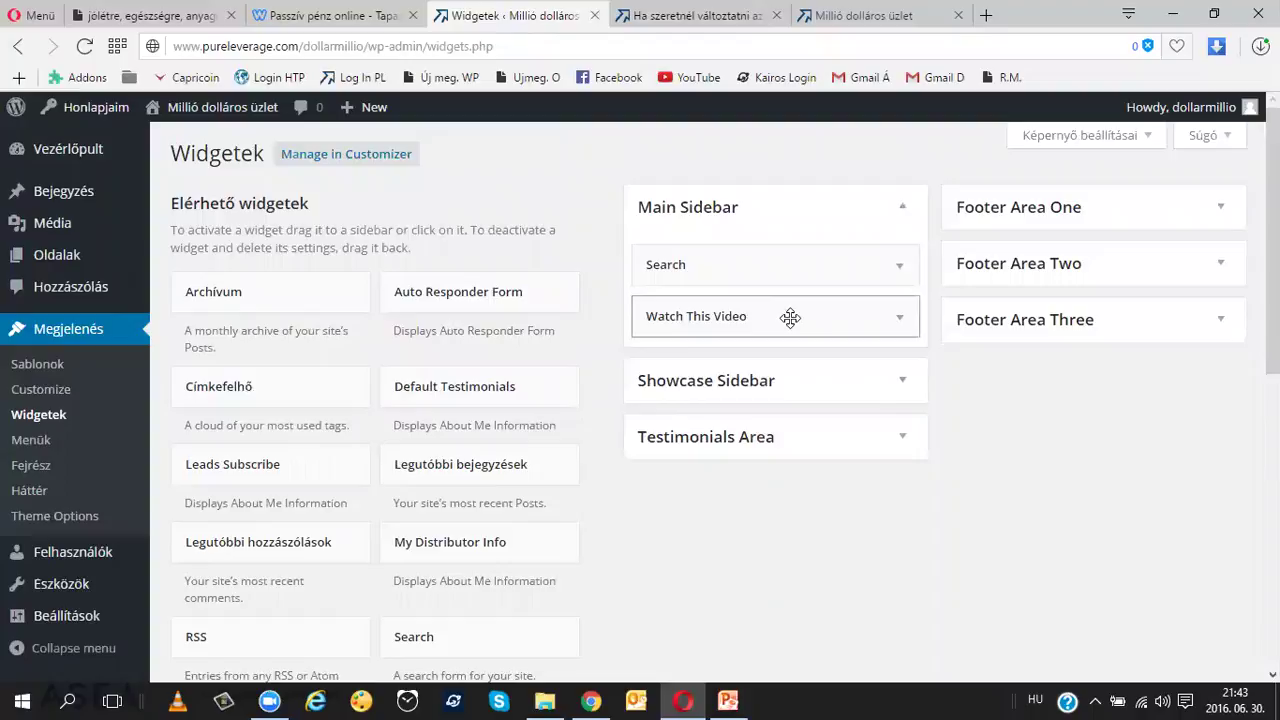
drag(790, 317, 329, 445)
drag(443, 437, 420, 420)
scroll(677, 346, up, 10)
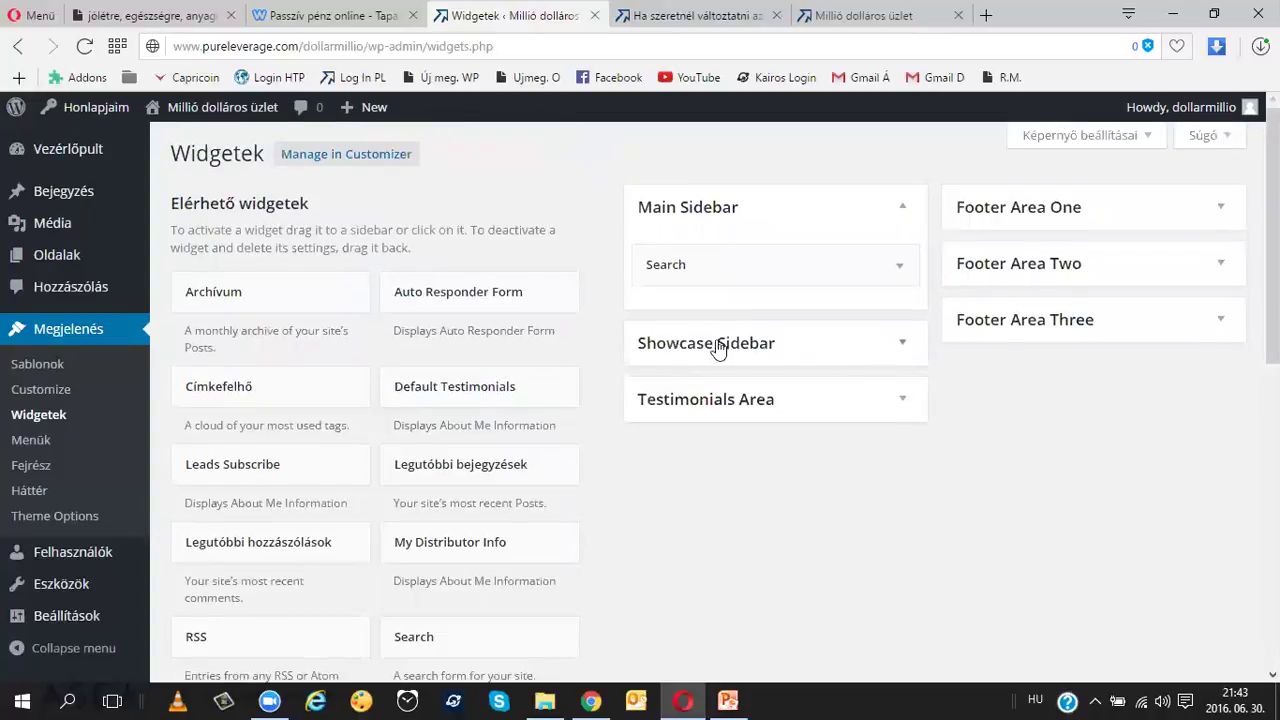
- Inspect the Showcase Sidebar and Testimonials Area widgets, and look through the blog page for the testimonials
click(907, 347)
click(905, 347)
click(897, 403)
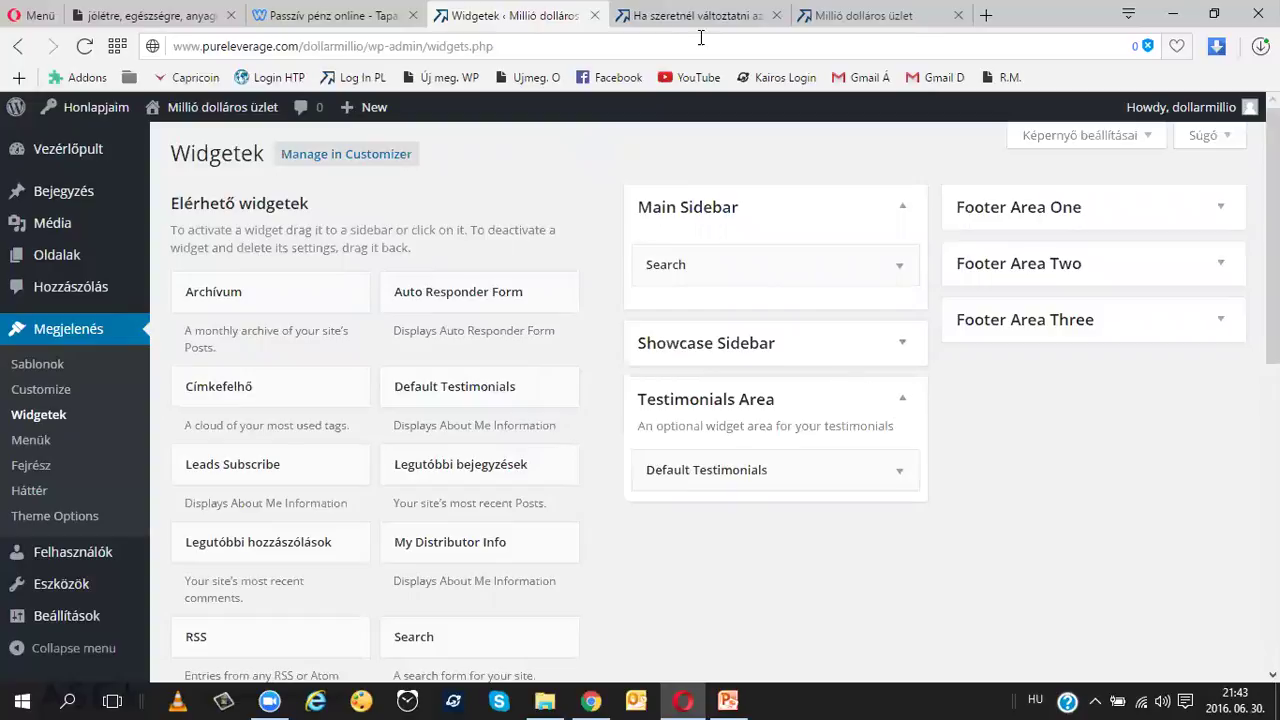
click(705, 22)
scroll(997, 371, down, 10)
scroll(1008, 340, down, 15)
scroll(1008, 305, up, 15)
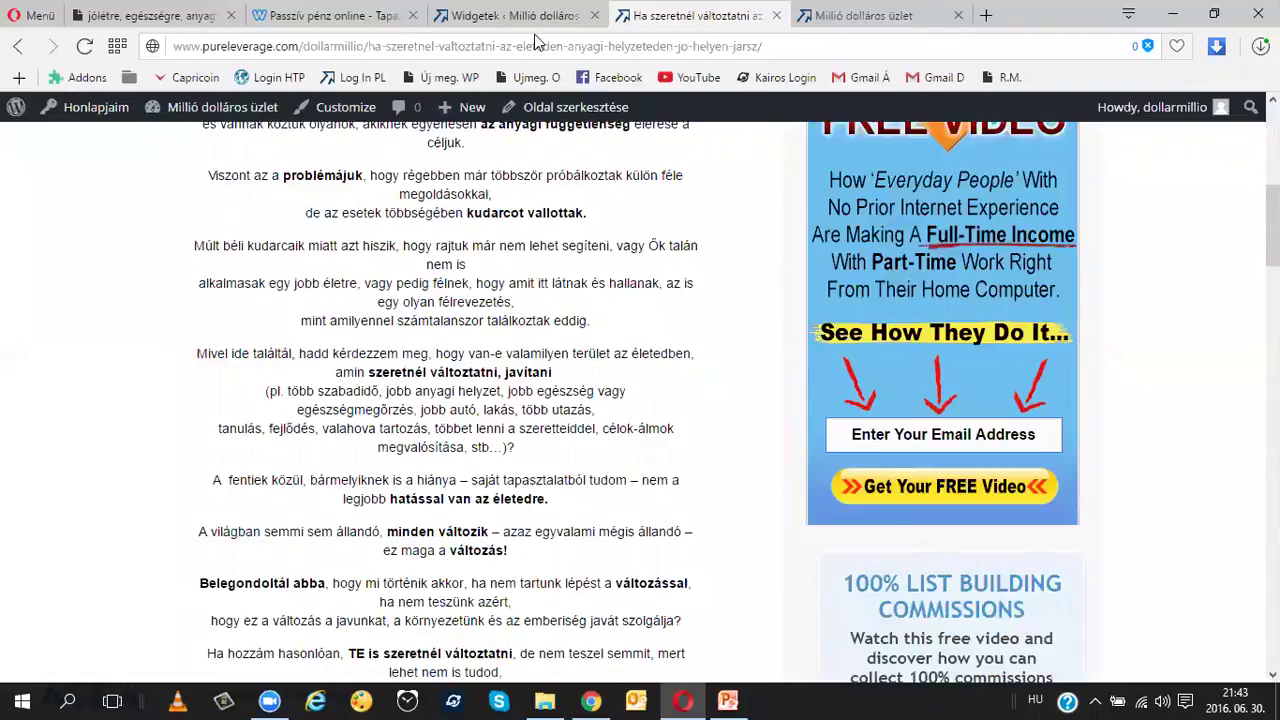
scroll(1059, 366, up, 5)
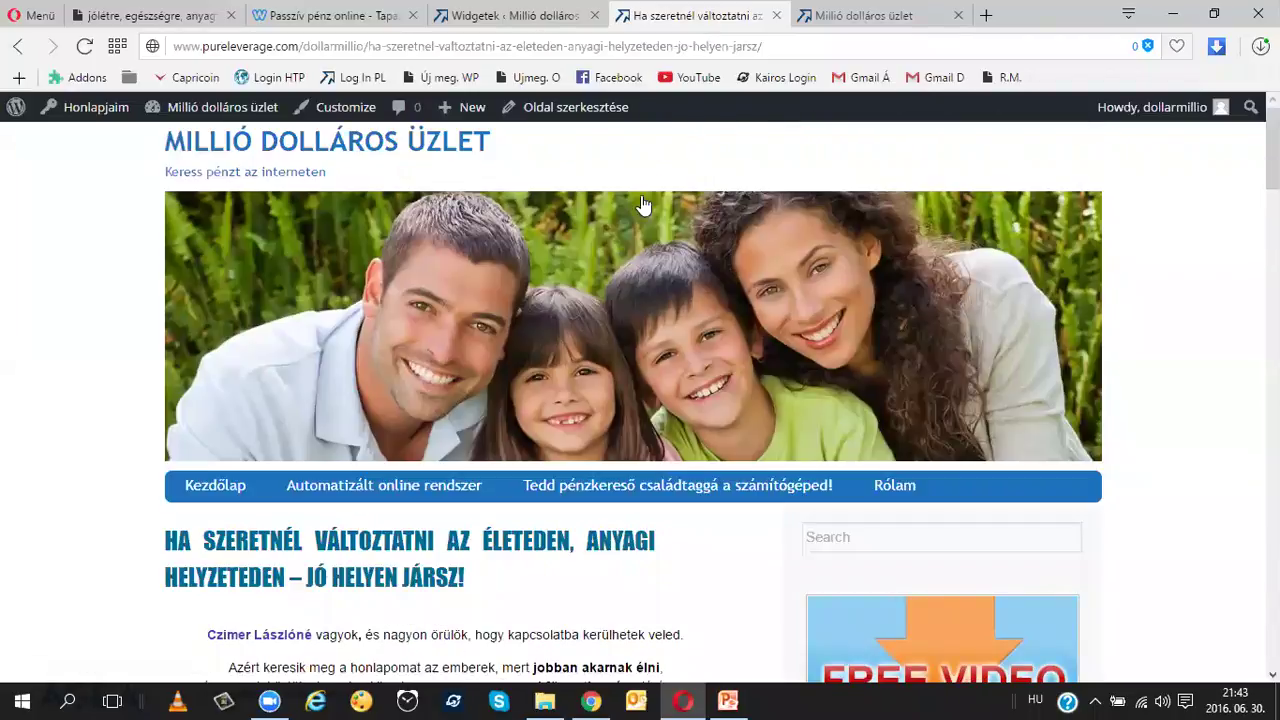
click(525, 15)
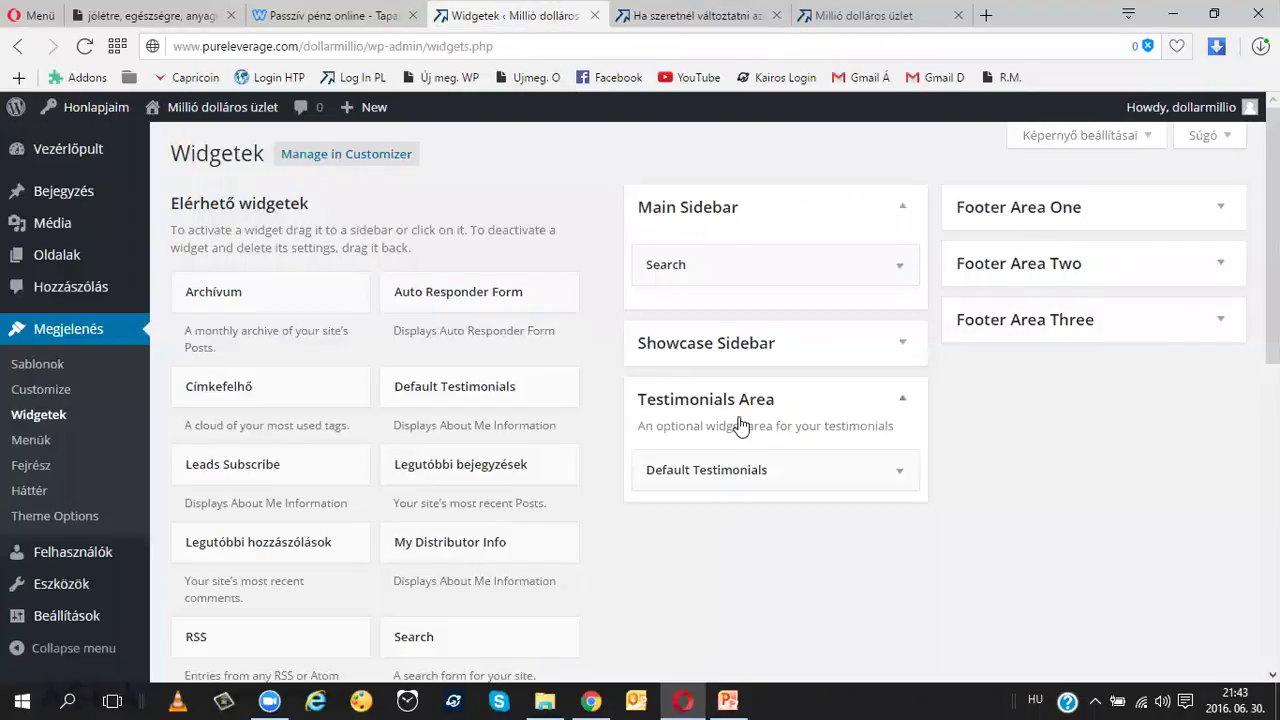
- Remove the Default Testimonials widget from the Testimonials Area
scroll(740, 425, down, 2)
drag(762, 284, 308, 535)
scroll(600, 460, up, 8)
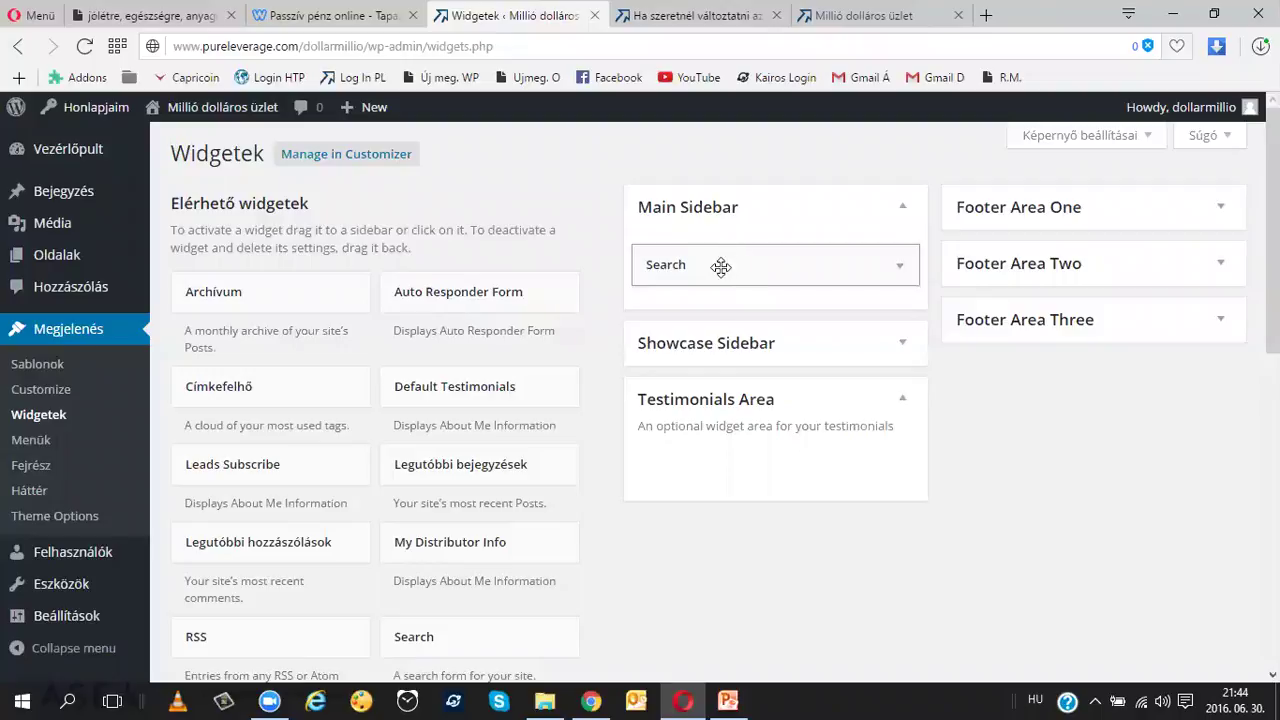
- Set the title of the Main Sidebar's Search widget to "Keresés" and save the widget
click(900, 268)
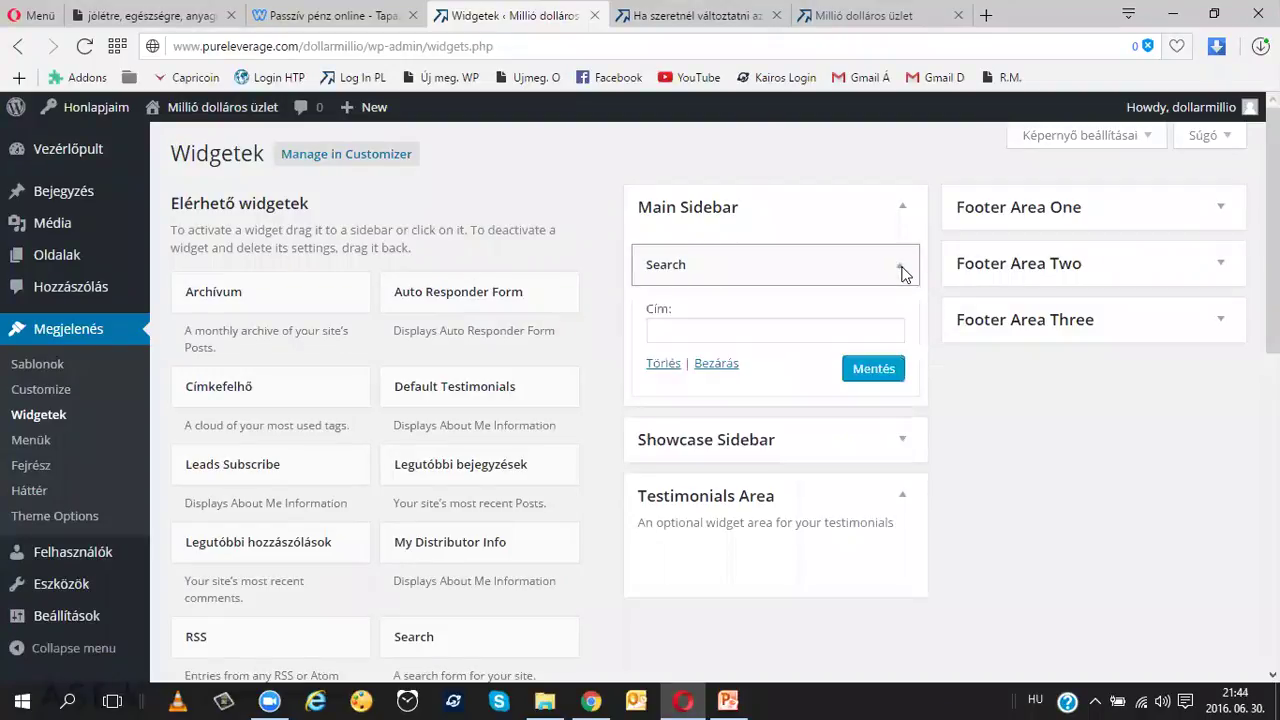
click(704, 330)
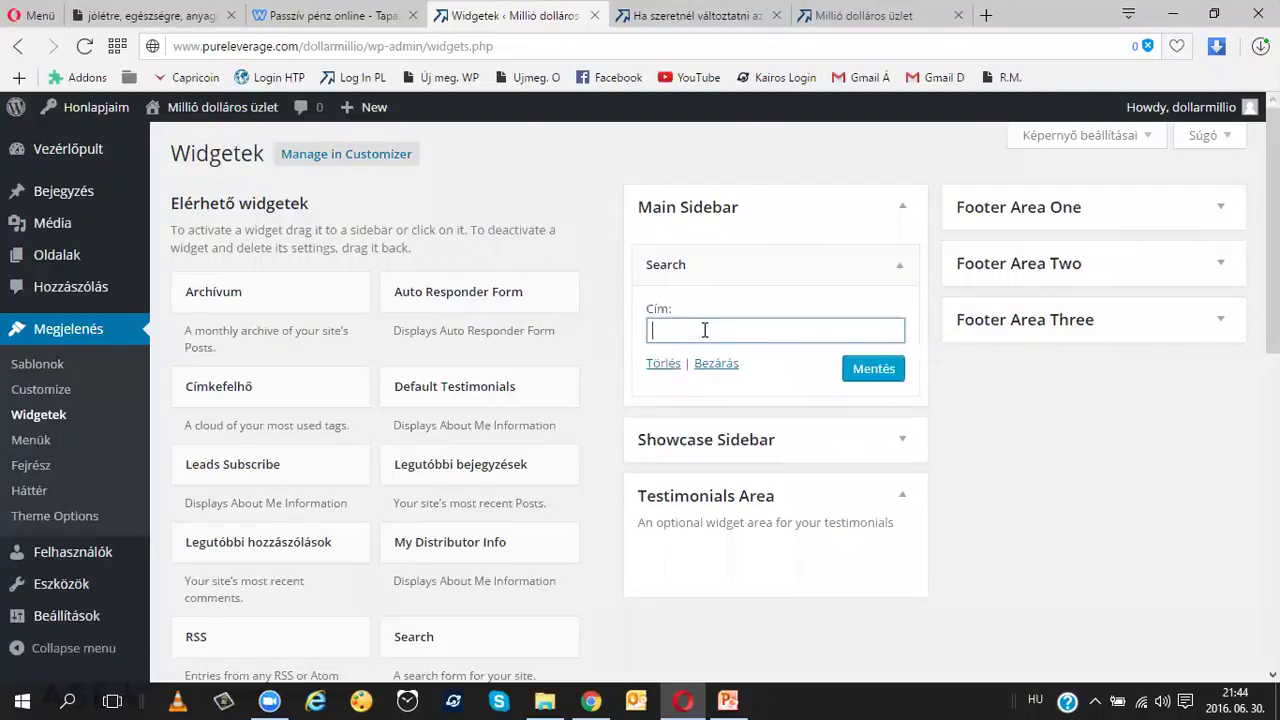
text(K)
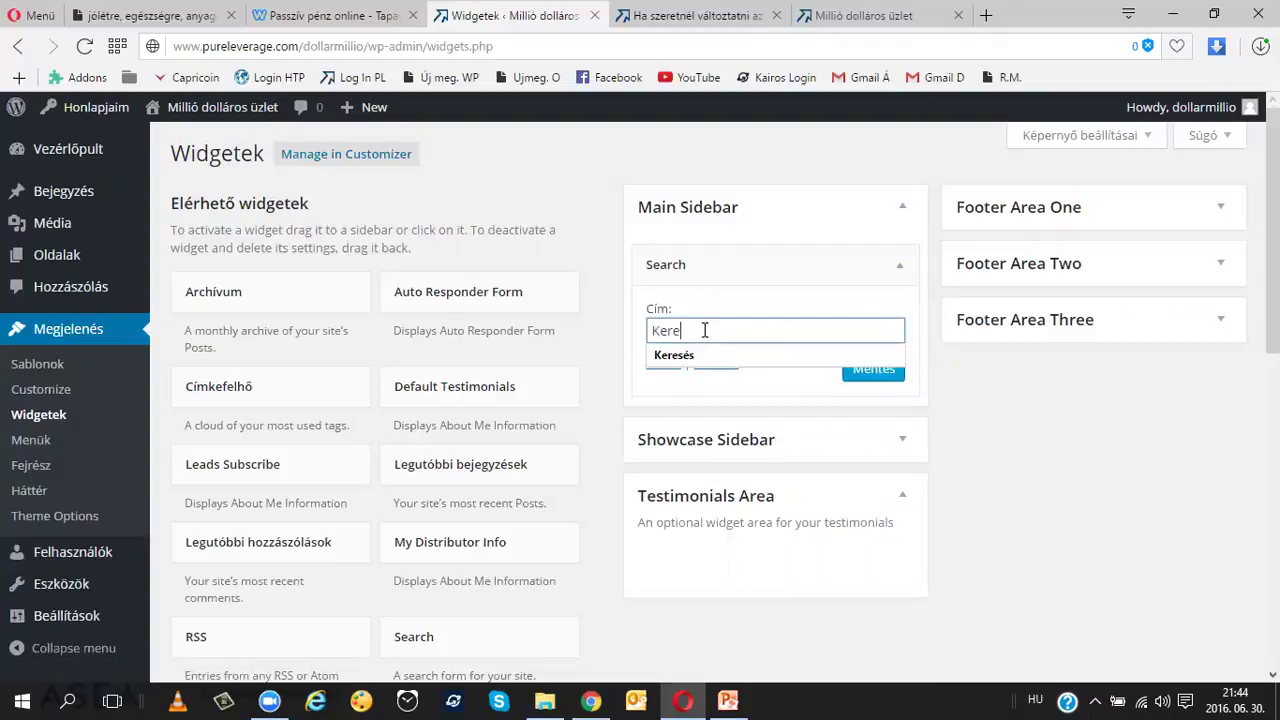
text(ere)
click(688, 357)
click(864, 376)
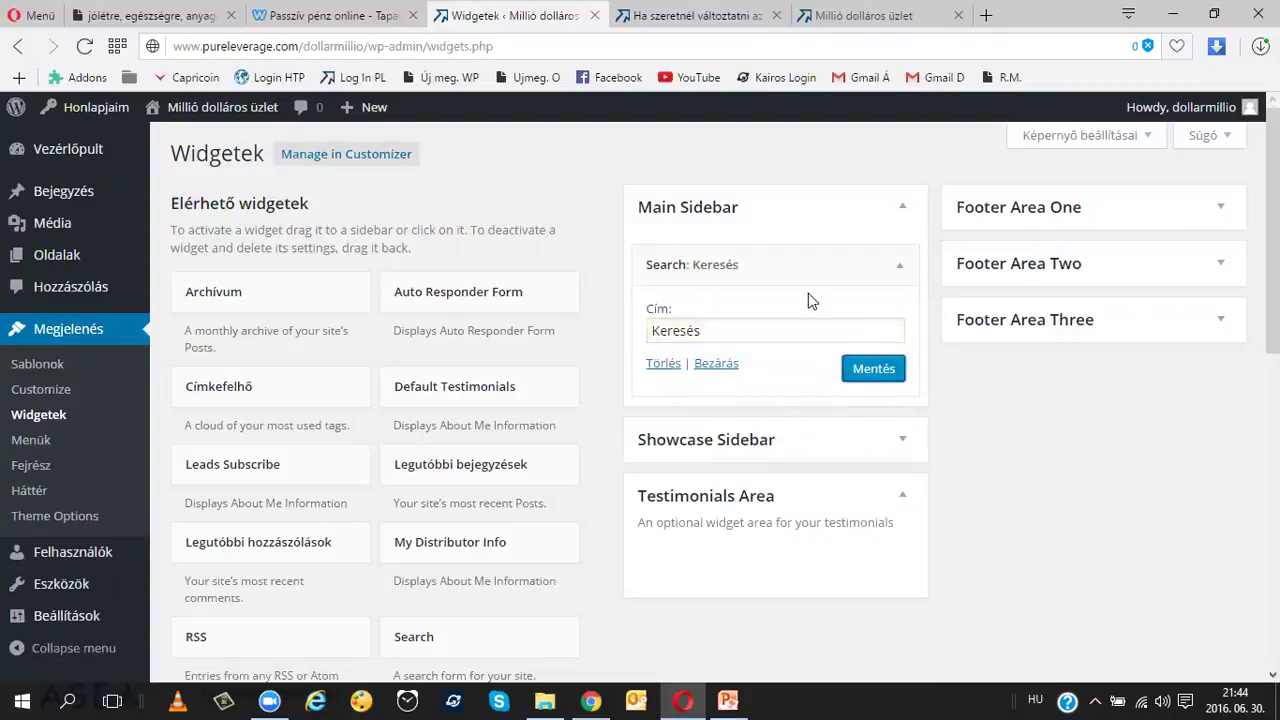
- Reload the blog's landing page and check its sidebar after the widget changes
click(718, 16)
scroll(770, 210, down, 3)
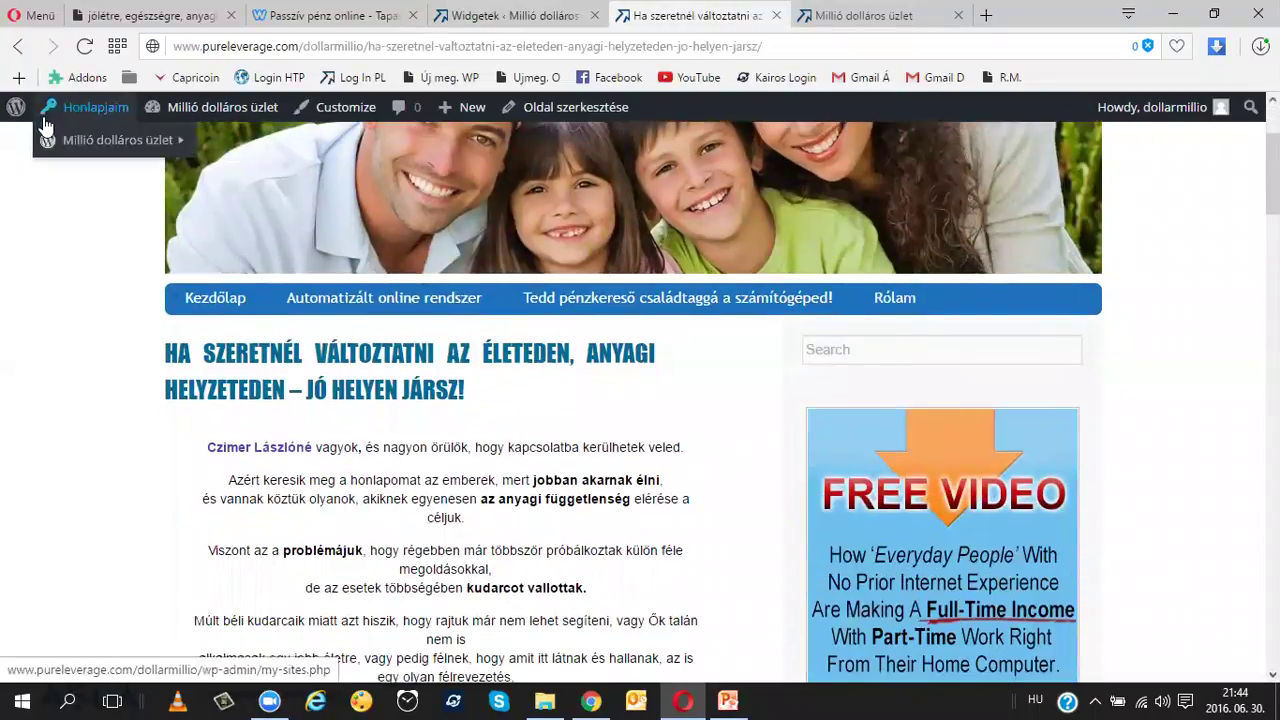
click(84, 46)
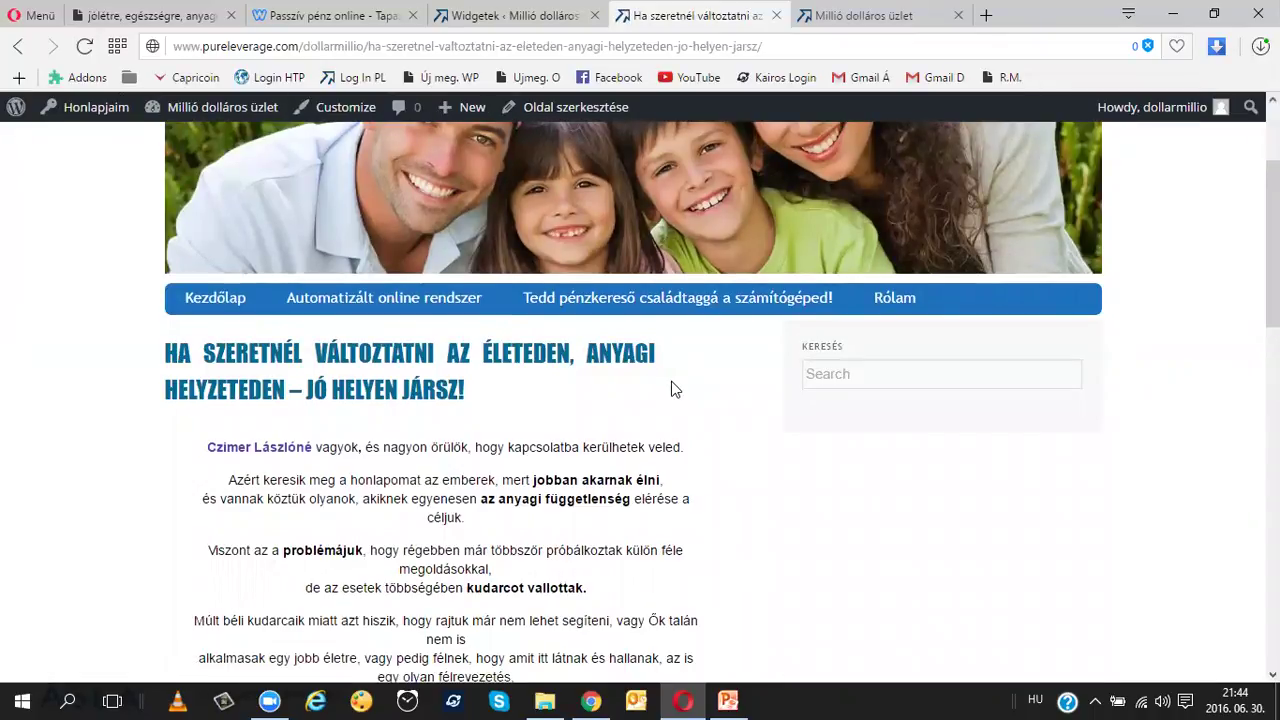
scroll(672, 389, down, 3)
scroll(672, 381, up, 5)
scroll(672, 381, down, 5)
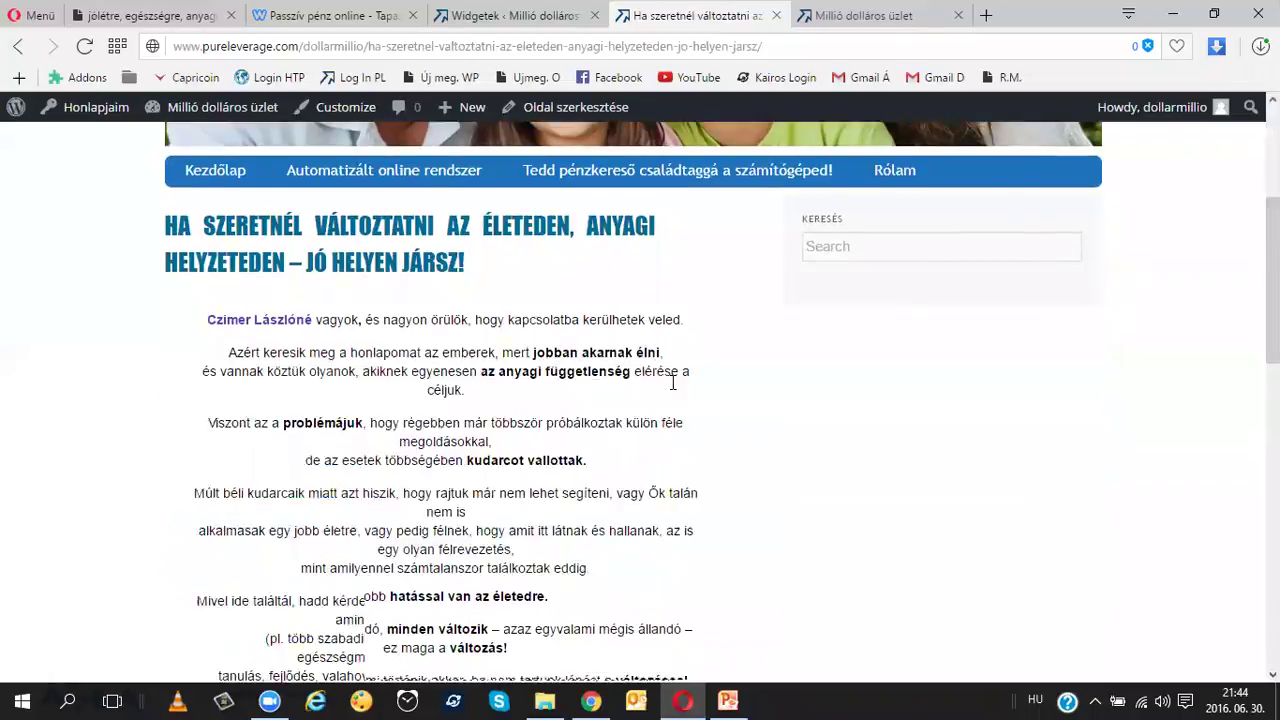
scroll(672, 385, up, 2)
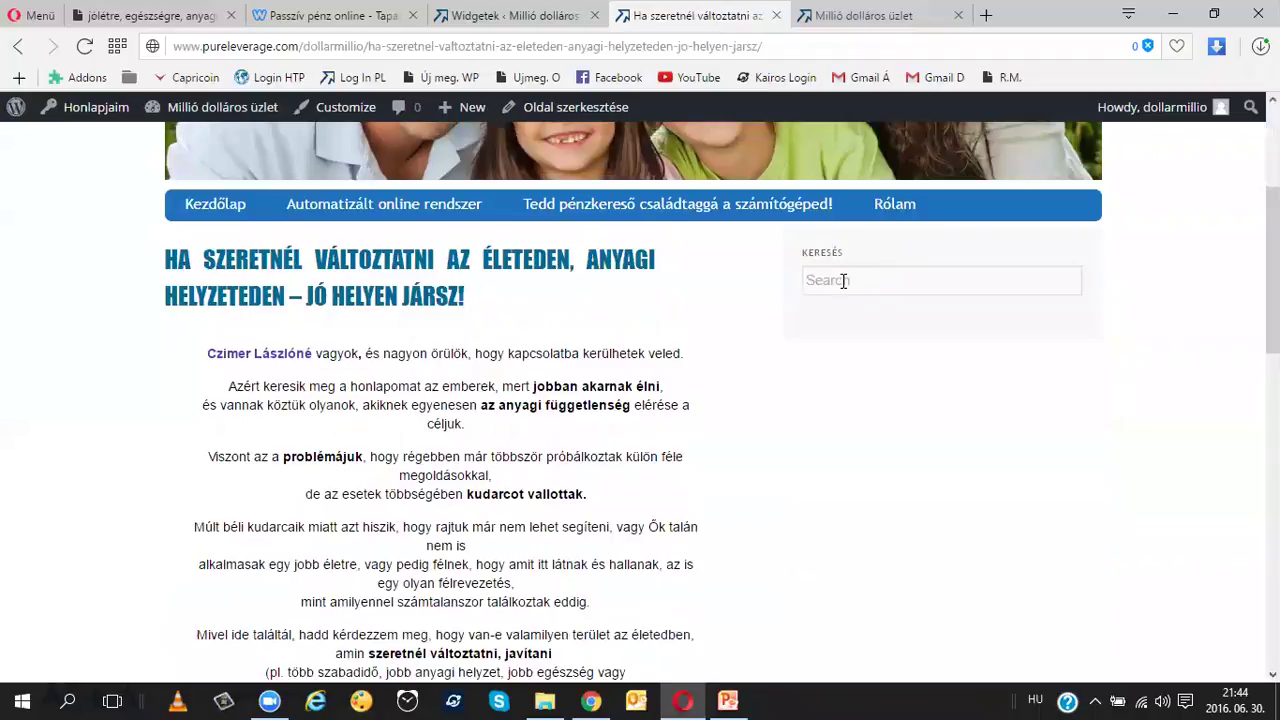
- Search the blog for "Kairos" with the sidebar search box, look through the results, and return to the widgets page
text(Kairos)
key(Return)
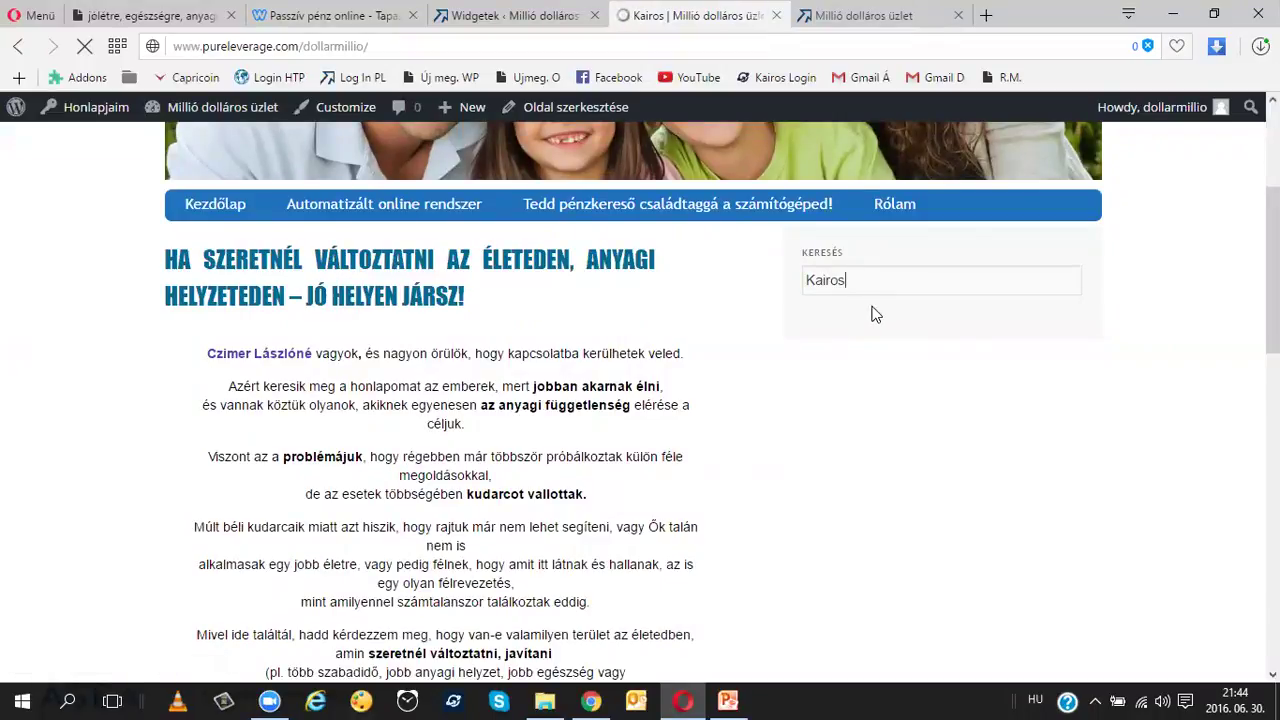
scroll(690, 342, down, 3)
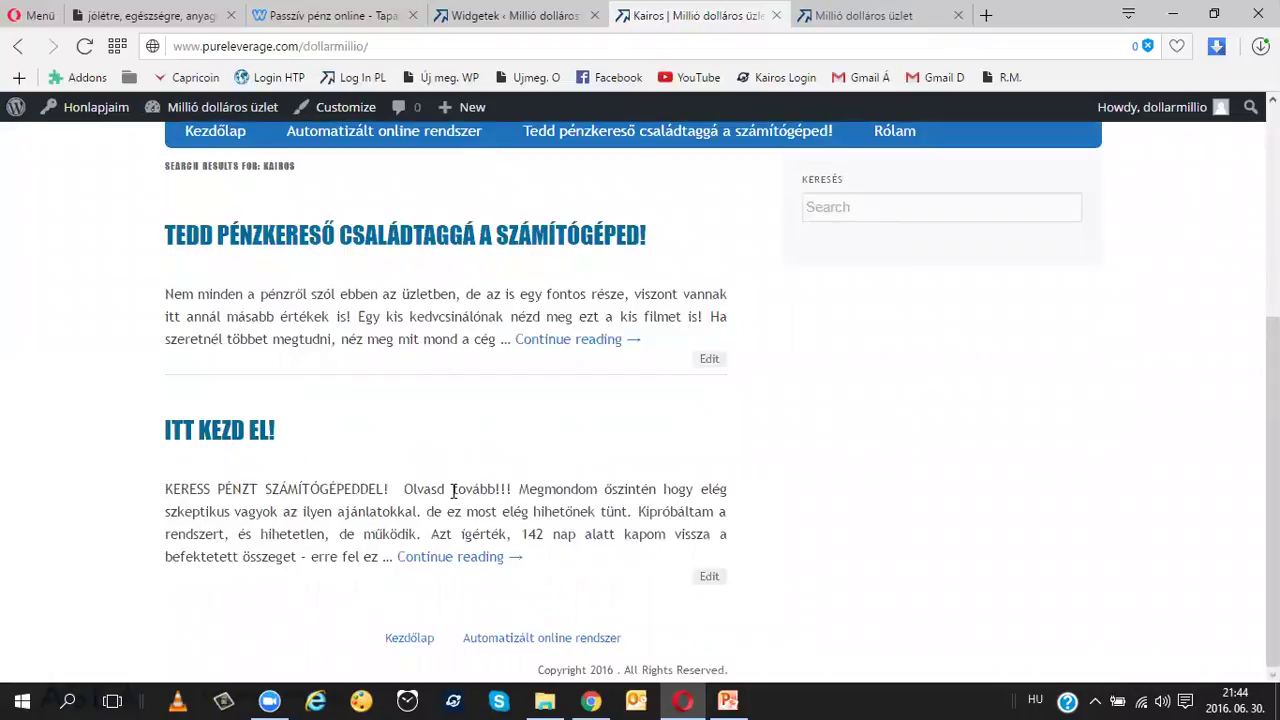
scroll(453, 488, up, 2)
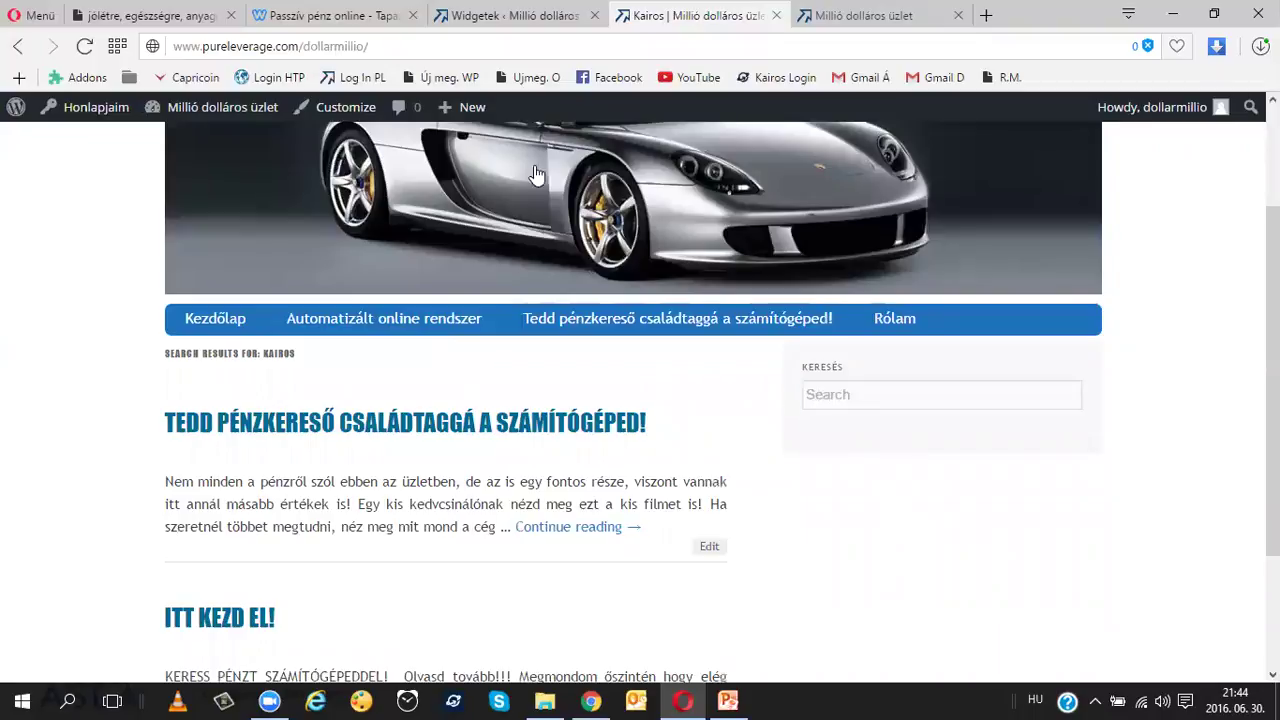
click(510, 15)
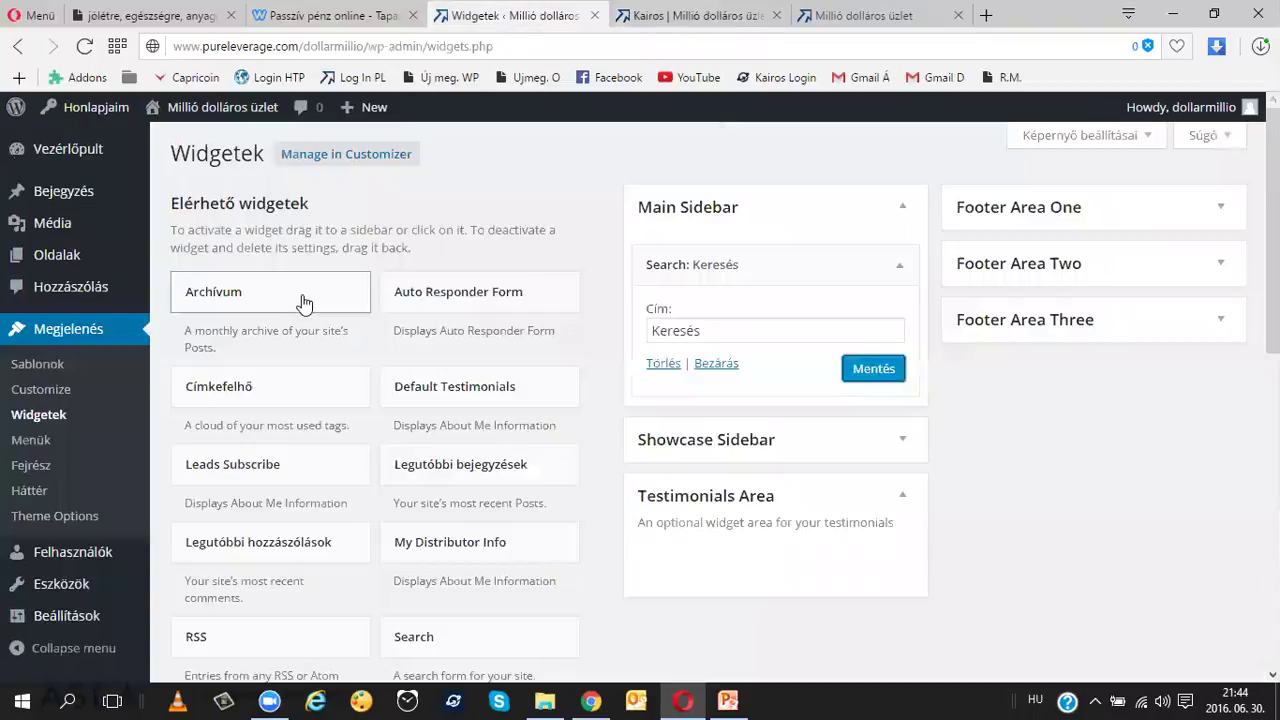